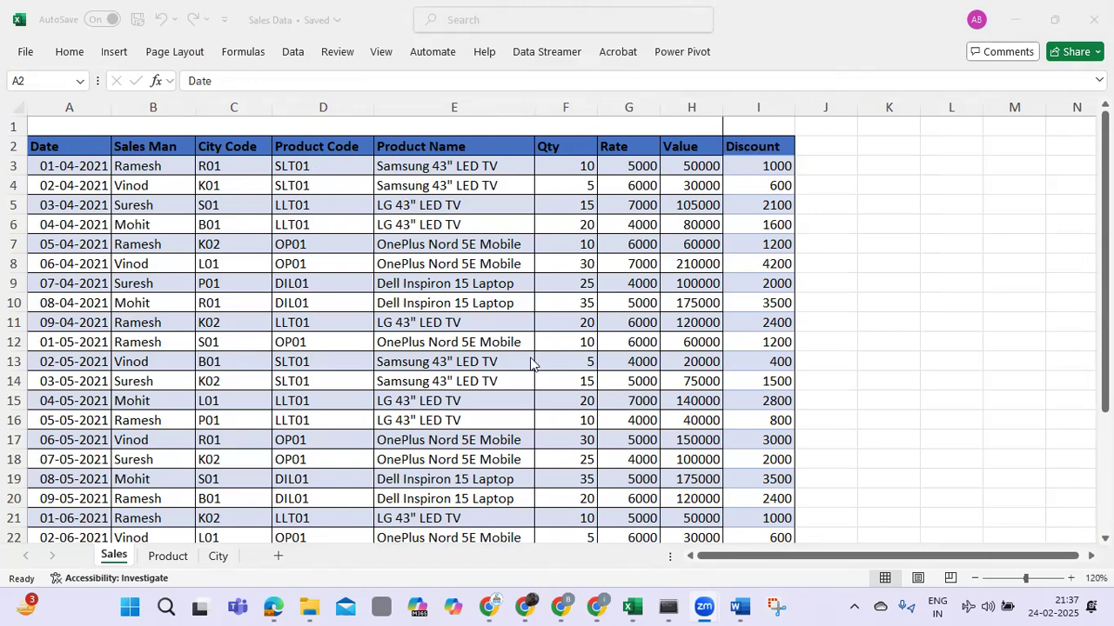
Examine the Sales, Product and City sheets, comparing the City Code and Product Code columns they share.
left_click(176, 558)
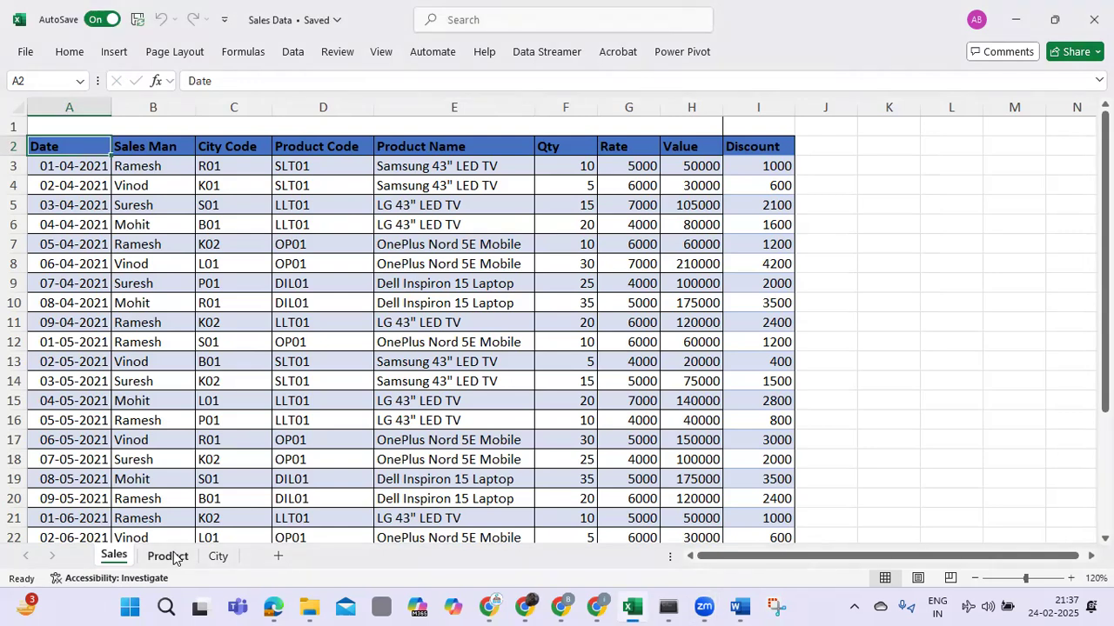
left_click(169, 557)
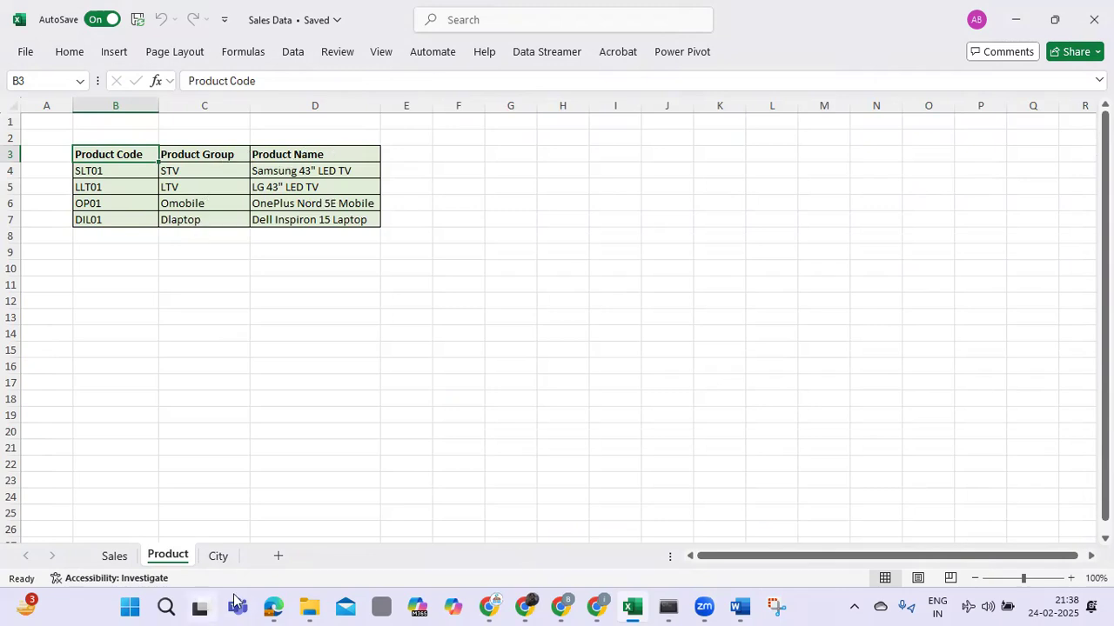
left_click(221, 564)
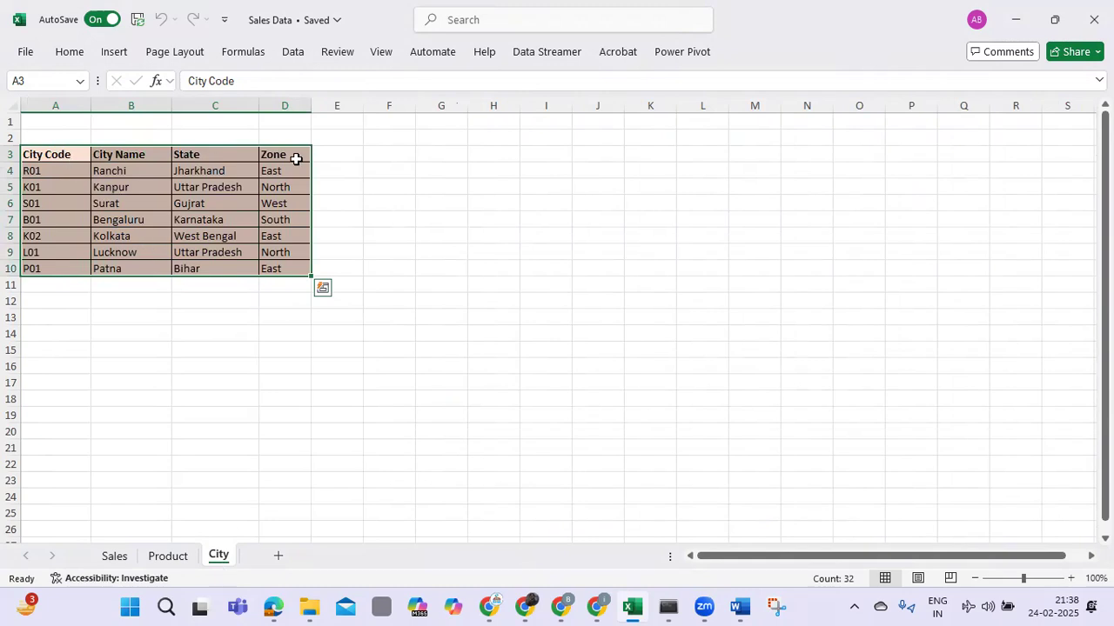
left_click(48, 155)
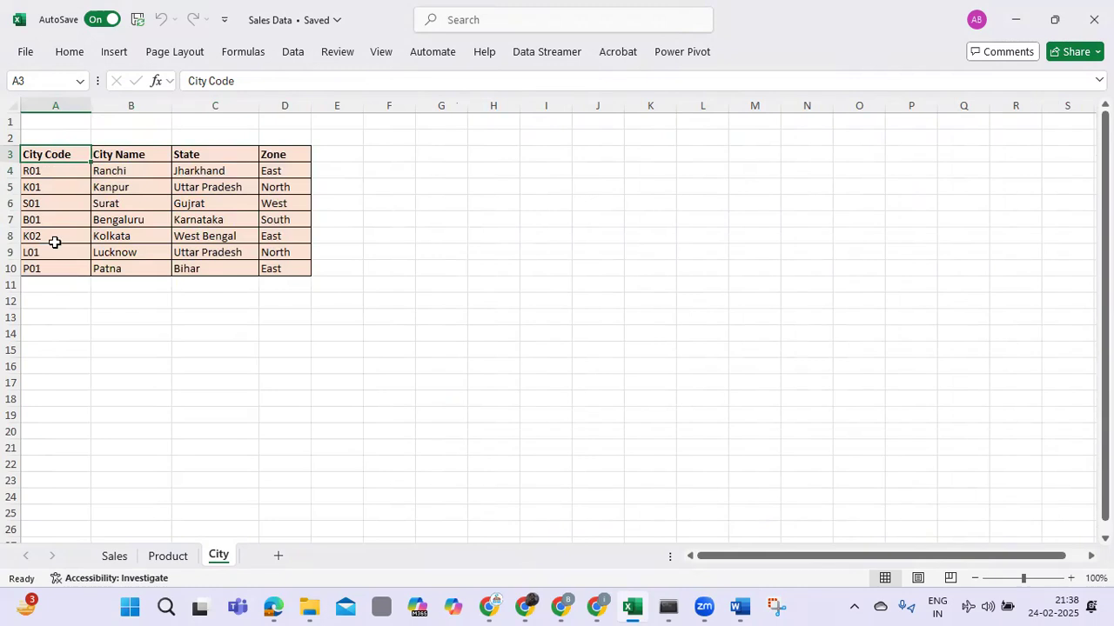
left_click(170, 557)
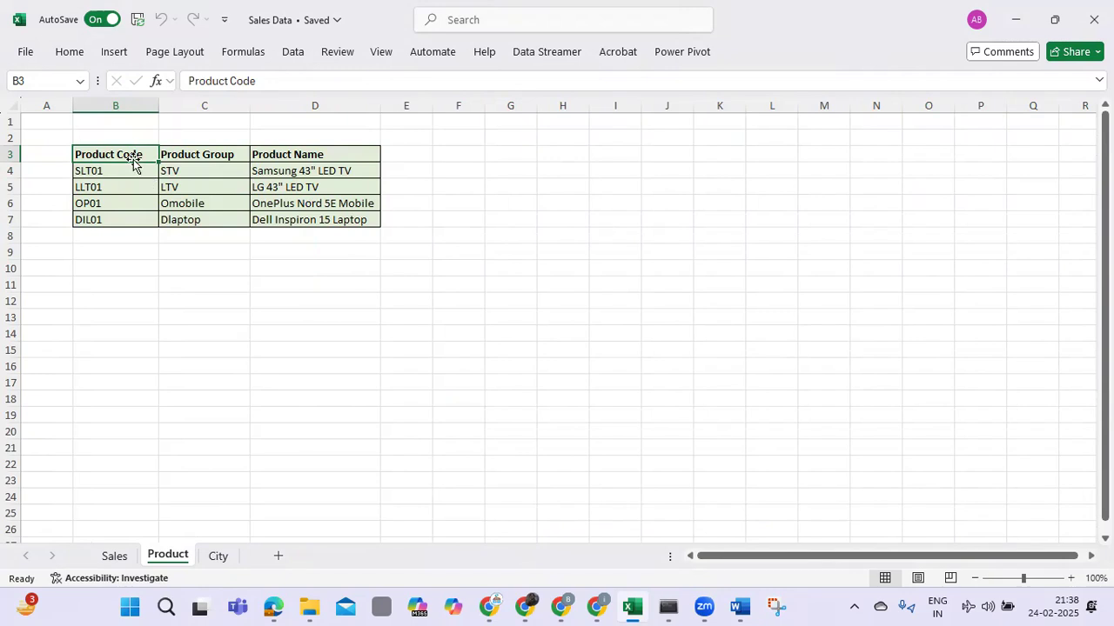
left_click(114, 556)
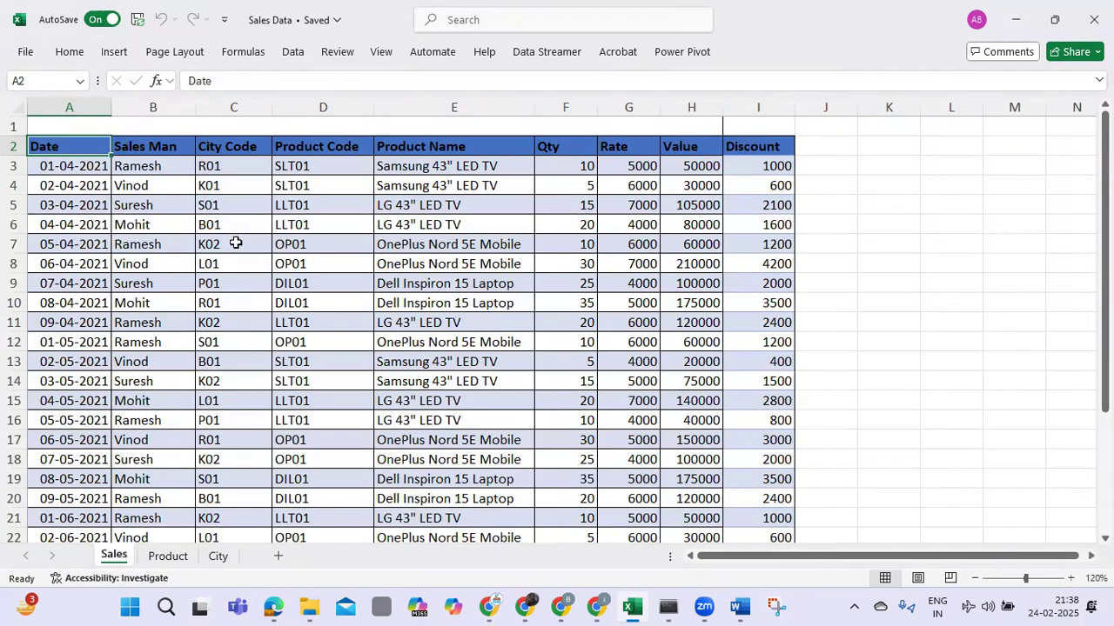
left_click_drag(242, 146, 233, 361)
left_click_drag(295, 146, 304, 327)
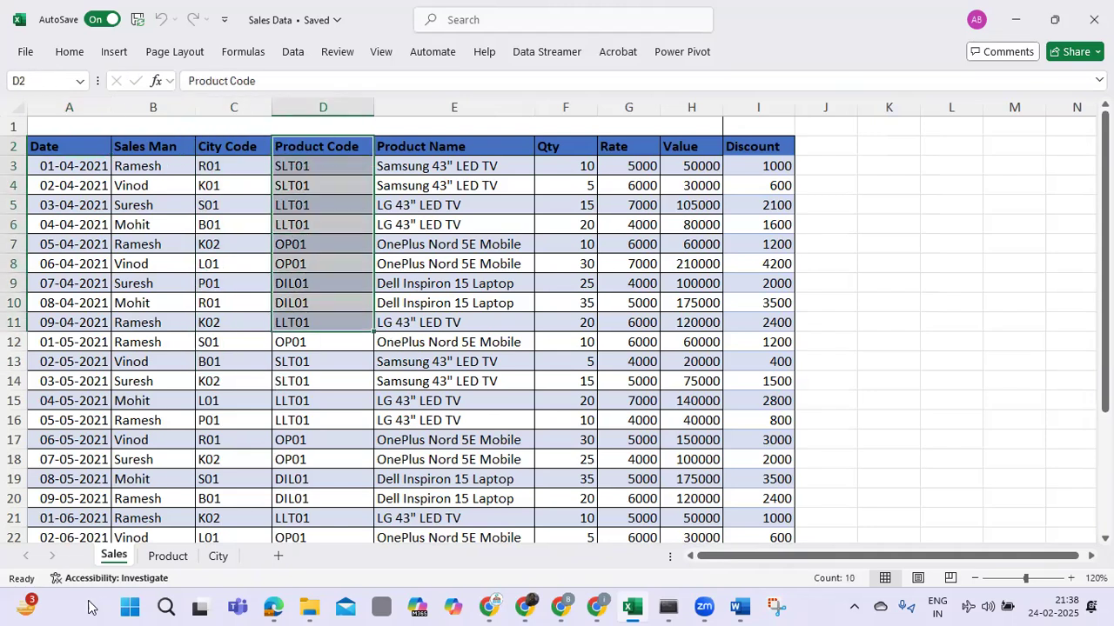
left_click(217, 556)
left_click(169, 557)
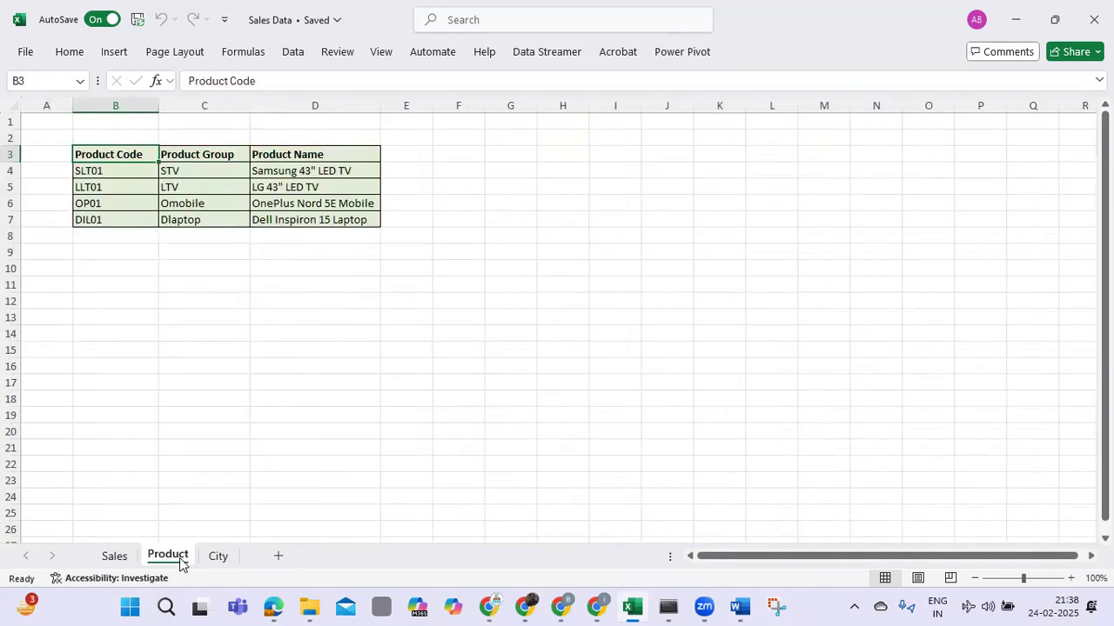
left_click(111, 557)
left_click(158, 145)
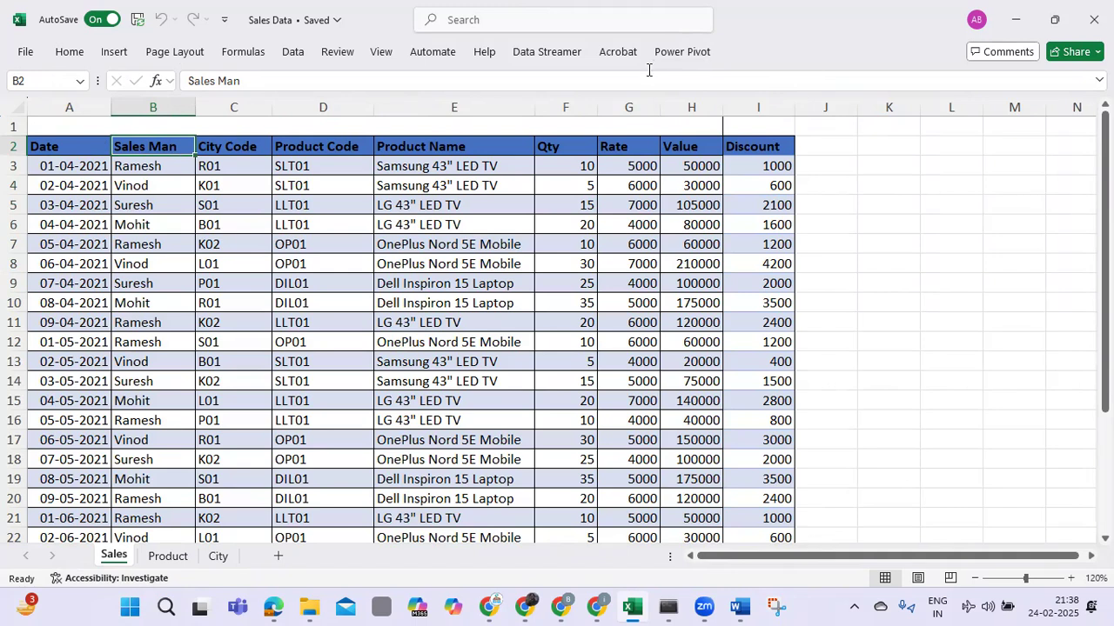
Check in the Excel options' COM Add-ins list whether Microsoft Power Pivot for Excel is enabled, then close the list without changes.
left_click(24, 54)
left_click(50, 537)
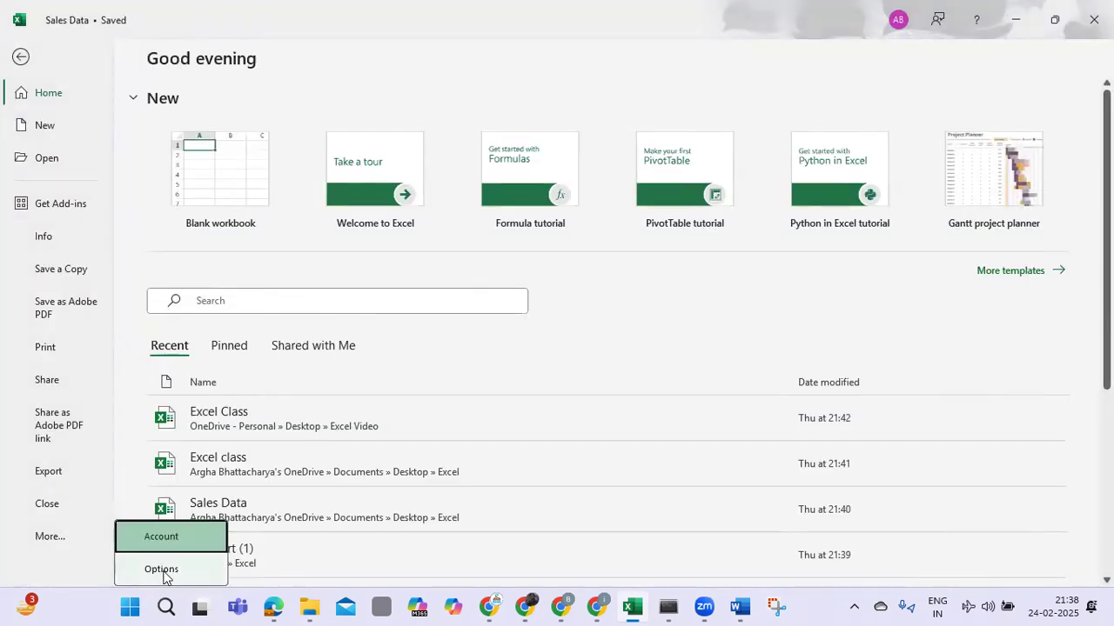
left_click(162, 570)
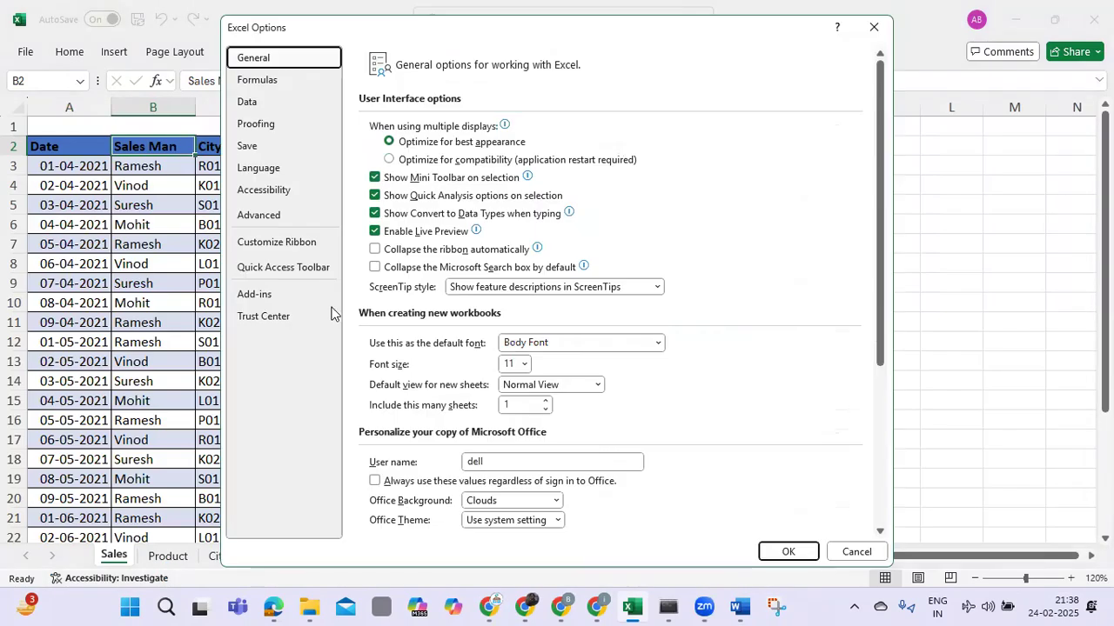
left_click(263, 296)
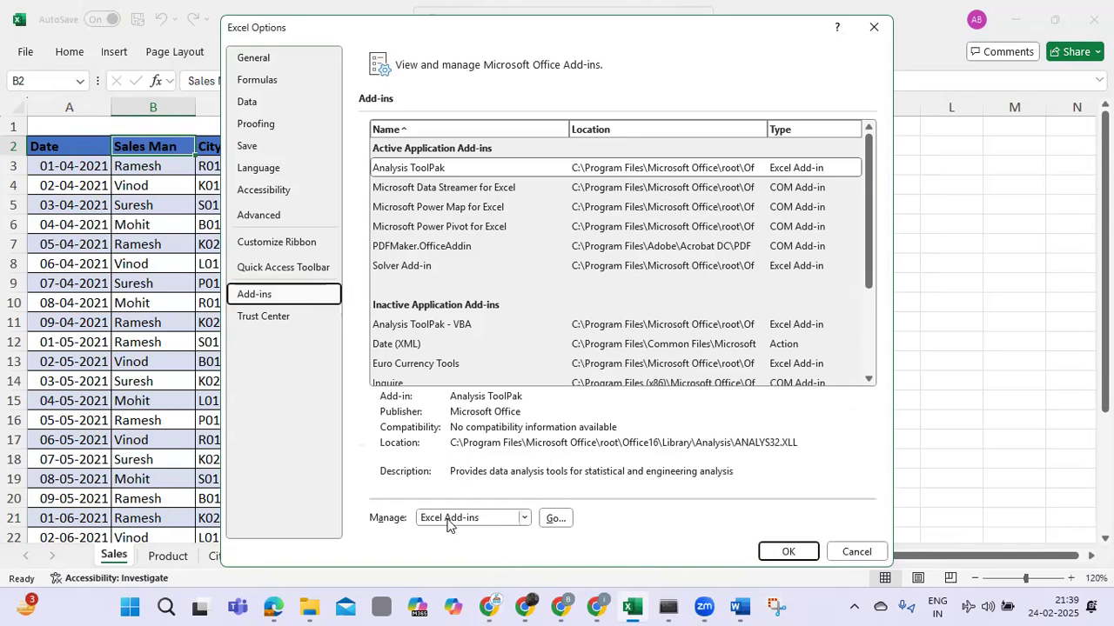
left_click(524, 519)
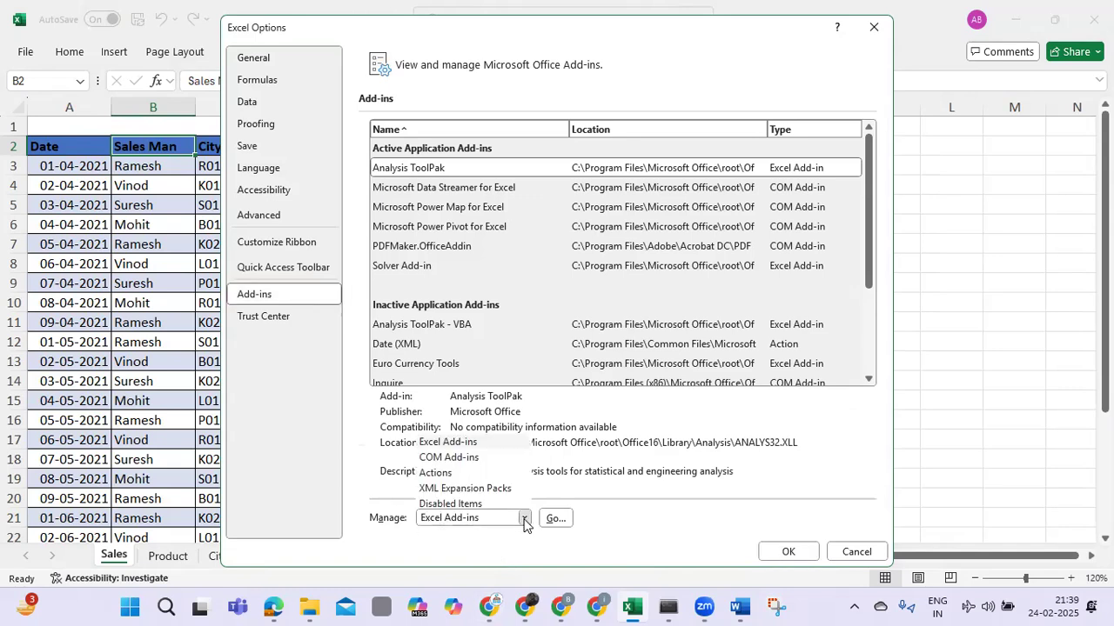
left_click(474, 457)
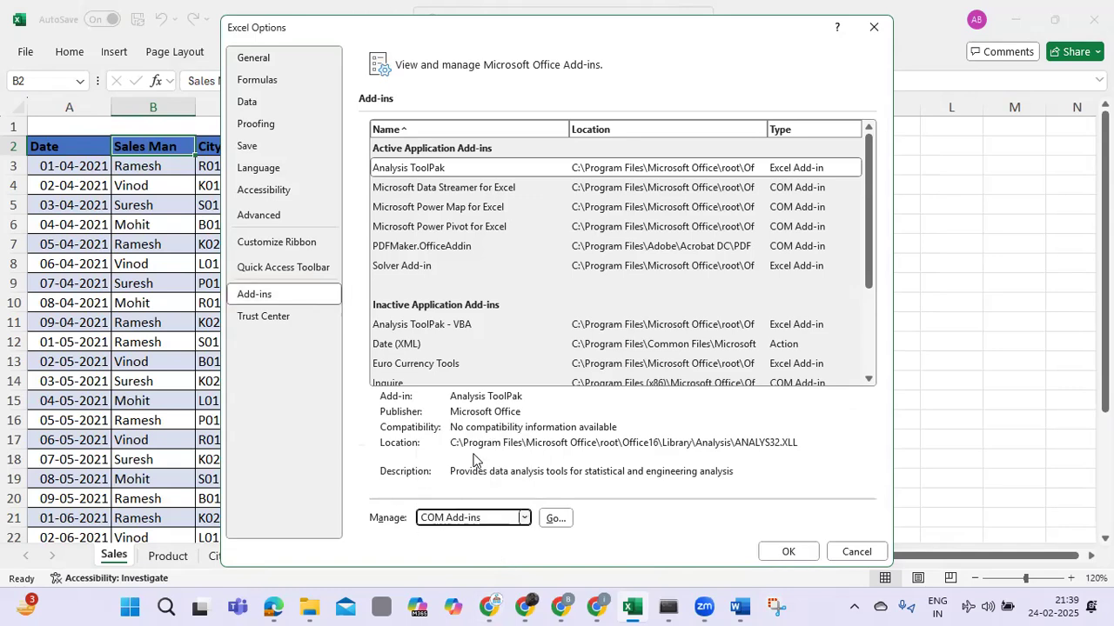
left_click(554, 518)
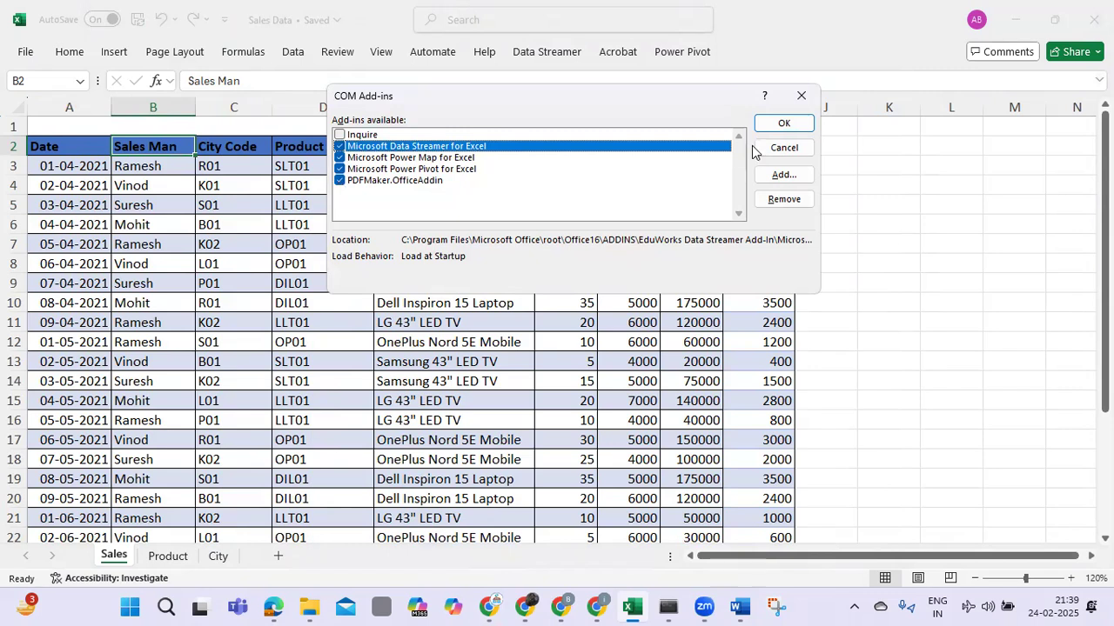
left_click(802, 95)
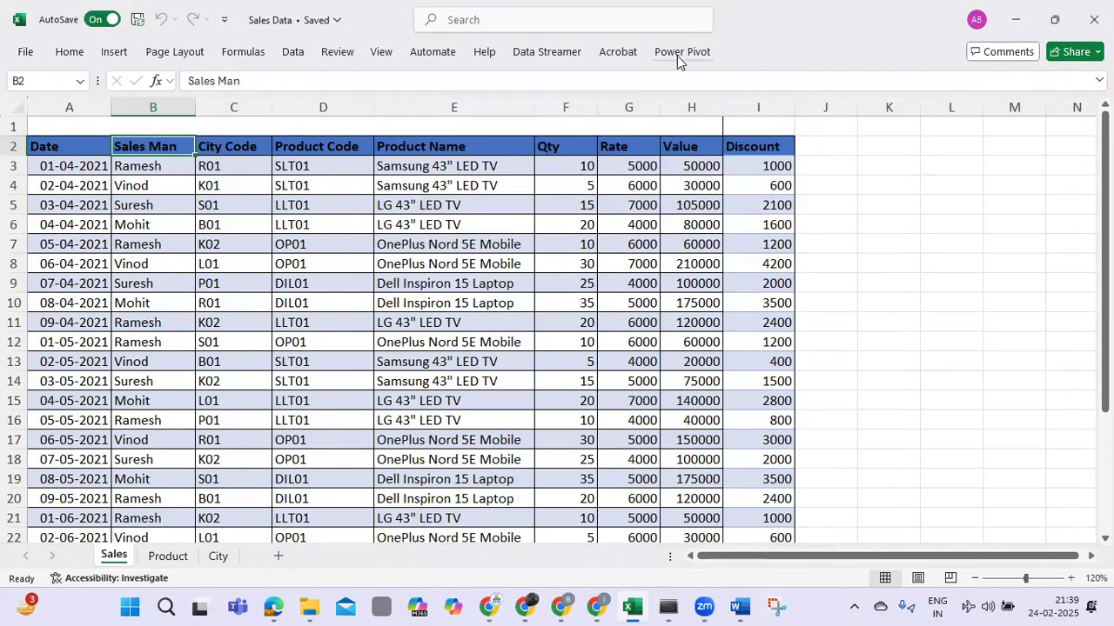
Add the Sales sheet's range A2:I29 to the Power Pivot data model as a table with headers.
left_click(680, 52)
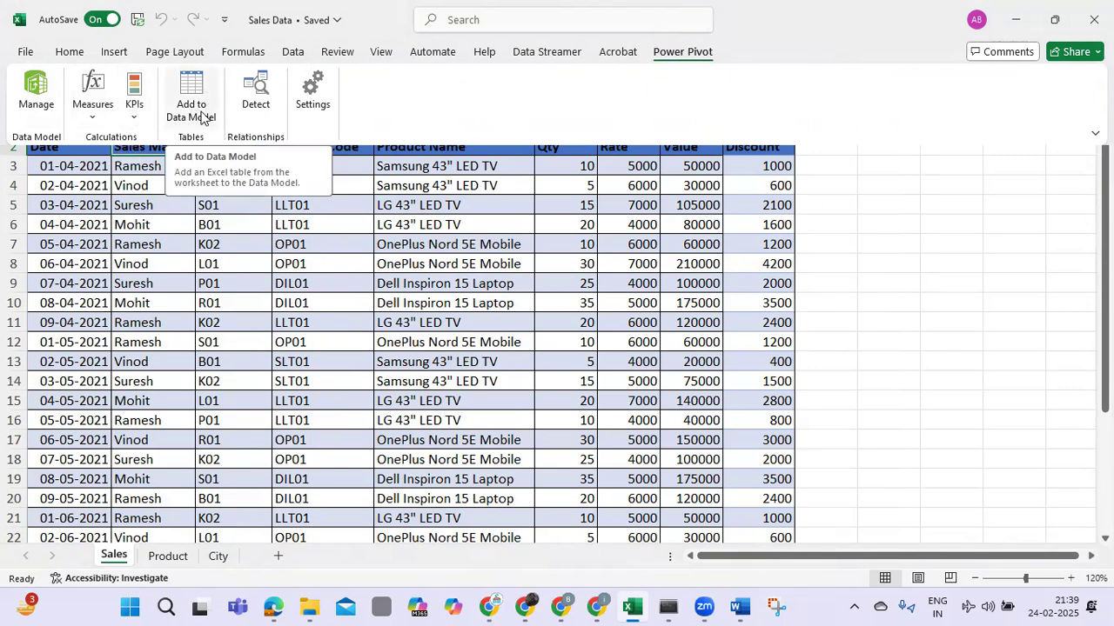
left_click(103, 168)
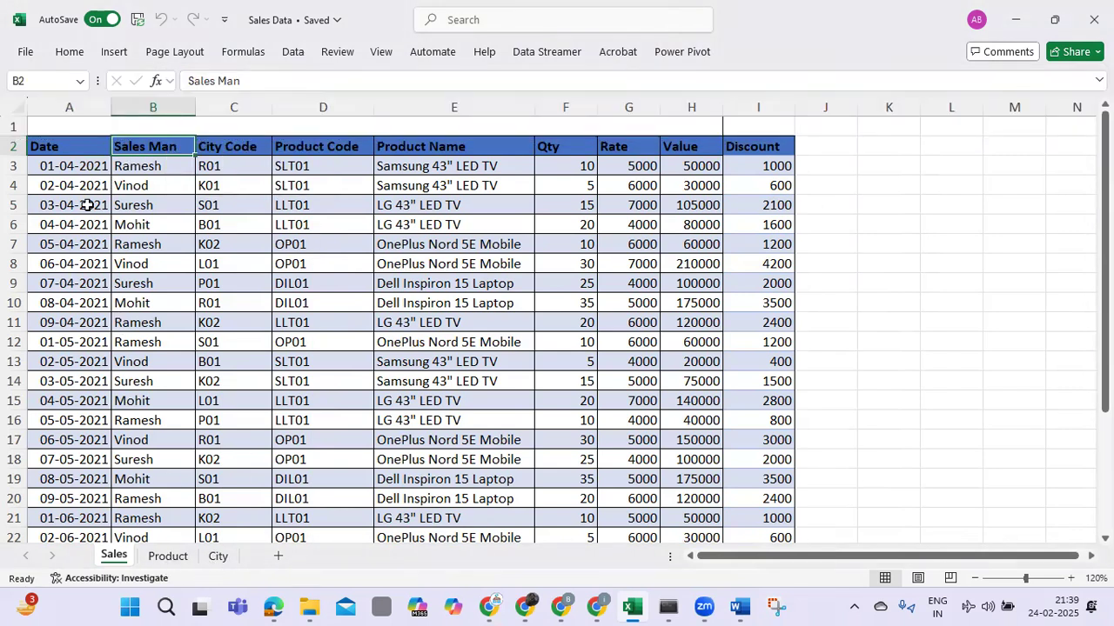
left_click(90, 165)
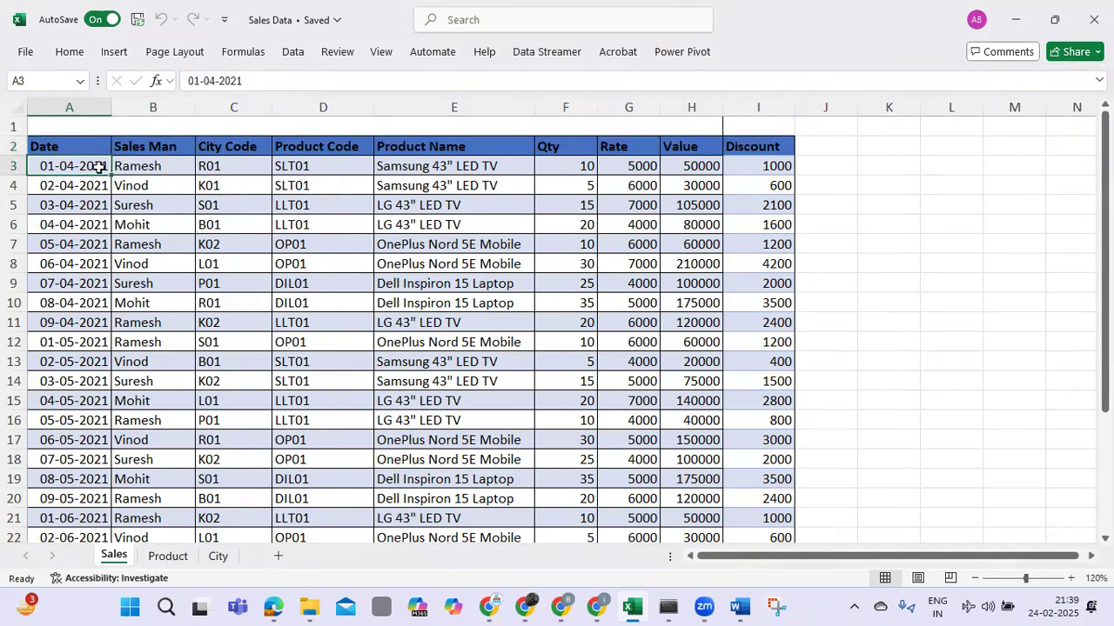
left_click(699, 52)
left_click(197, 107)
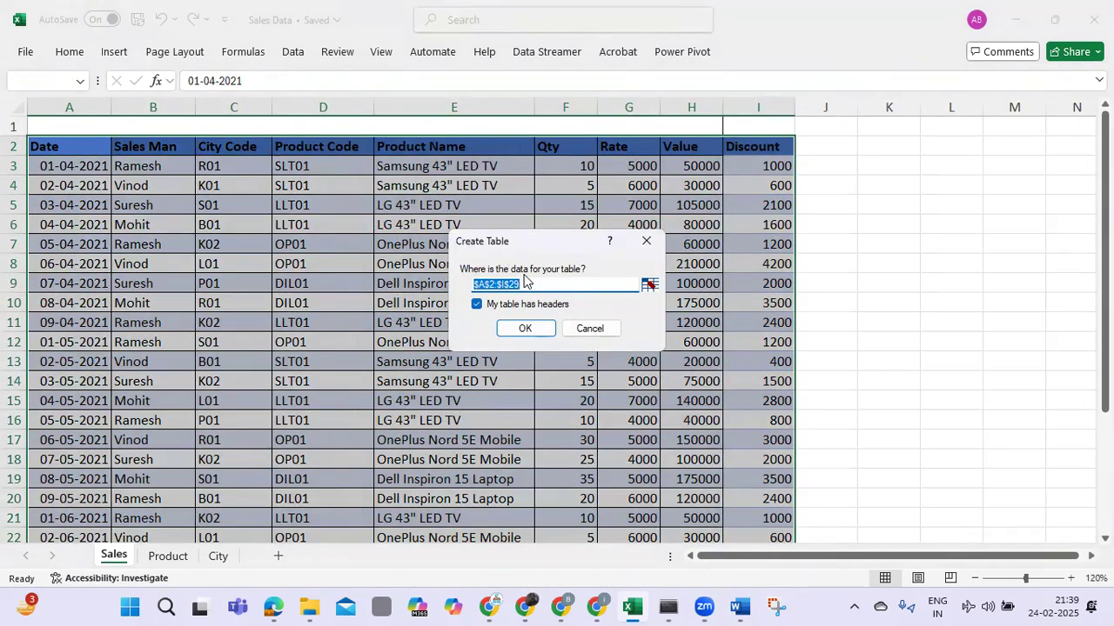
left_click(525, 329)
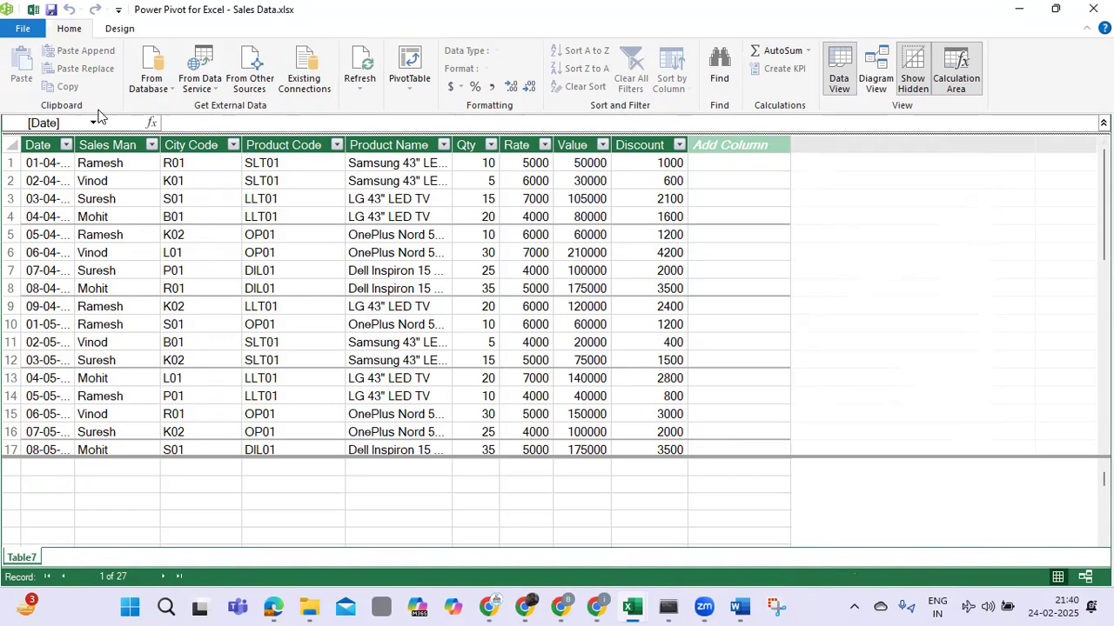
left_click(172, 91)
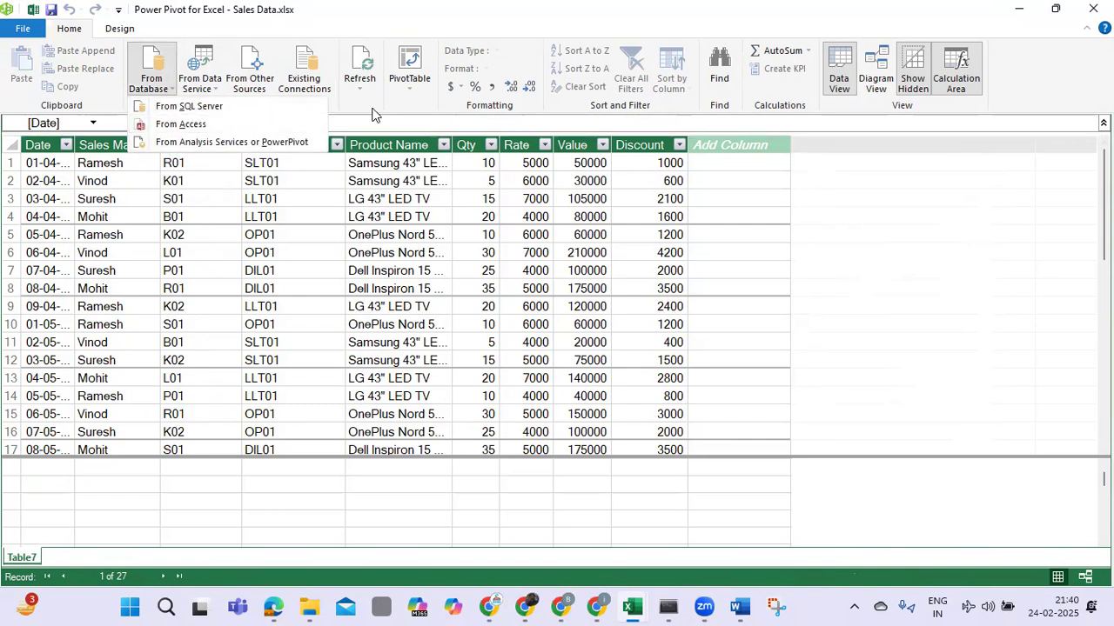
left_click(350, 90)
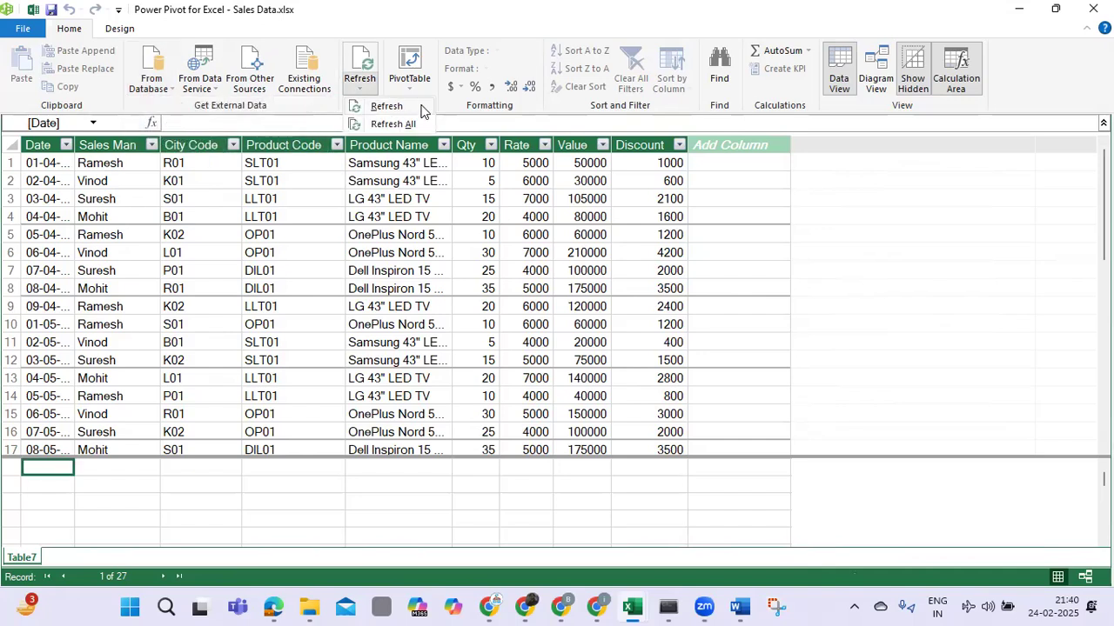
left_click(301, 158)
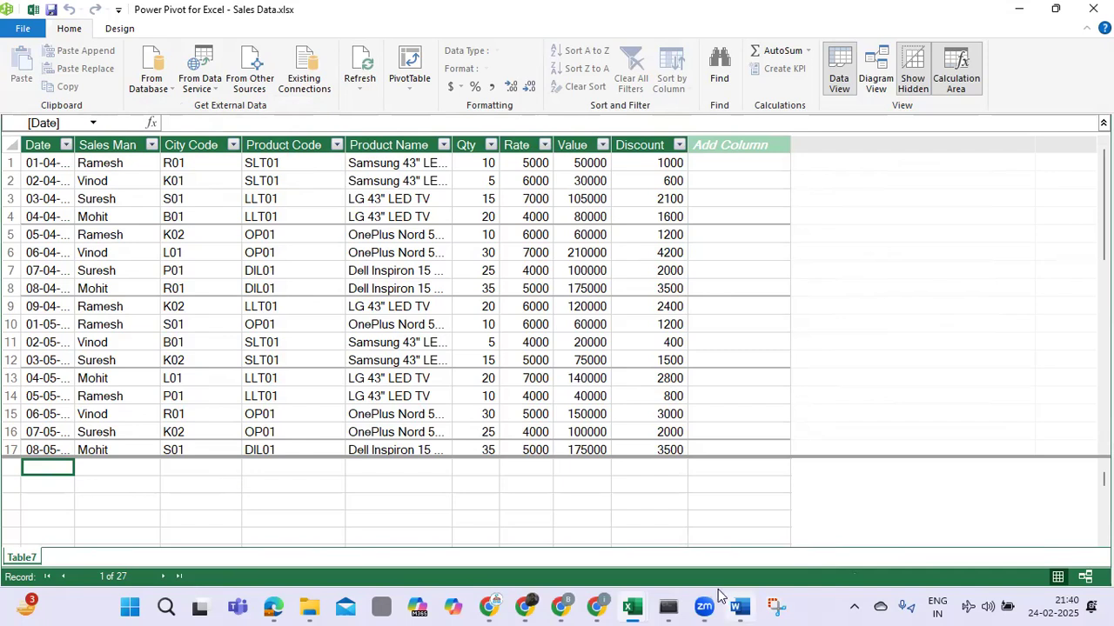
Add the Product sheet's range B3:D7 to the data model as a table with headers and view both imported tables.
left_click(1020, 10)
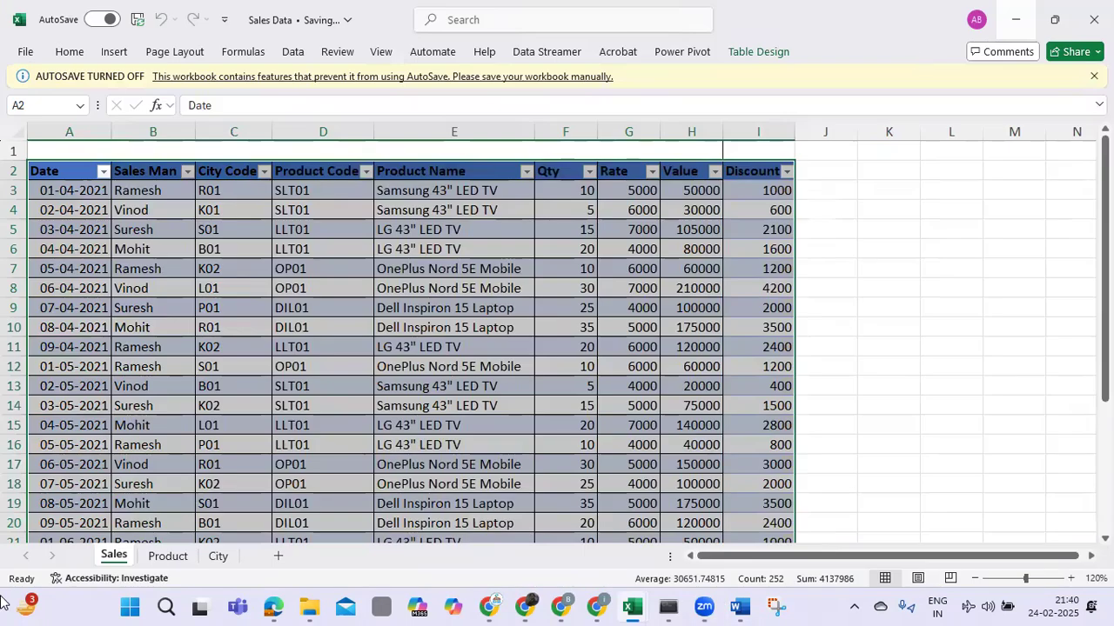
left_click(168, 555)
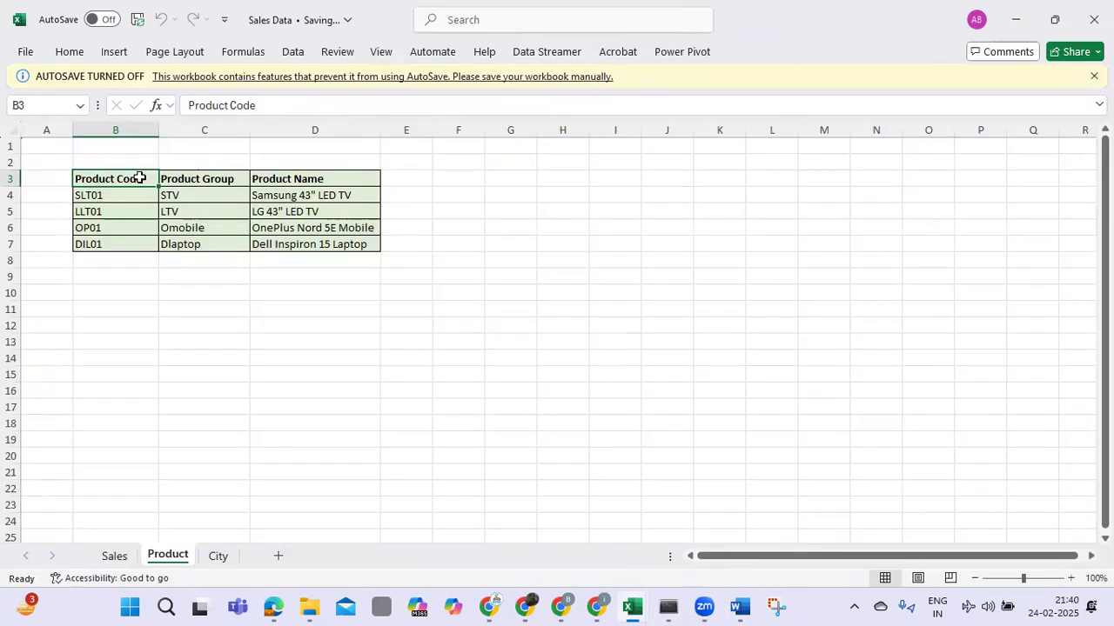
left_click(663, 53)
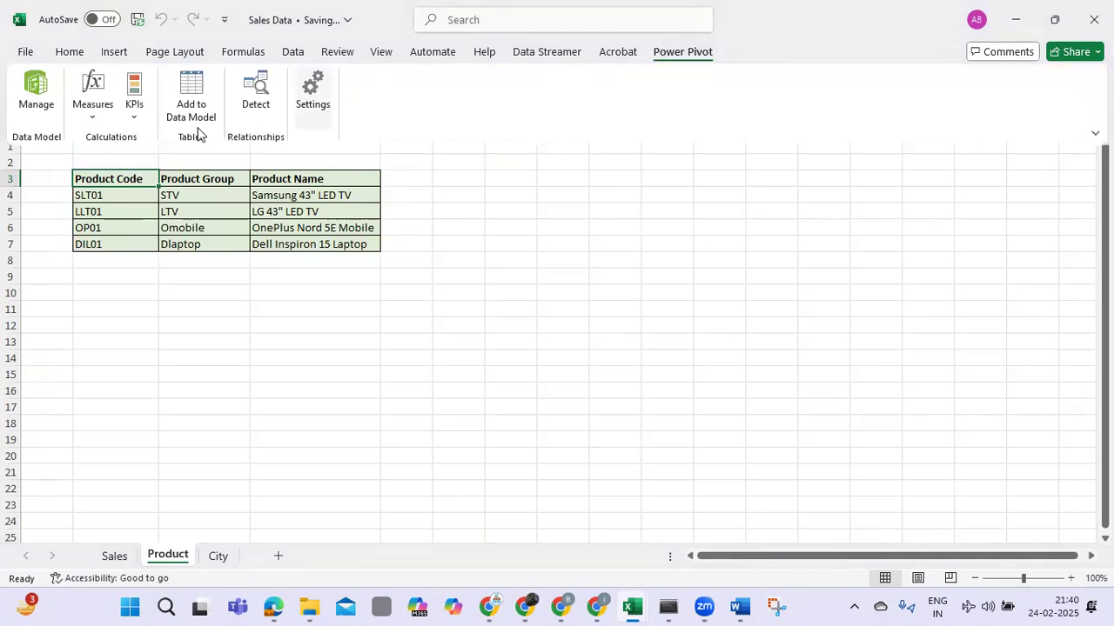
left_click(191, 93)
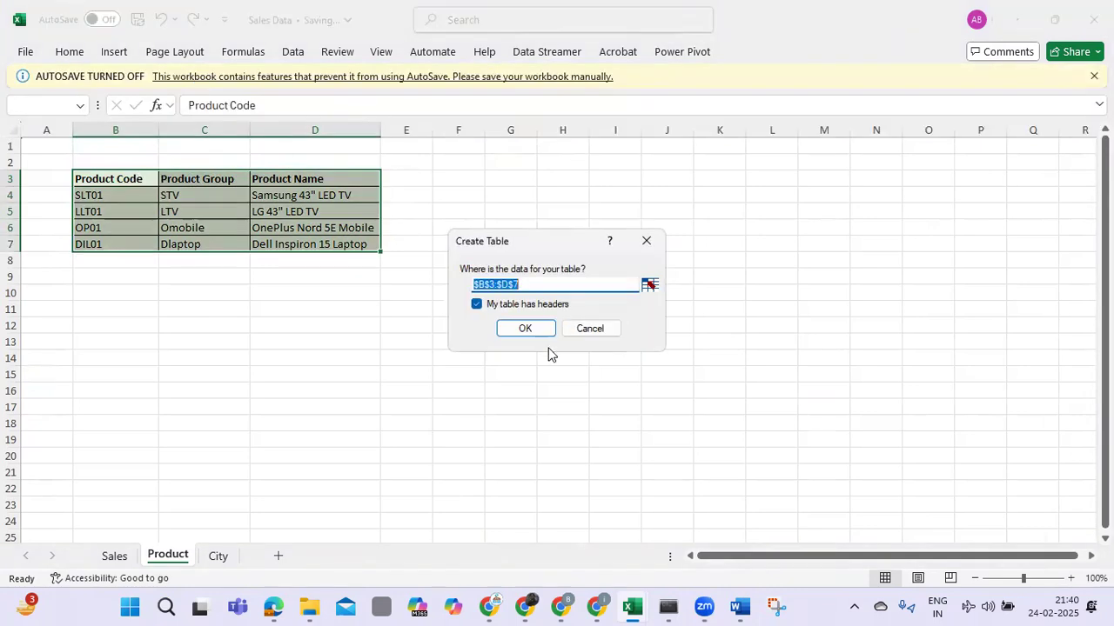
left_click(528, 328)
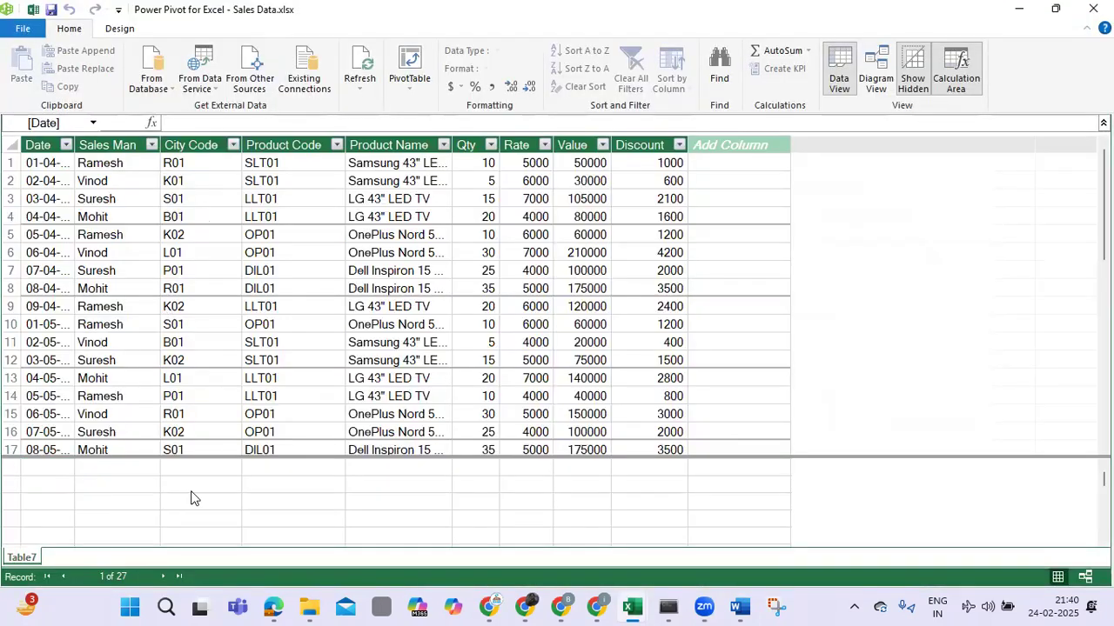
left_click(60, 558)
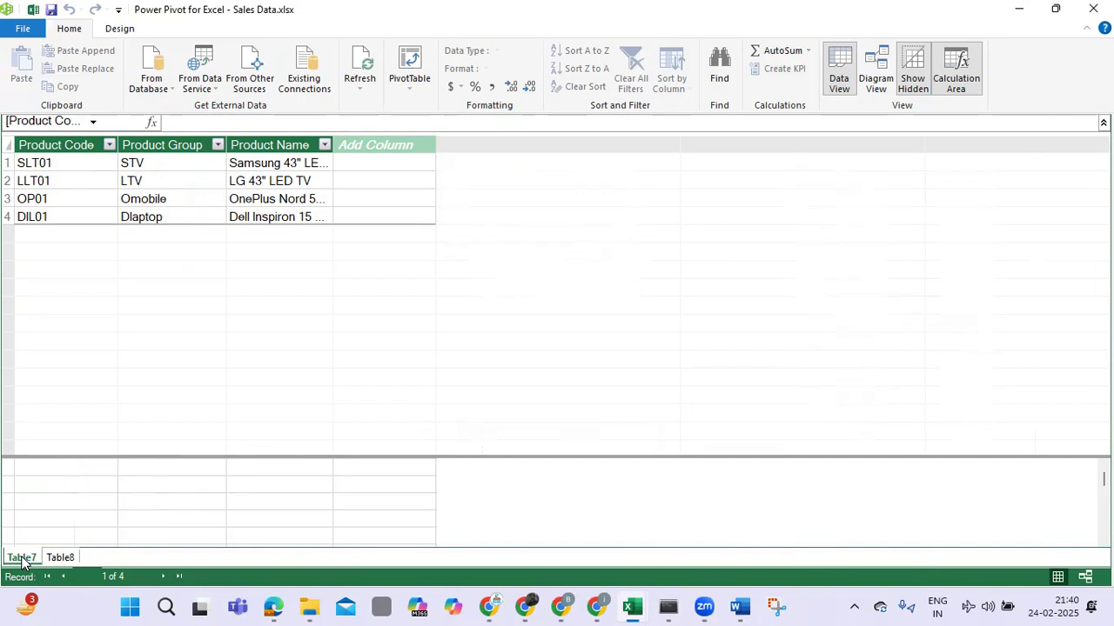
left_click(21, 557)
left_click(60, 559)
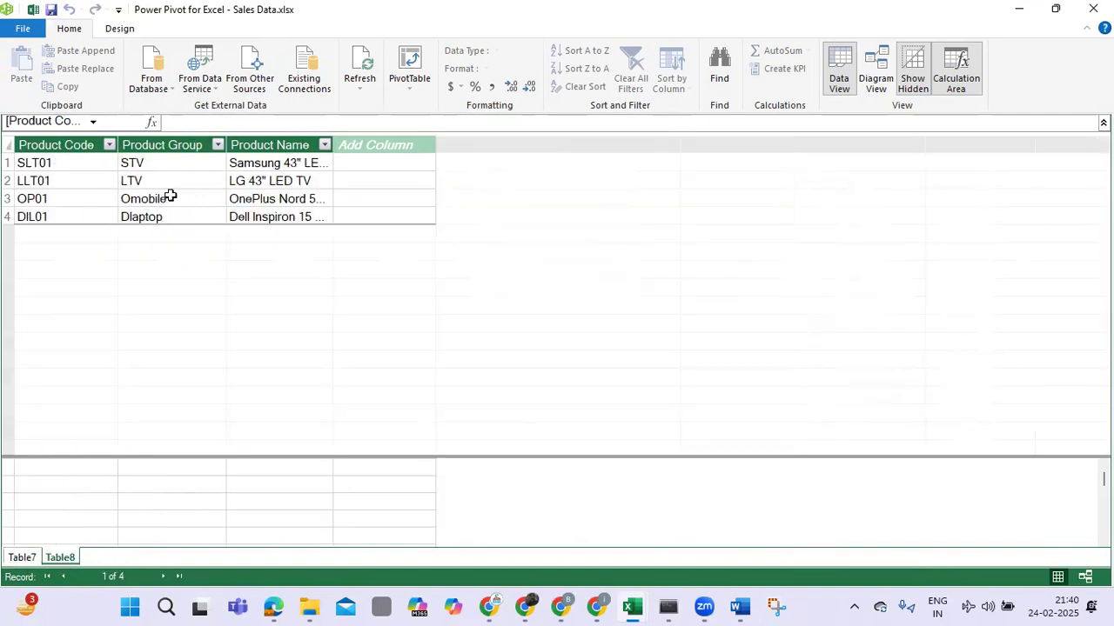
Add the City sheet's data in A3:D10 to the data model as a table and display the imported sales table.
left_click(1018, 9)
left_click(219, 556)
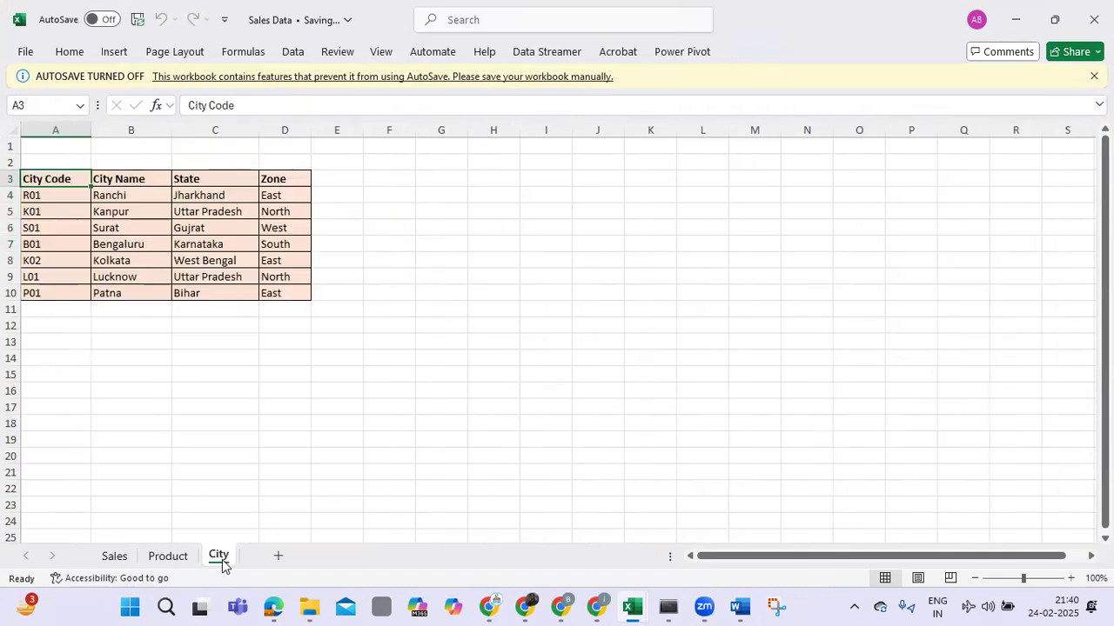
left_click(663, 53)
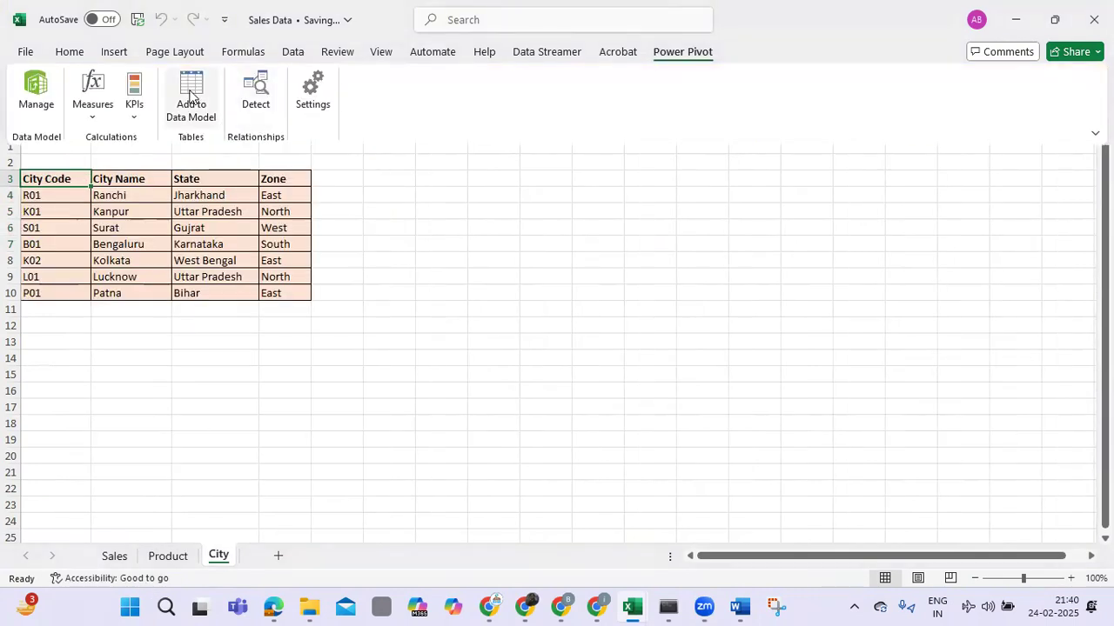
left_click(193, 102)
left_click(527, 329)
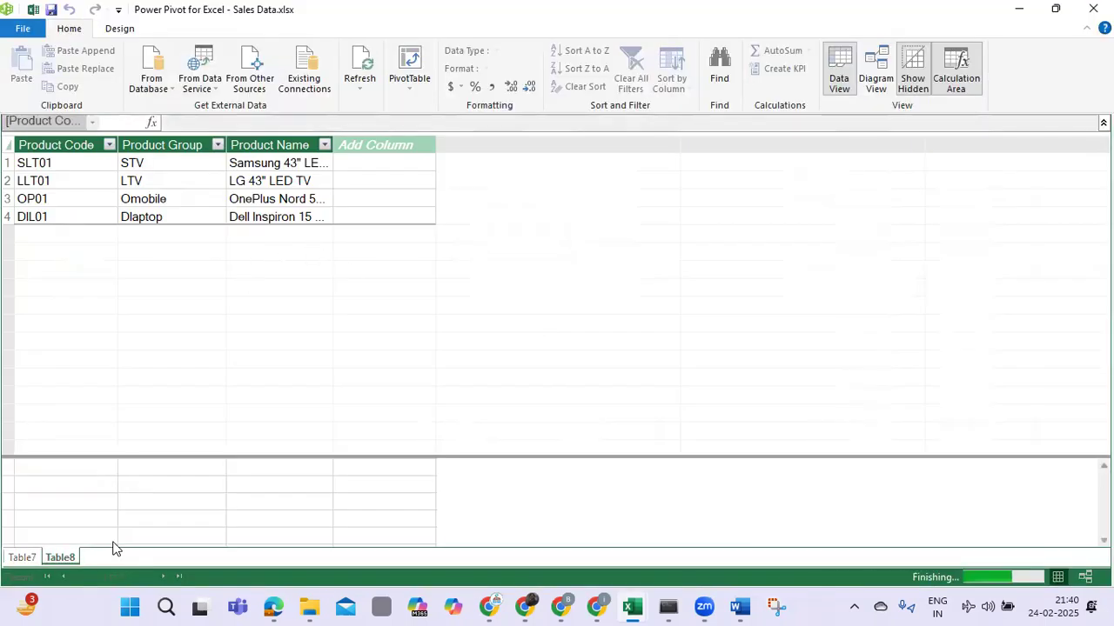
left_click(23, 557)
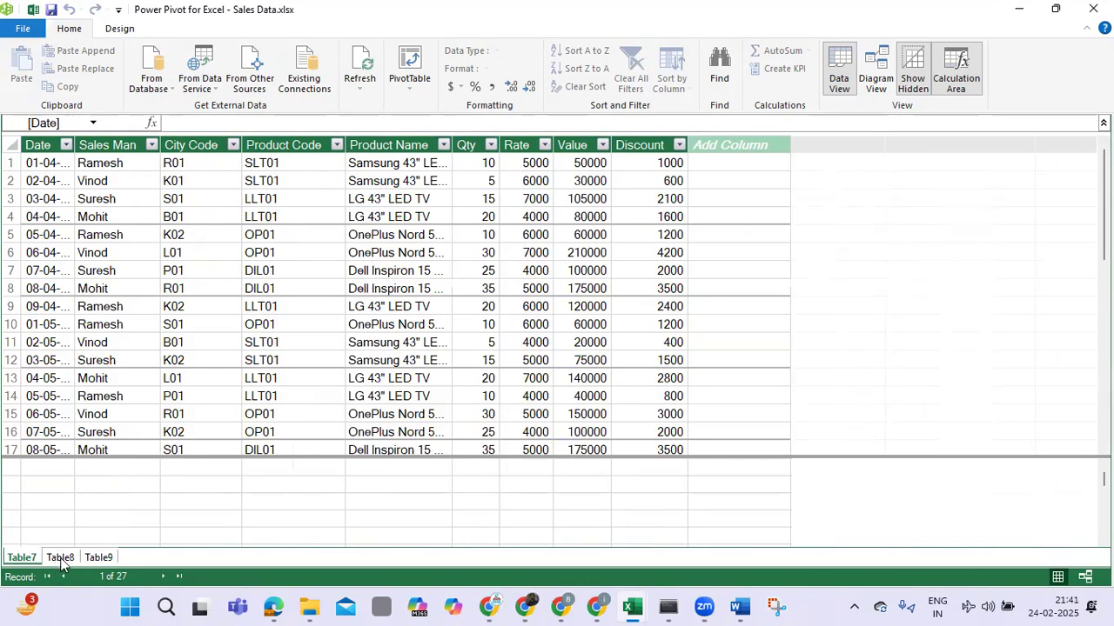
Review the imported product and city tables in the data model and return to the sales table.
left_click(61, 557)
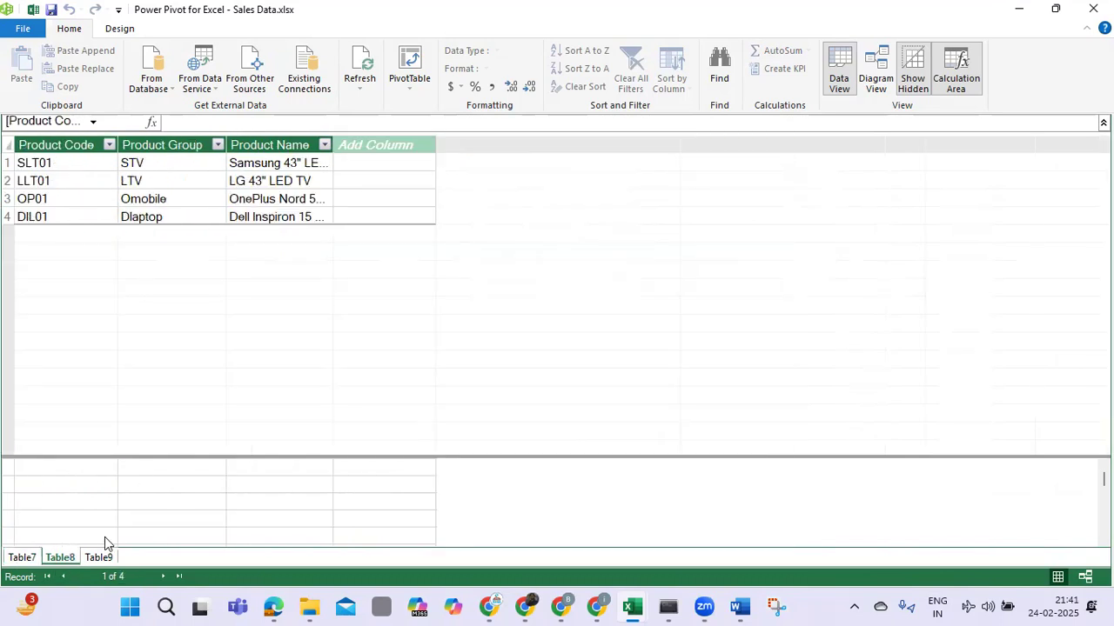
left_click(98, 559)
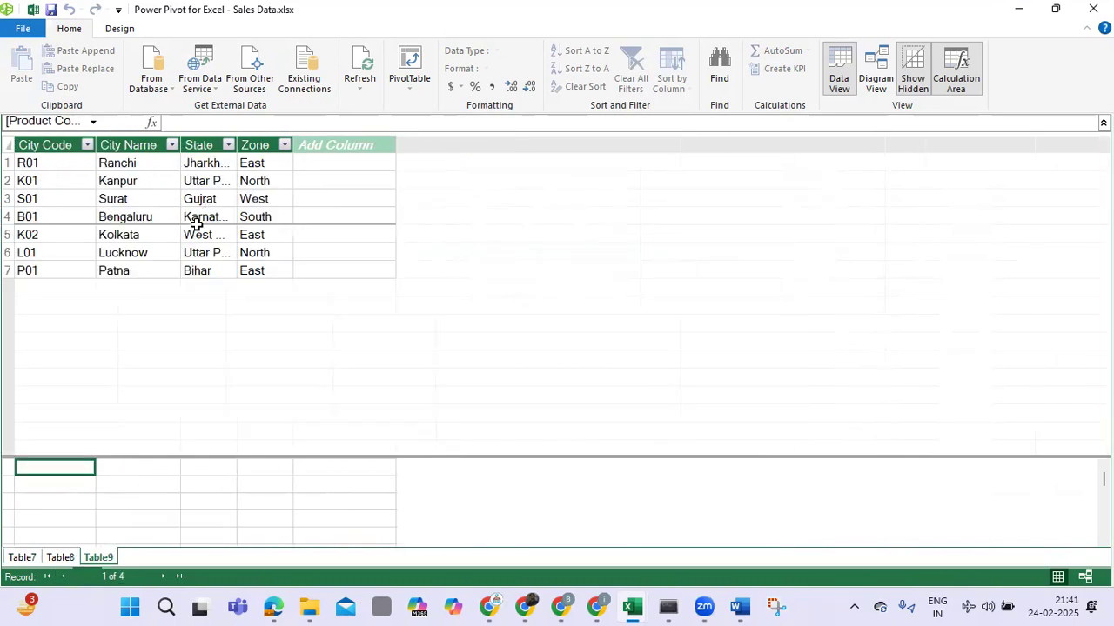
left_click(23, 559)
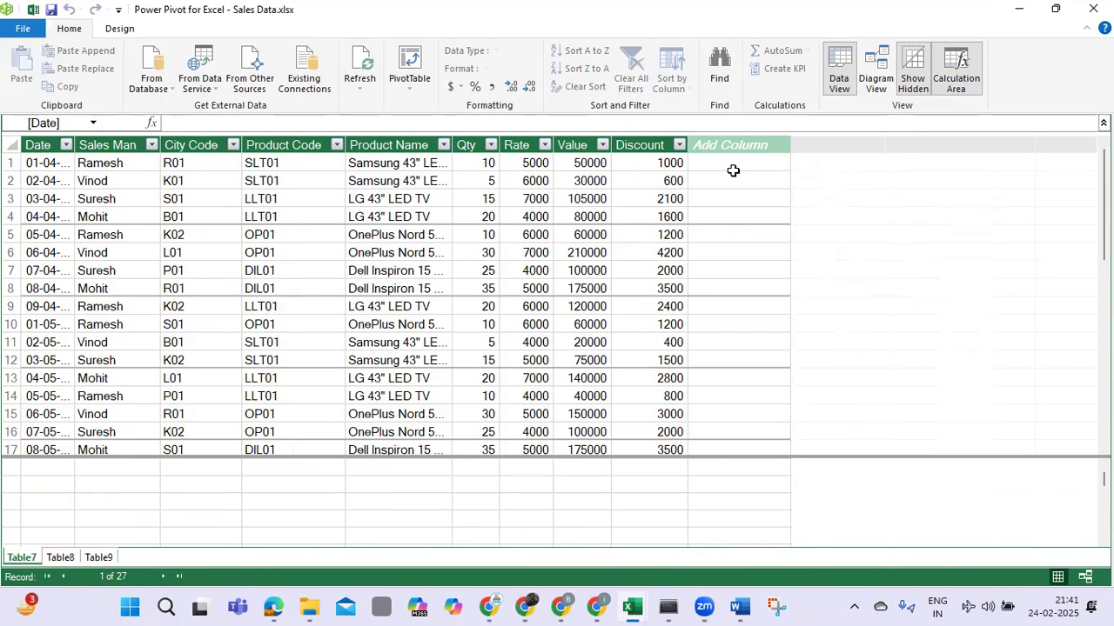
Add a new column named "Nett Sales Value" after the Discount column in Table7.
left_click(581, 144)
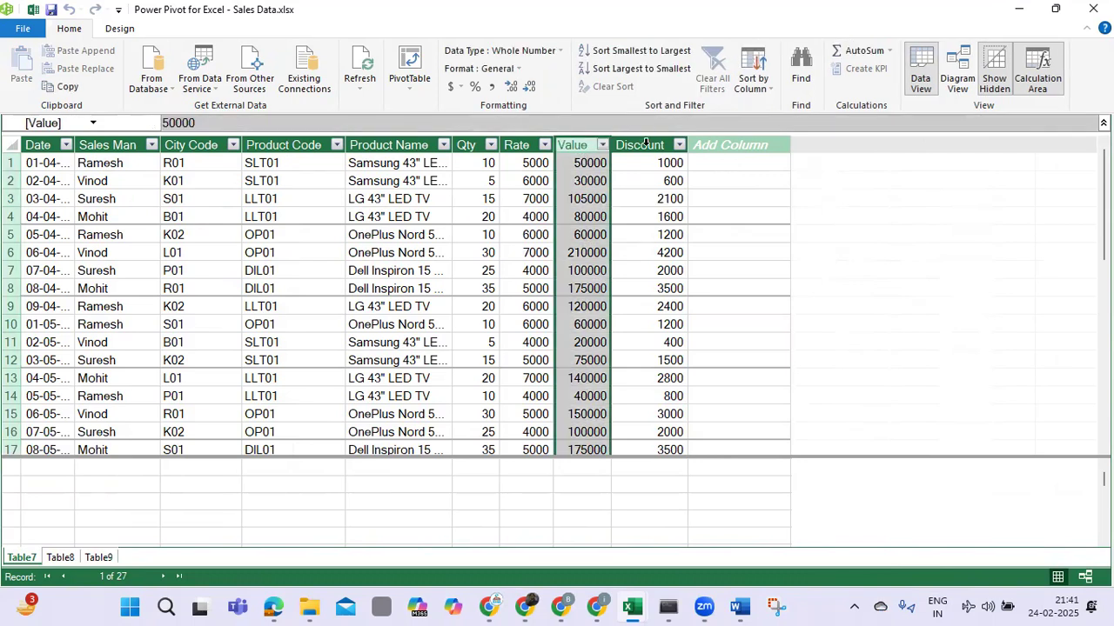
left_click(644, 144)
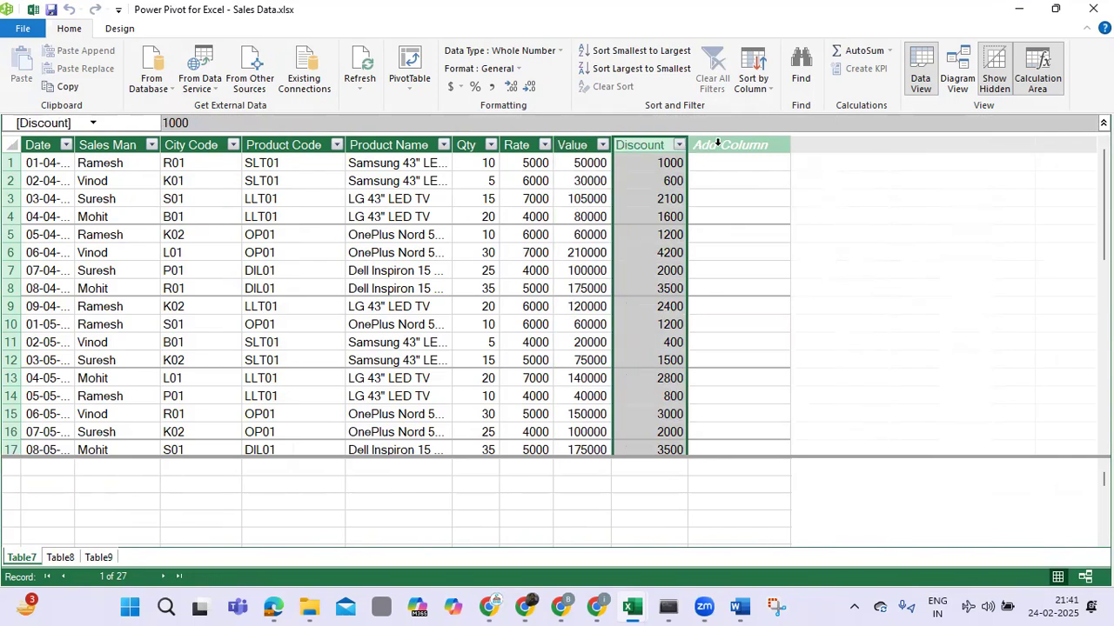
left_click(718, 144)
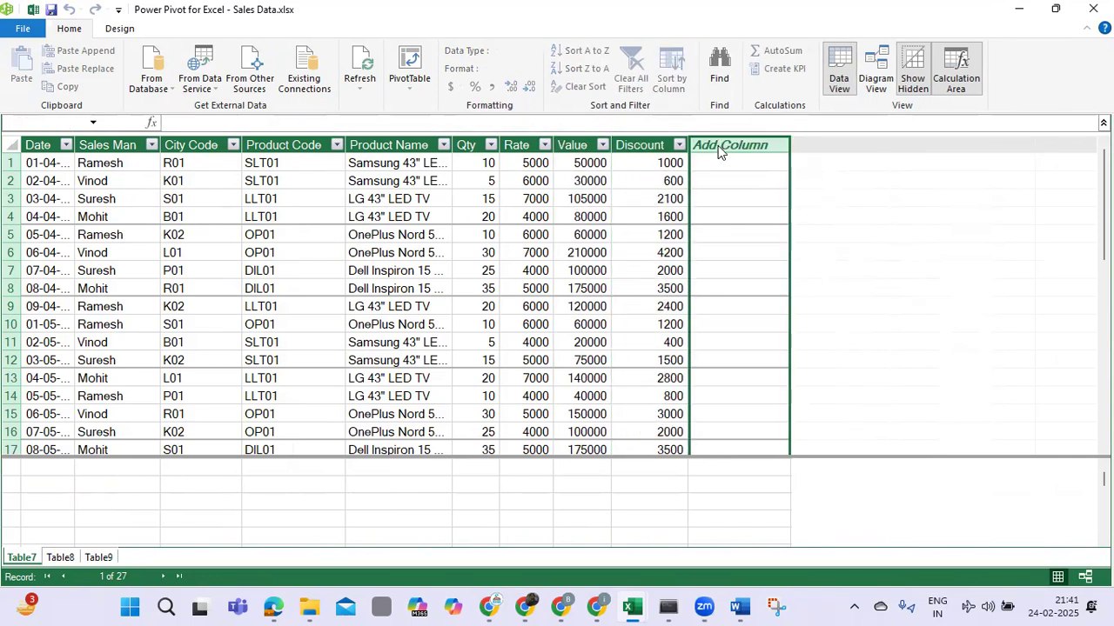
right_click(752, 210)
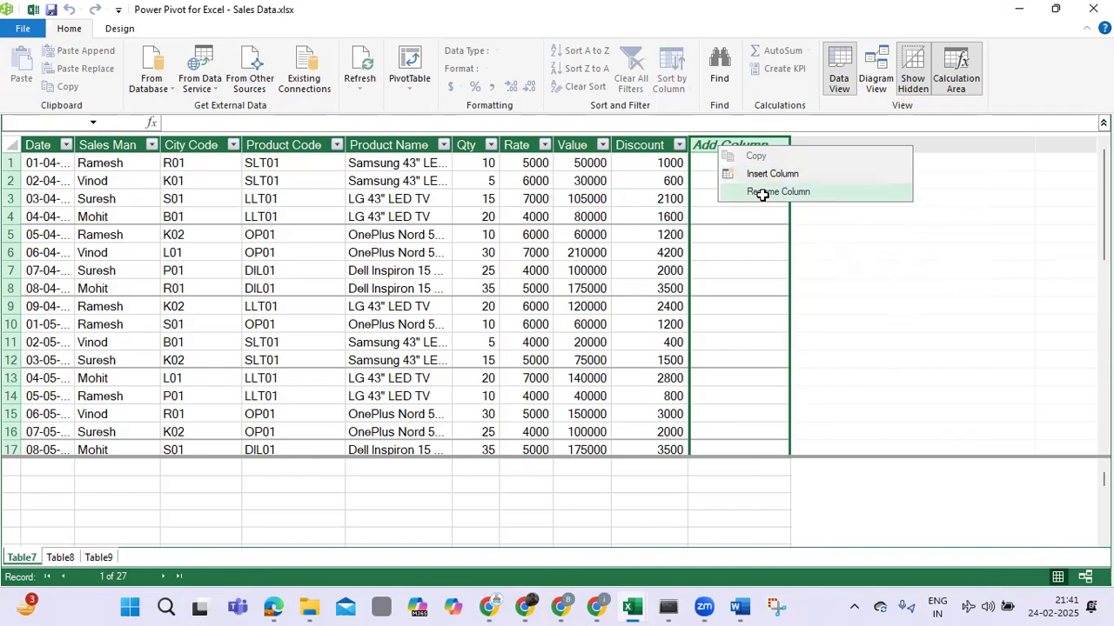
left_click(763, 193)
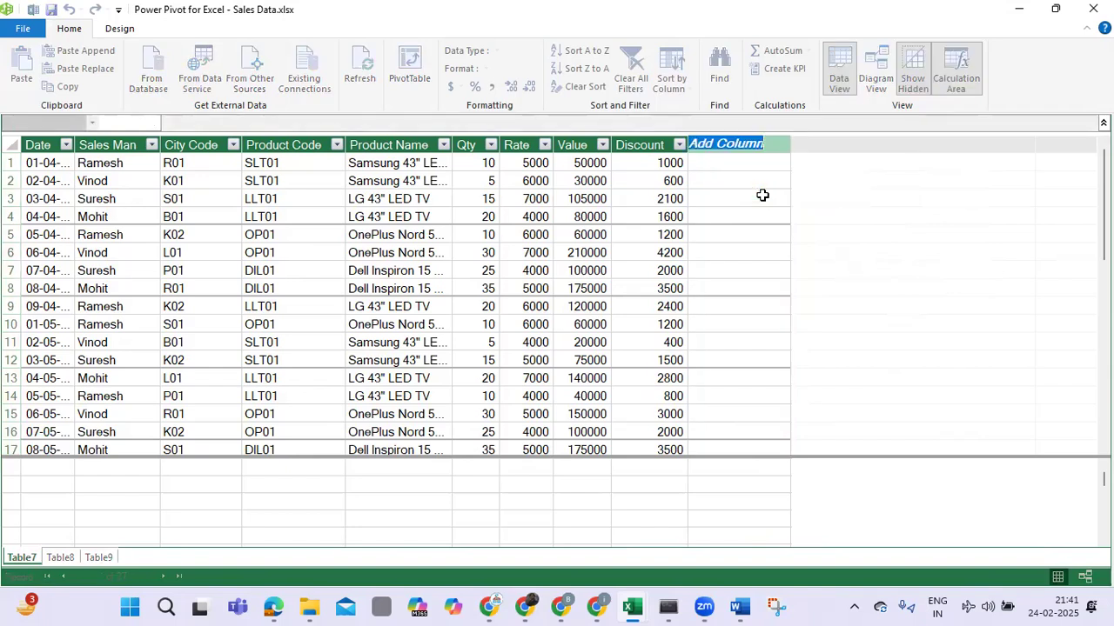
key("BackSpace")
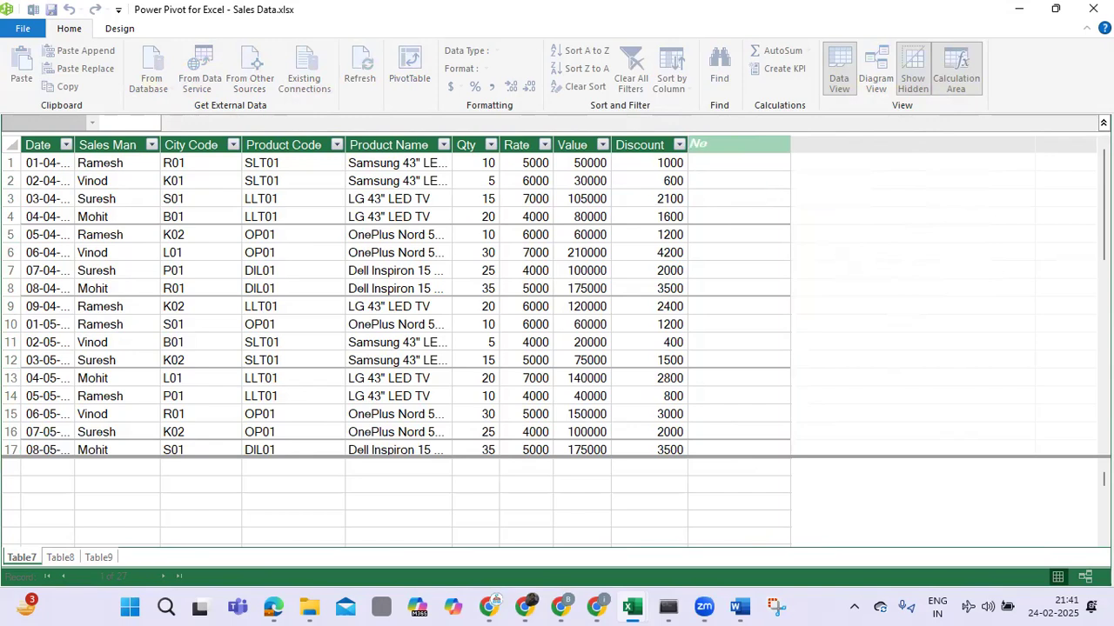
type("Nett Sales Value")
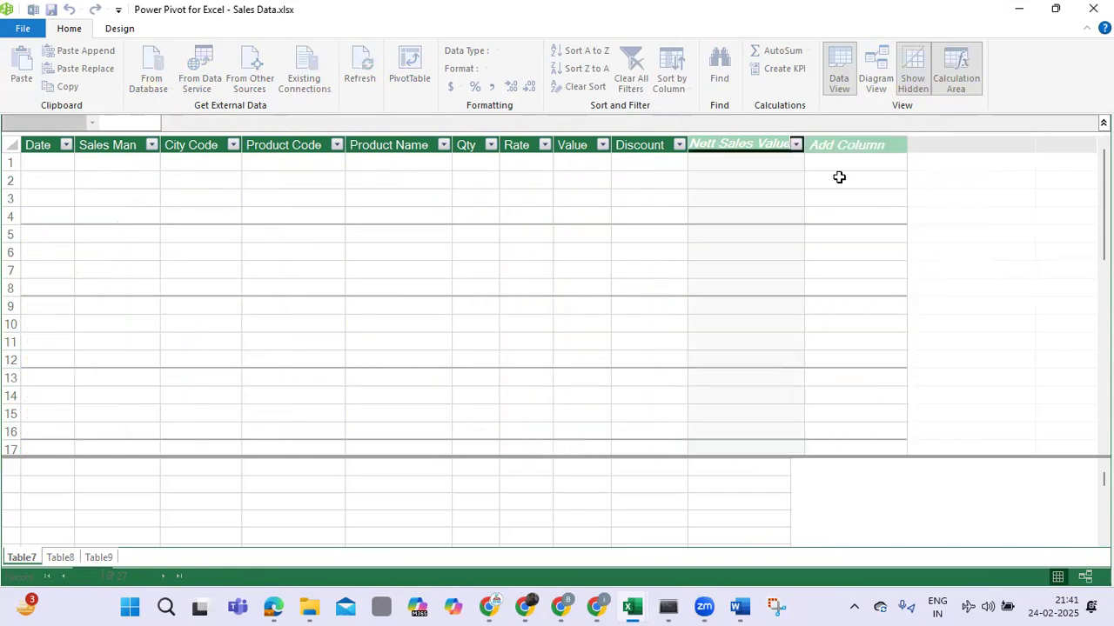
Fill the Nett Sales Value column with the formula =Table7[Value]-Table7[Discount].
left_click(726, 162)
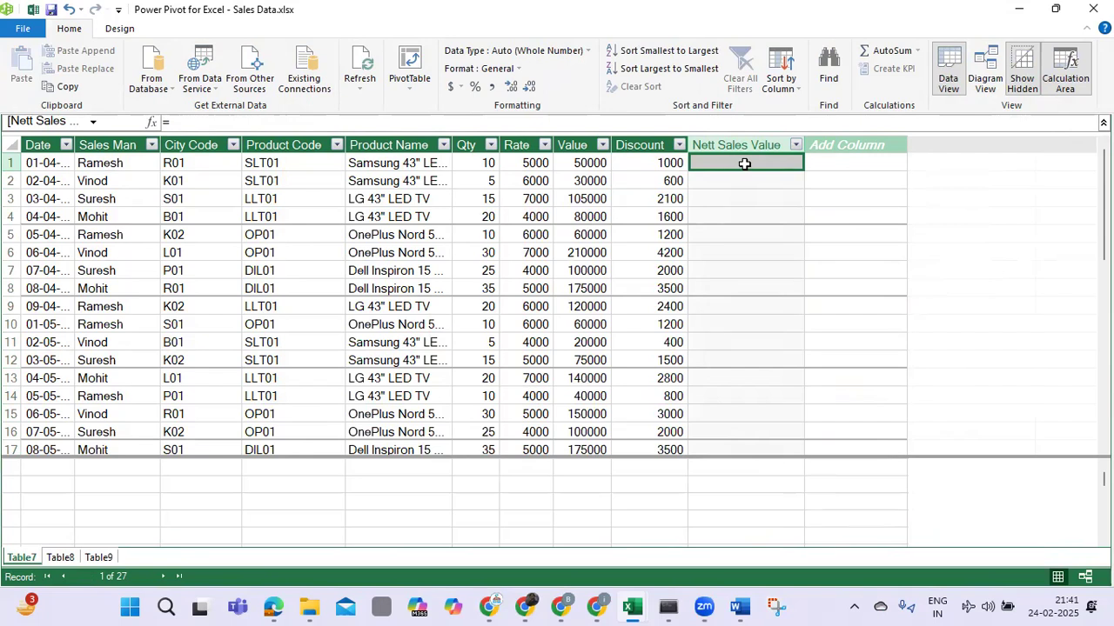
left_click(303, 121)
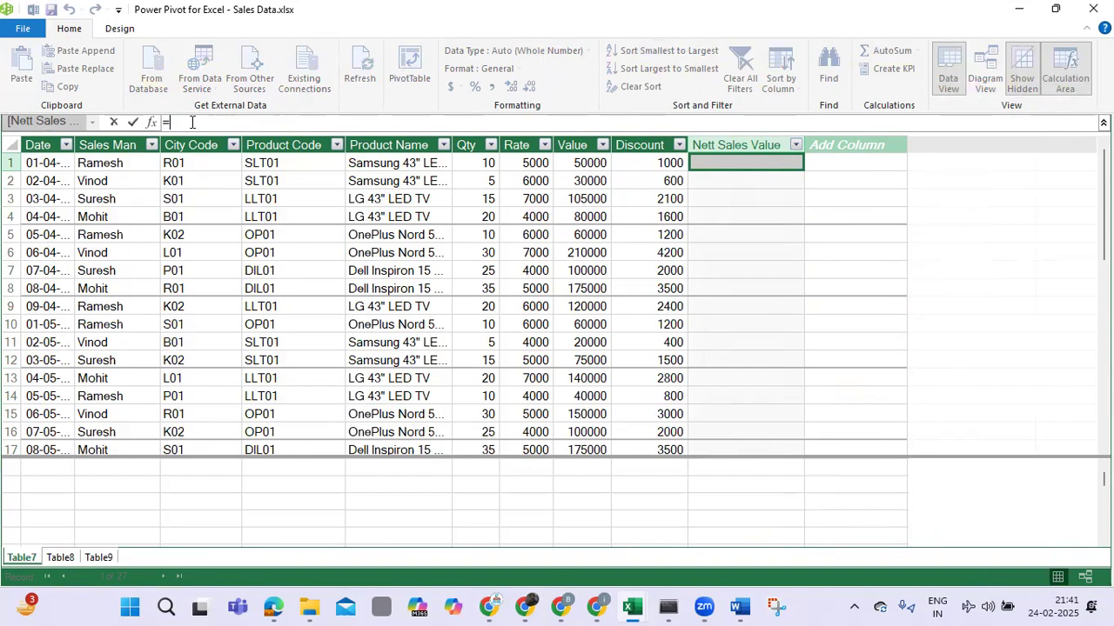
left_click(580, 163)
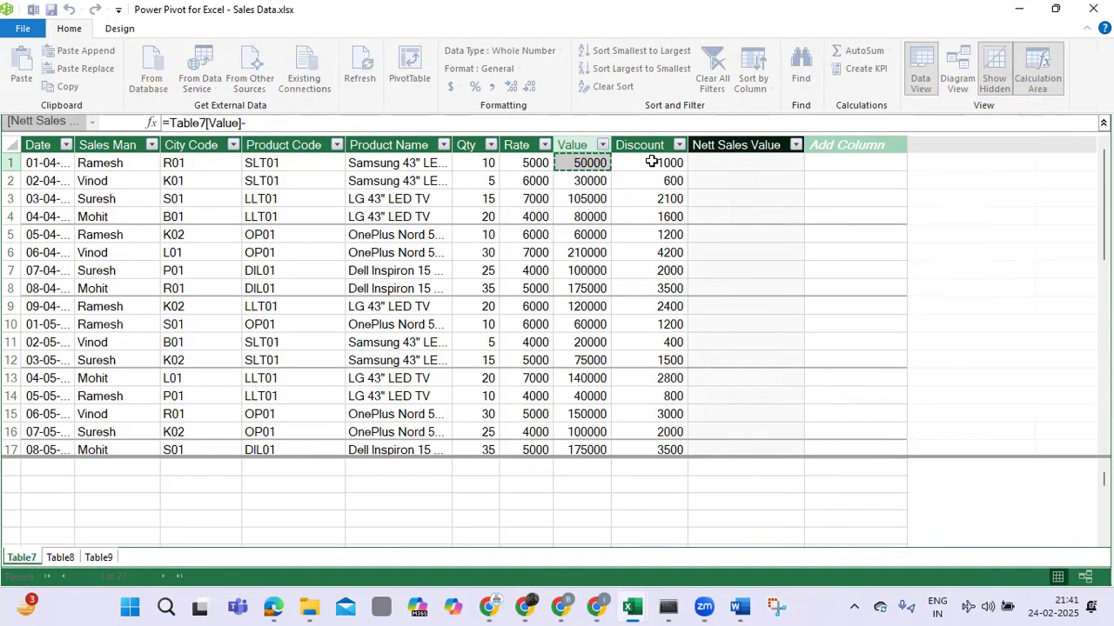
left_click(650, 162)
key("Return")
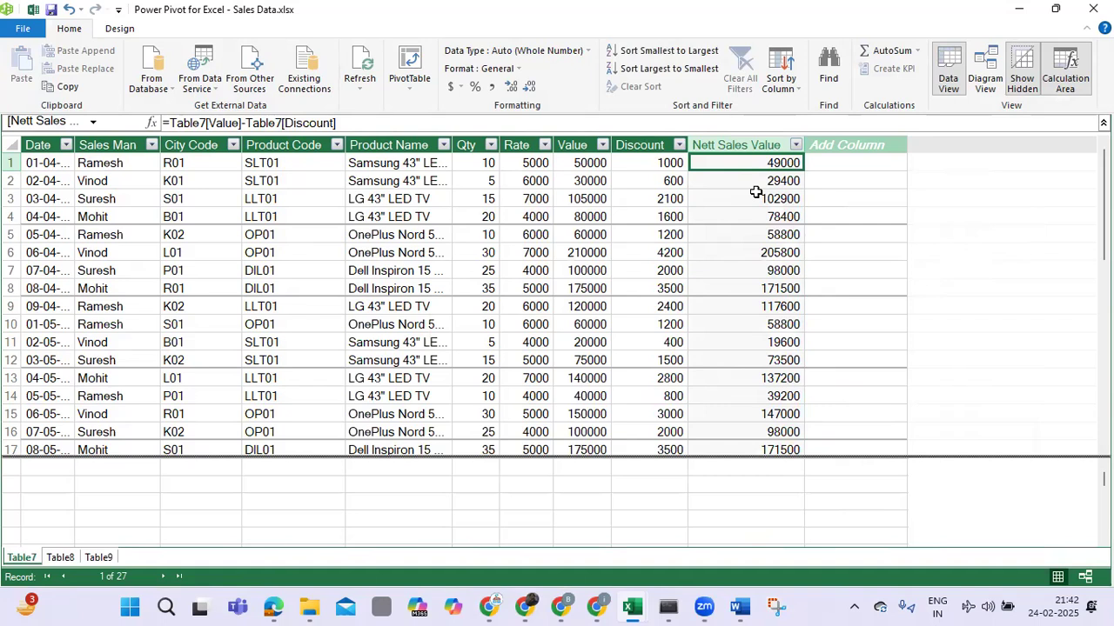
Create a Four Charts PivotChart layout from the data model on a new worksheet.
left_click(409, 93)
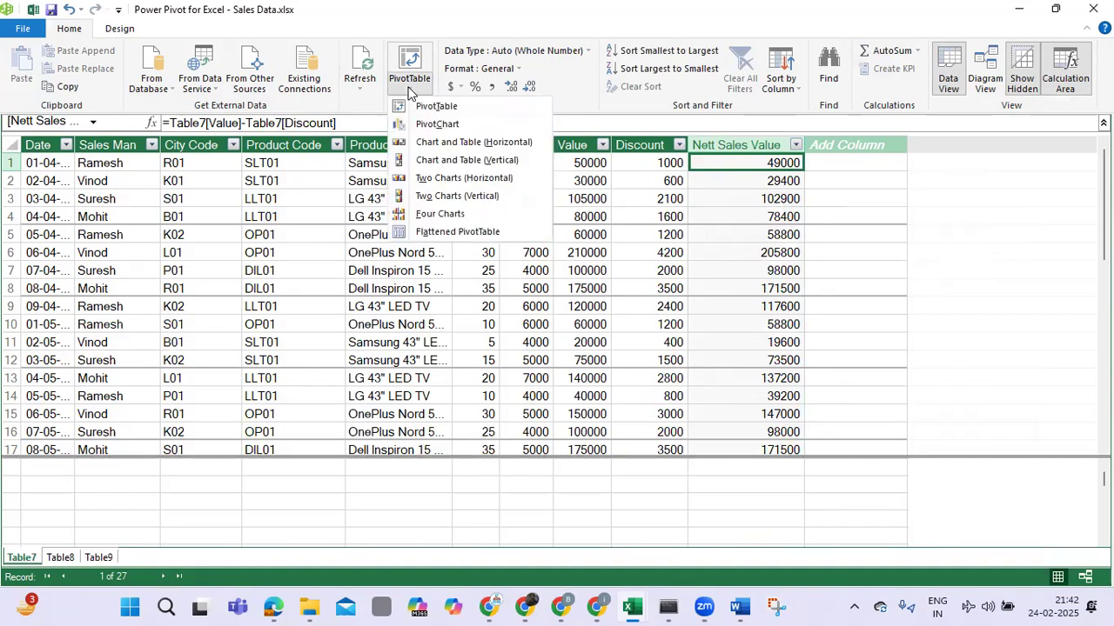
left_click(443, 221)
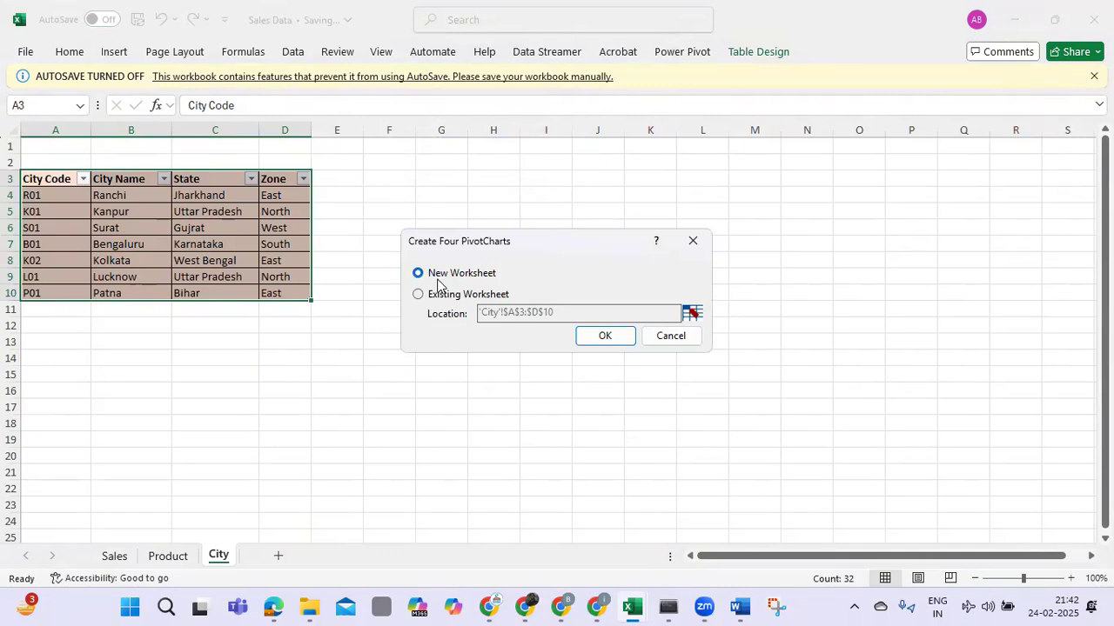
left_click(607, 342)
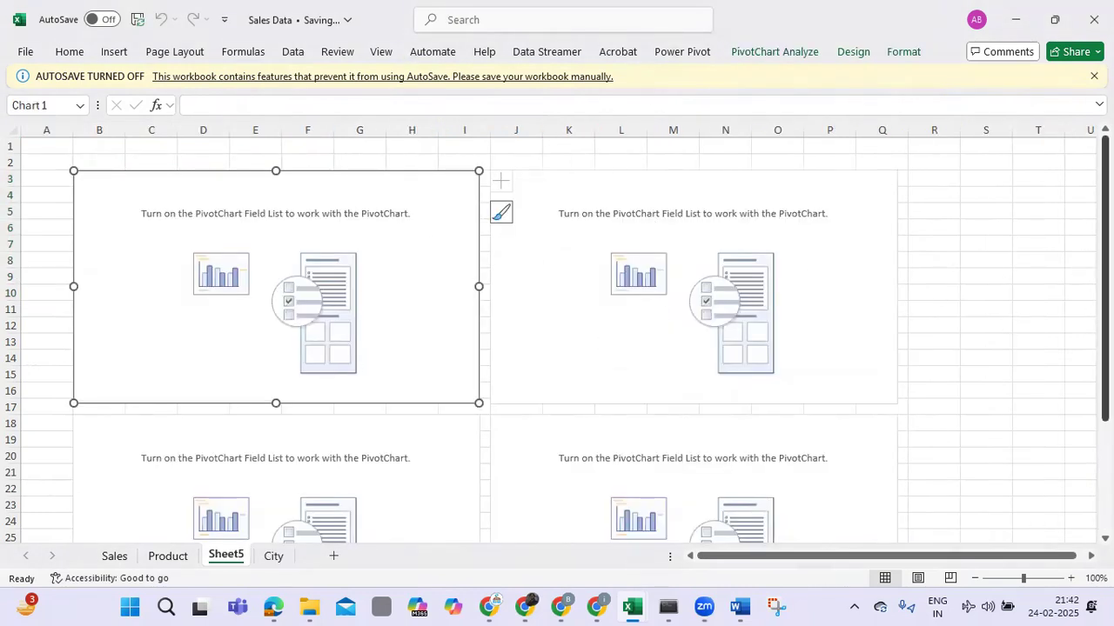
mouse_move(1105, 242)
left_mouse_down()
mouse_move(1105, 351)
mouse_move(1105, 242)
left_mouse_up()
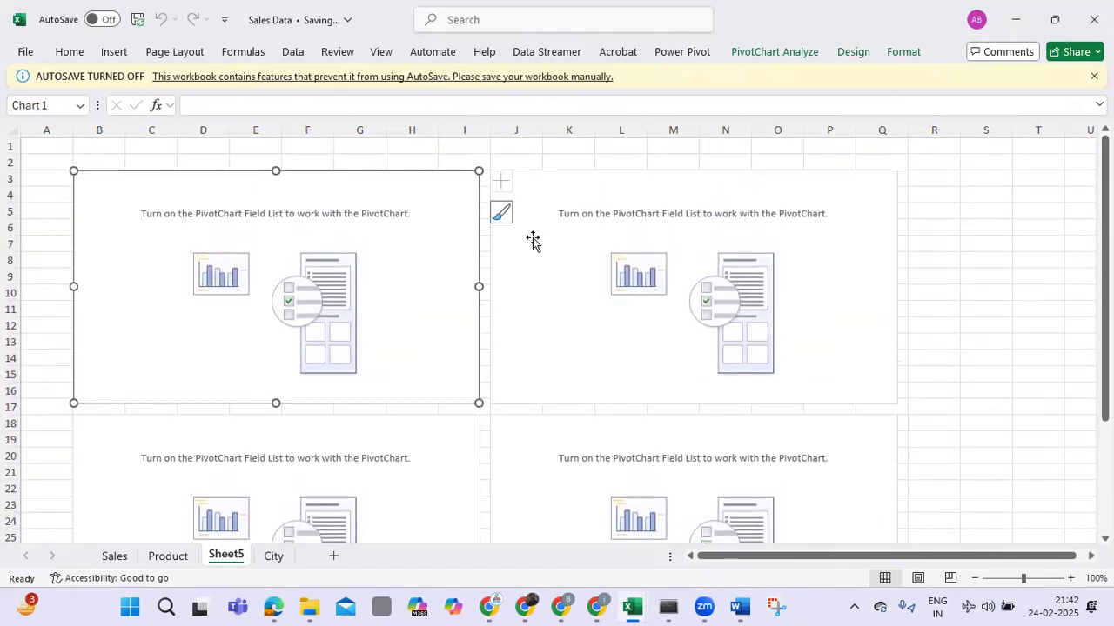
Move Chart 1 to A1 and shrink it to about F13, then stack Chart 2 beneath it at matching width, ending near row 26.
left_click_drag(338, 228, 284, 200)
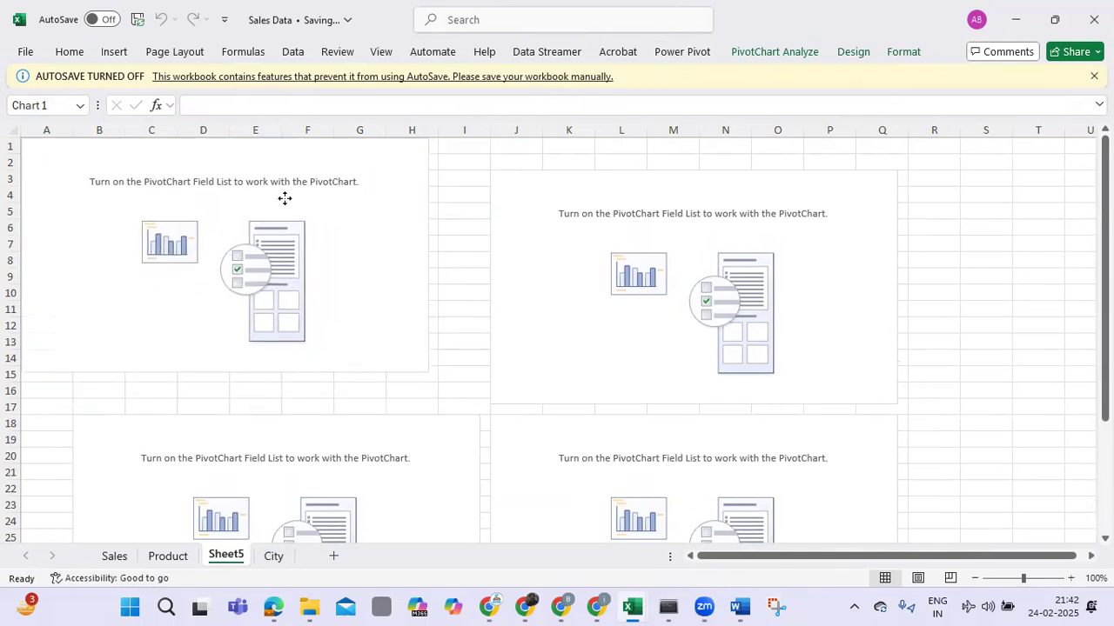
left_click_drag(427, 371, 353, 345)
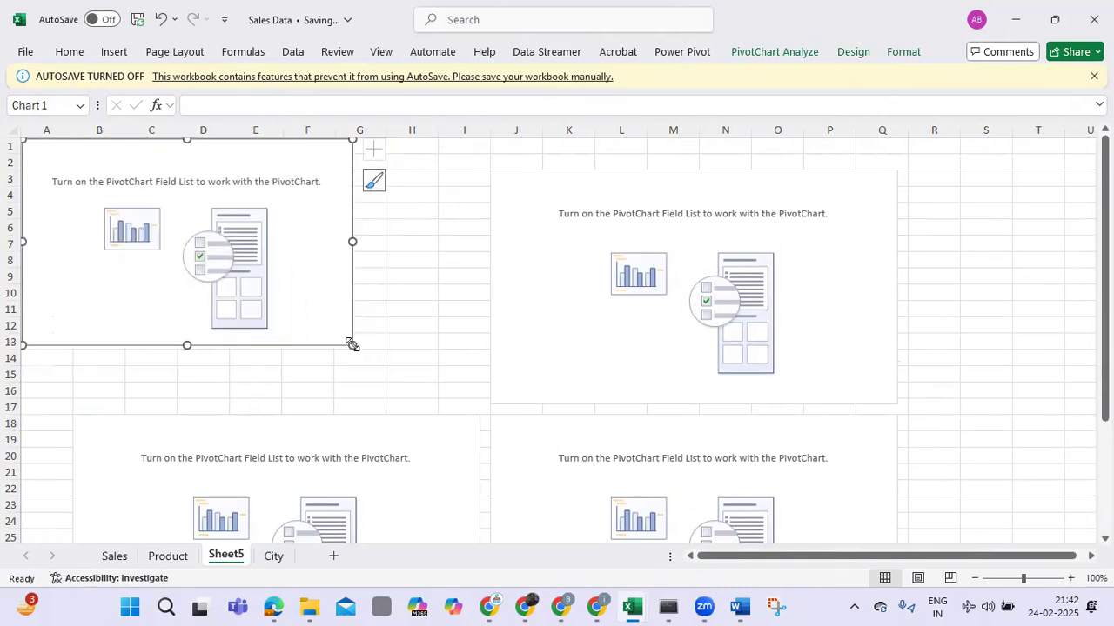
left_click_drag(321, 424, 270, 365)
left_click_drag(426, 463, 353, 448)
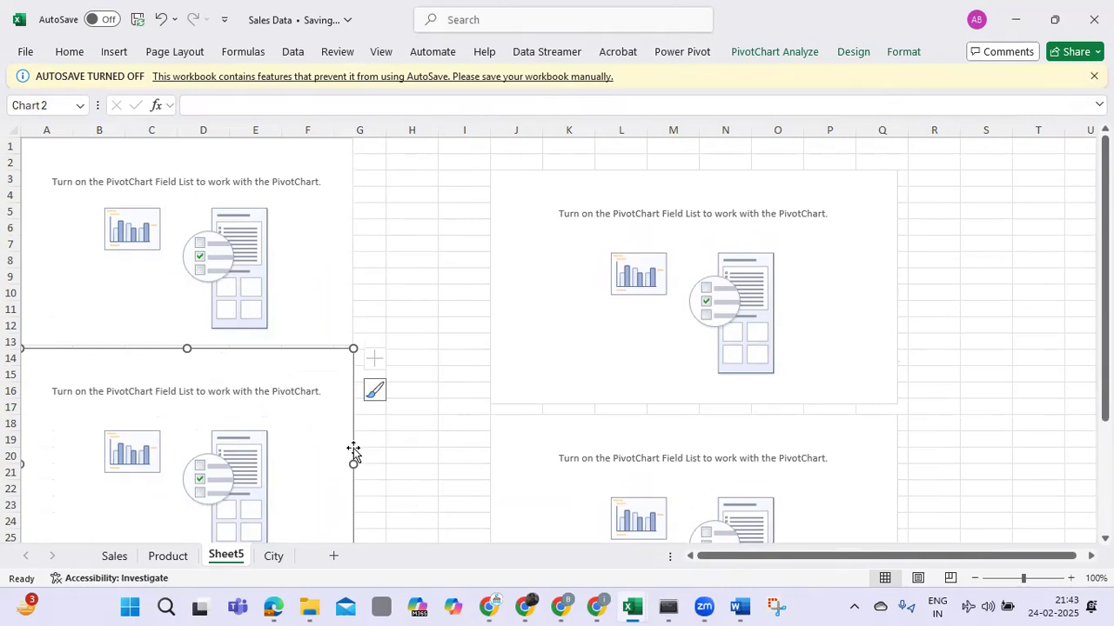
left_click_drag(1105, 302, 1105, 359)
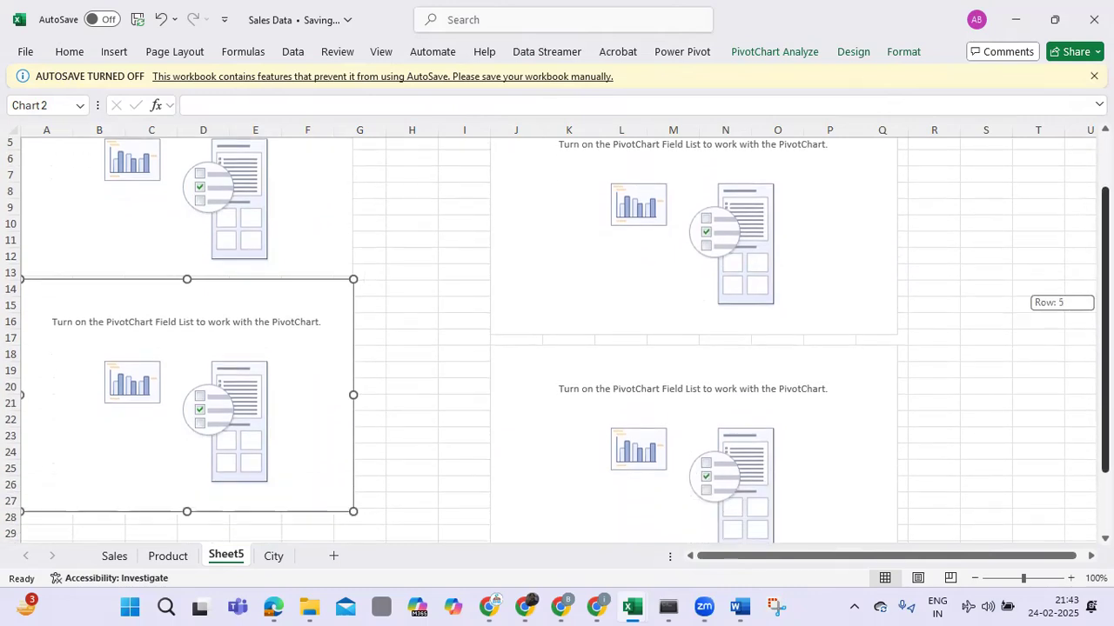
left_click_drag(186, 513, 185, 493)
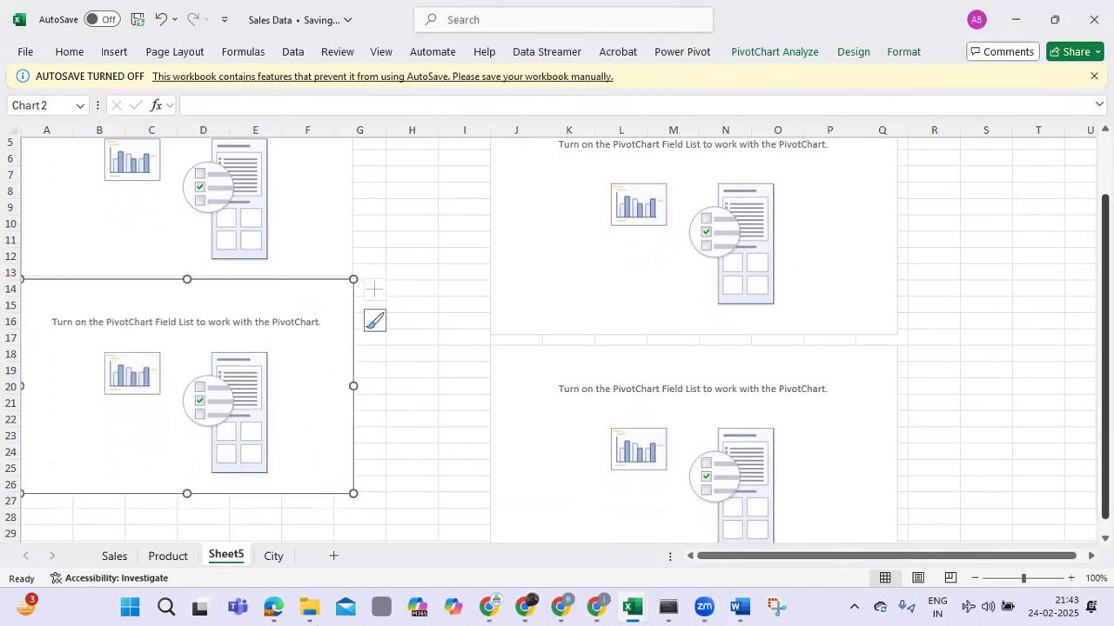
left_click_drag(1105, 380, 1105, 324)
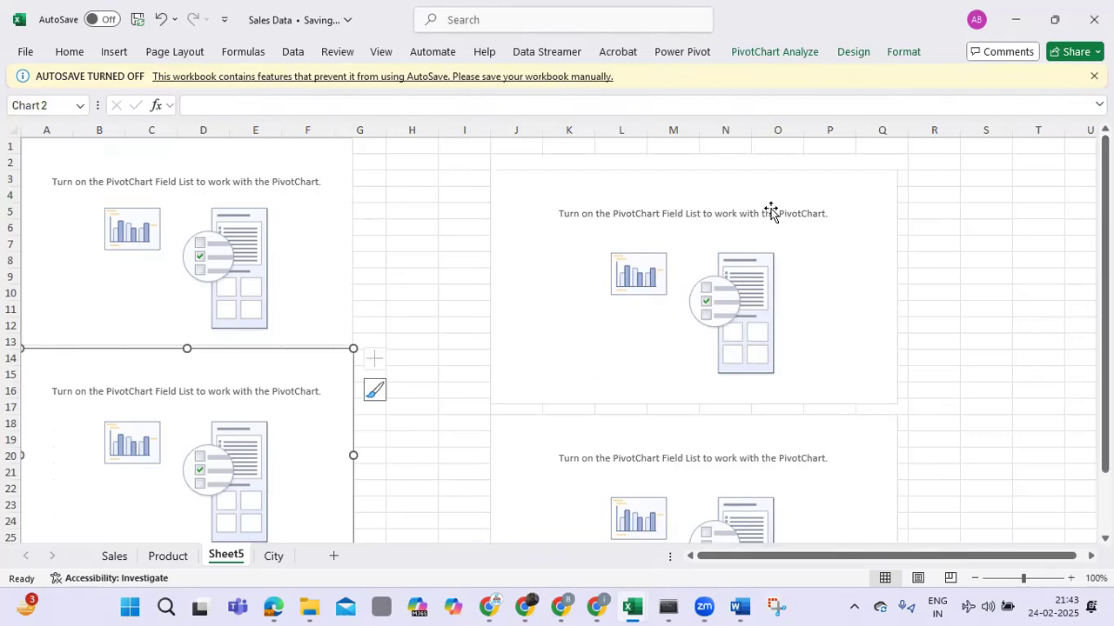
Move Chart 3 beside Chart 1 from column G, shorten it to row 13, and place Chart 4 directly beneath it.
left_click_drag(657, 191, 645, 175)
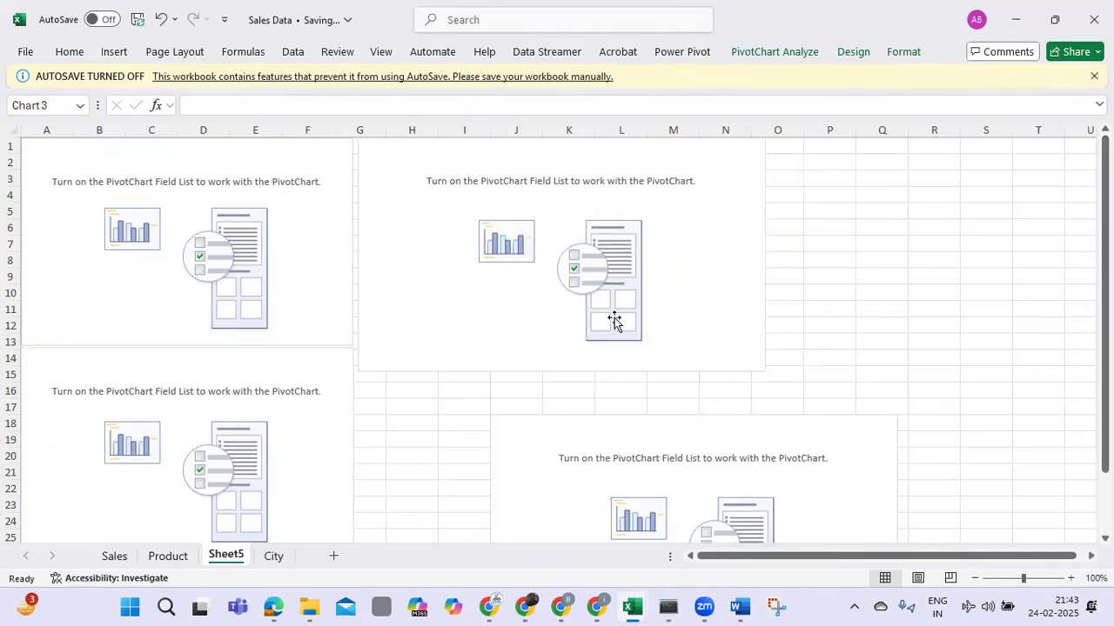
left_click(559, 368)
left_click_drag(541, 334, 525, 346)
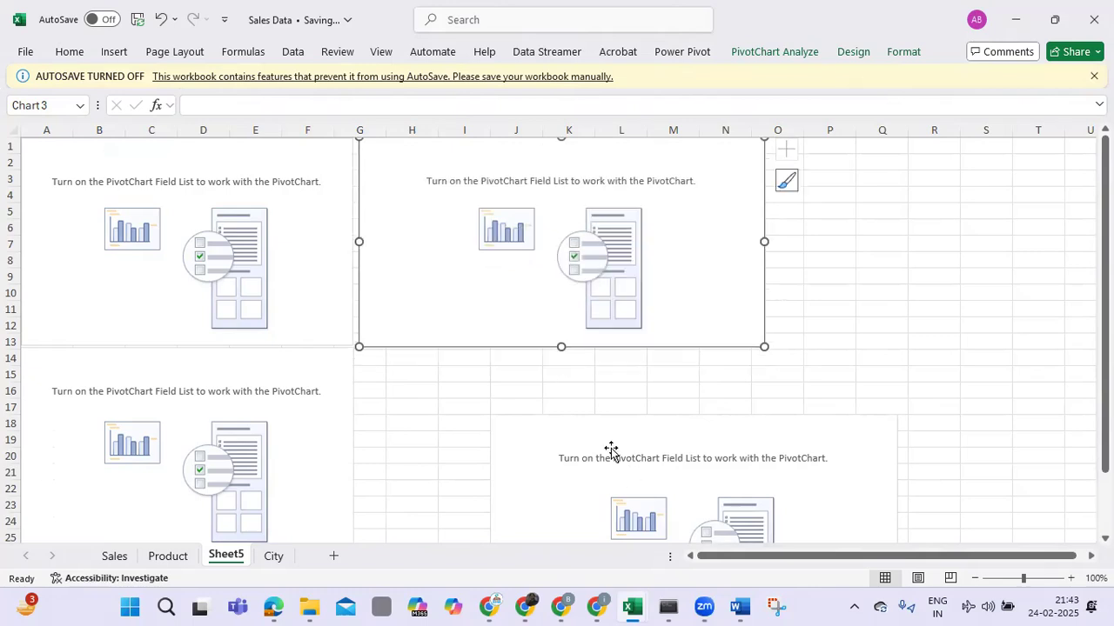
left_click_drag(564, 421, 474, 370)
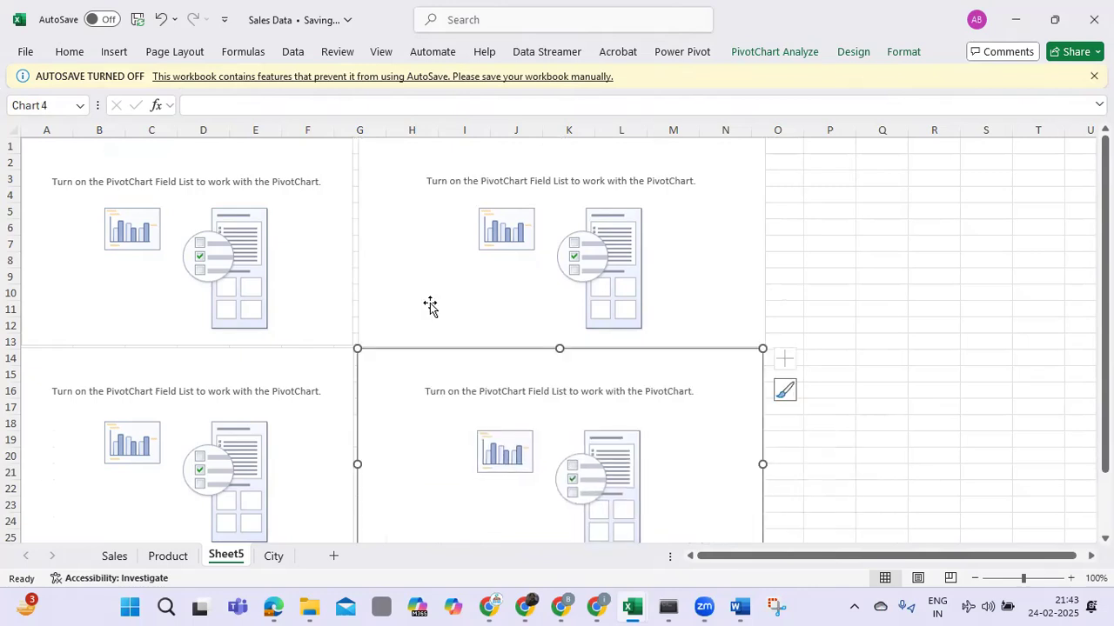
Narrow Chart 3 and Chart 4 so that both end at about column M.
left_click(430, 305)
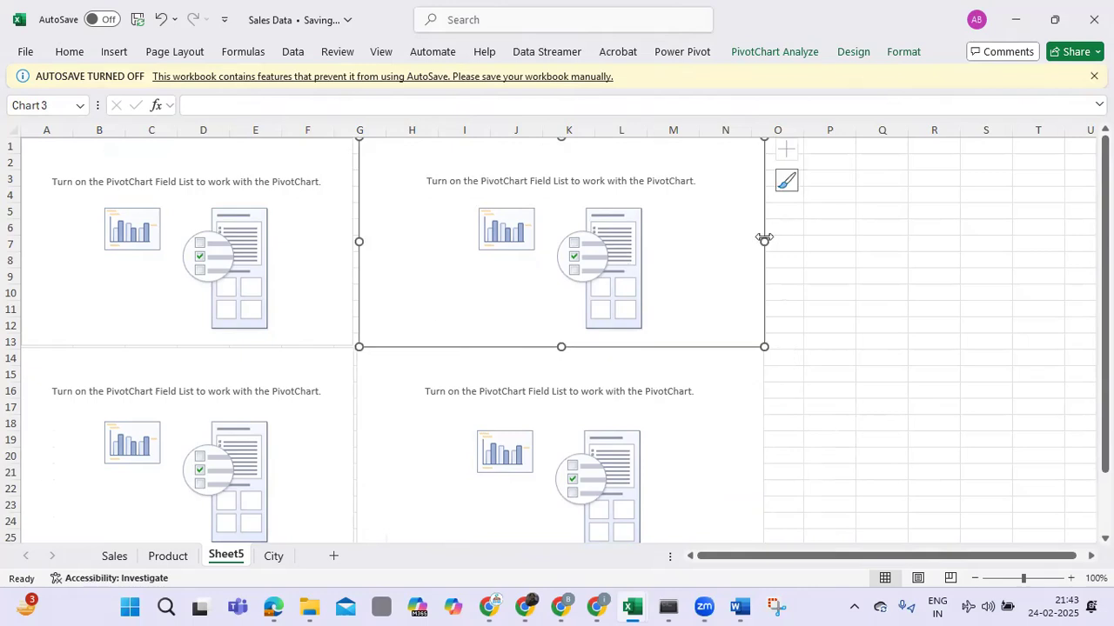
left_click_drag(763, 237, 715, 422)
left_click(715, 422)
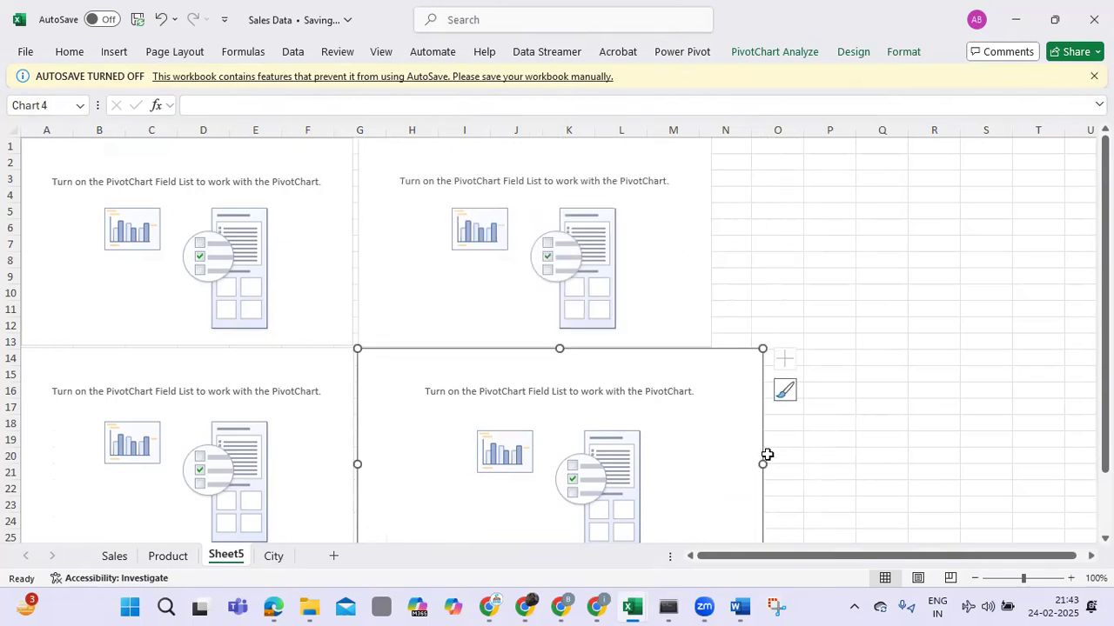
left_click_drag(759, 465, 710, 466)
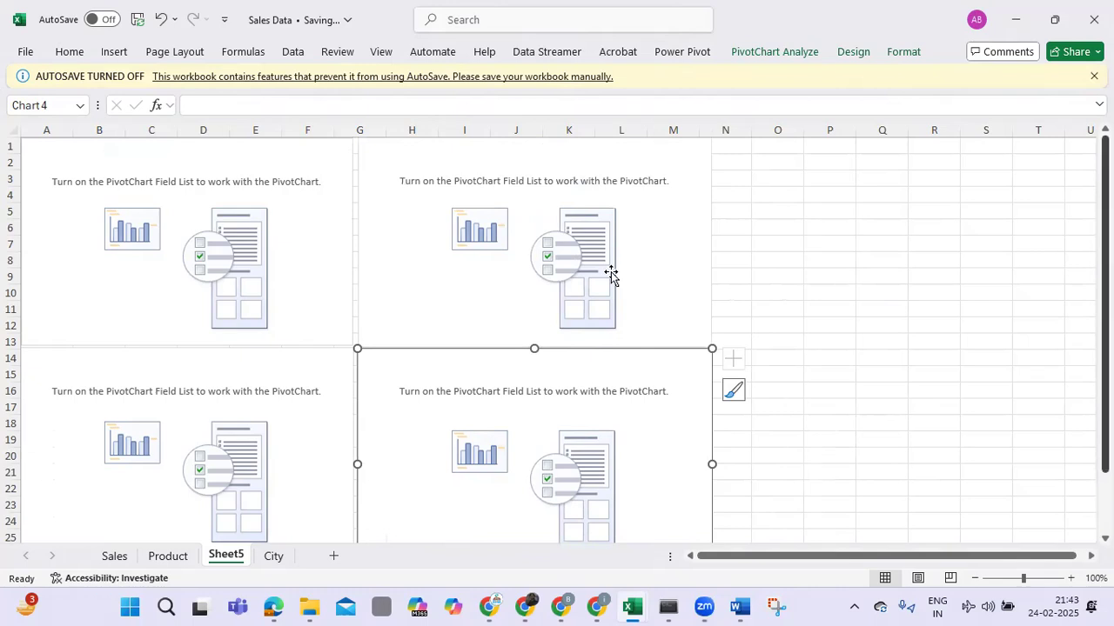
Show the PivotChart field list for Chart 3 and expand Table7 to list its fields.
left_click(652, 287)
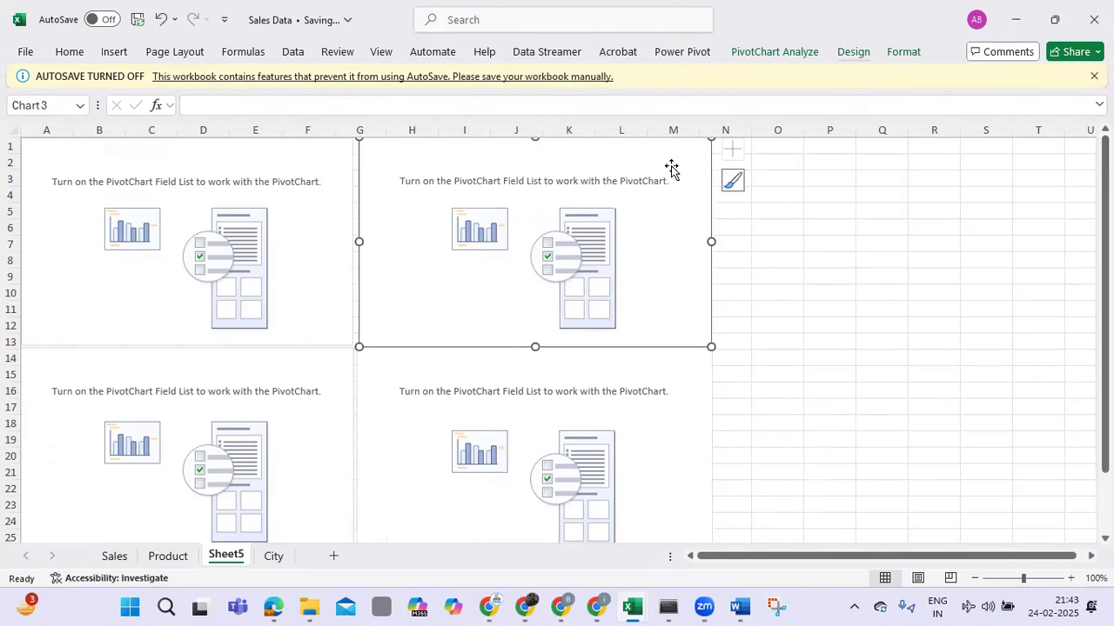
left_click(764, 57)
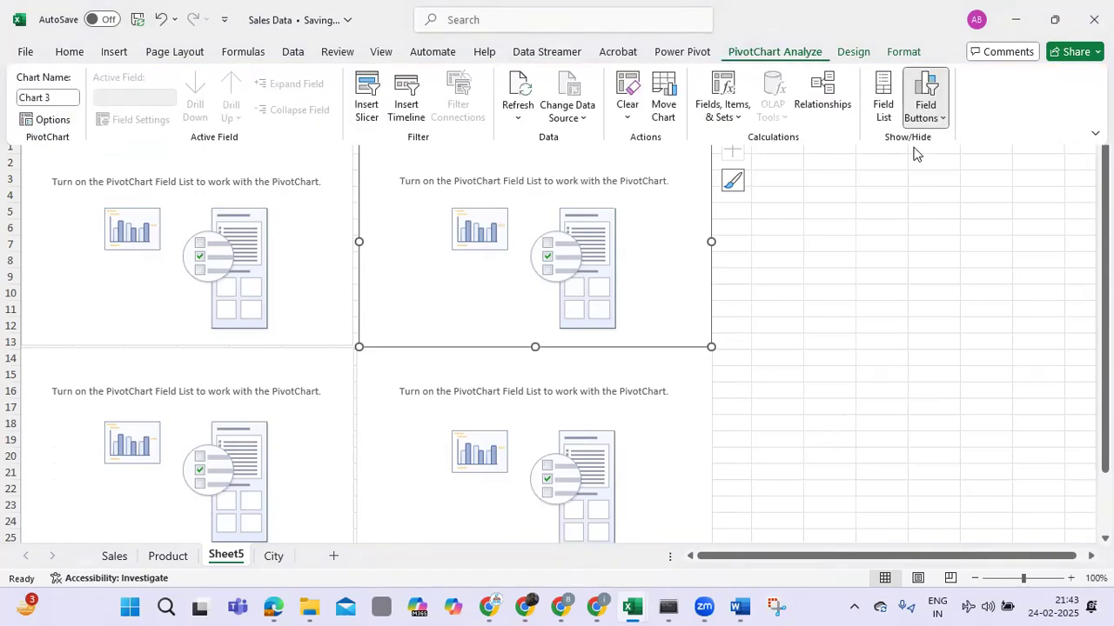
left_click(883, 103)
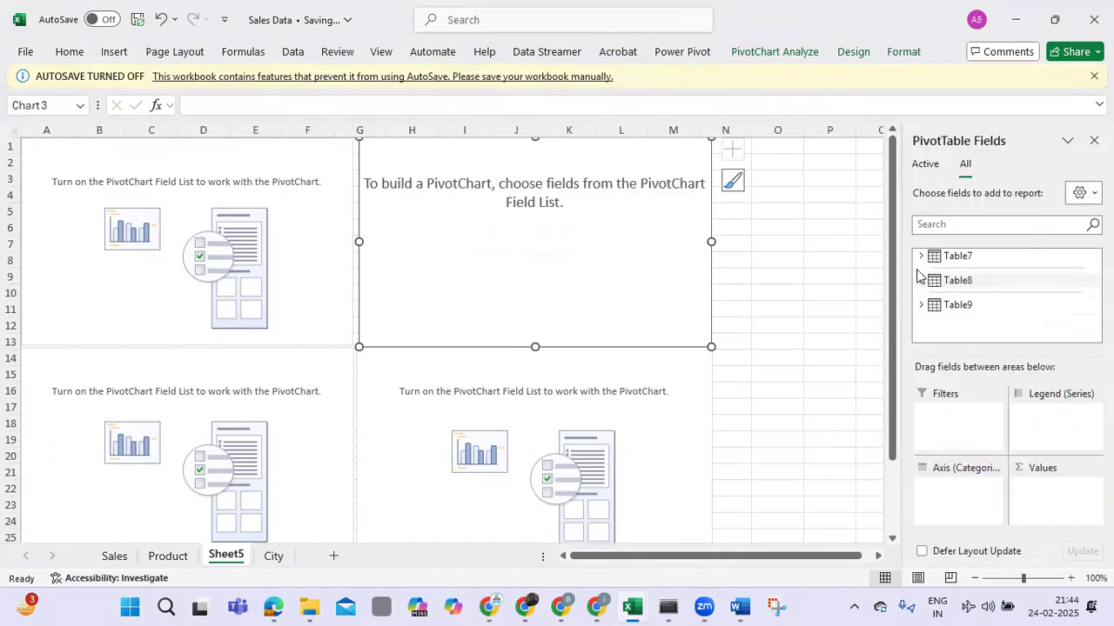
left_click(764, 57)
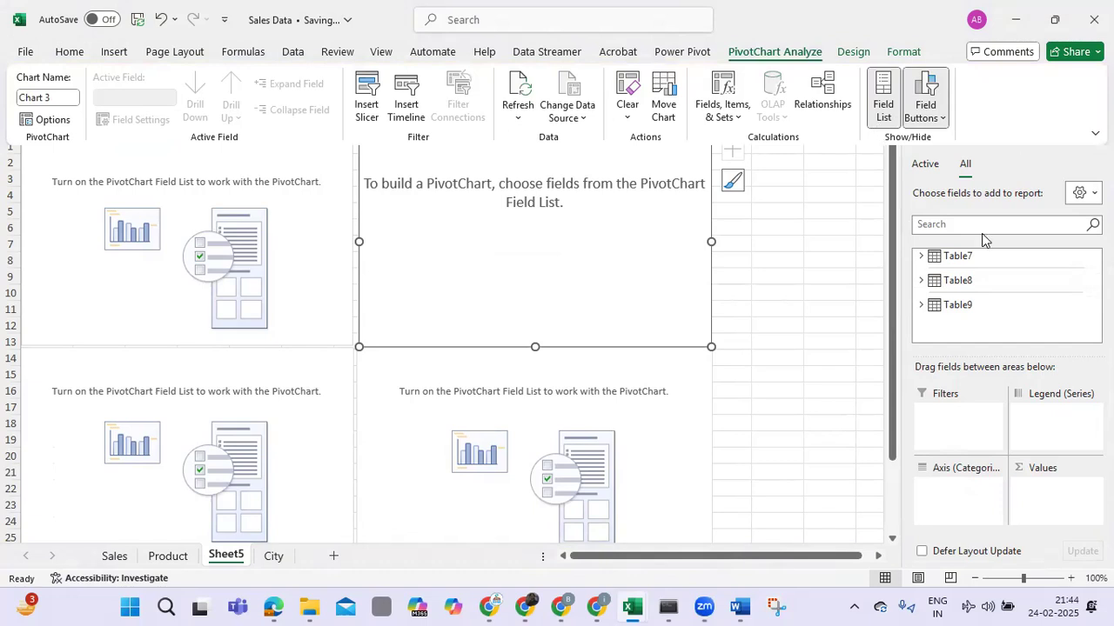
left_click(929, 261)
left_click(925, 259)
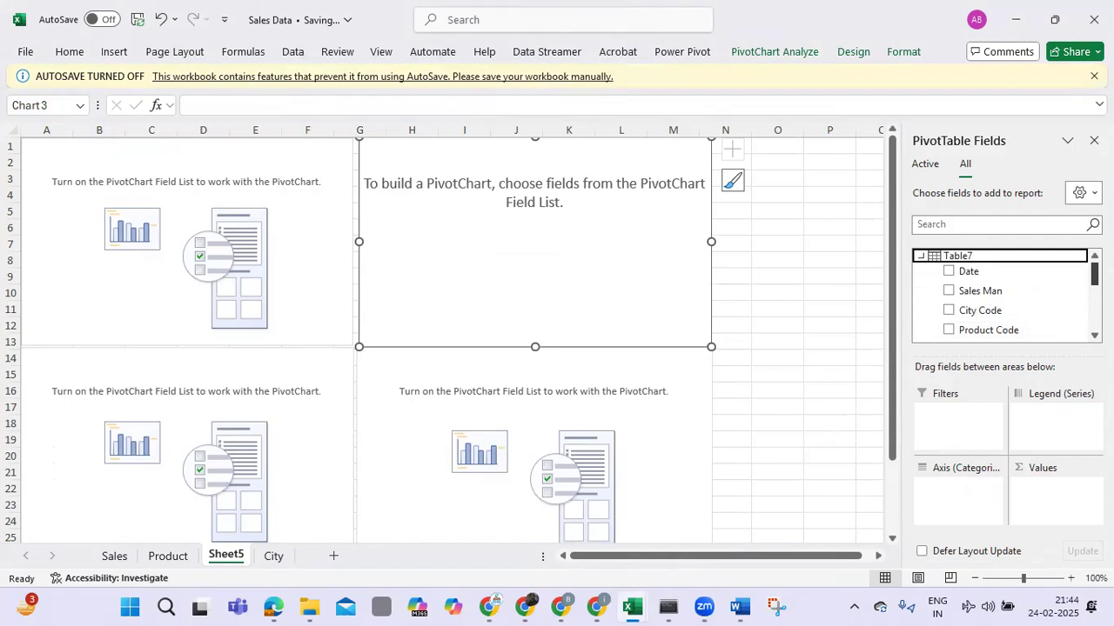
scroll(1000, 296, "down", 5)
scroll(947, 313, "down", 1)
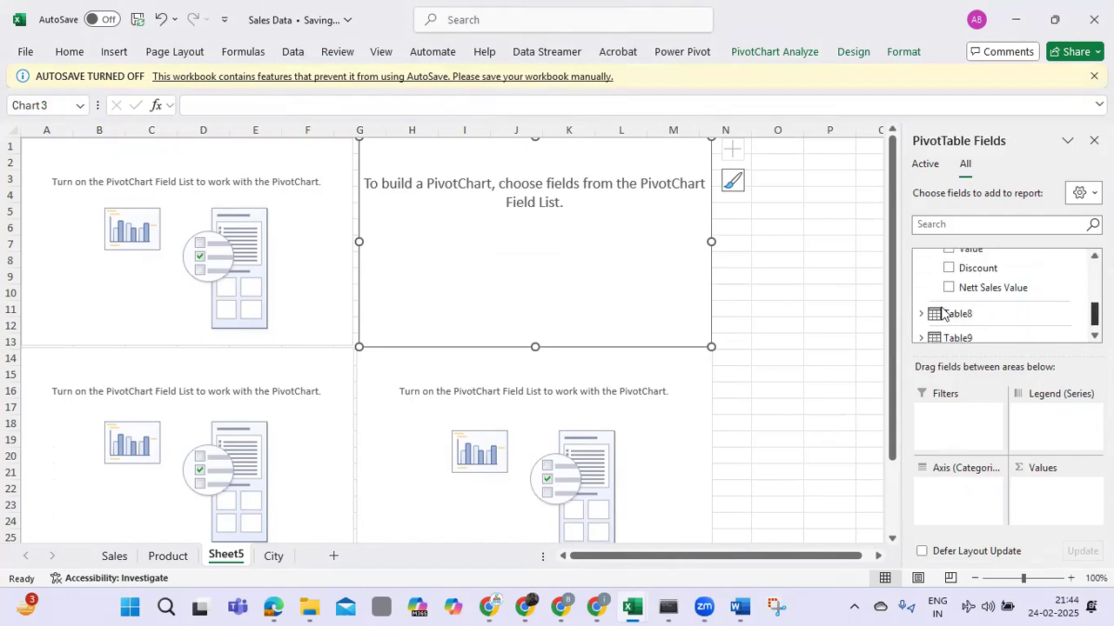
left_click(948, 289)
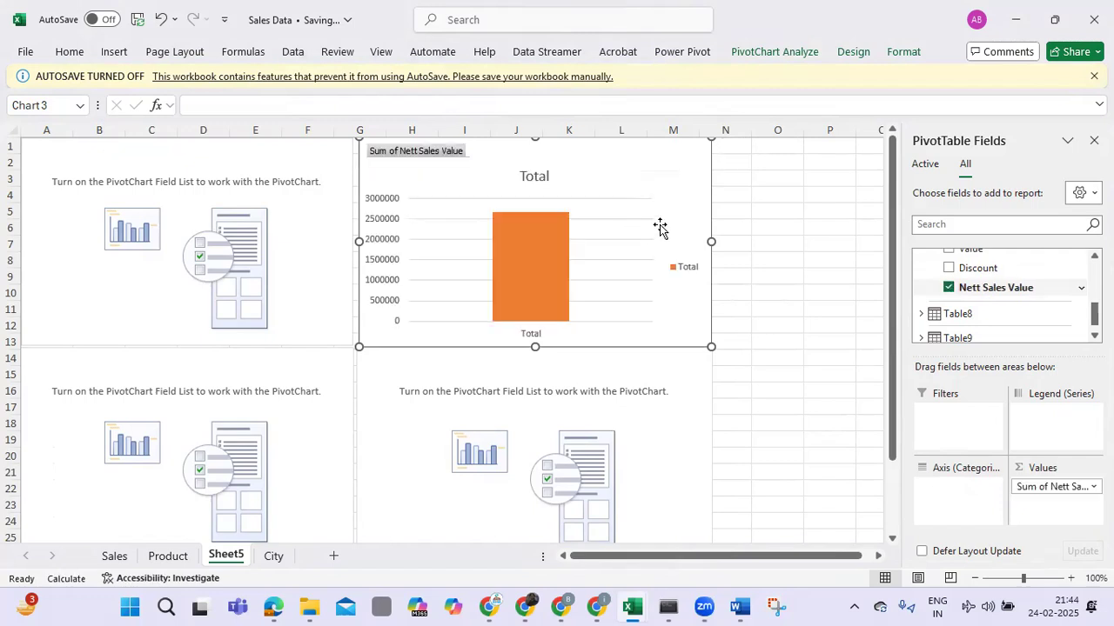
left_click(948, 289)
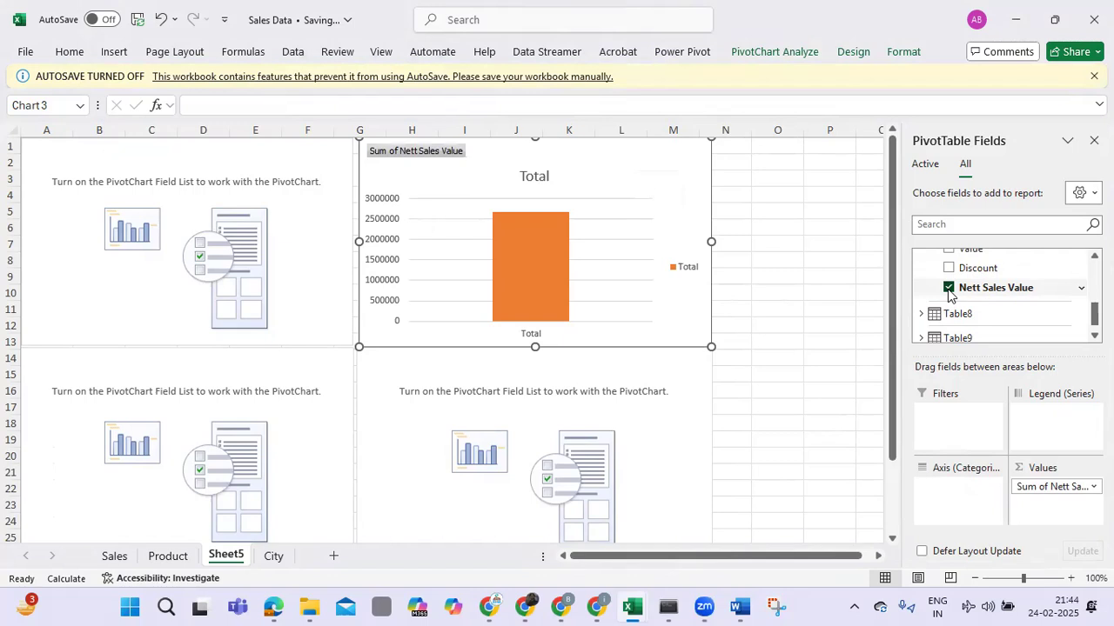
Add the Nett Sales Value field from Table7 to the values of Chart 1.
left_click(280, 184)
left_click(313, 149)
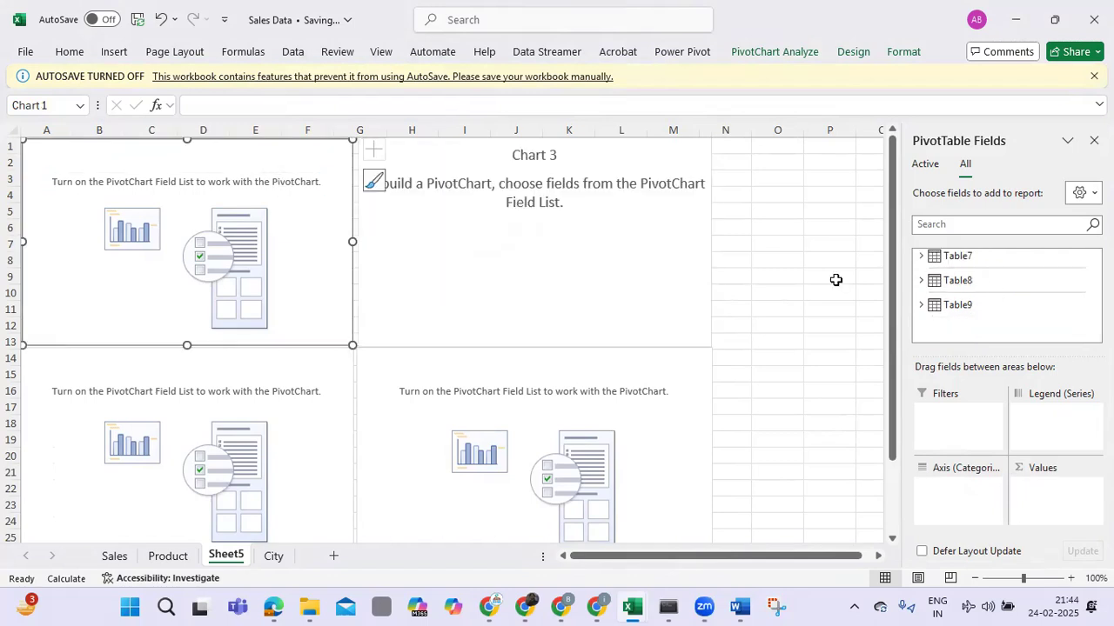
left_click(920, 257)
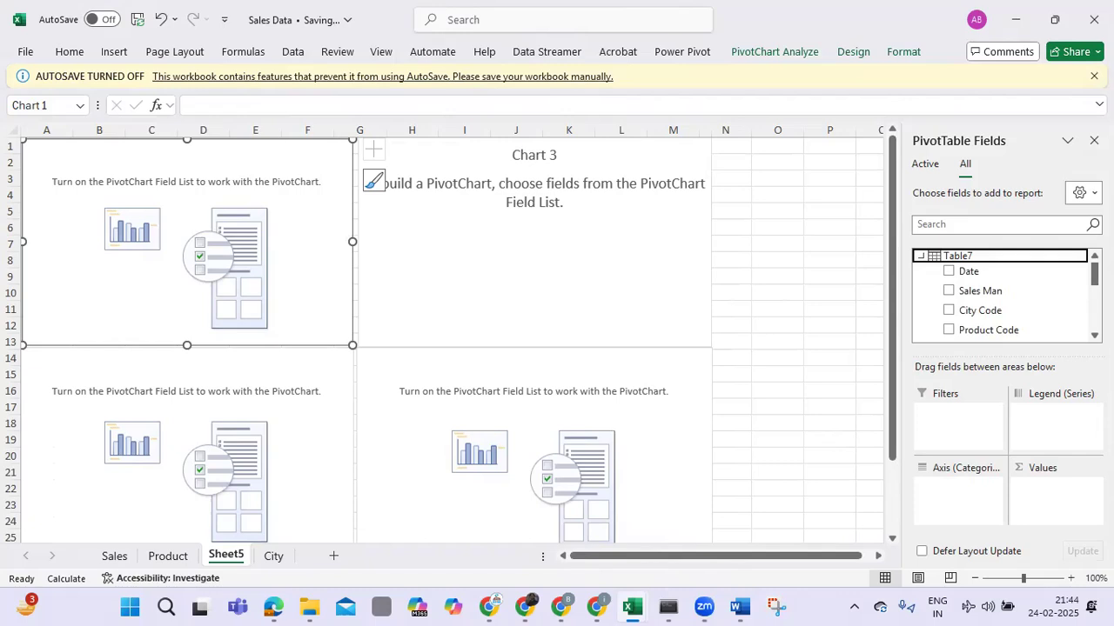
scroll(1000, 295, "down", 5)
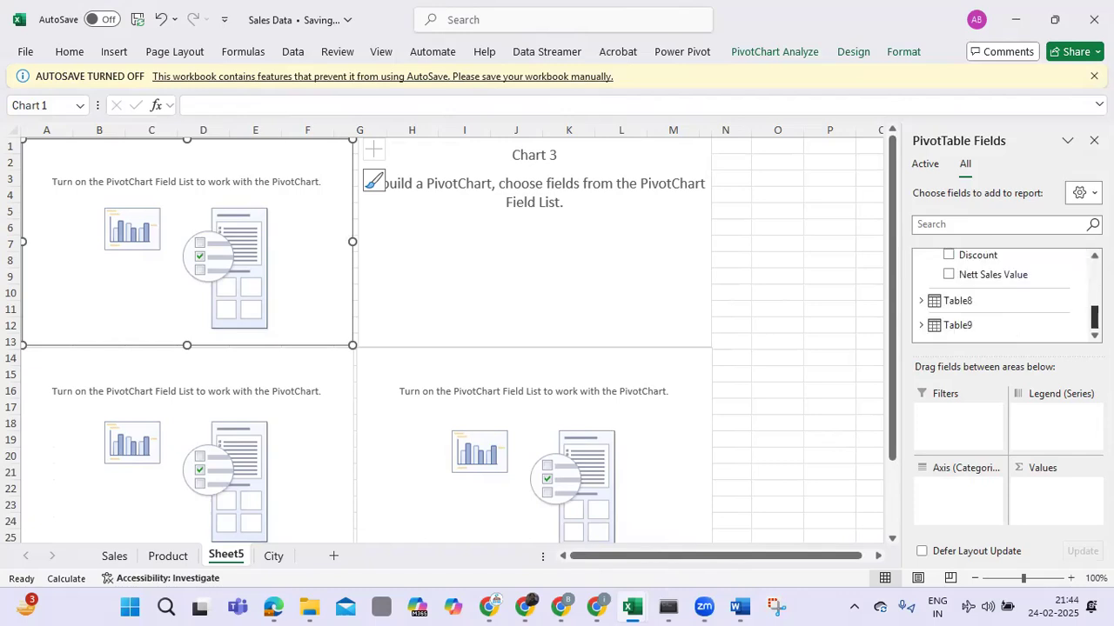
left_click(948, 274)
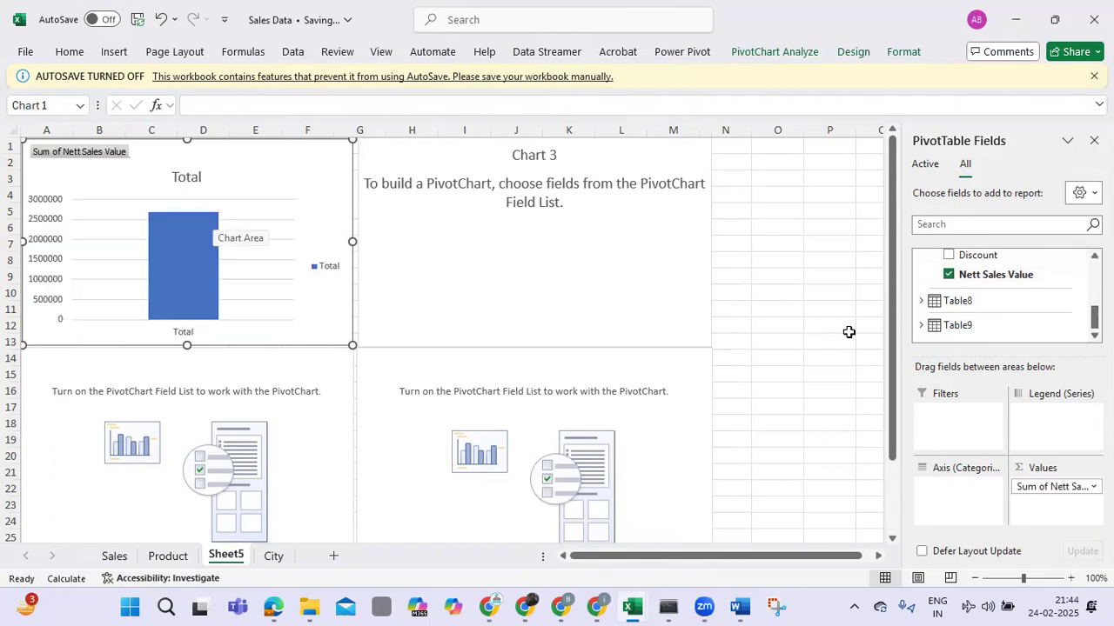
Expand Table8 in Chart 1's field list and add Product Group as the chart's axis category.
left_click(922, 302)
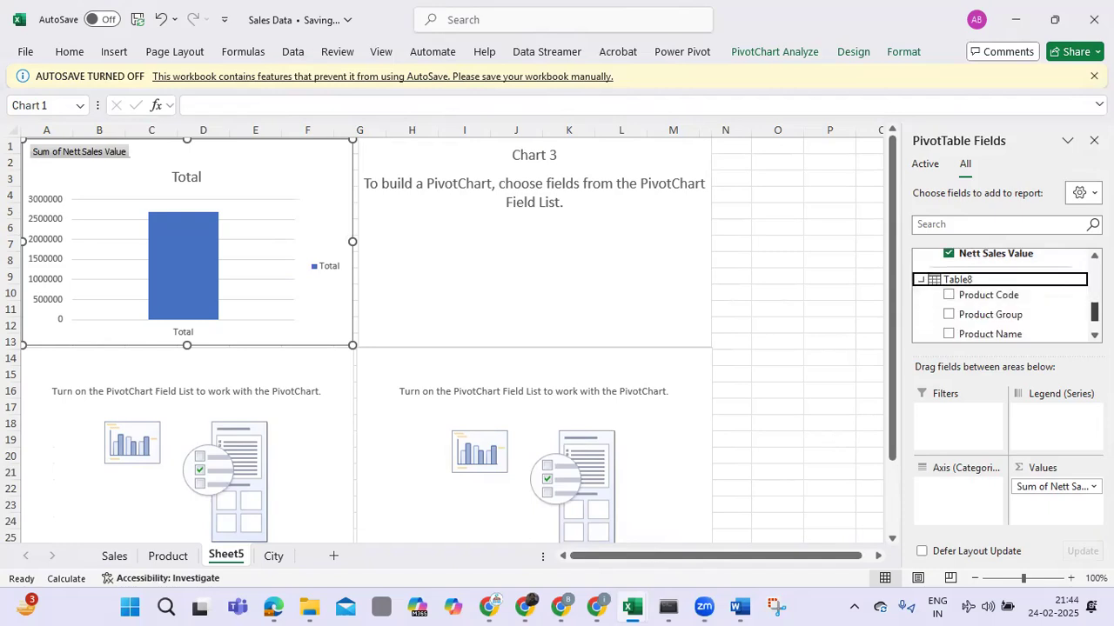
scroll(1001, 295, "down", 1)
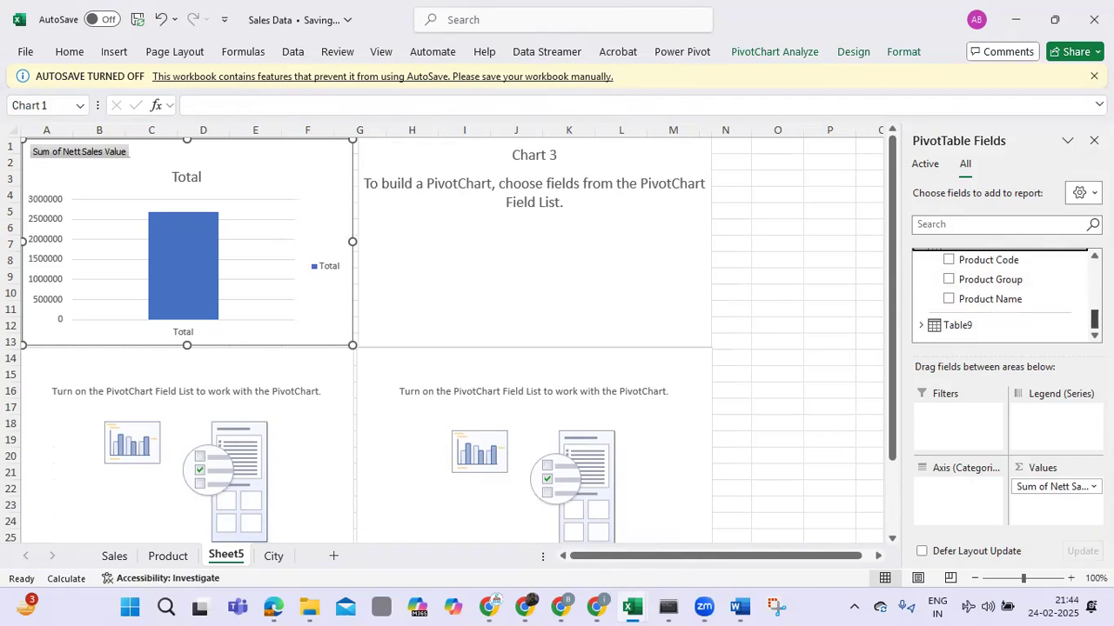
scroll(1000, 296, "up", 1)
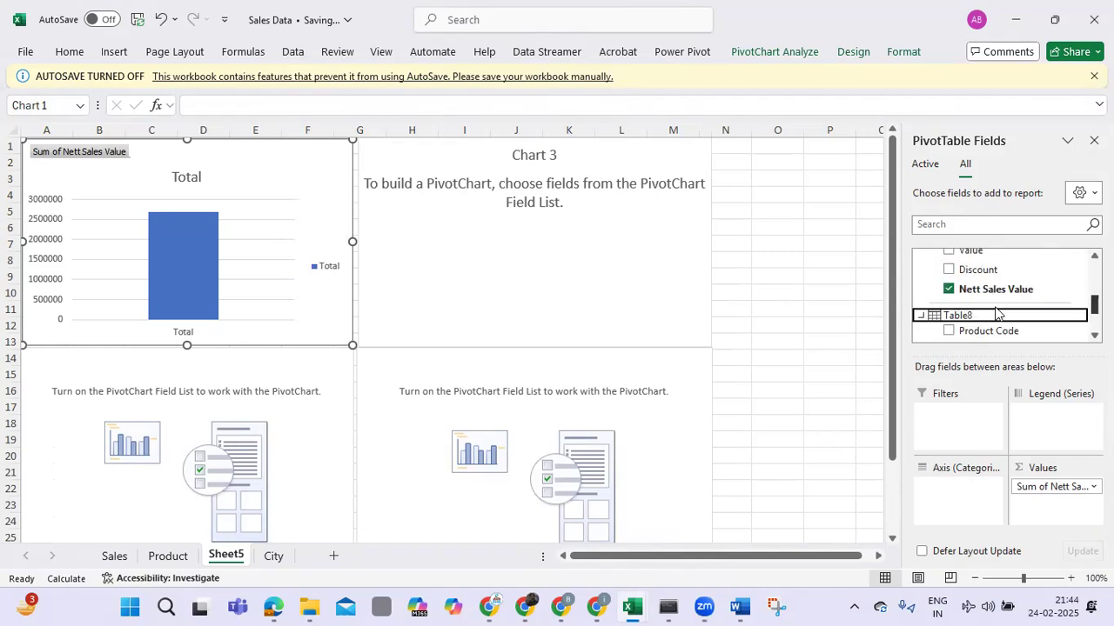
scroll(996, 313, "down", 1)
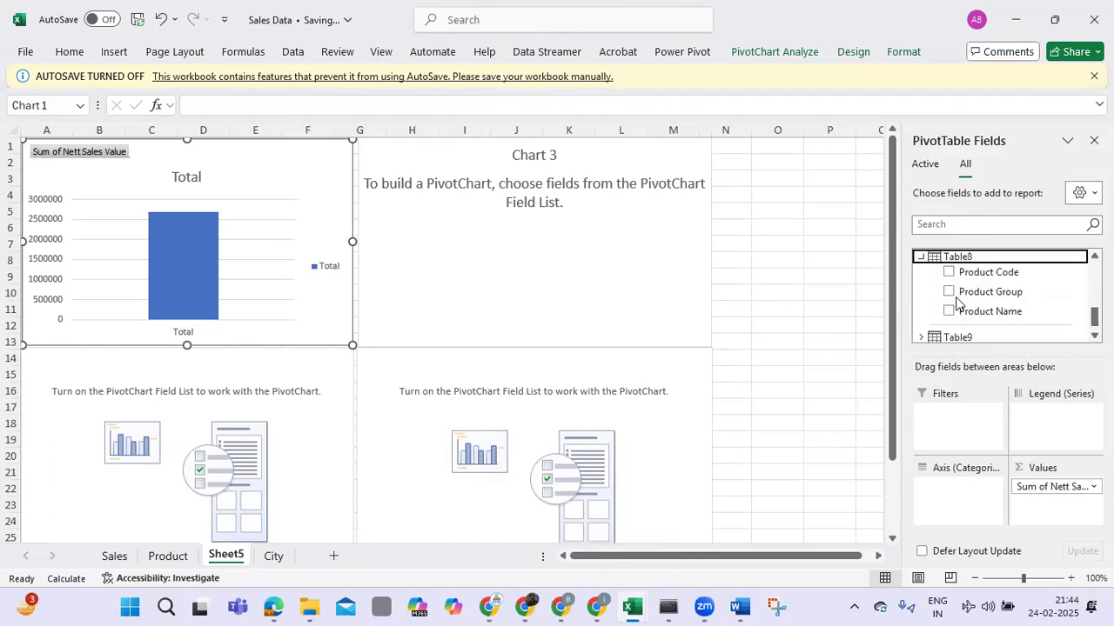
left_click(949, 291)
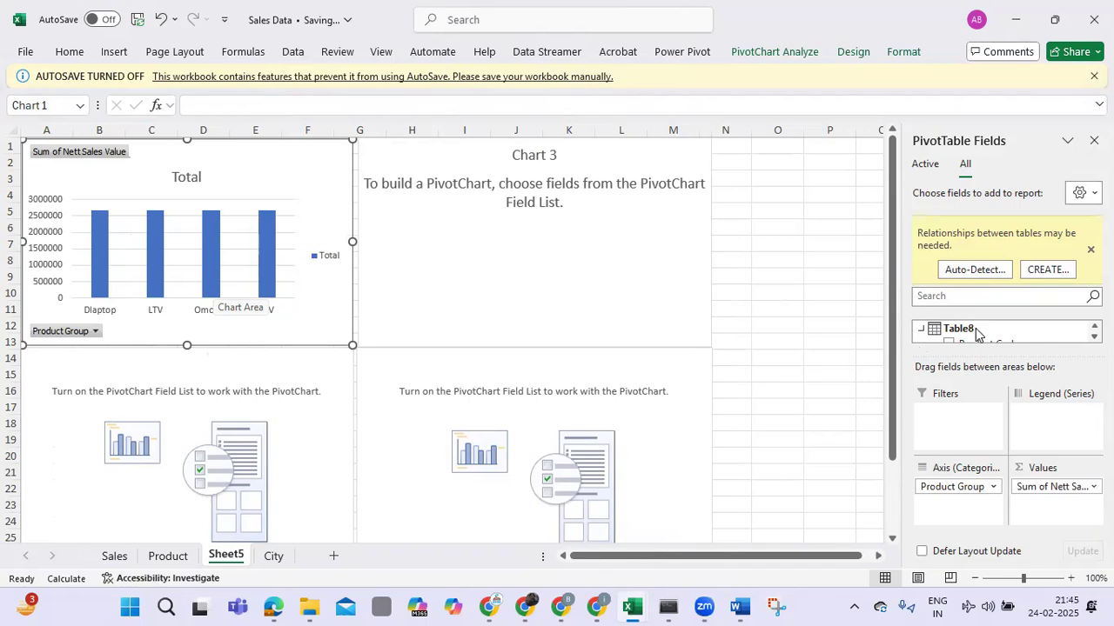
Create a table relationship with Table8 and its Product Code as foreign column, using Table7 as the related table.
left_click(1043, 269)
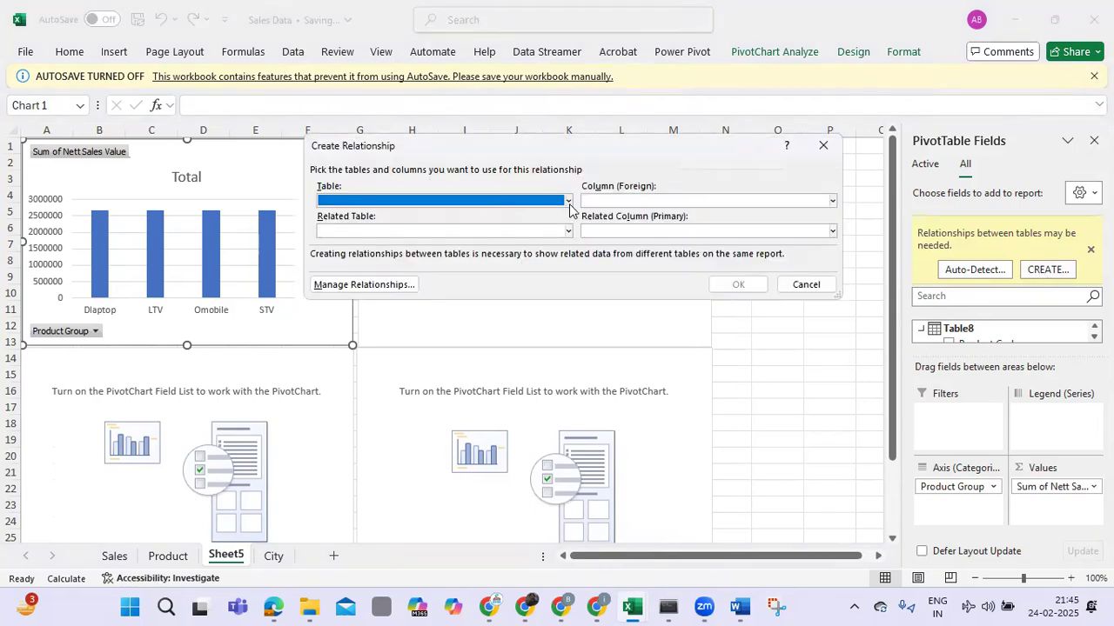
left_click(569, 201)
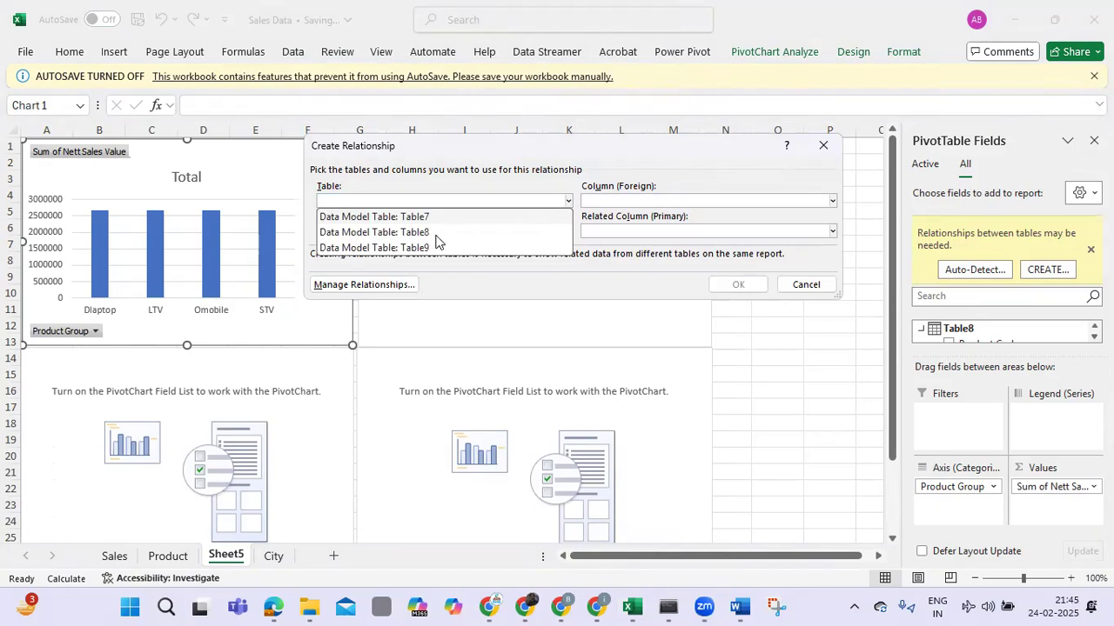
left_click(561, 201)
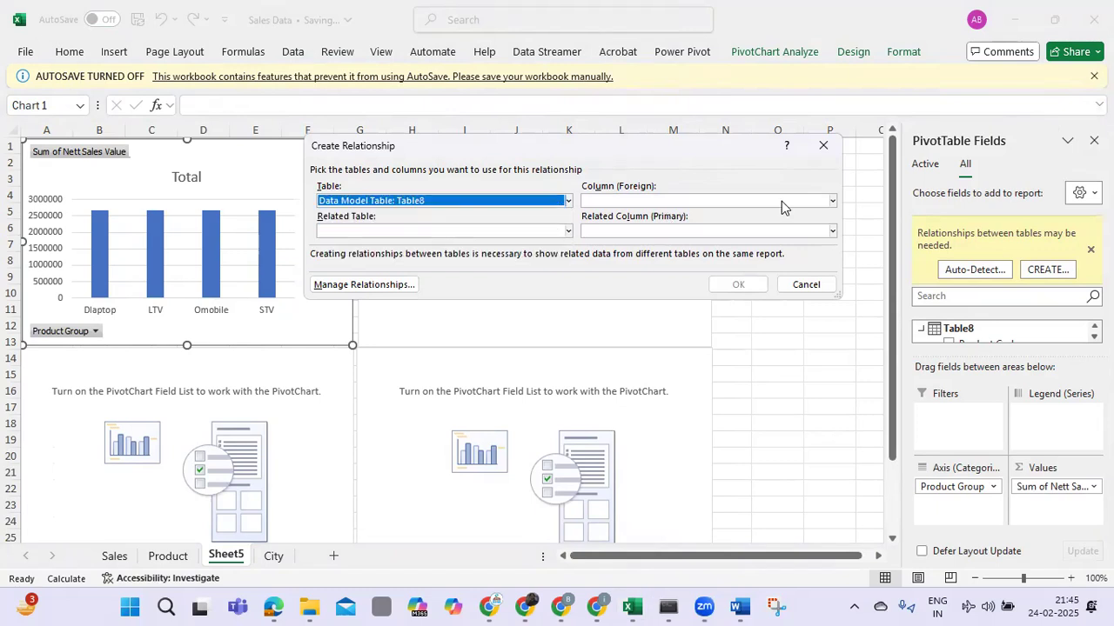
left_click(832, 202)
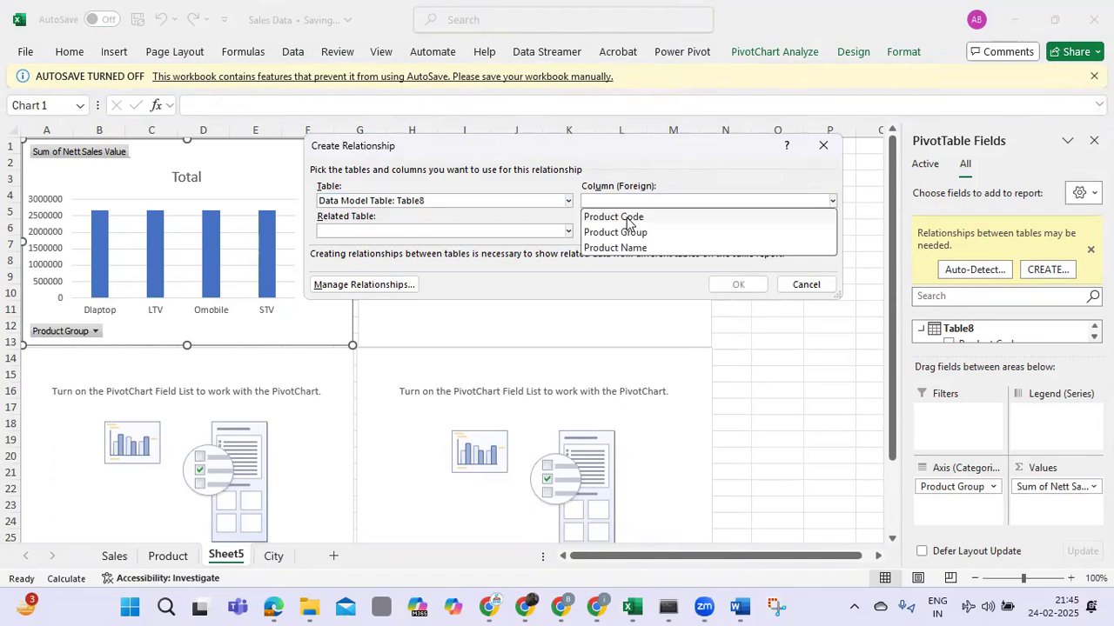
left_click(567, 232)
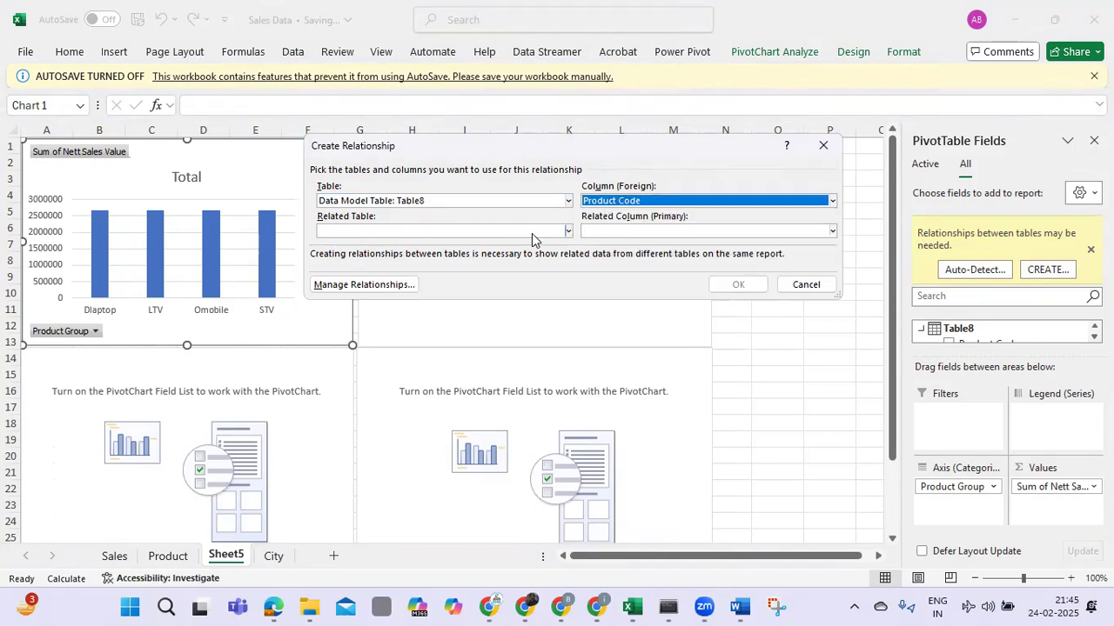
left_click(567, 231)
left_click(414, 247)
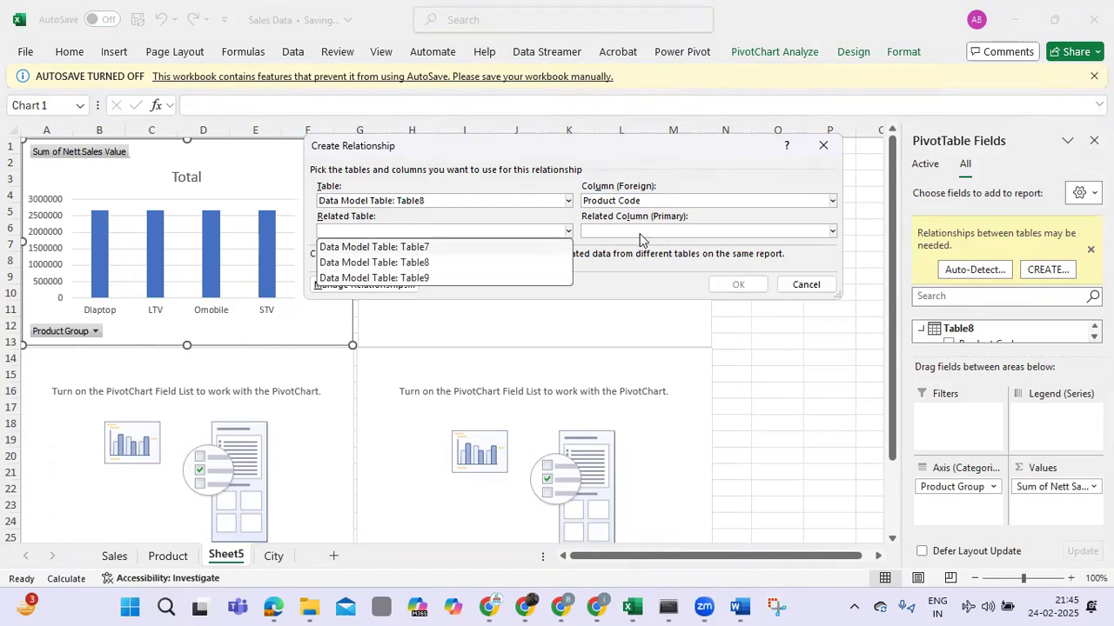
left_click(737, 286)
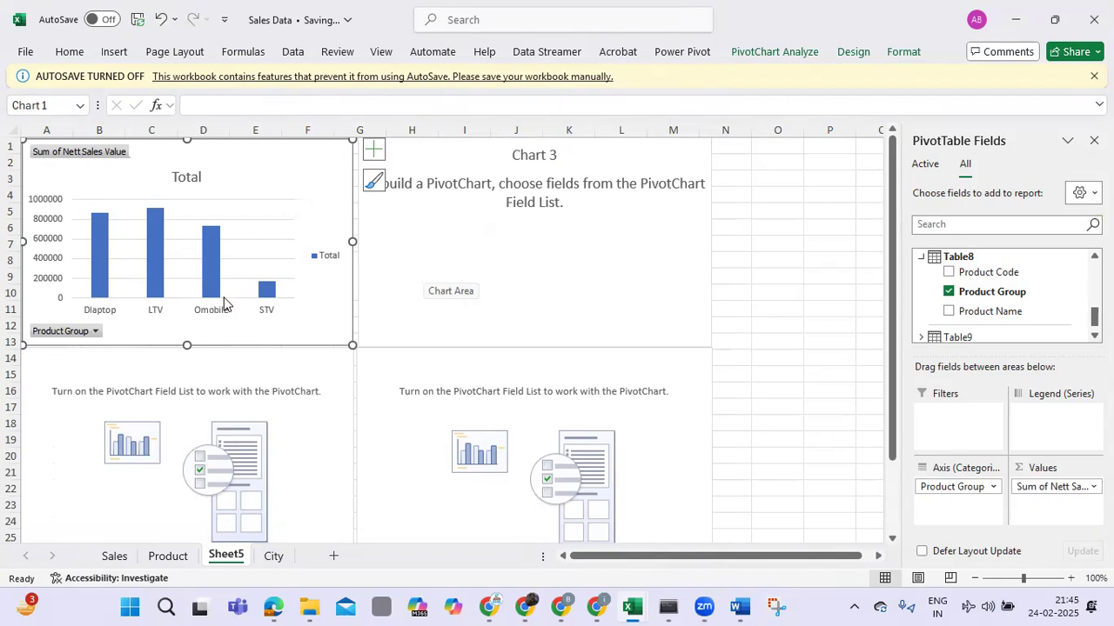
Add the Nett Sales Value field from Table7 to the values of Chart 2.
left_click(548, 255)
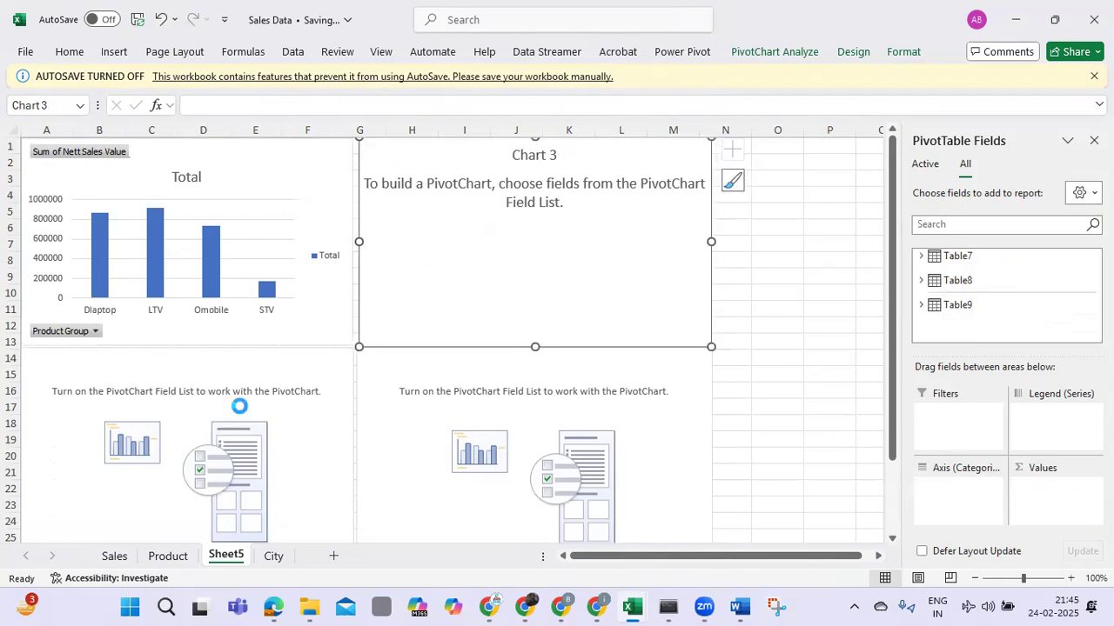
left_click(280, 372)
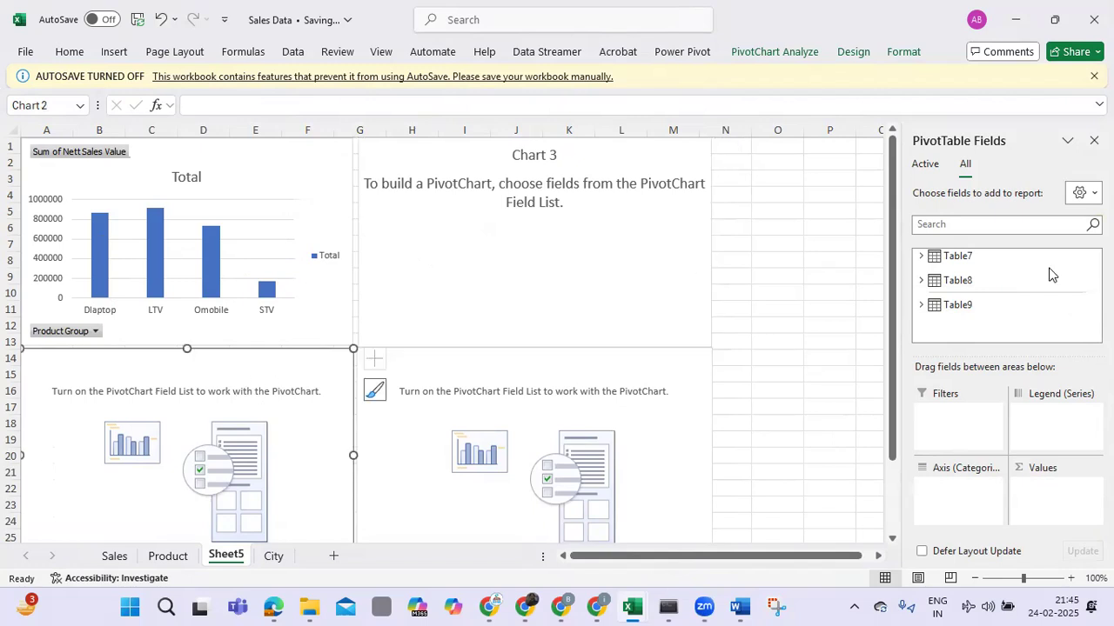
left_click(922, 258)
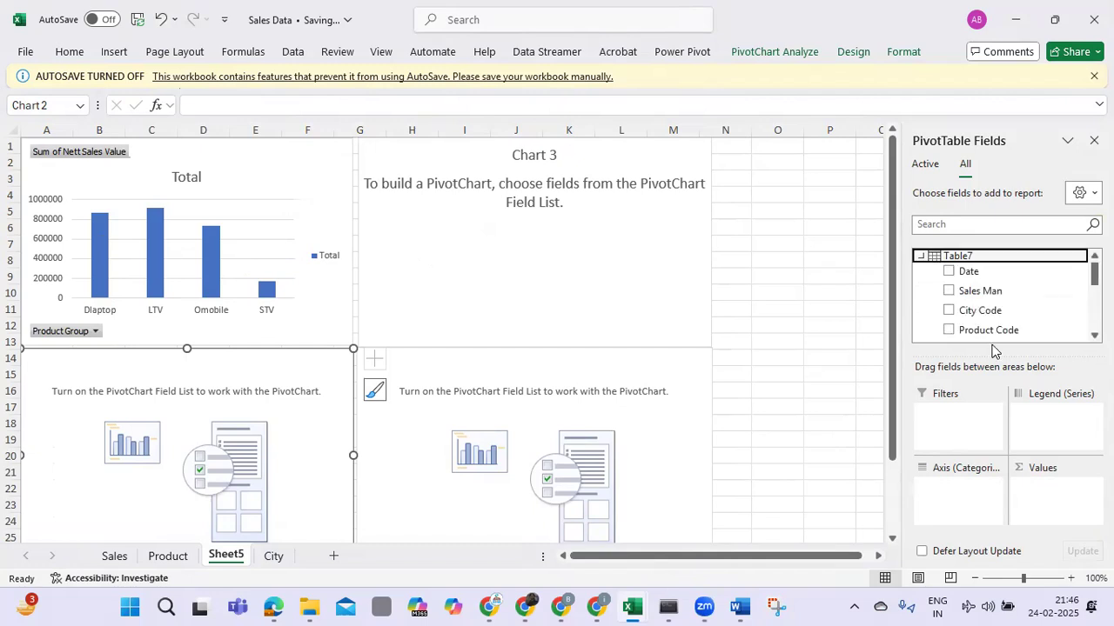
scroll(1001, 296, "down", 3)
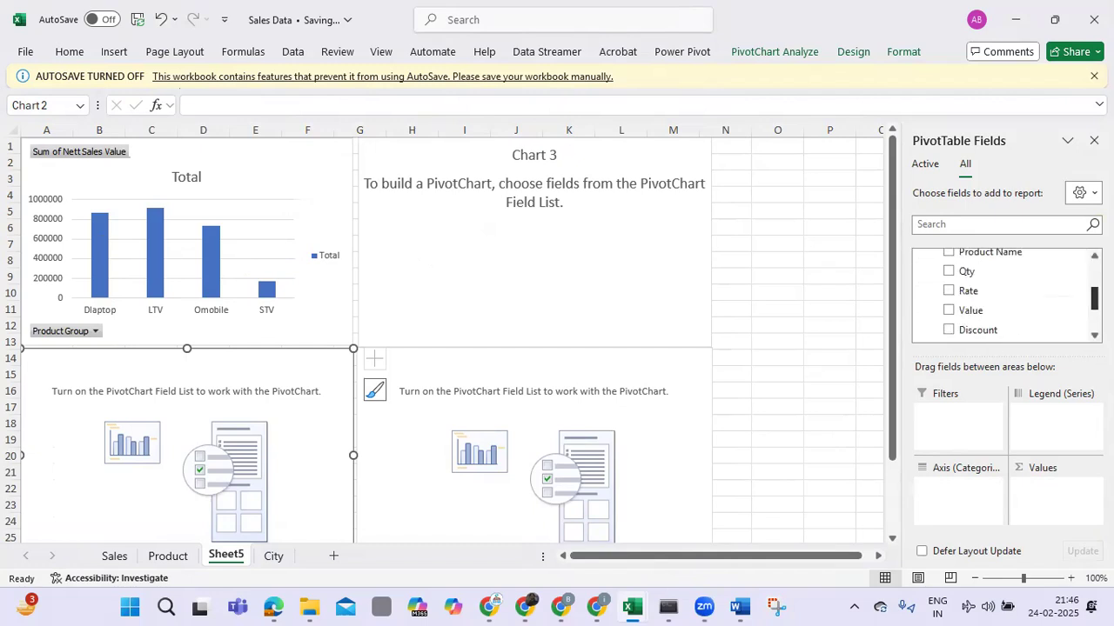
scroll(1001, 296, "down", 1)
scroll(948, 296, "down", 1)
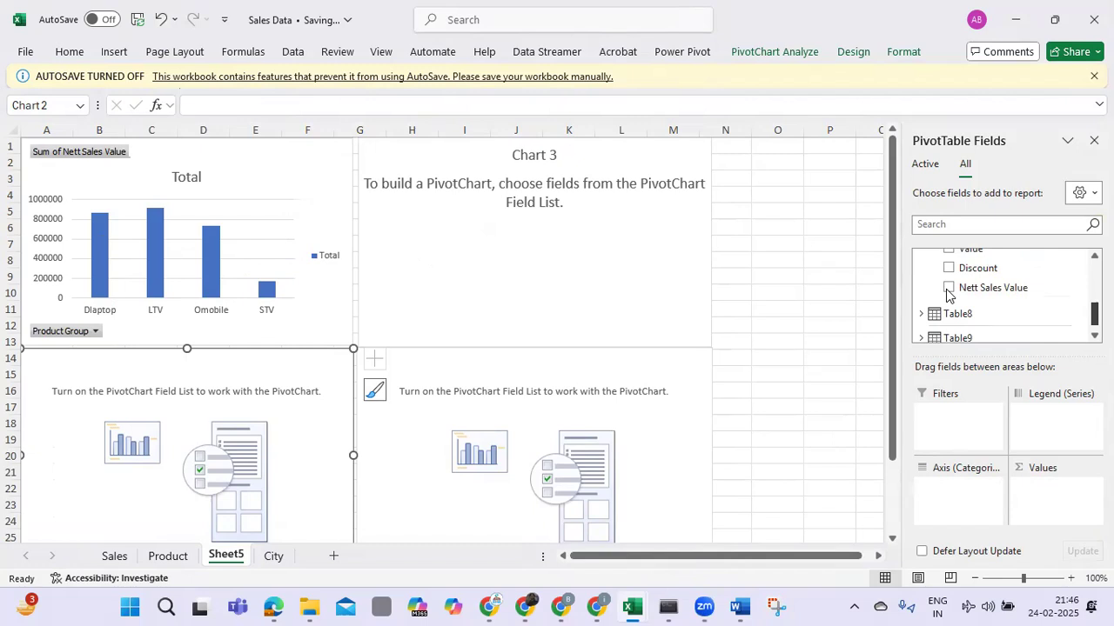
left_click(948, 288)
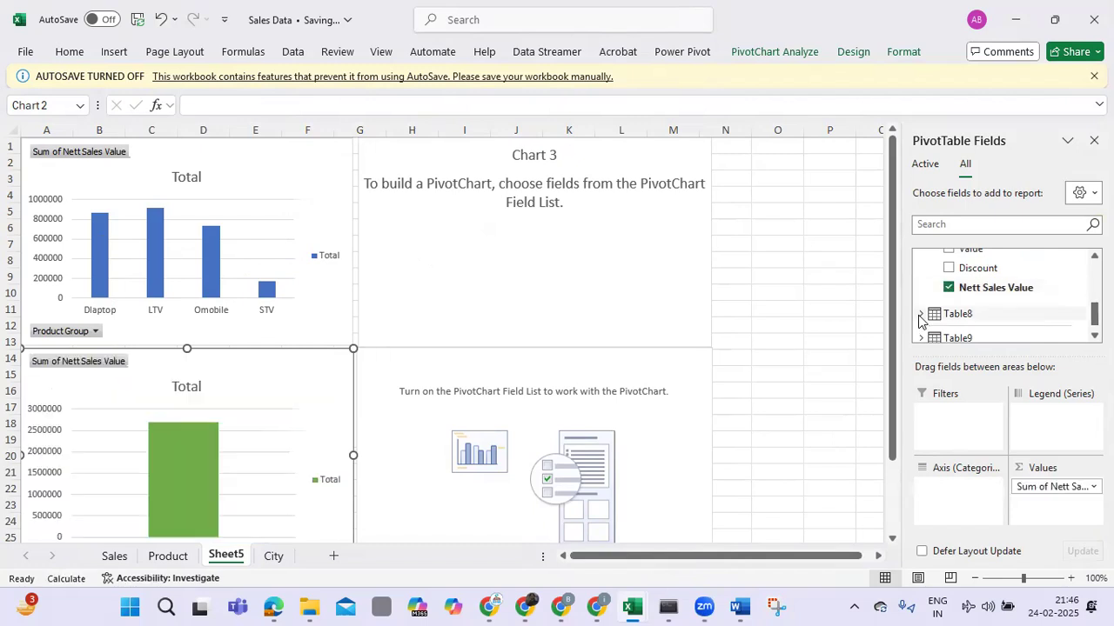
Expand Table8 in Chart 2's field list and add Product Name as the chart's axis category.
left_click(921, 313)
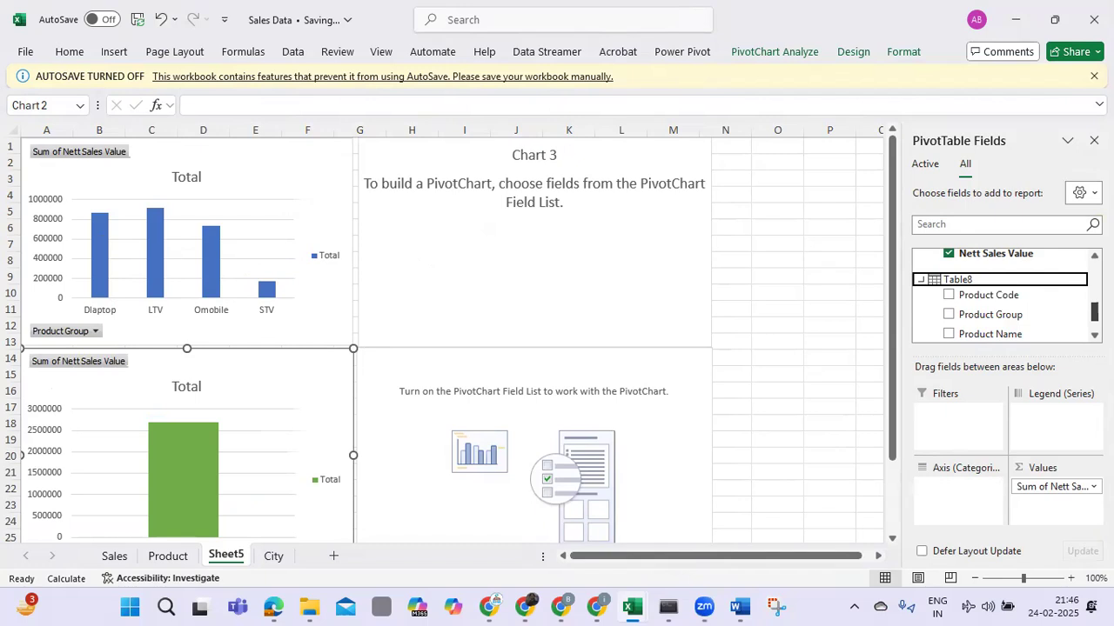
scroll(1001, 301, "down", 1)
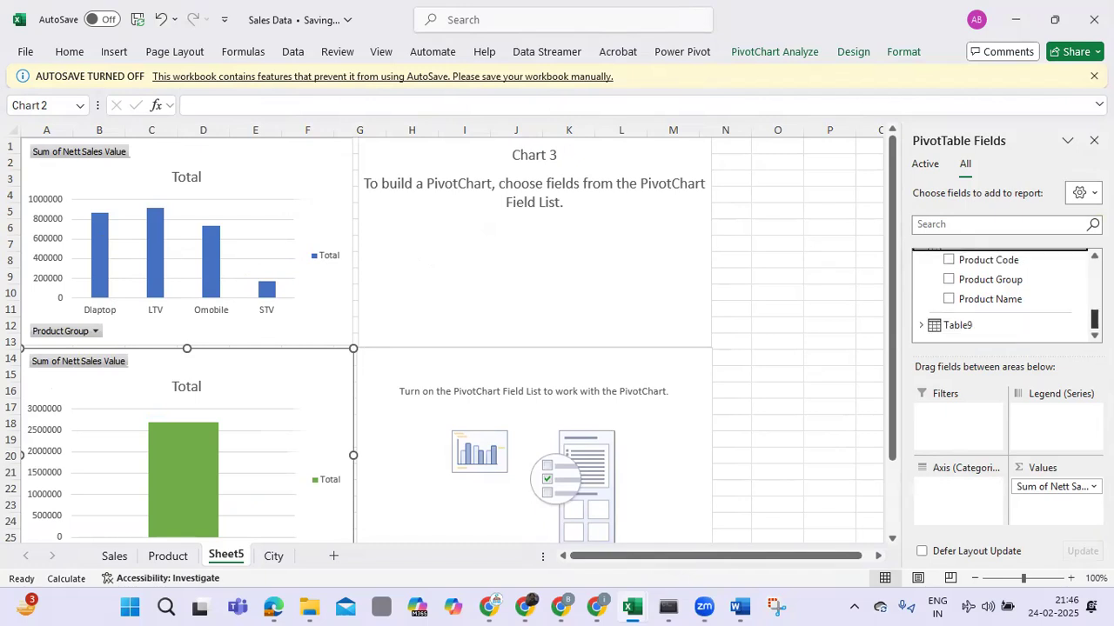
left_click(948, 299)
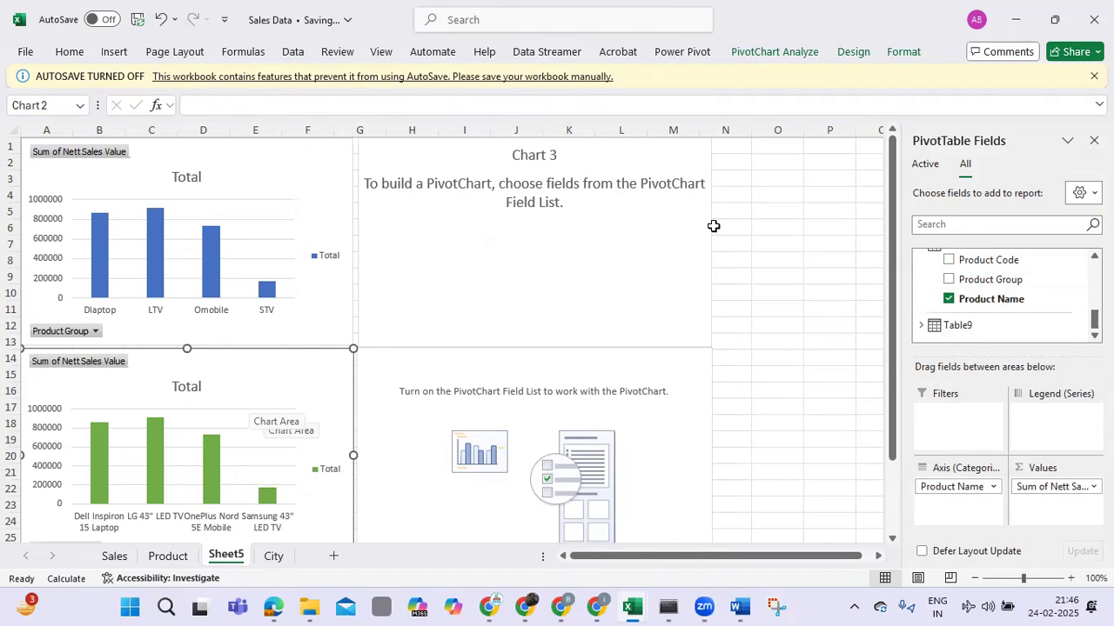
Add the Nett Sales Value field from Table7 to the values of Chart 3.
left_click(667, 231)
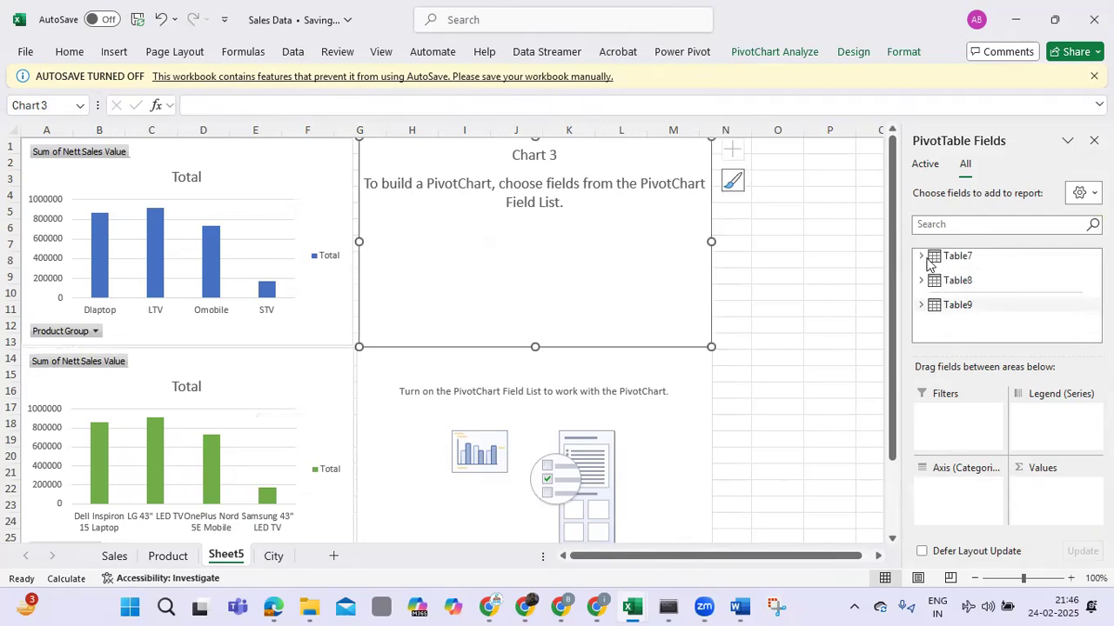
left_click(922, 256)
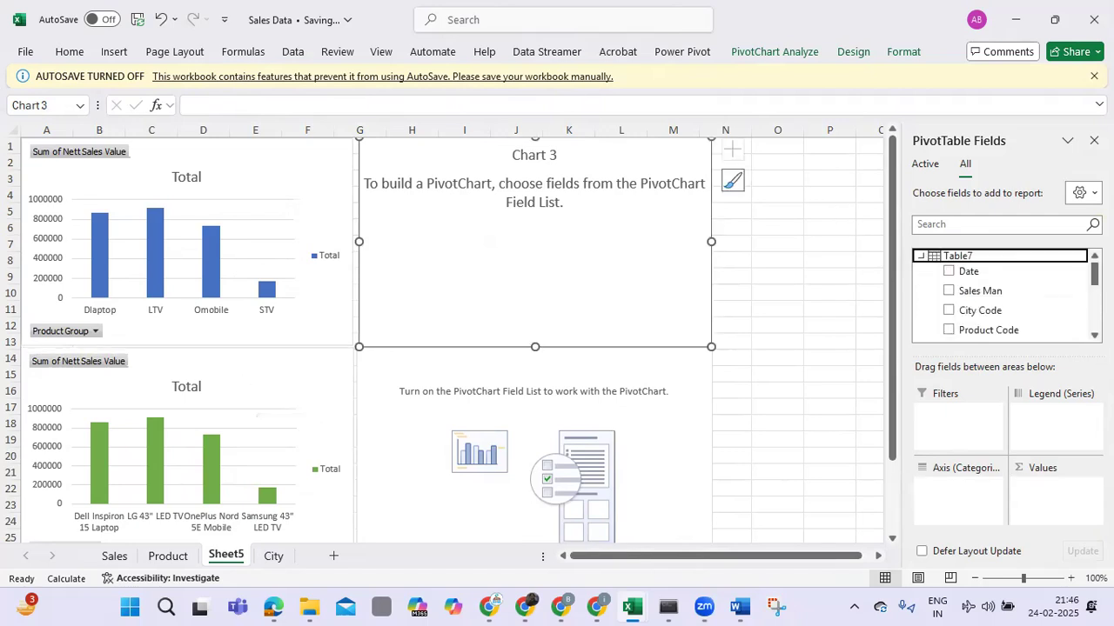
scroll(1001, 295, "down", 3)
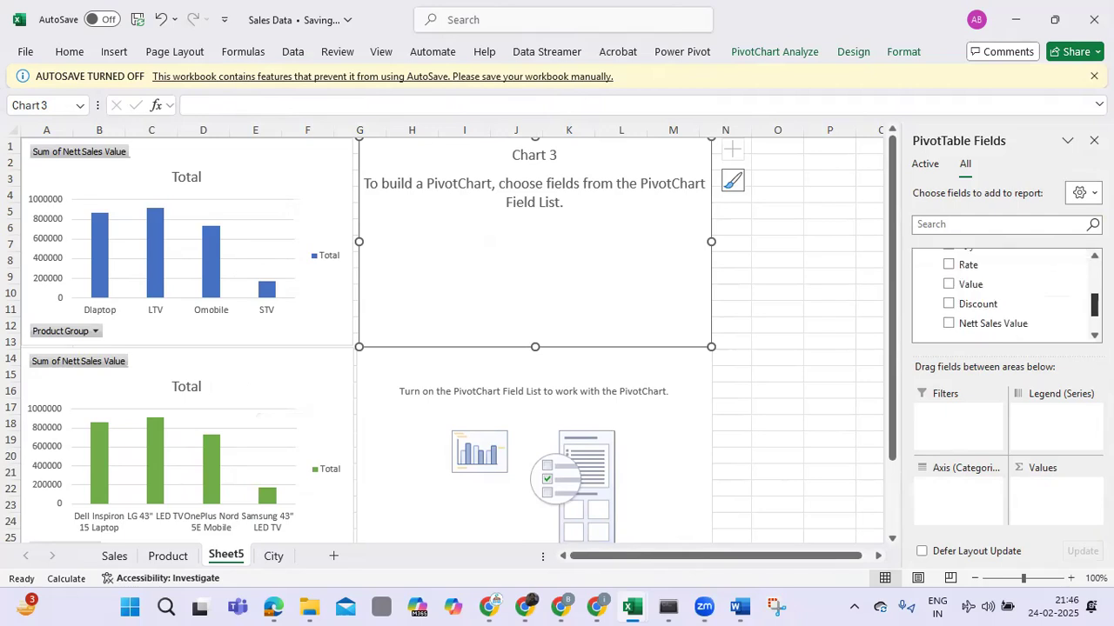
scroll(952, 296, "down", 1)
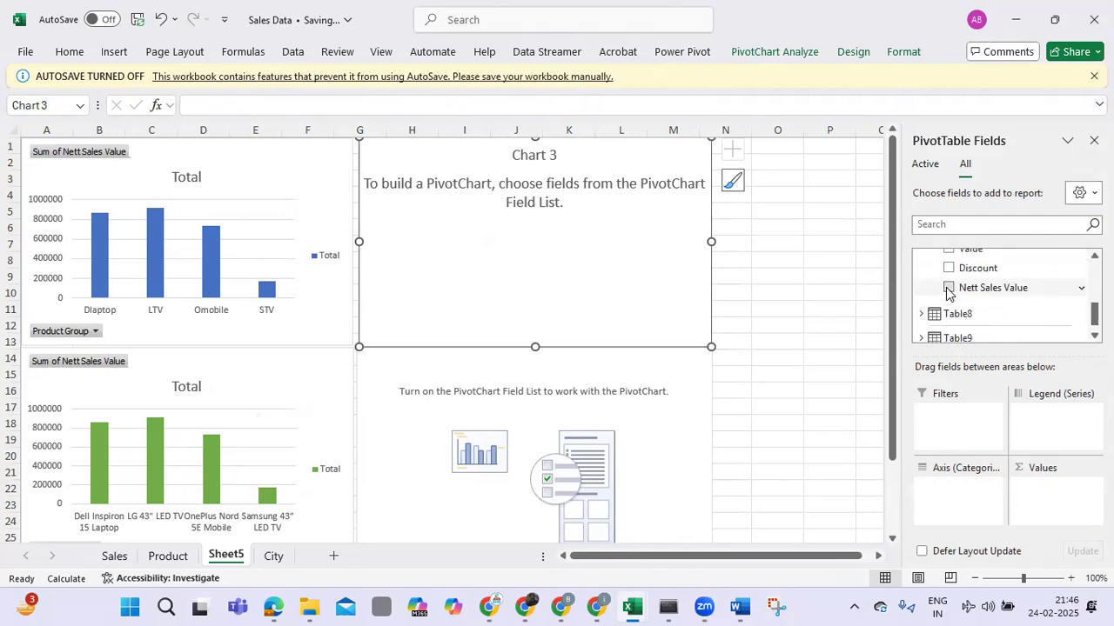
left_click(948, 287)
Expand Table9 in Chart 3's field list and add Zone as the chart's axis category.
scroll(1000, 295, "down", 1)
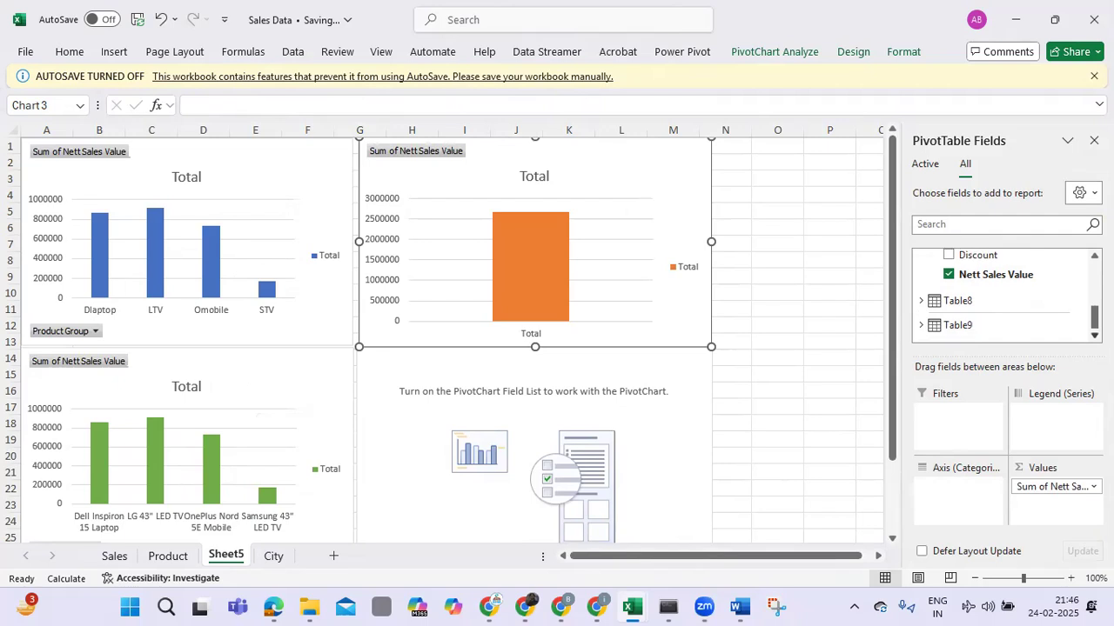
left_click(957, 324)
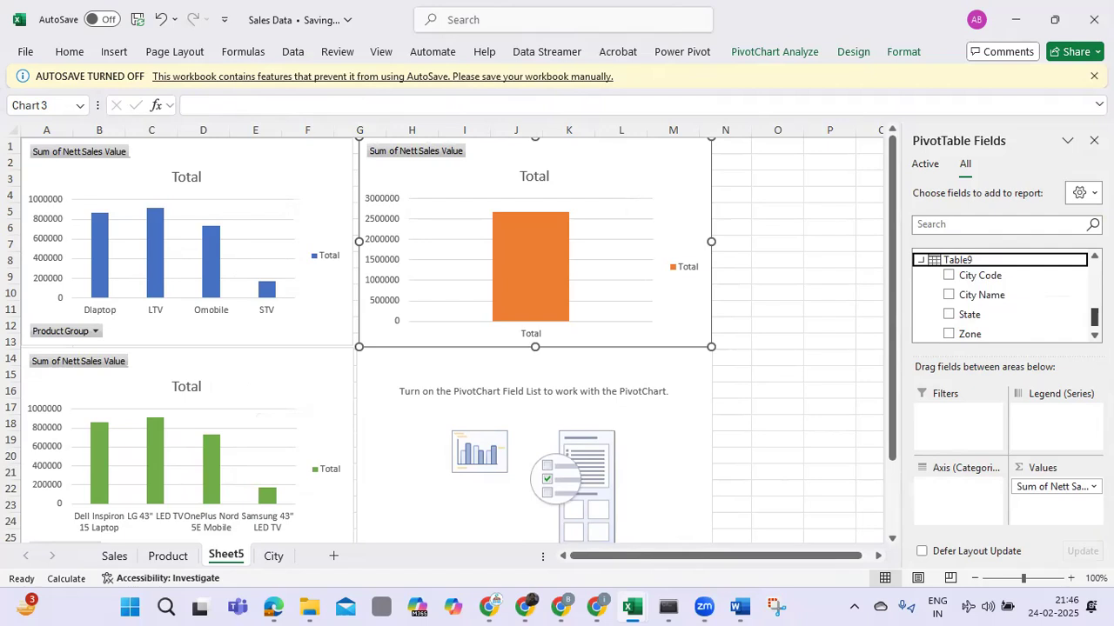
scroll(958, 337, "down", 1)
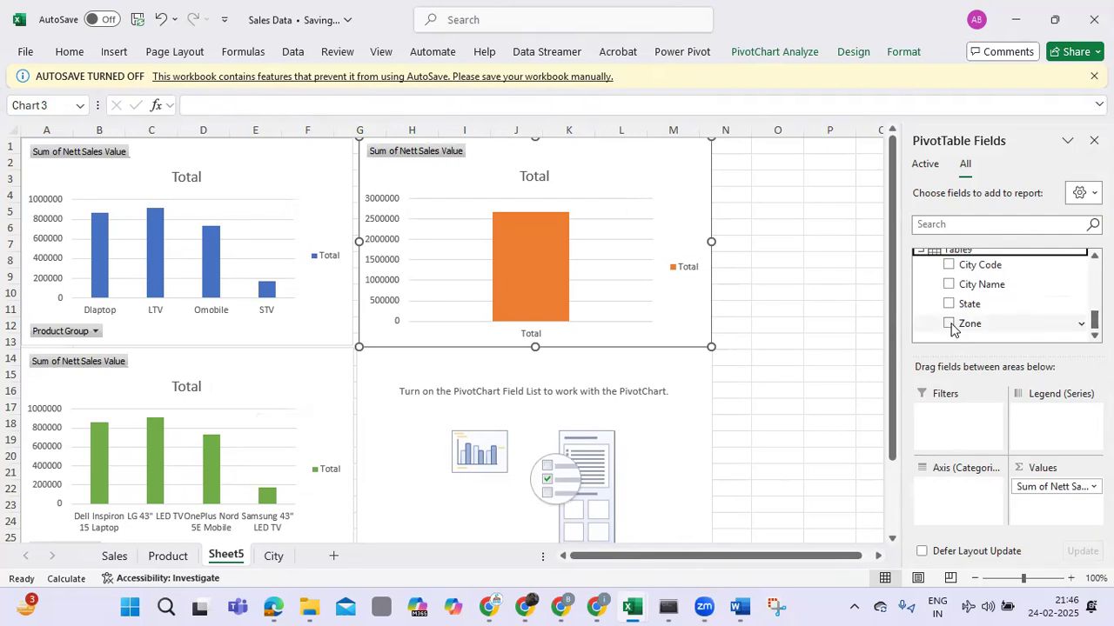
left_click(949, 323)
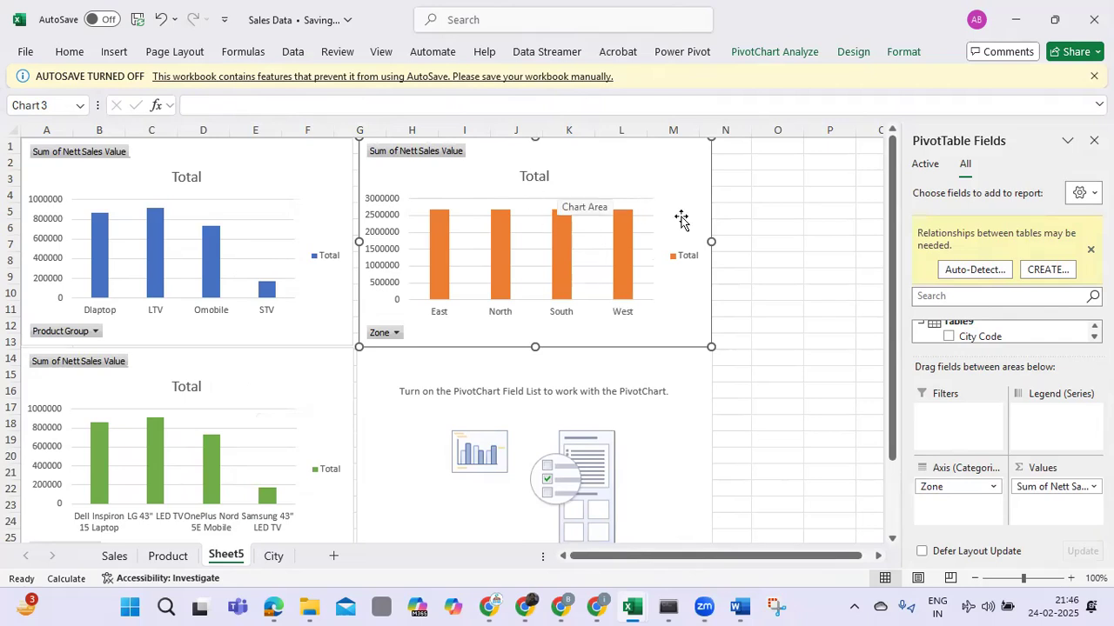
Create a table relationship from Table9 to related Table7, using City Code as both the foreign and the primary column.
left_click(1047, 271)
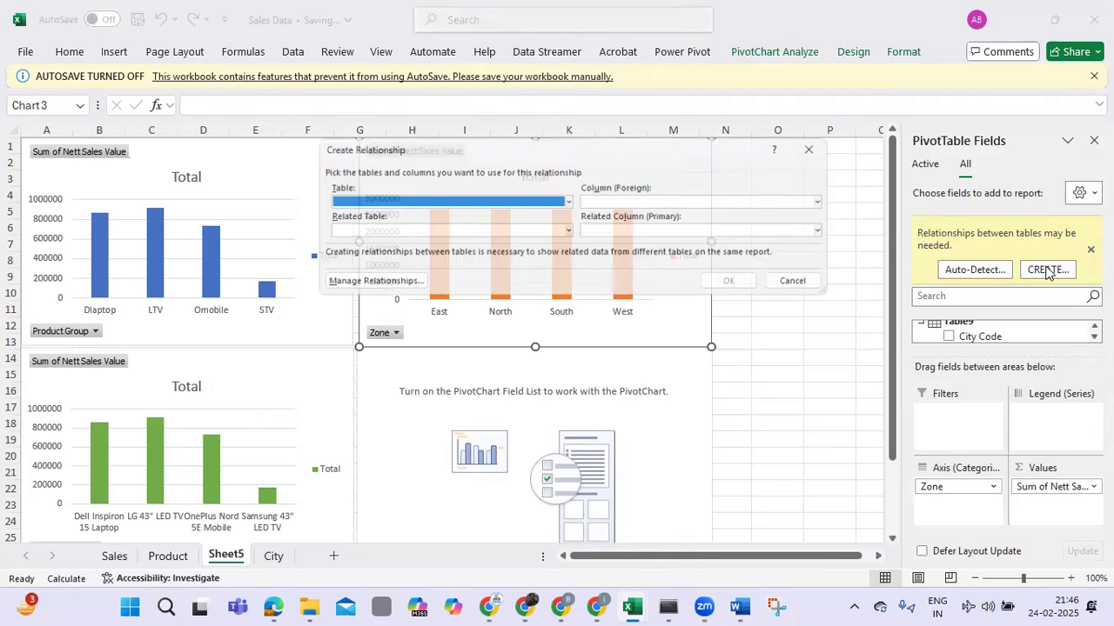
left_click(570, 202)
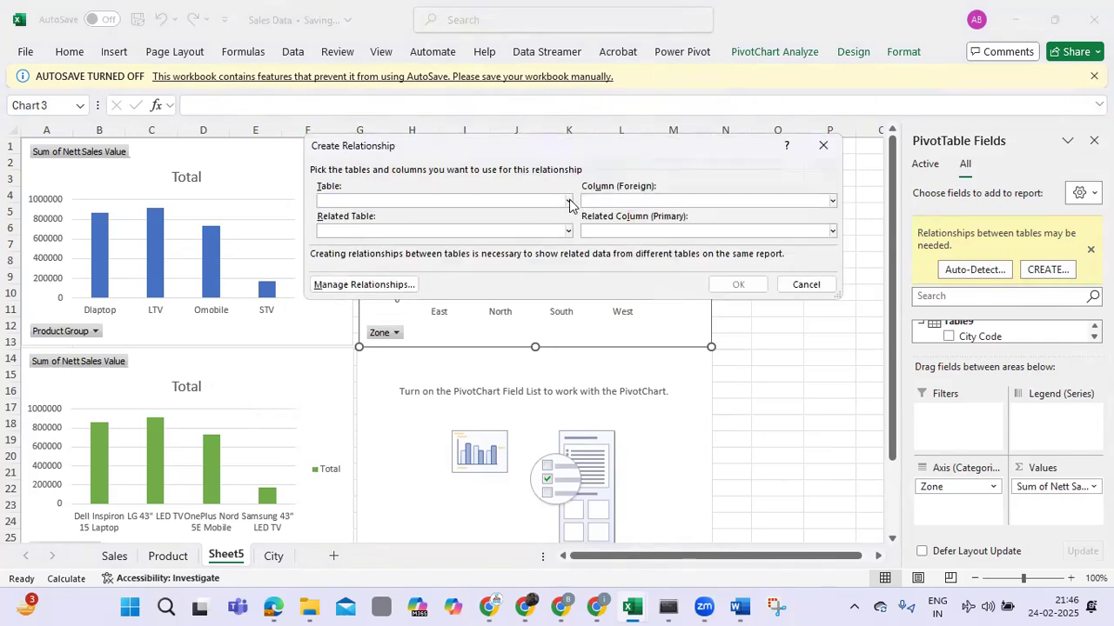
left_click(570, 202)
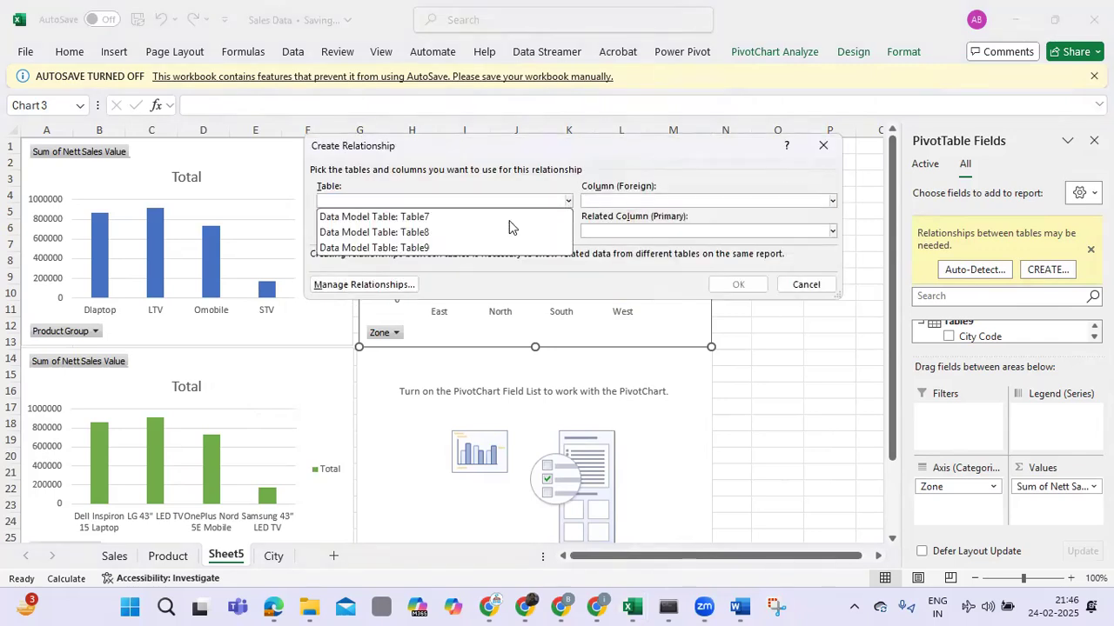
left_click(418, 248)
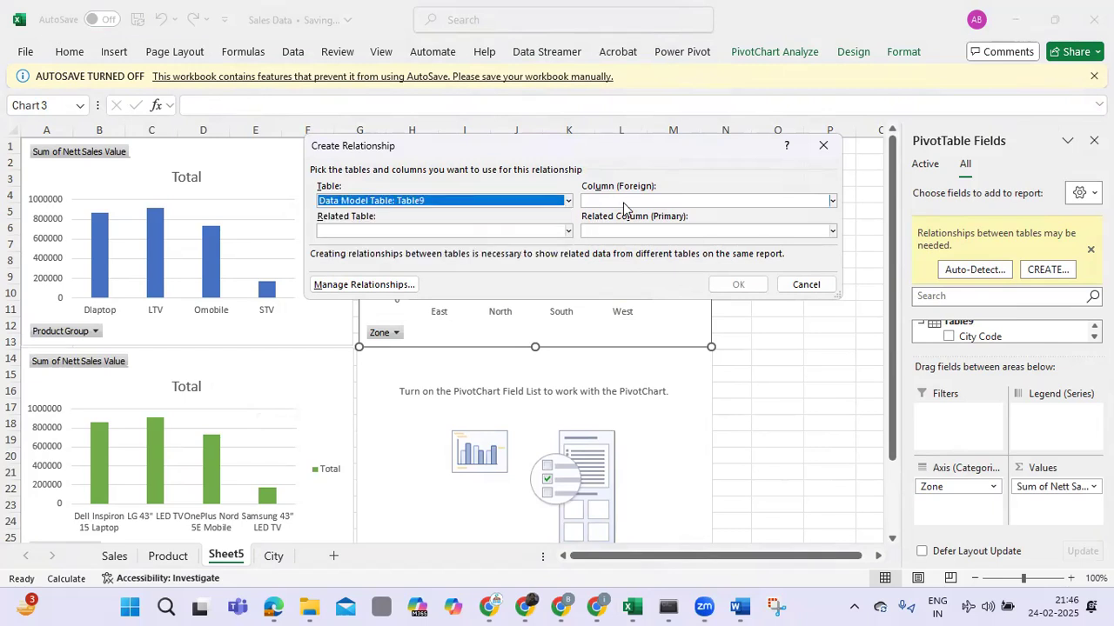
left_click(623, 203)
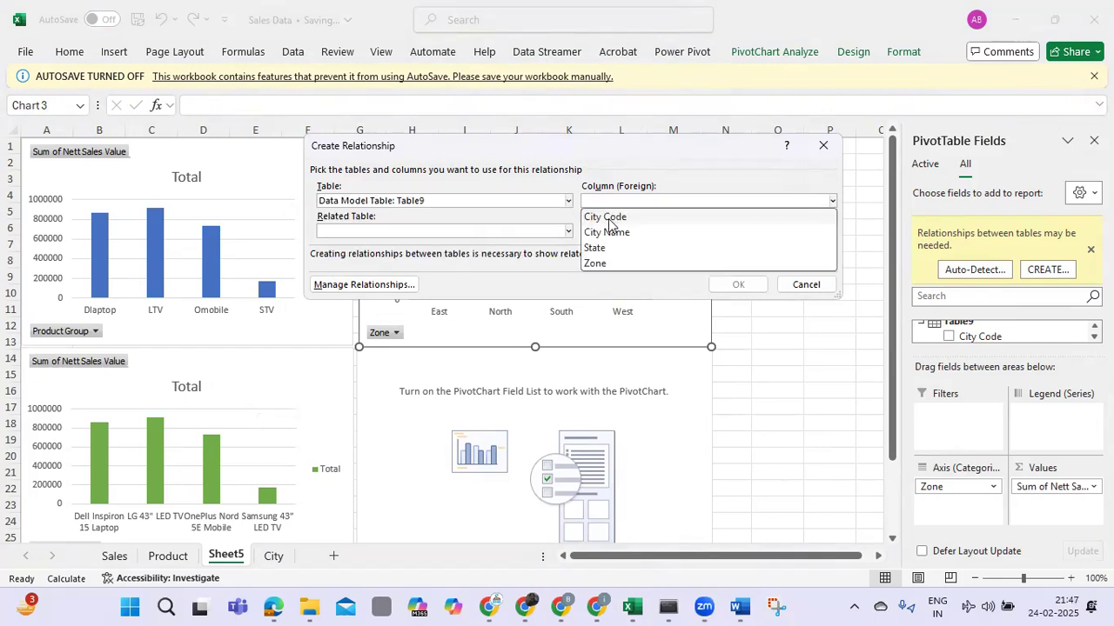
left_click(609, 218)
left_click(567, 231)
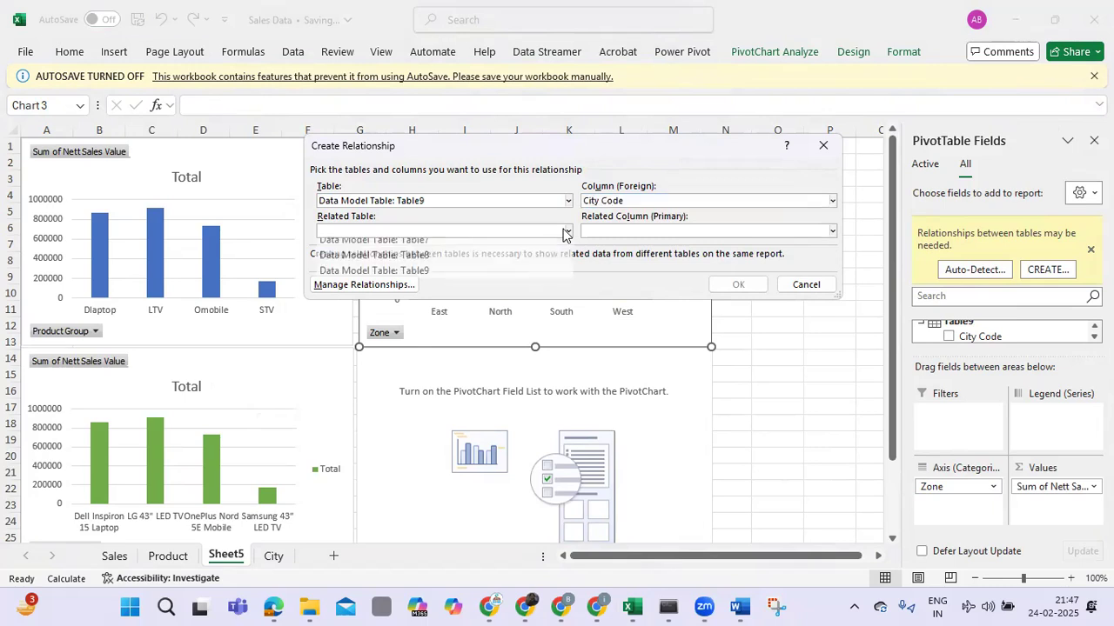
left_click(419, 248)
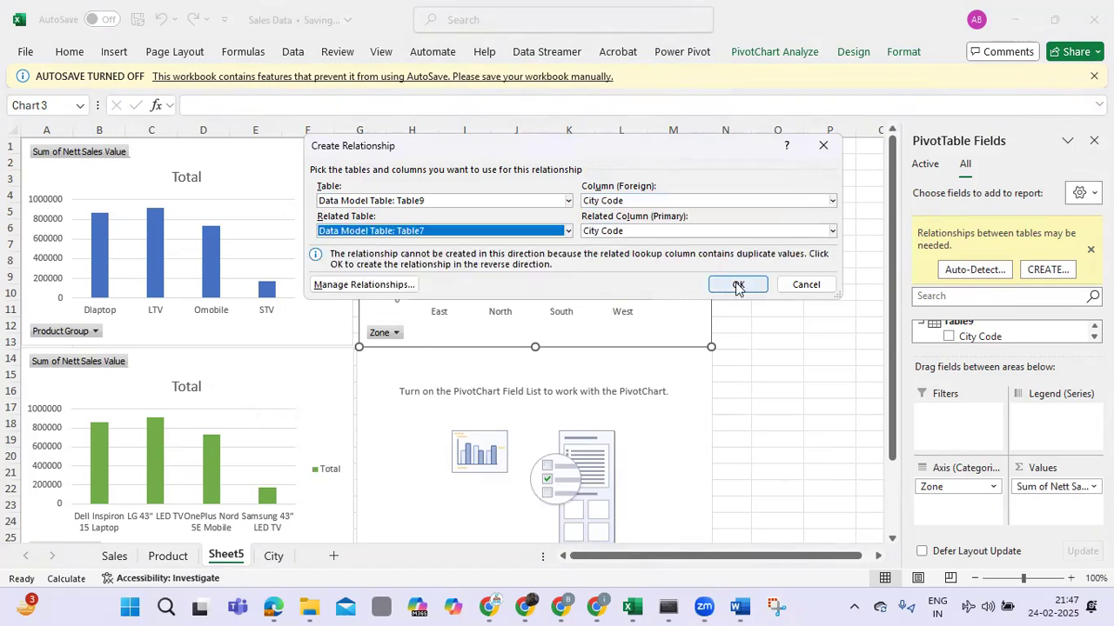
left_click(737, 287)
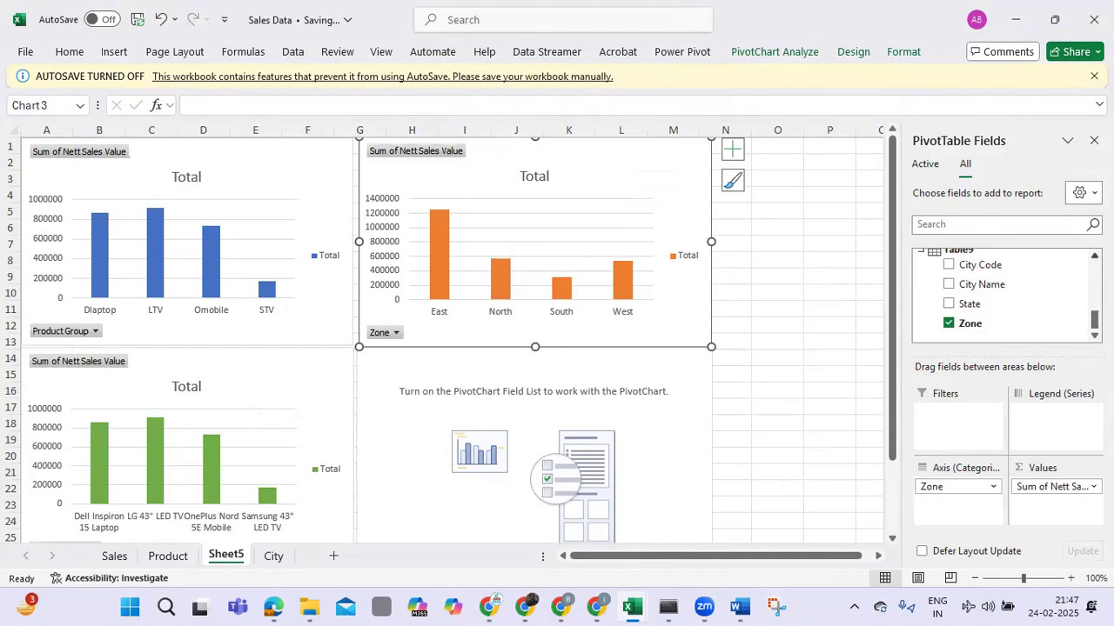
Add the Nett Sales Value field from Table7 to the values of Chart 4.
scroll(1089, 324, "up", 3)
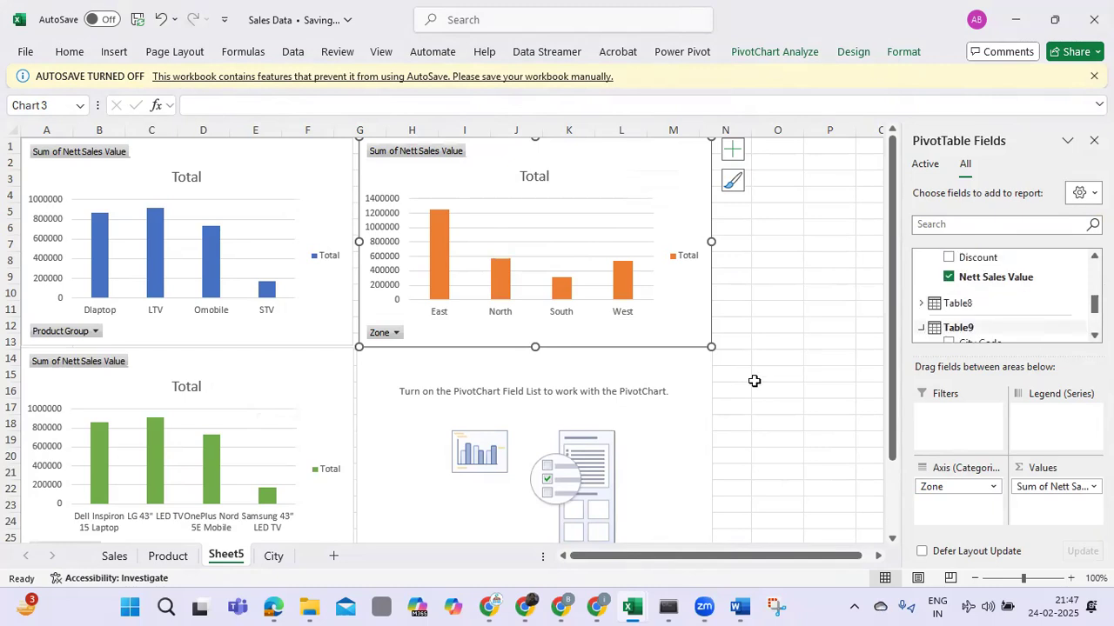
left_click(661, 373)
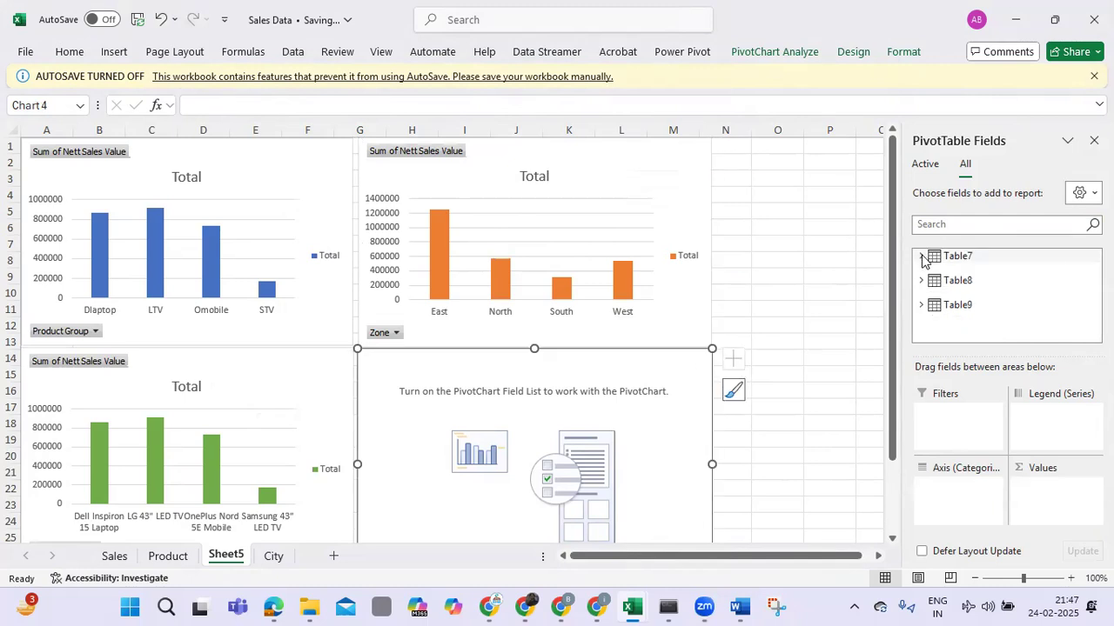
left_click(924, 260)
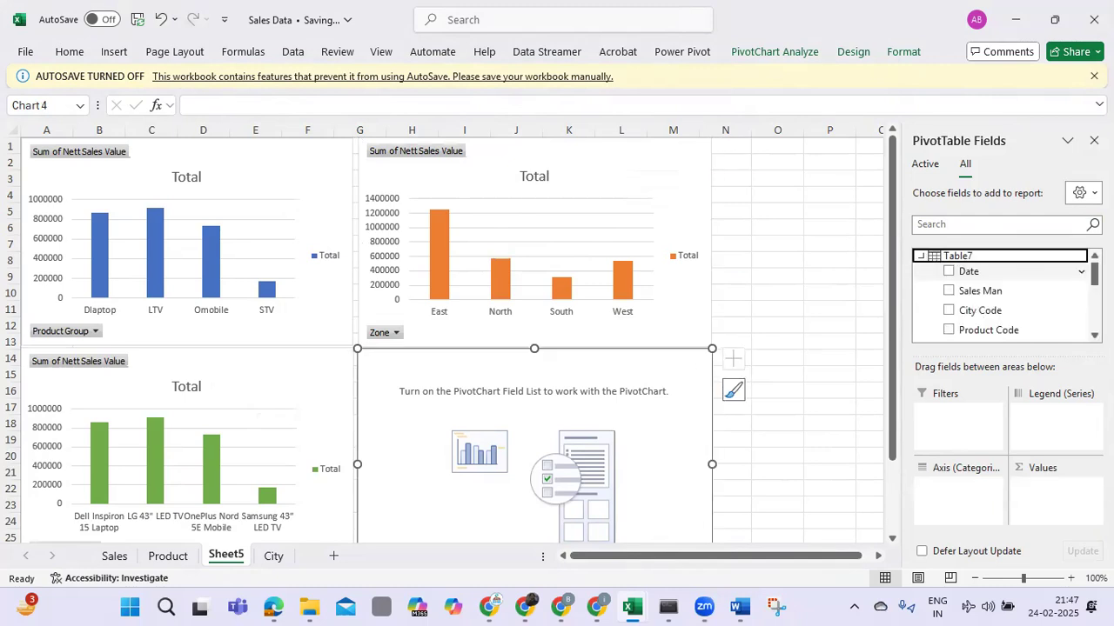
scroll(948, 275, "down", 3)
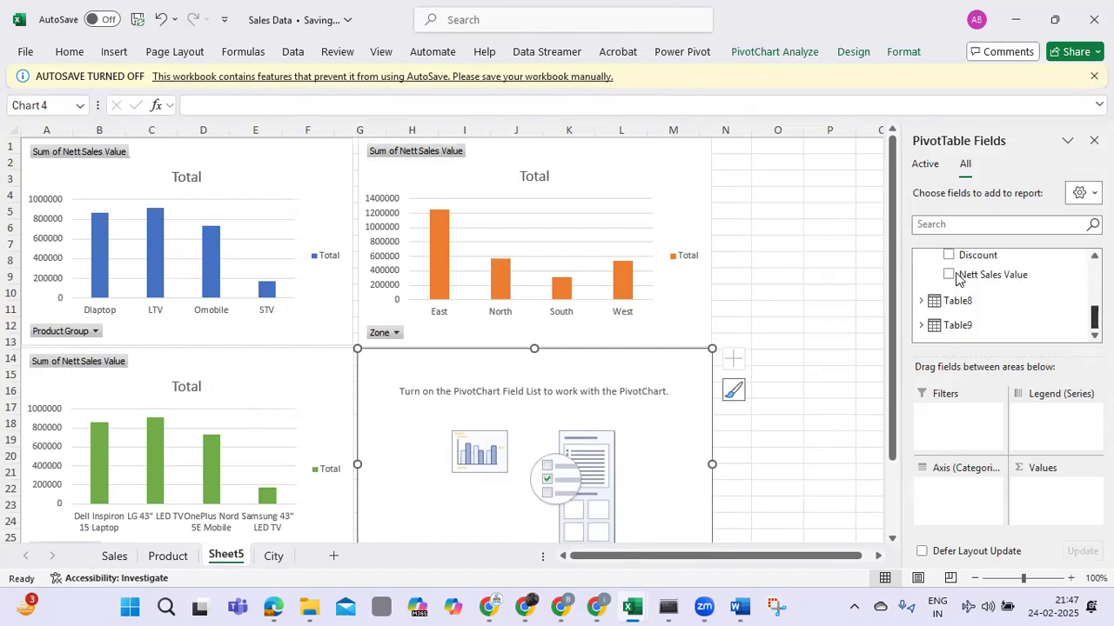
Expand Table9 in Chart 4's field list and add State as the chart's axis category.
left_click(922, 325)
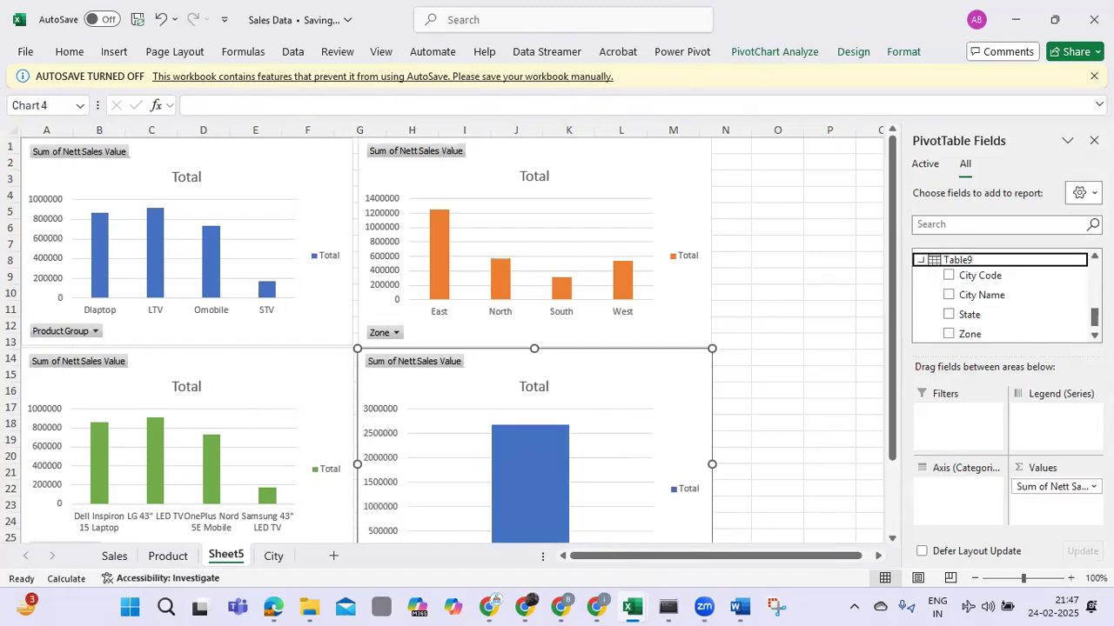
scroll(1025, 312, "down", 1)
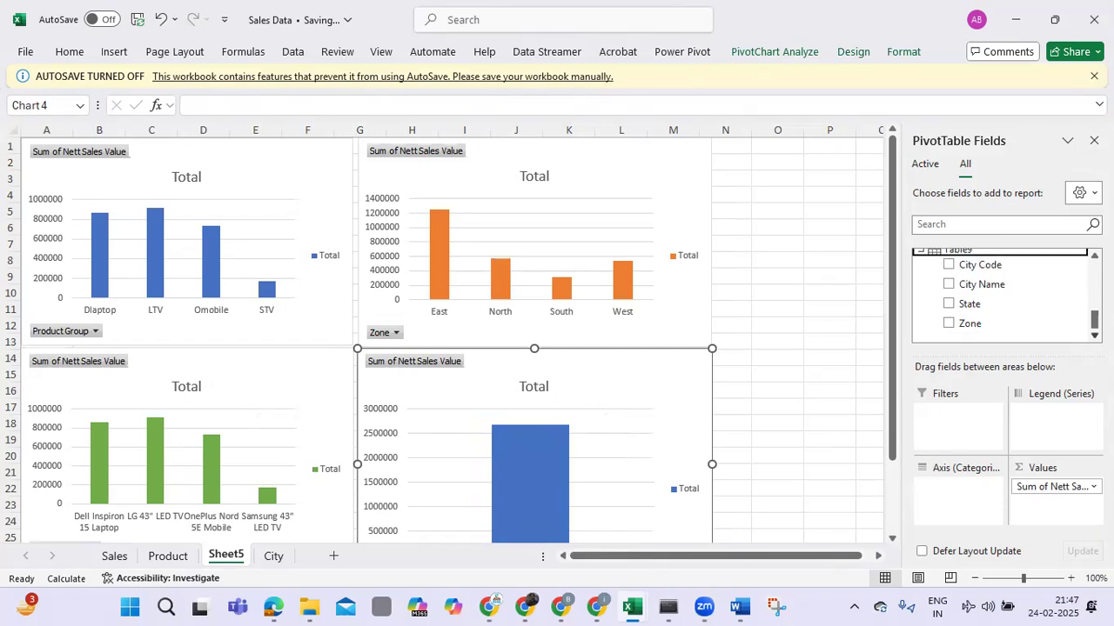
left_click(949, 305)
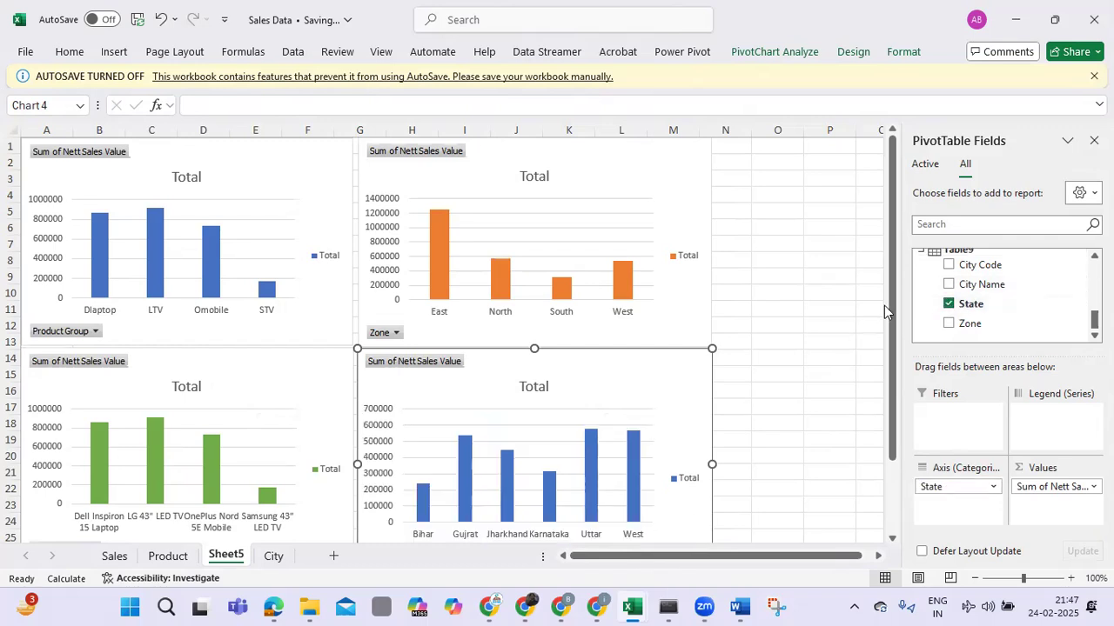
mouse_move(890, 334)
left_mouse_down()
mouse_move(890, 380)
mouse_move(886, 302)
left_mouse_up()
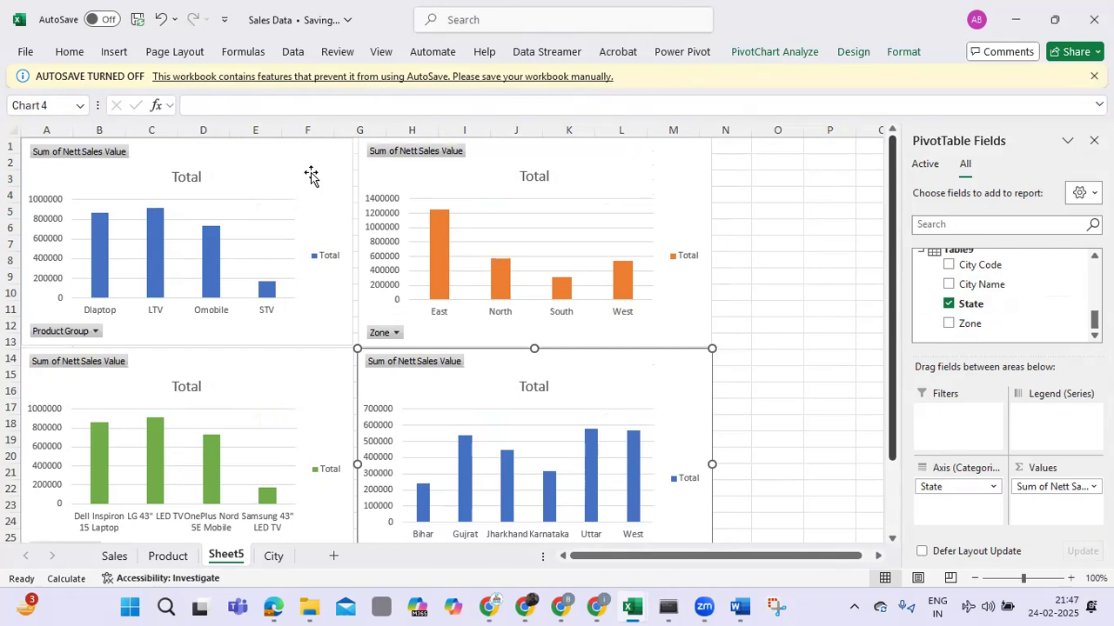
Replace the title of the product group chart (Chart 1) with "Product Group wise Sales".
left_click(196, 177)
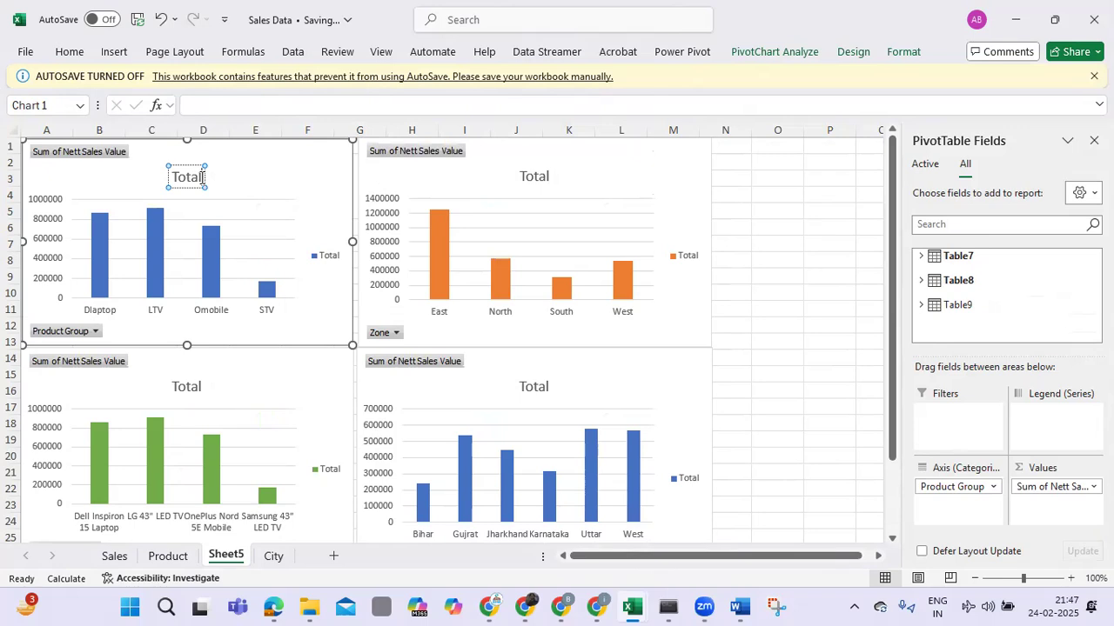
key("BackSpace")
key("BackSpace")
key("BackSpace")
key("BackSpace")
key("BackSpace")
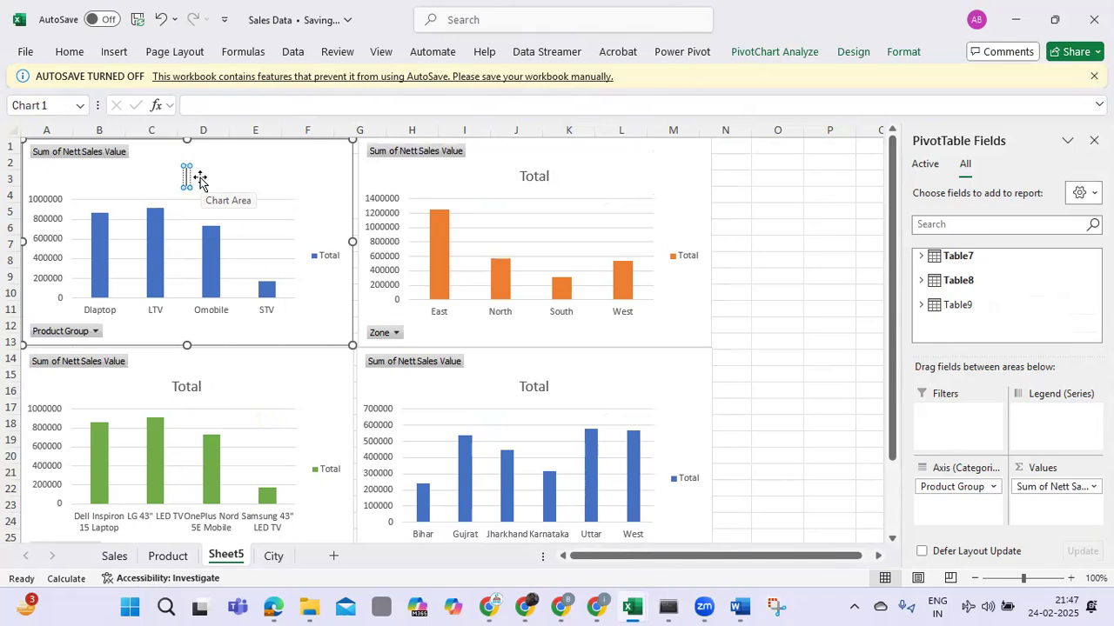
type("Prod")
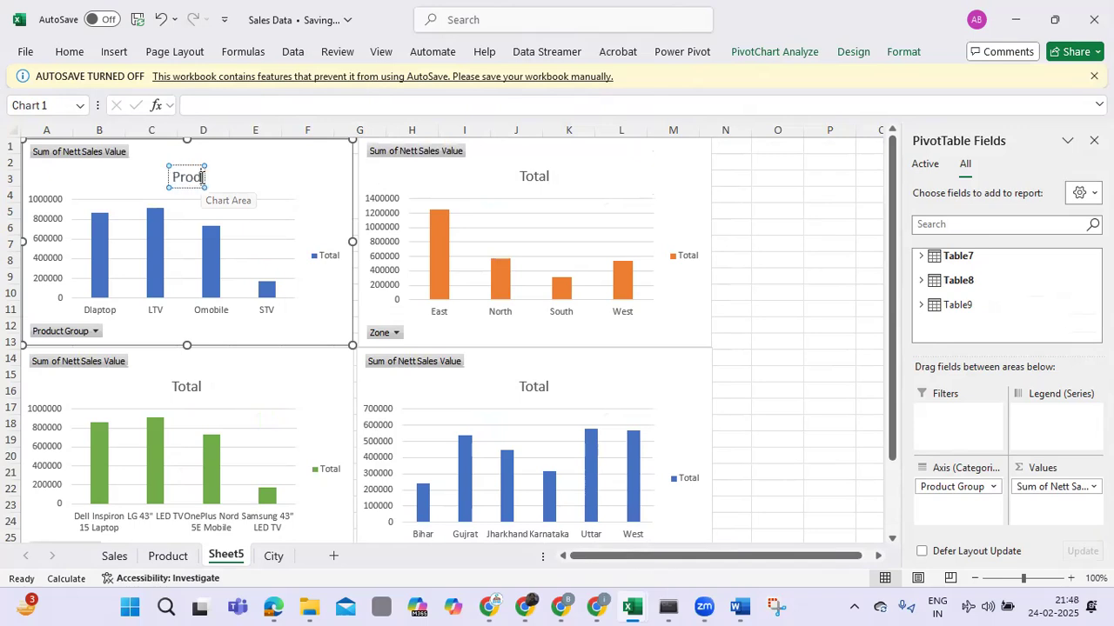
type("uct Gro")
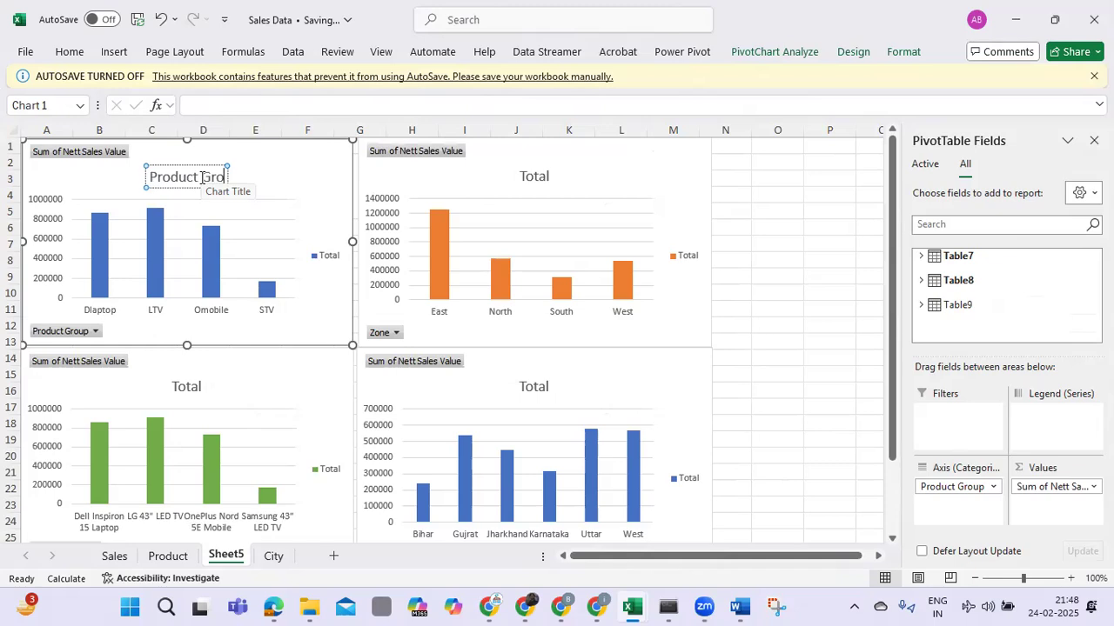
type("up wise Sales")
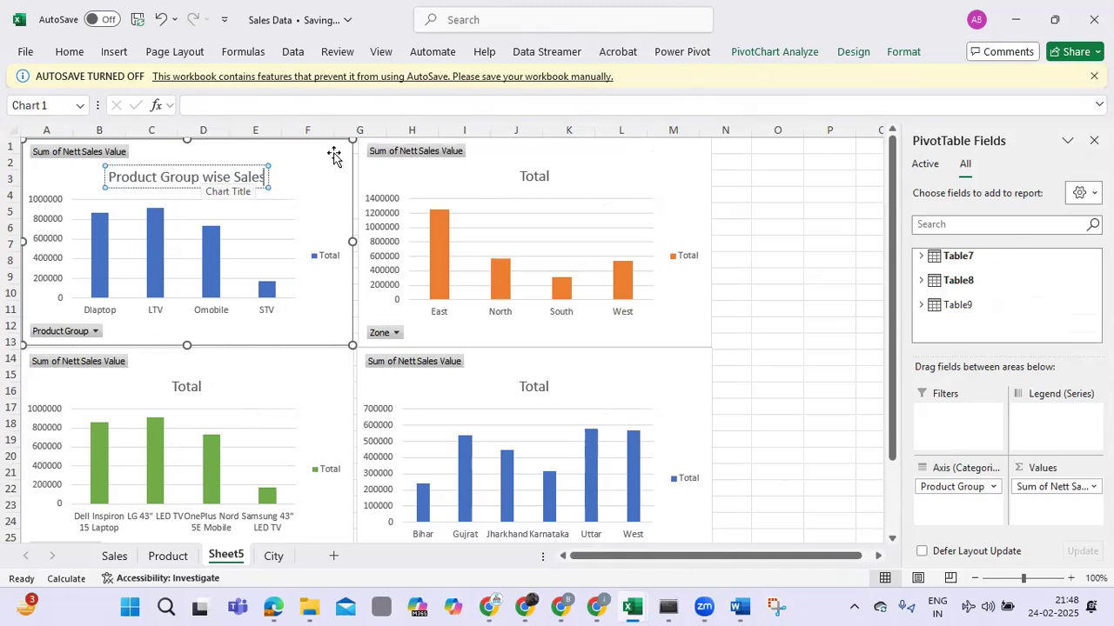
Replace the title of the product name chart (Chart 2) with "Product wise Sales".
left_click(209, 391)
left_click(199, 387)
key("BackSpace")
key("BackSpace")
key("BackSpace")
key("BackSpace")
key("BackSpace")
type("Product wise Sales")
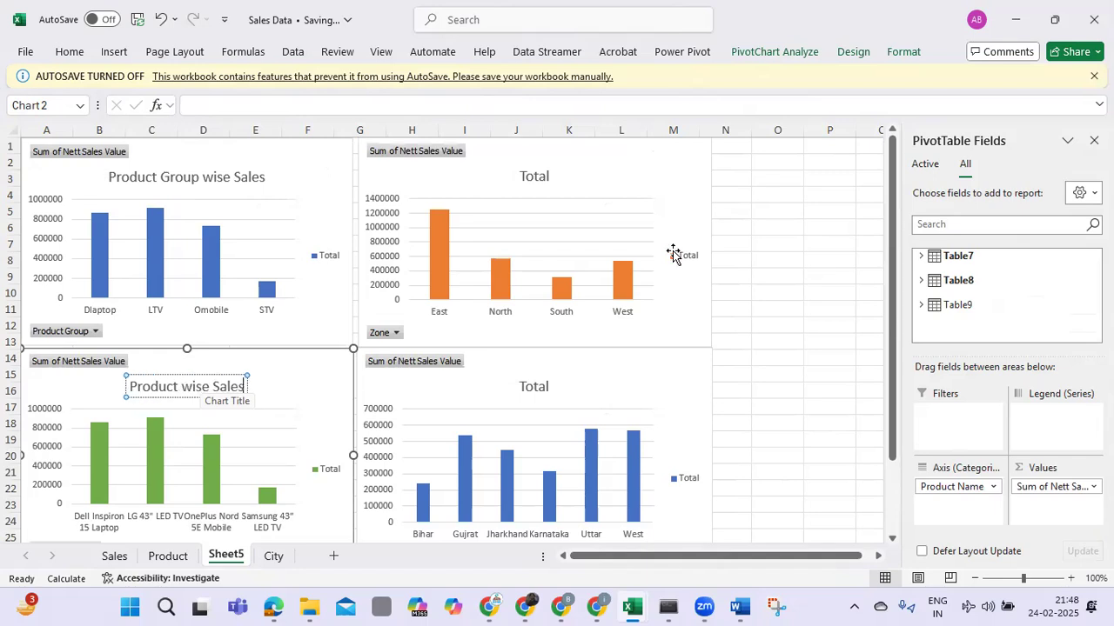
Replace the title of the zone chart (Chart 3) with "Zone Wise Sales".
left_click(549, 173)
left_click(549, 174)
key("BackSpace")
key("BackSpace")
key("BackSpace")
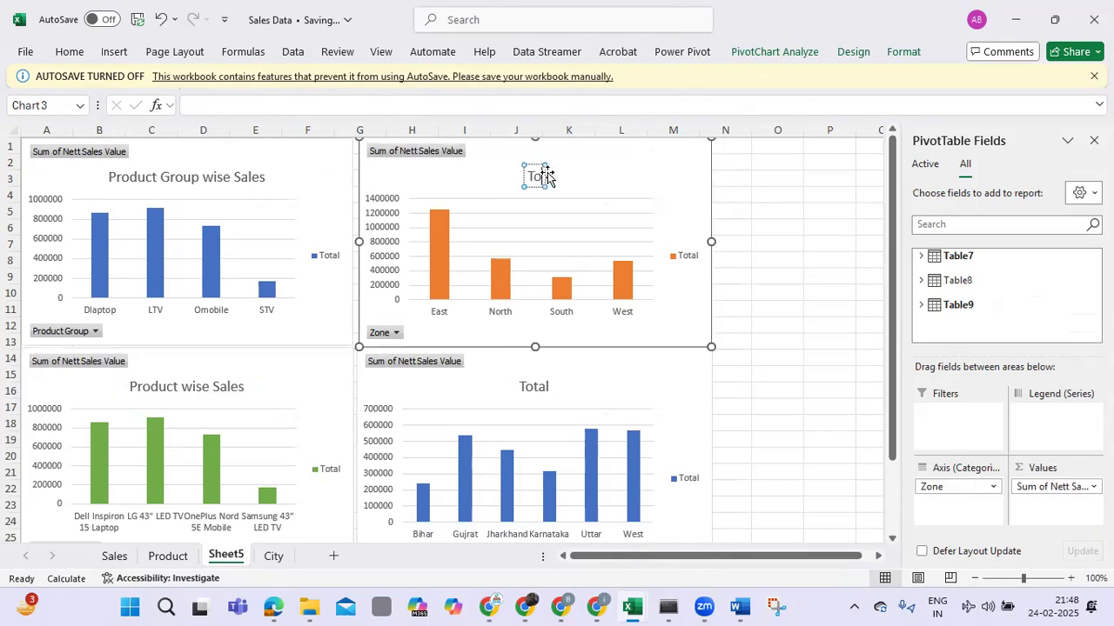
key("BackSpace")
key("BackSpace")
type("Zone Wise Sales")
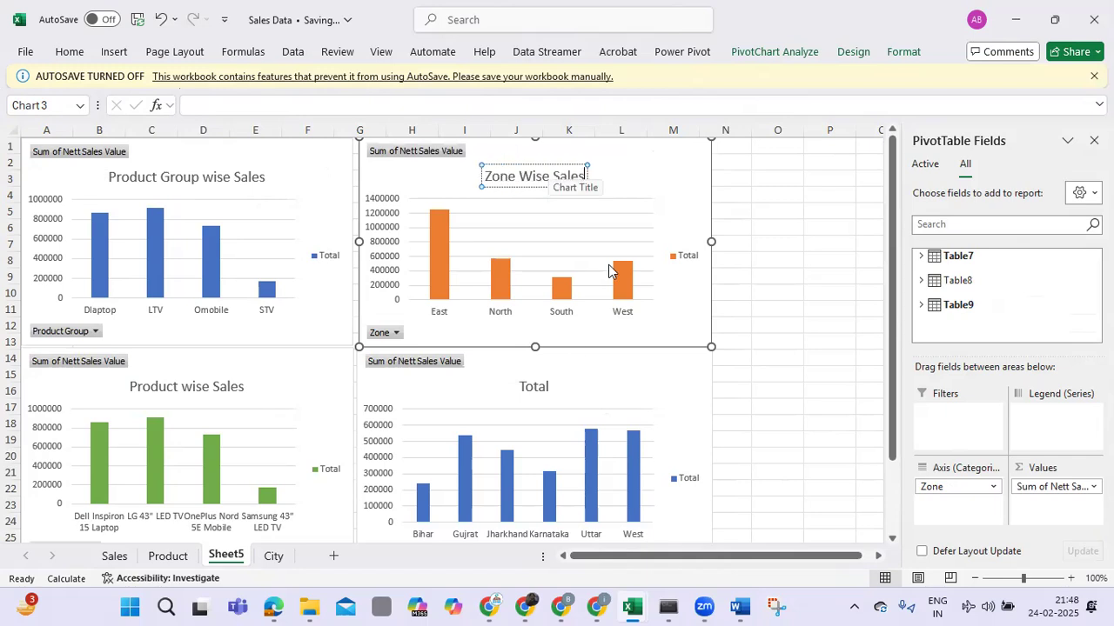
Replace the title of the state chart (Chart 4) with "State wise Sales".
left_click(534, 386)
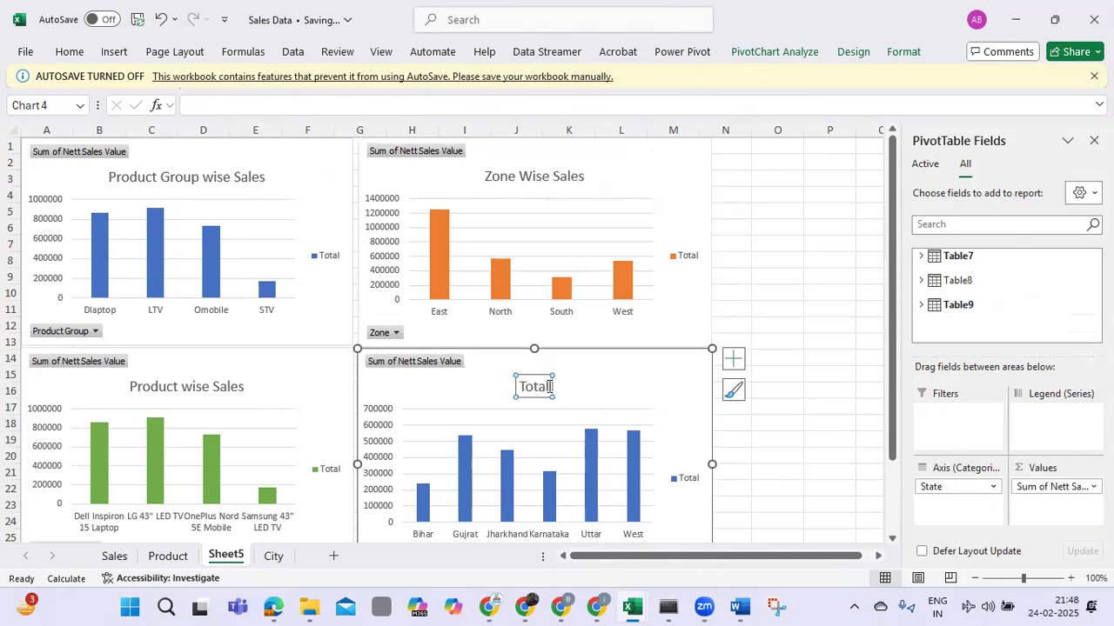
left_click(549, 387)
key("BackSpace")
key("BackSpace")
key("BackSpace")
key("BackSpace")
key("BackSpace")
type("State Wise Sales")
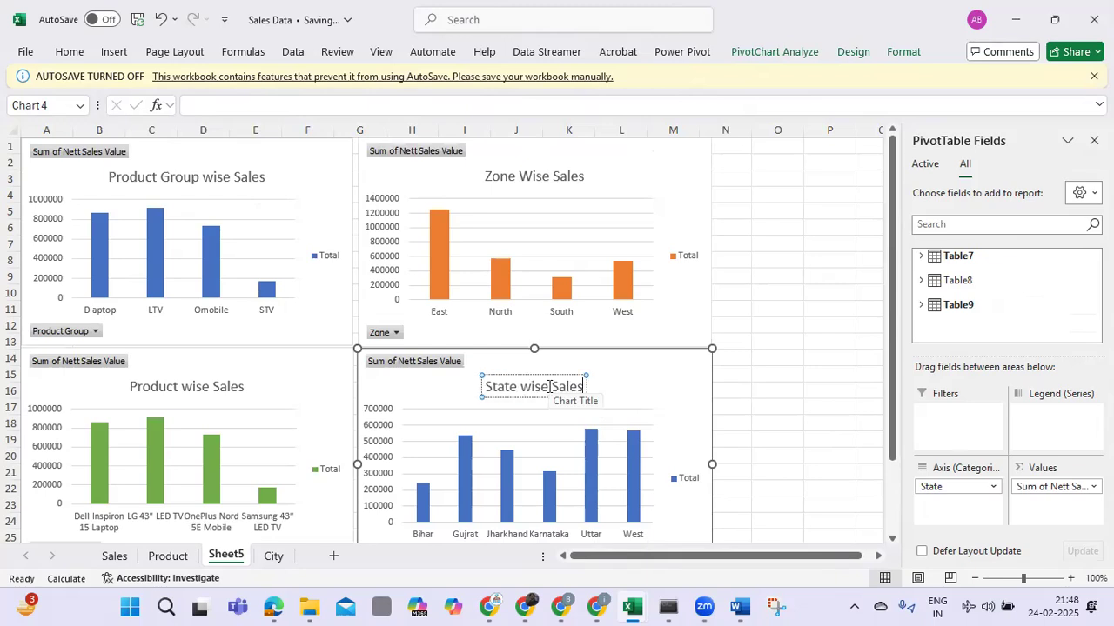
left_click(669, 383)
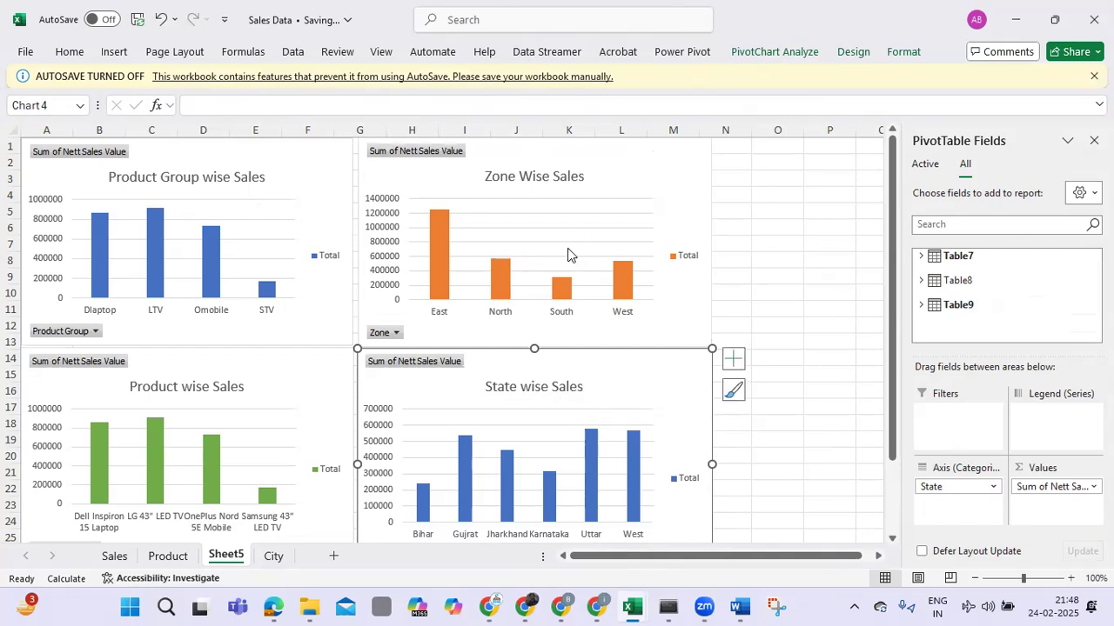
Change the zone chart's type to 3-D Pie.
left_click(613, 175)
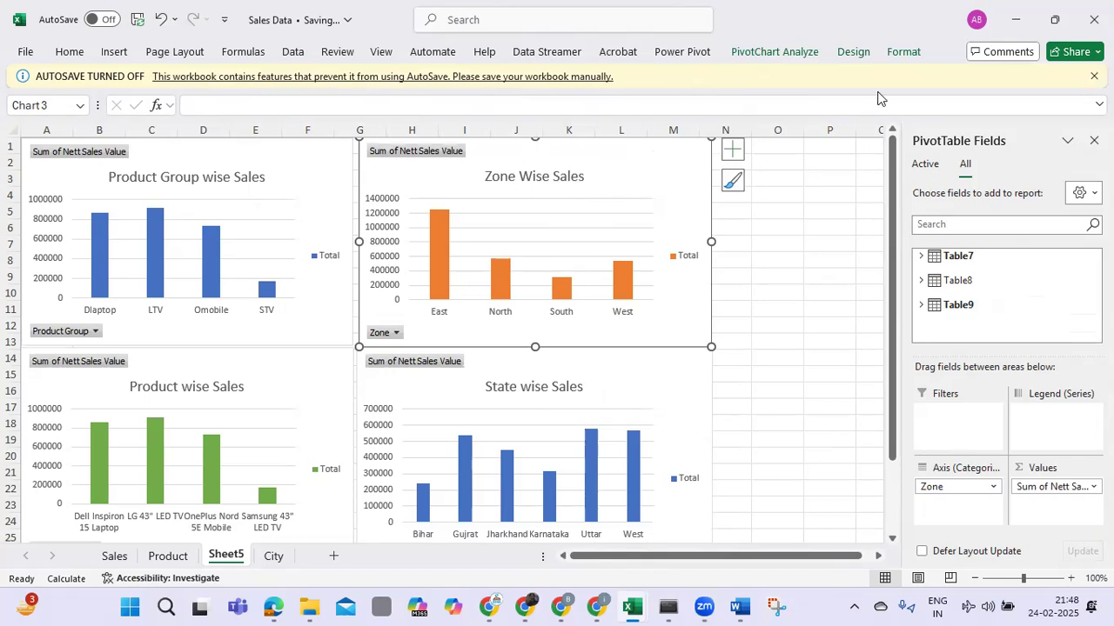
left_click(849, 54)
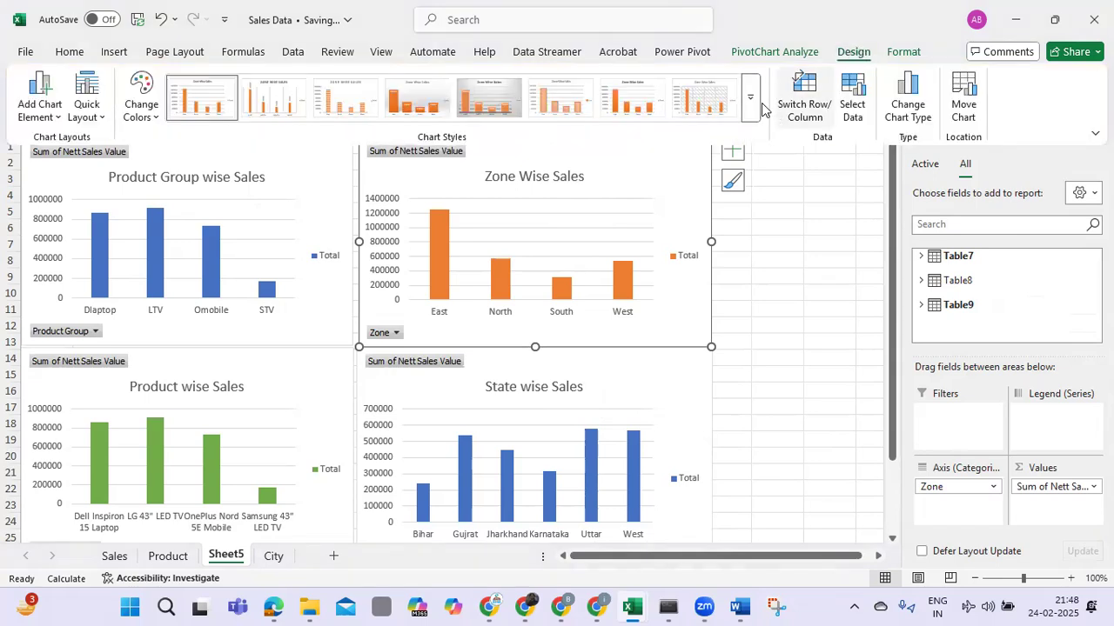
left_click(909, 97)
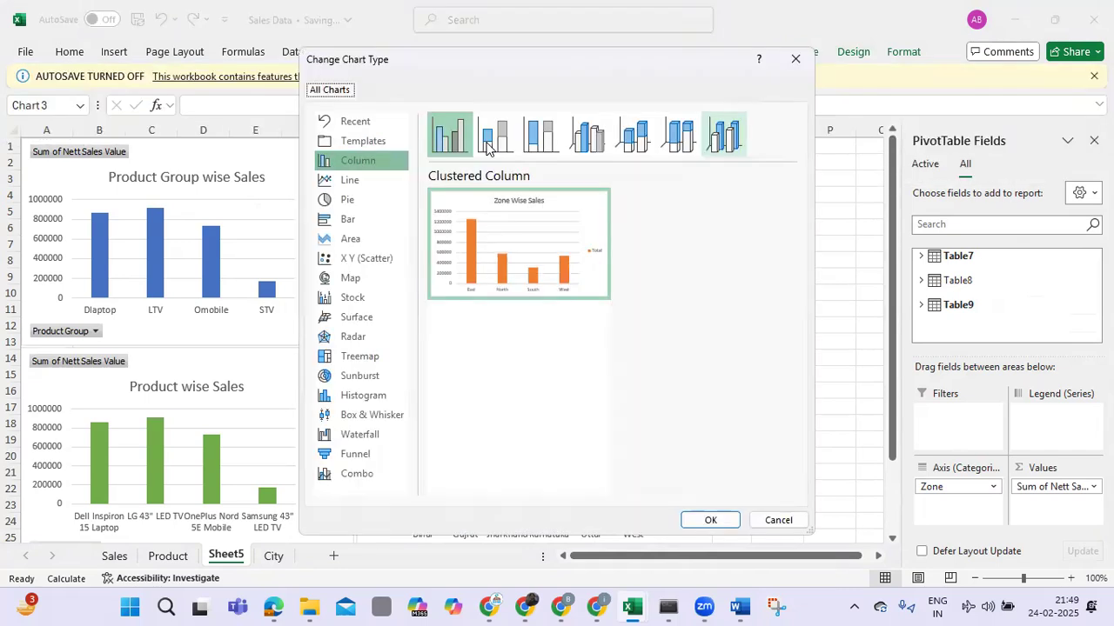
left_click(331, 201)
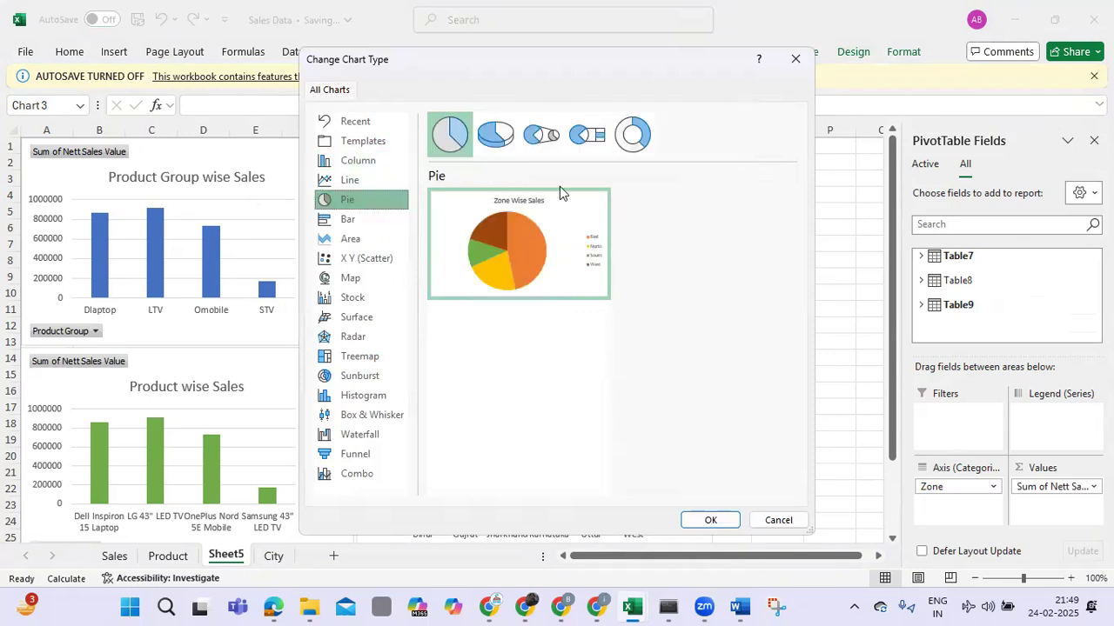
left_click(499, 142)
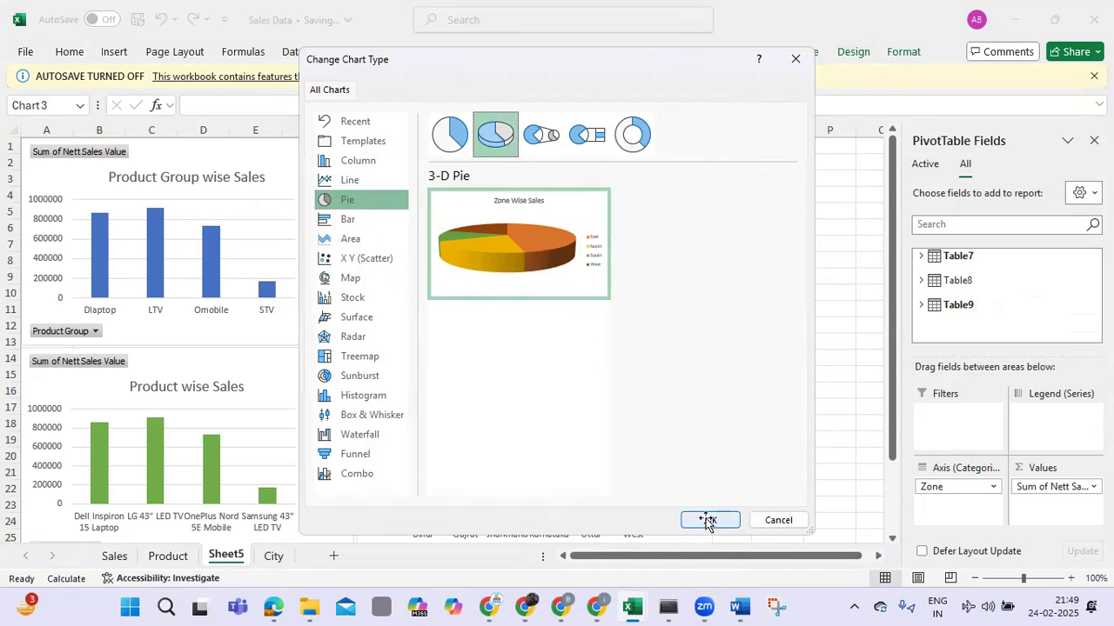
left_click(709, 520)
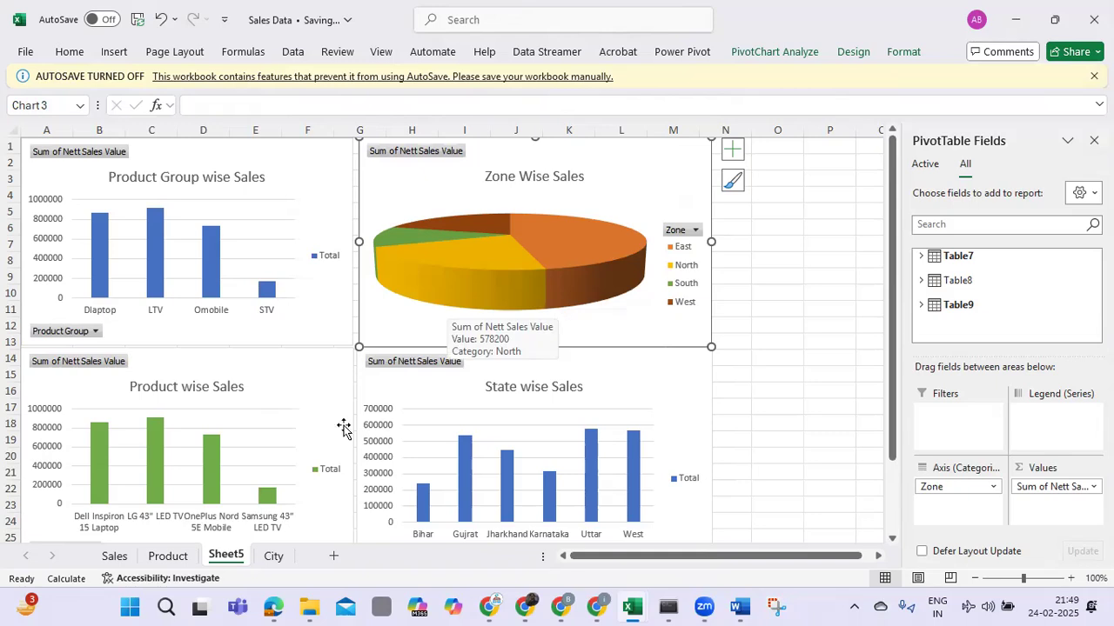
Change the product name chart's type to Doughnut.
left_click(299, 389)
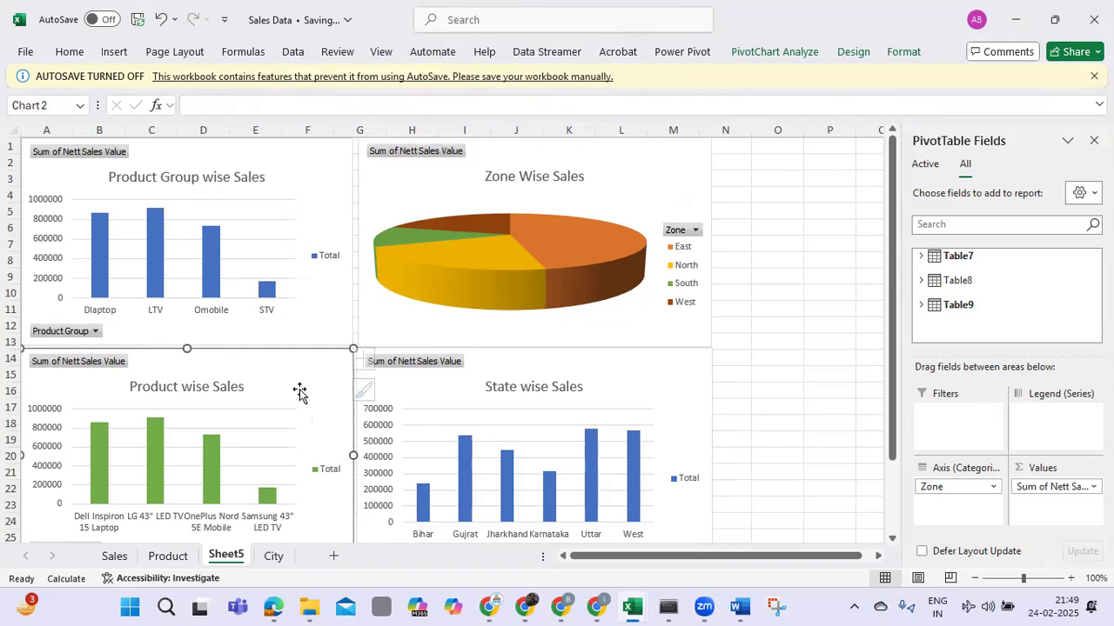
left_click(859, 56)
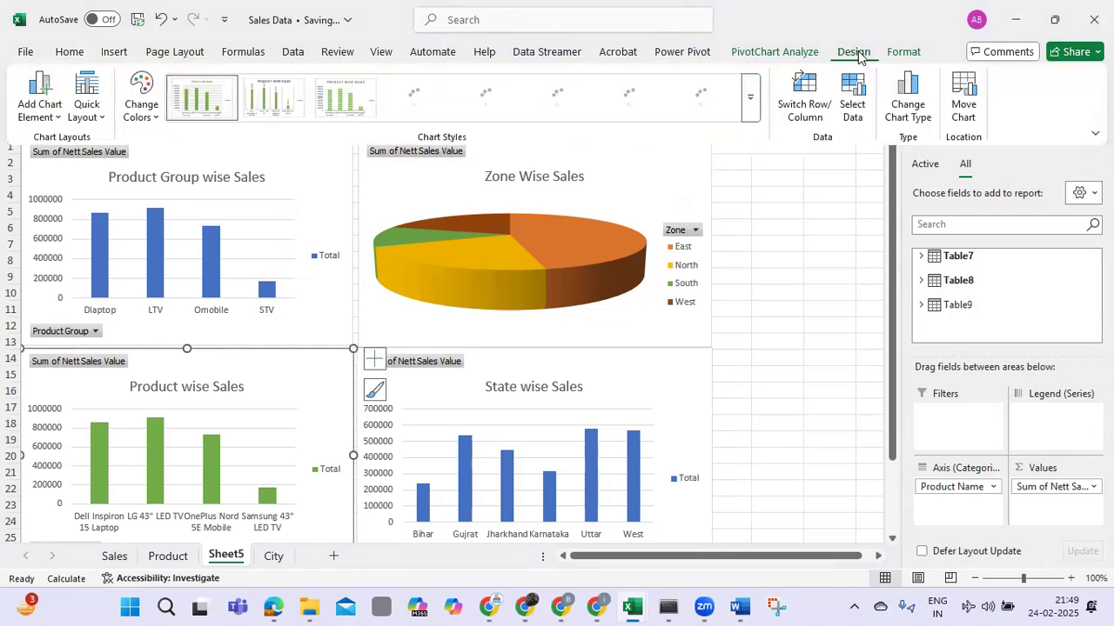
left_click(909, 124)
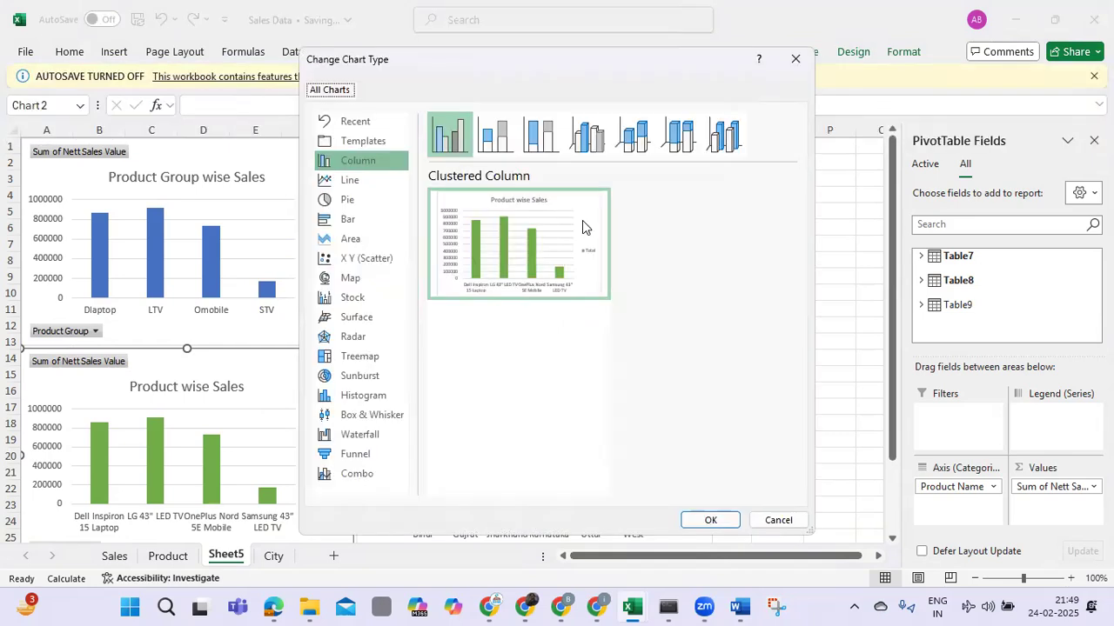
mouse_move(582, 220)
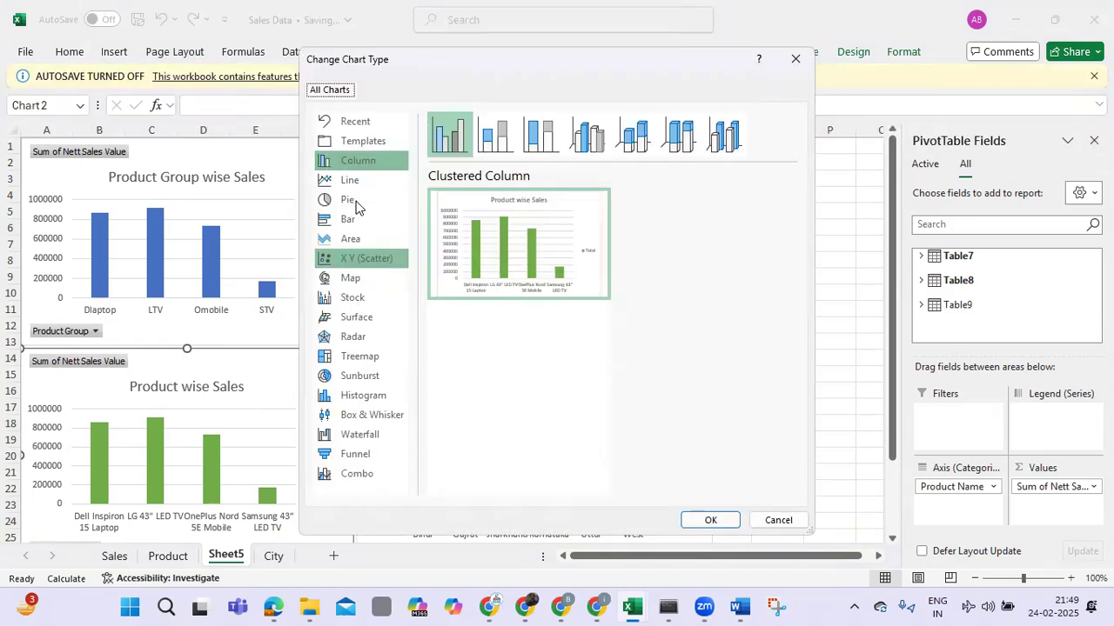
left_click(623, 139)
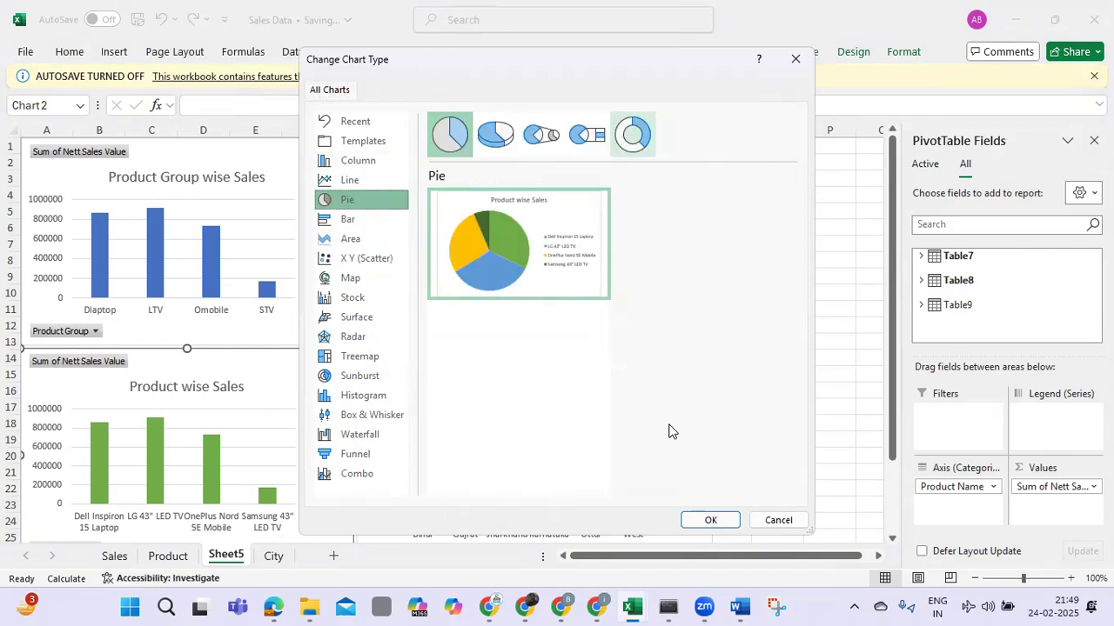
left_click(708, 521)
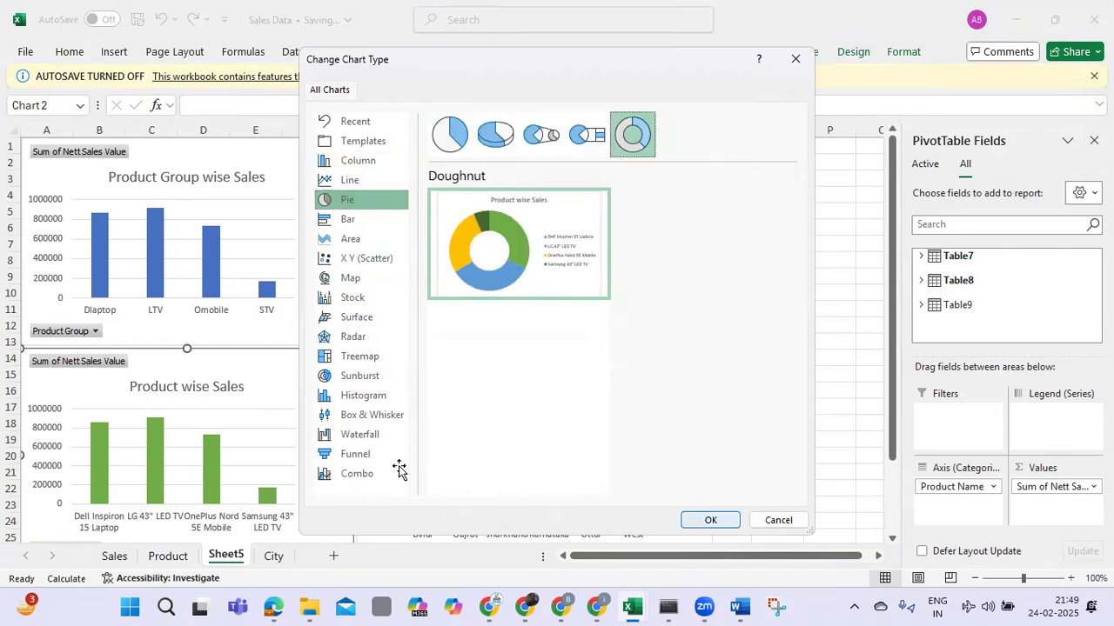
Change the state chart's type to Clustered Bar.
left_click_drag(892, 261, 298, 185)
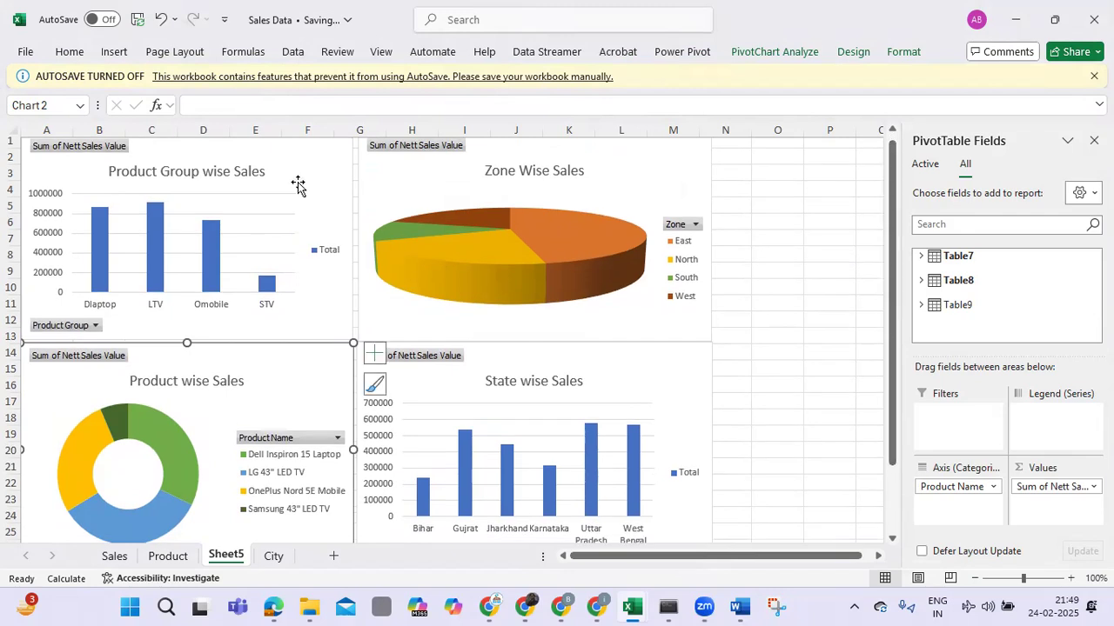
left_click(297, 185)
left_click(681, 378)
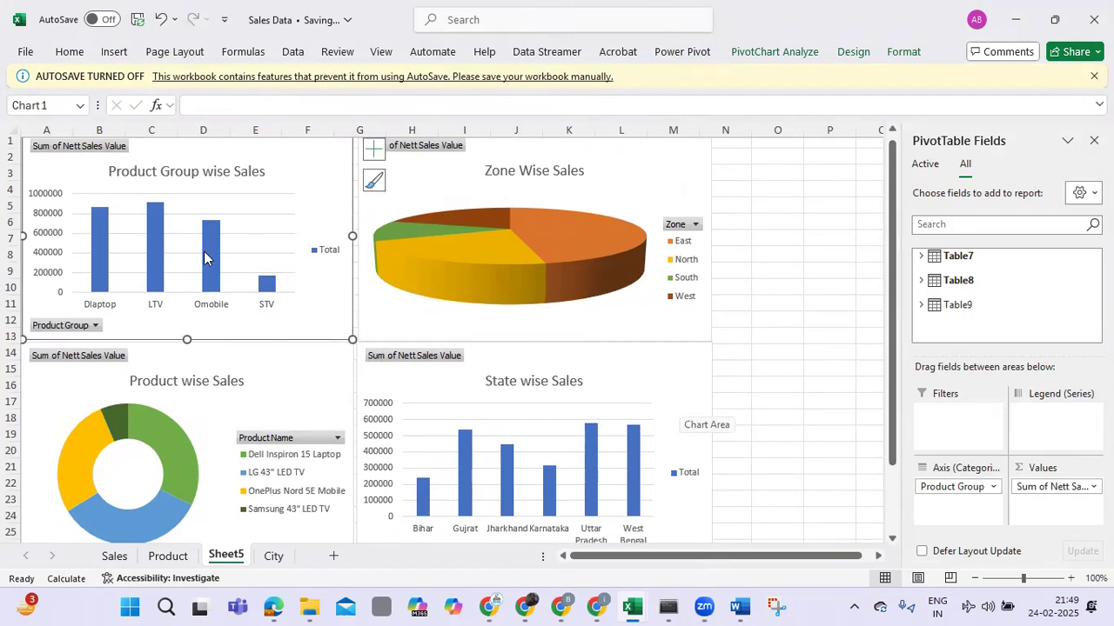
left_click(314, 179)
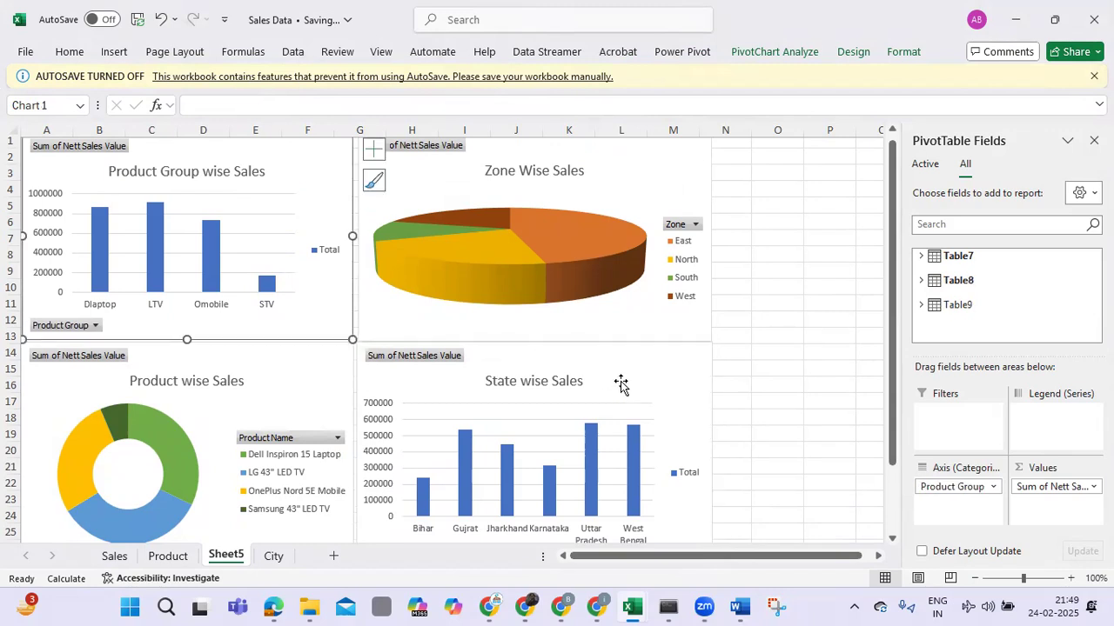
left_click(620, 384)
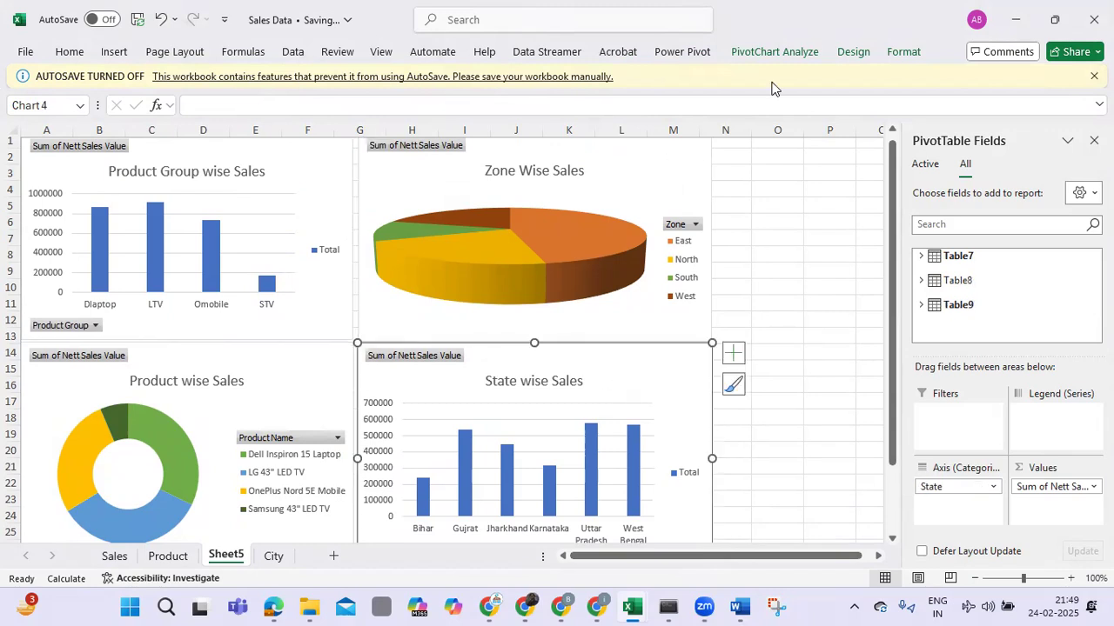
left_click(854, 52)
left_click(918, 111)
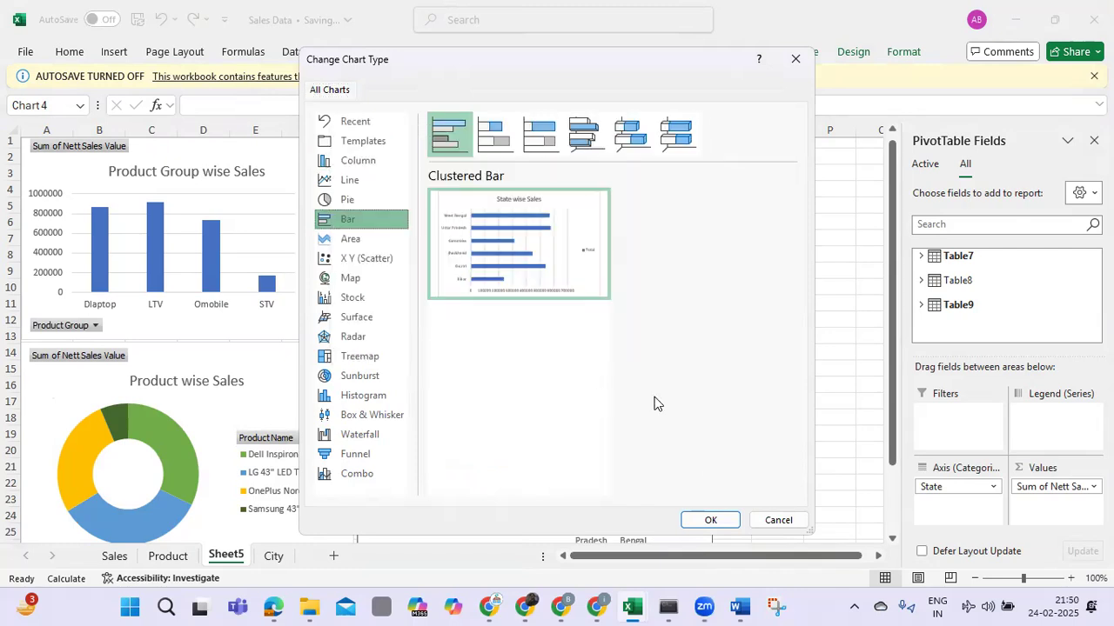
left_click(711, 521)
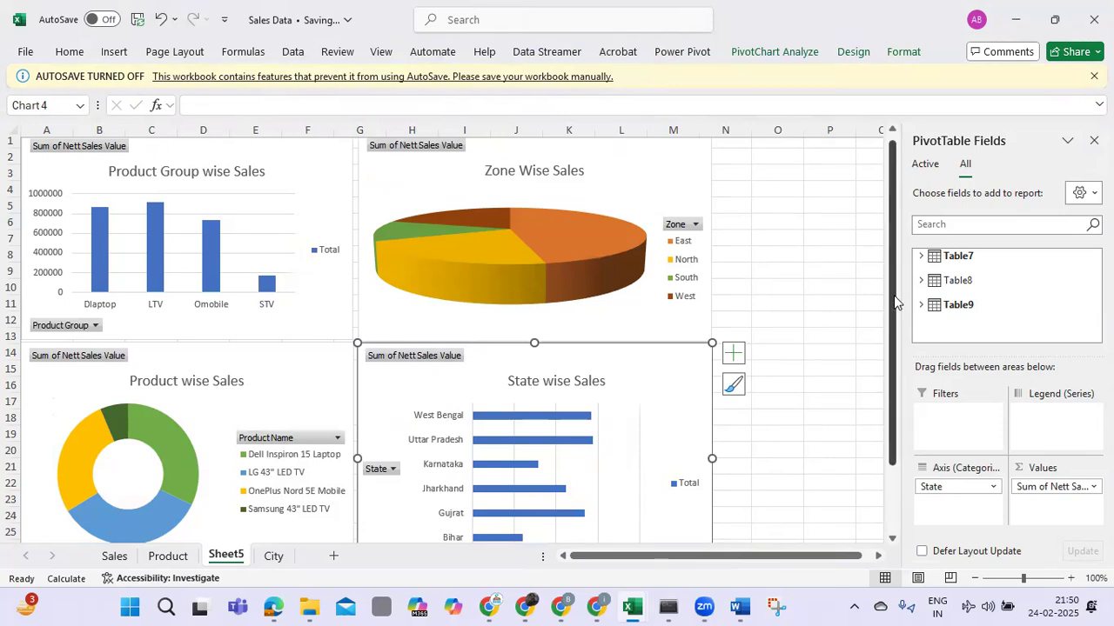
Apply the chart style with wide shadowed columns, inside data labels and a light grey gradient background to the product group chart.
left_click_drag(896, 320, 891, 261)
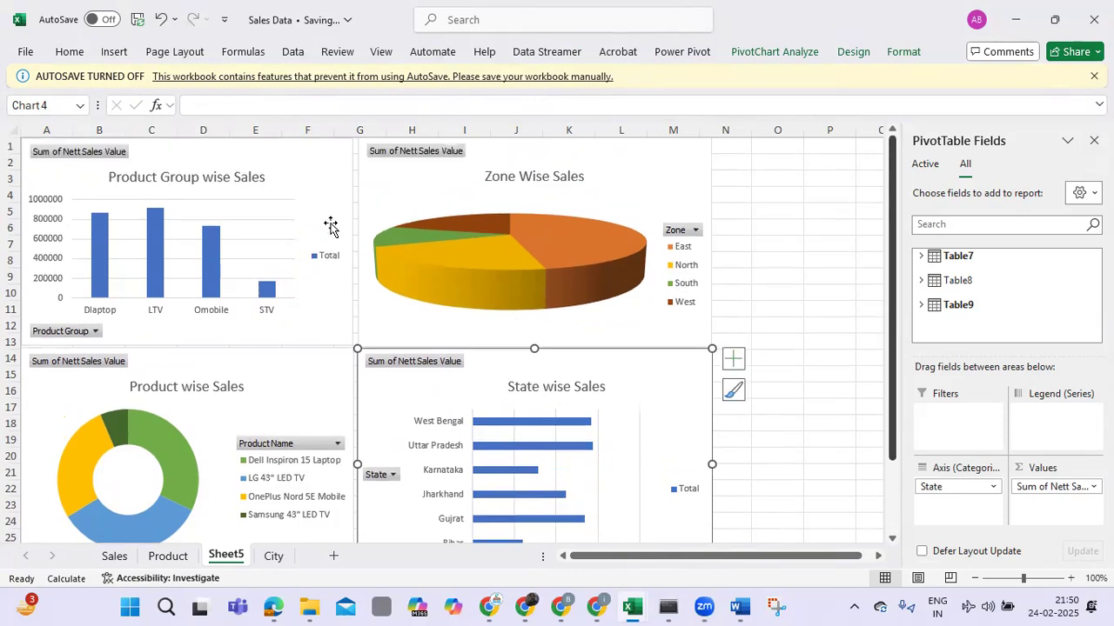
left_click(301, 174)
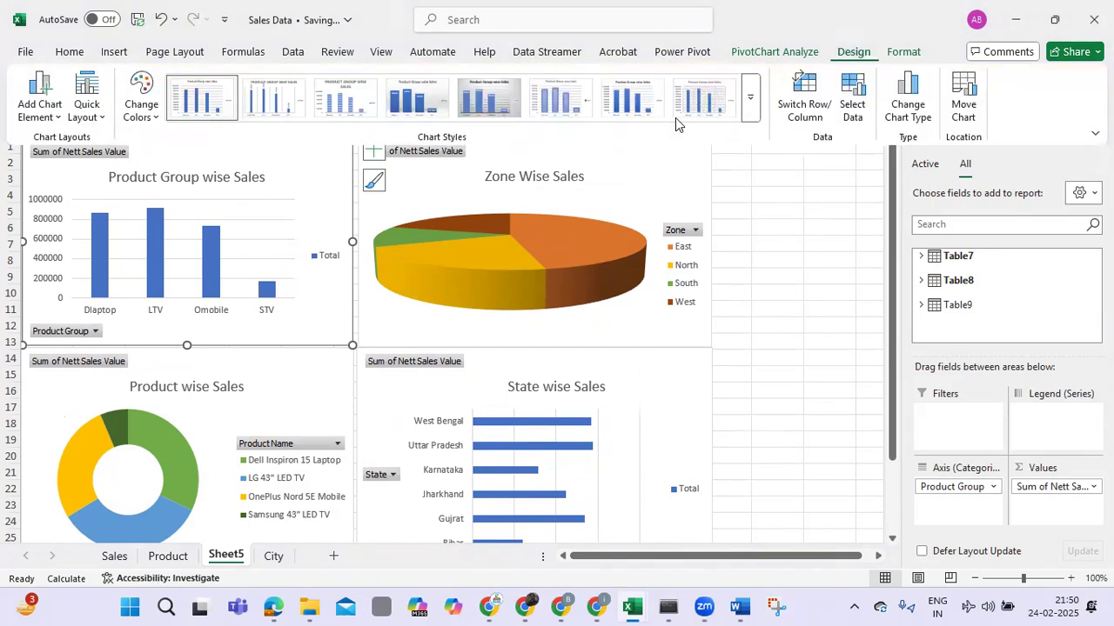
left_click(412, 107)
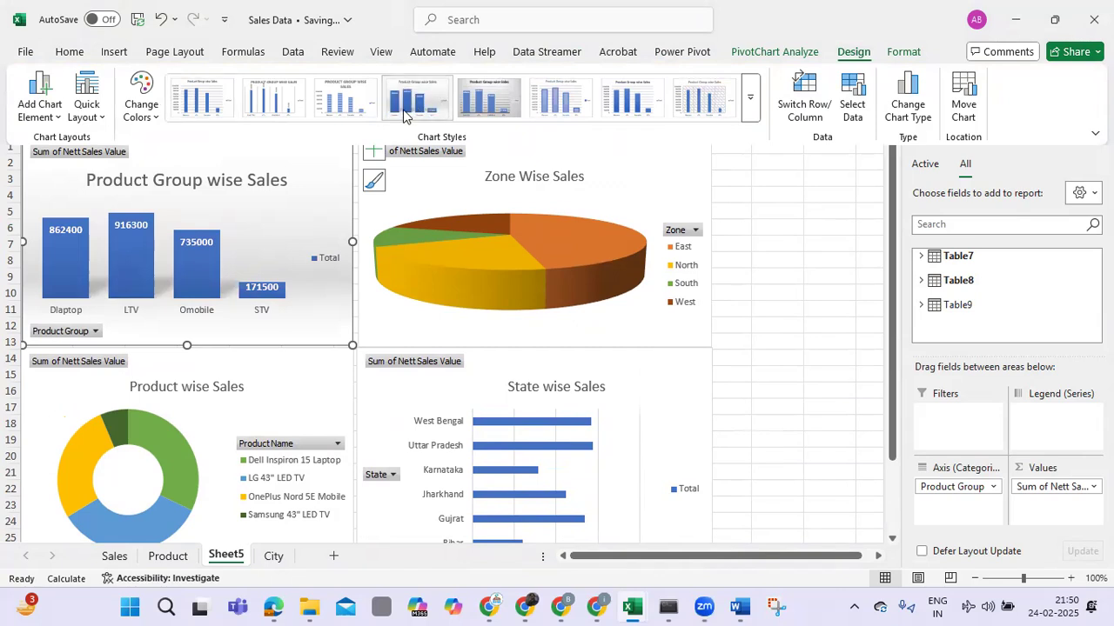
Apply the grey gradient chart style with a bold title and data labels inside the bars to the state chart.
left_click(629, 387)
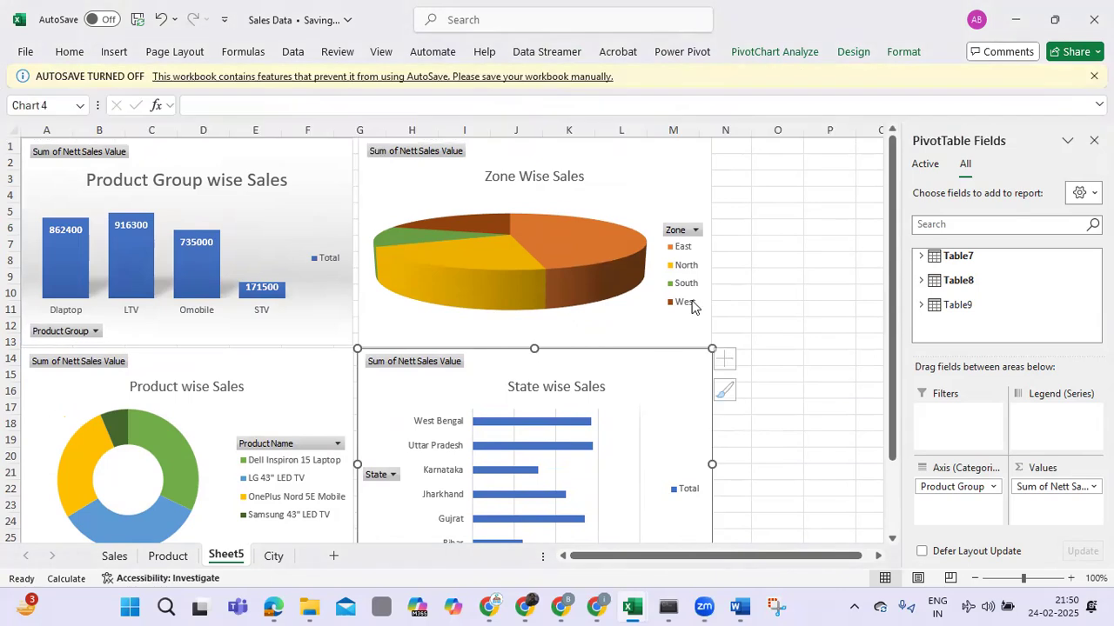
left_click(857, 54)
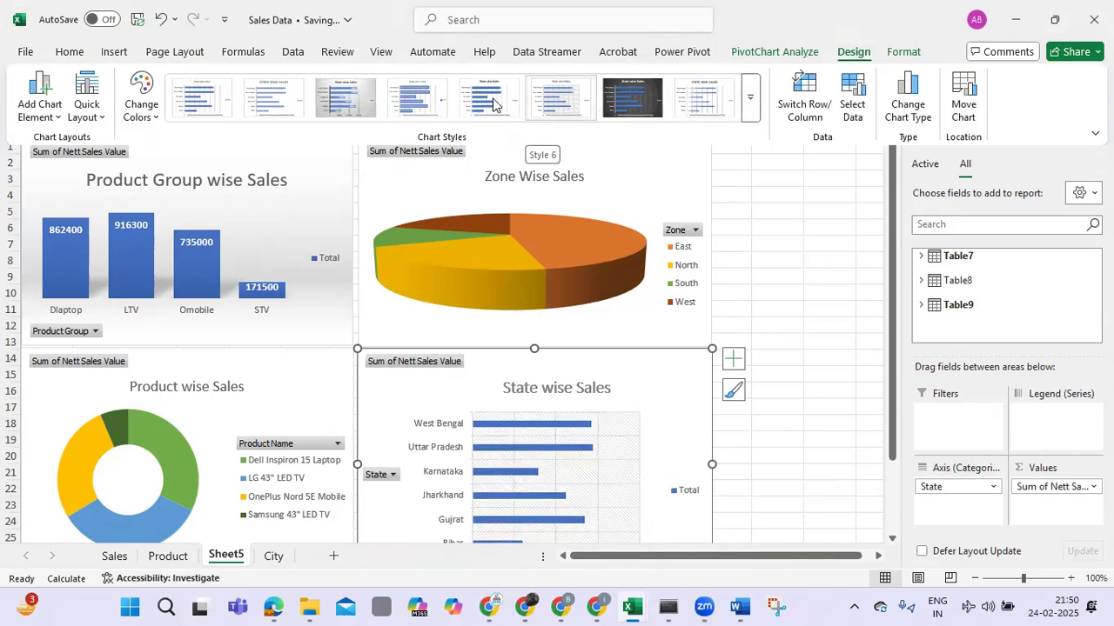
left_click(350, 105)
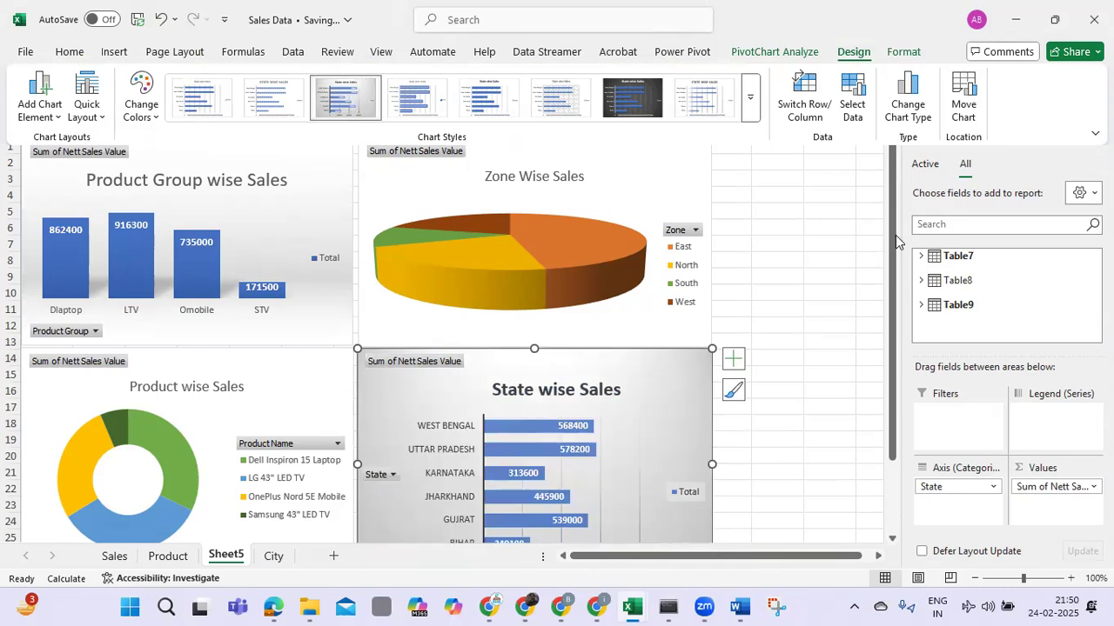
Apply the thin-ring chart style with a hatched background to the product doughnut chart.
scroll(355, 283, "down", 1)
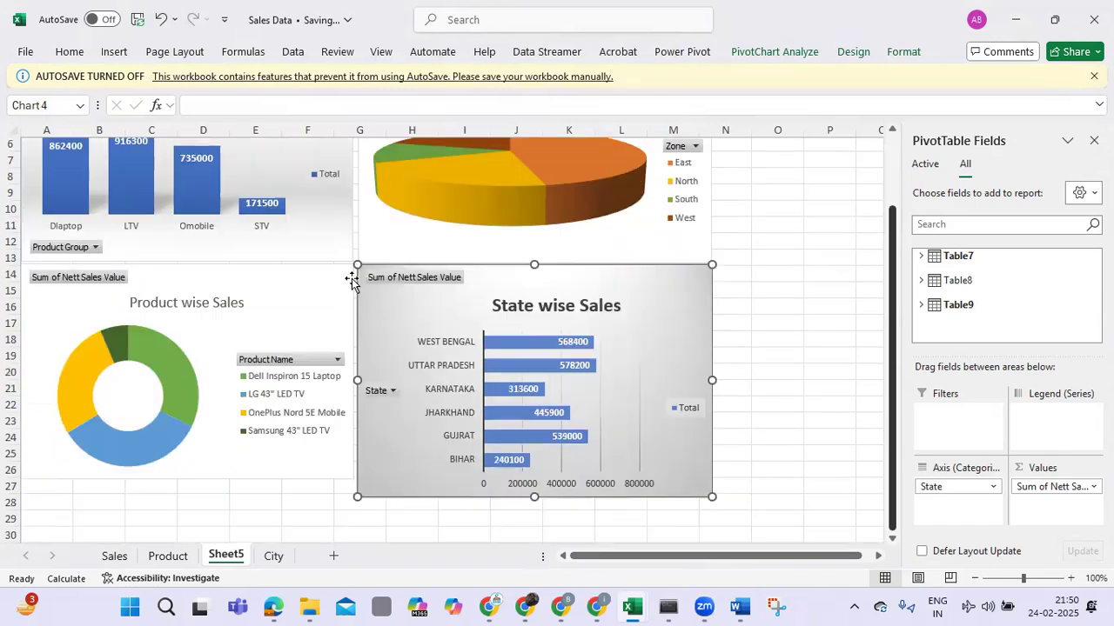
left_click(280, 315)
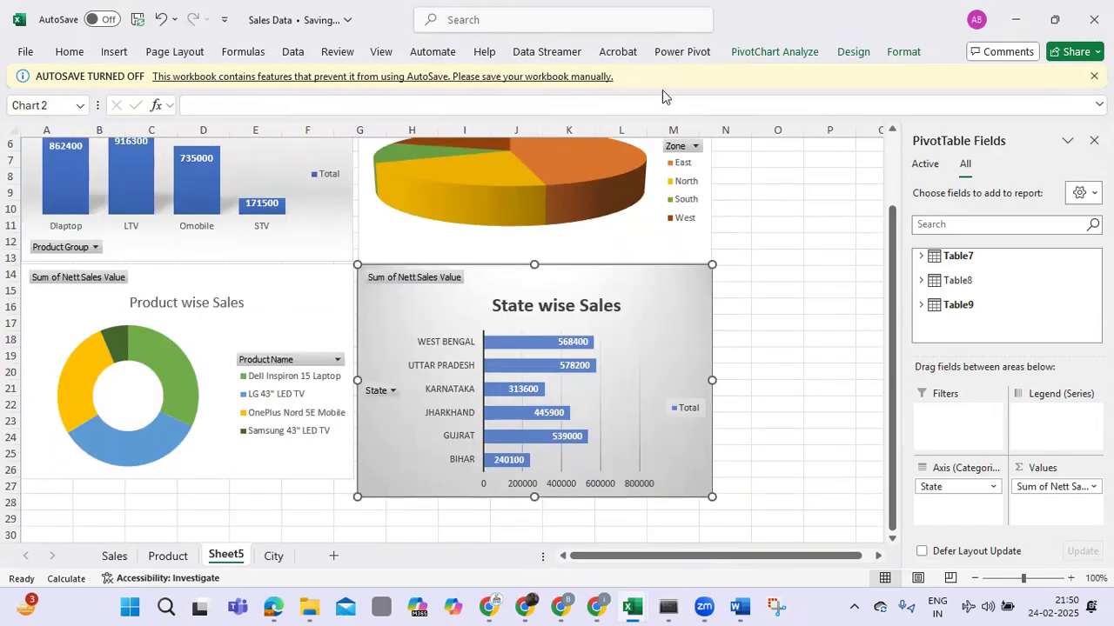
left_click(850, 52)
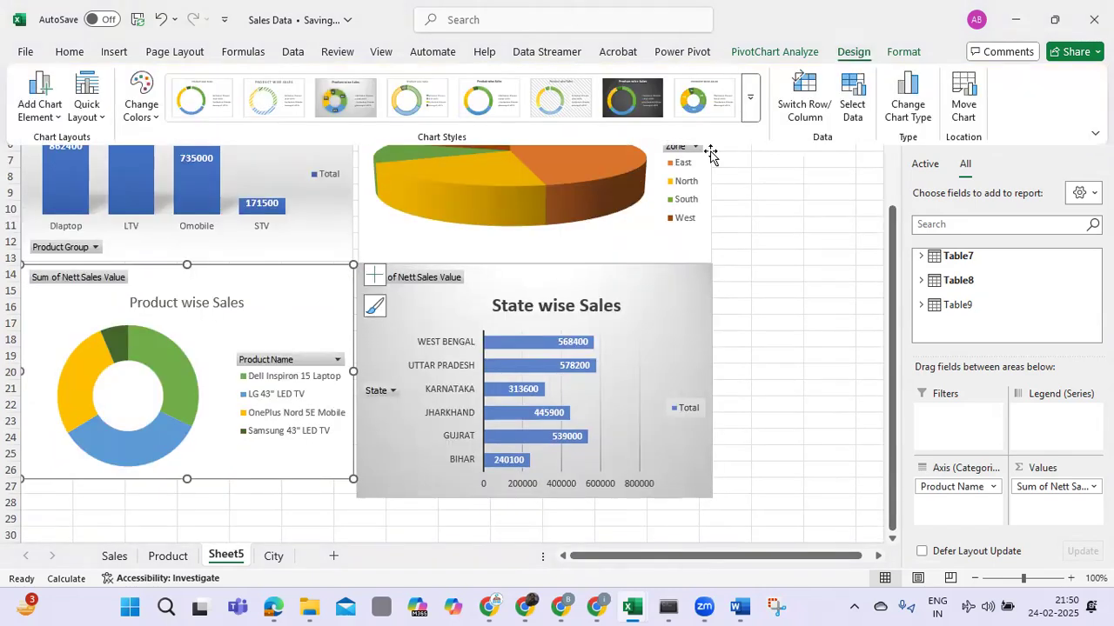
left_click(541, 105)
Apply the chart style with a more steeply tilted 3-D pie and a bold title to the zone chart.
left_click_drag(890, 259, 874, 170)
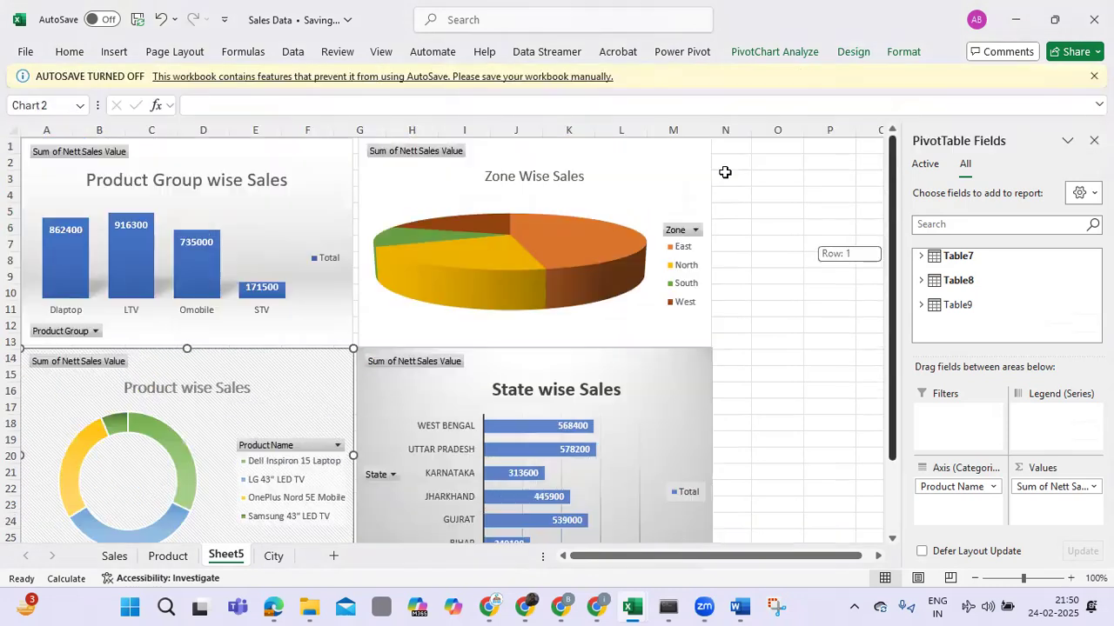
left_click(655, 166)
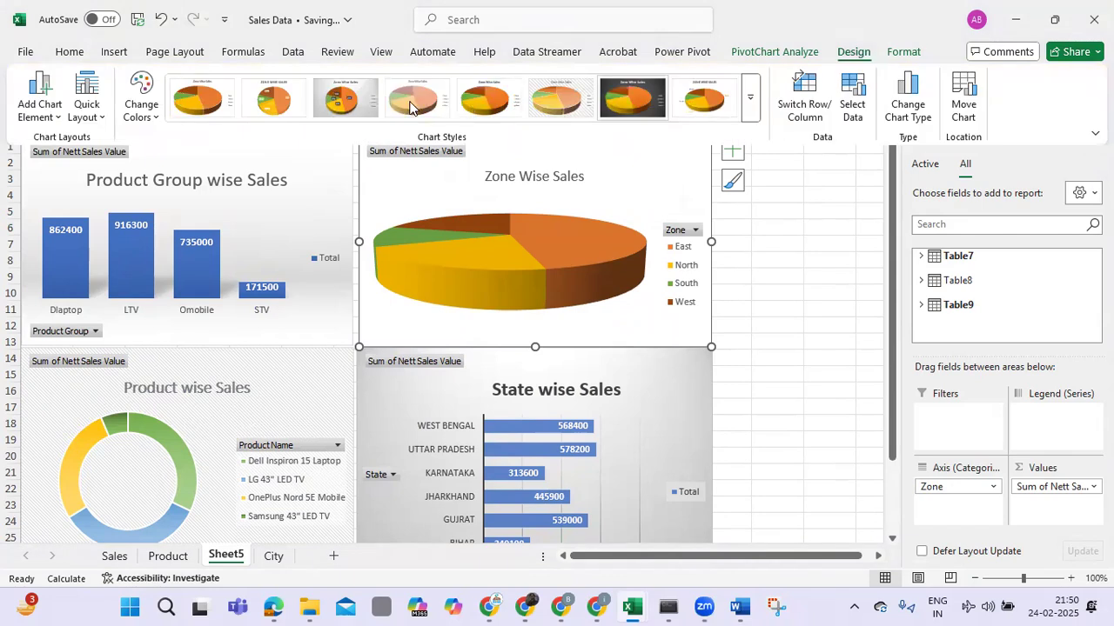
left_click(492, 113)
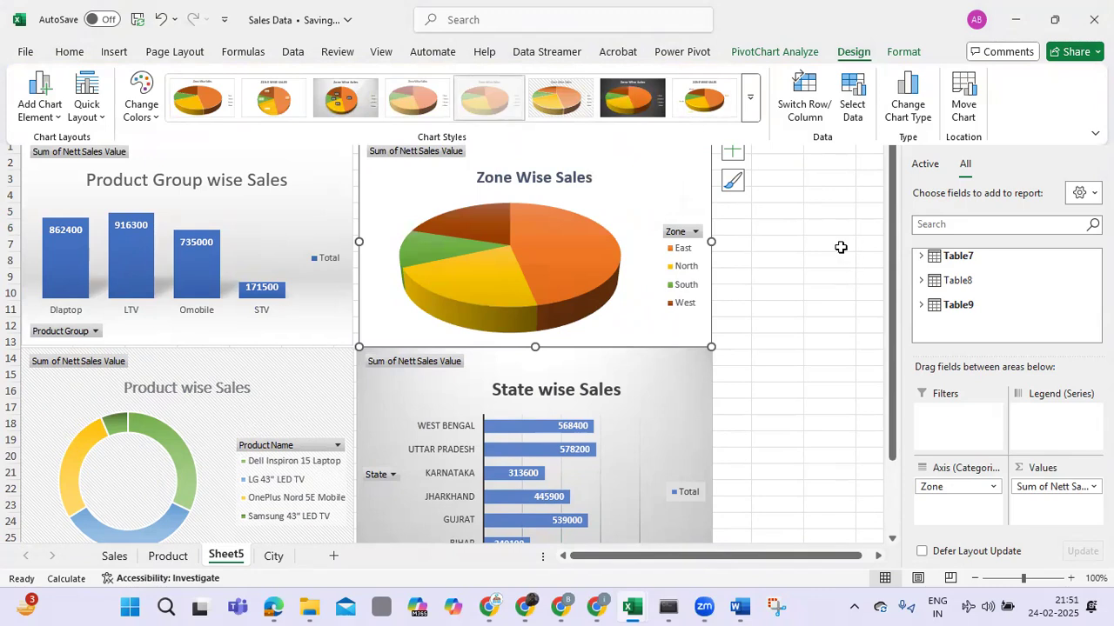
left_click(892, 250)
left_click_drag(891, 209, 905, 335)
left_click_drag(889, 246, 482, 326)
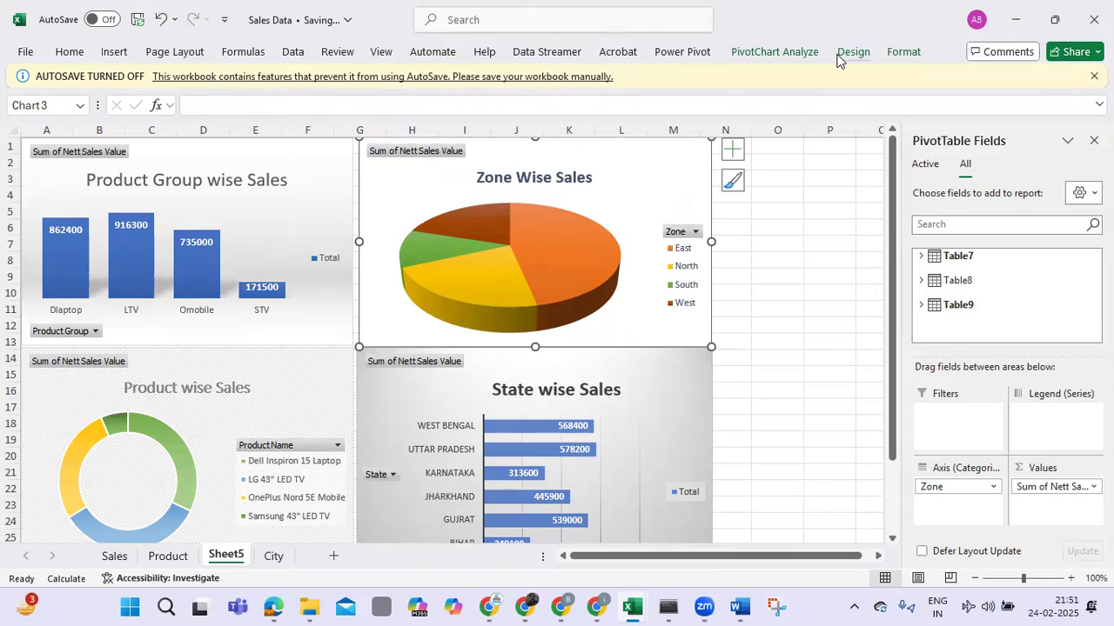
Start inserting slicers for the zone chart, choosing Product Group and Product Name from Table8 among all available tables.
left_click(784, 59)
left_click(784, 59)
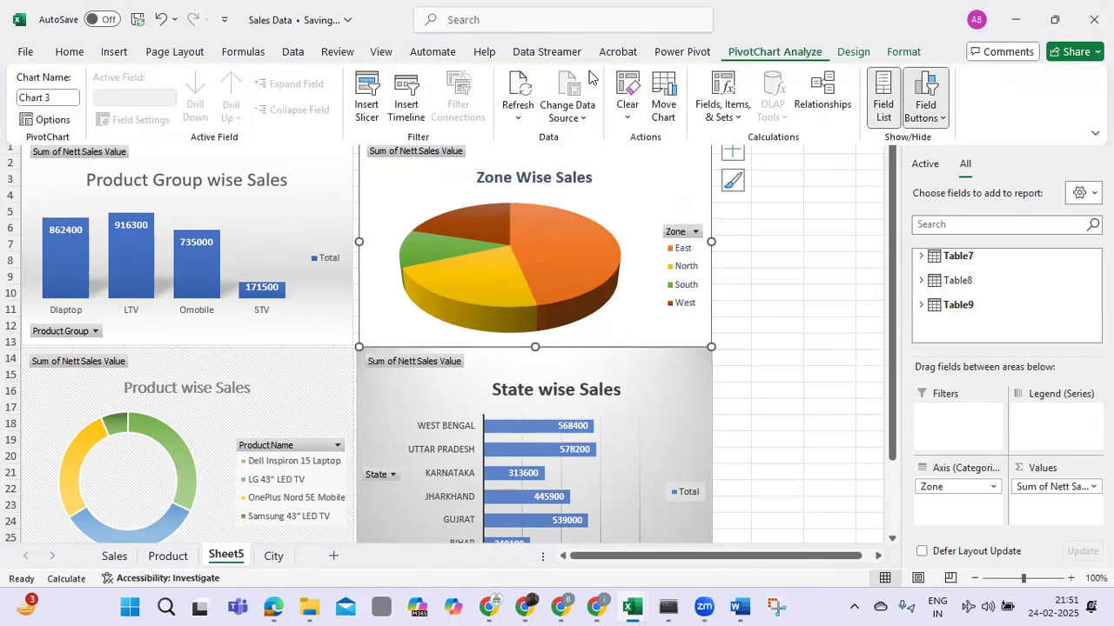
left_click(368, 103)
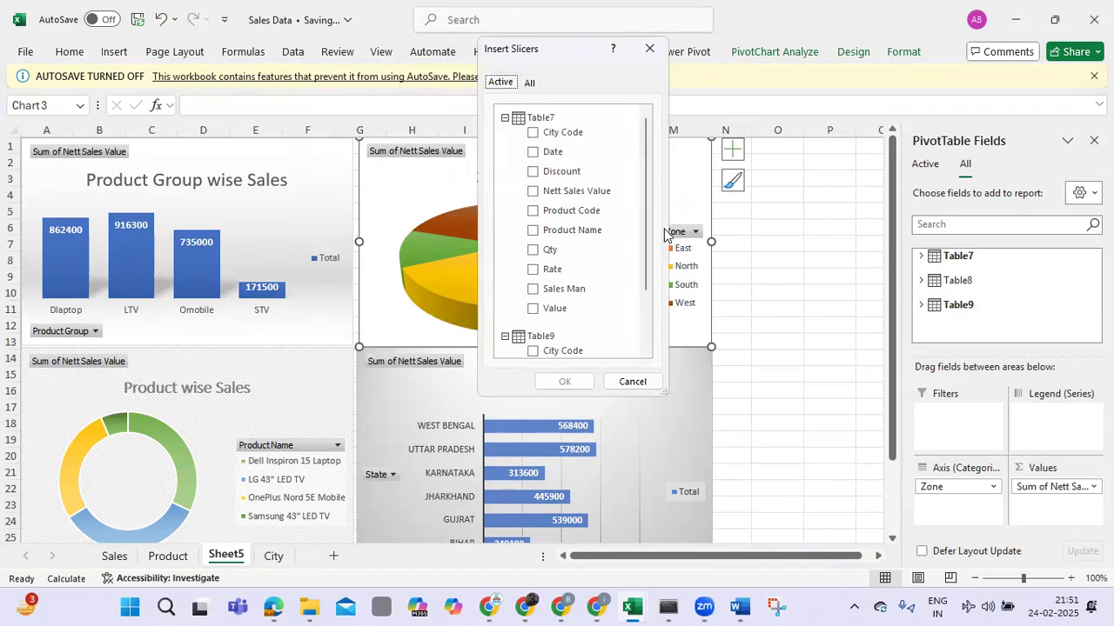
left_click_drag(647, 216, 645, 227)
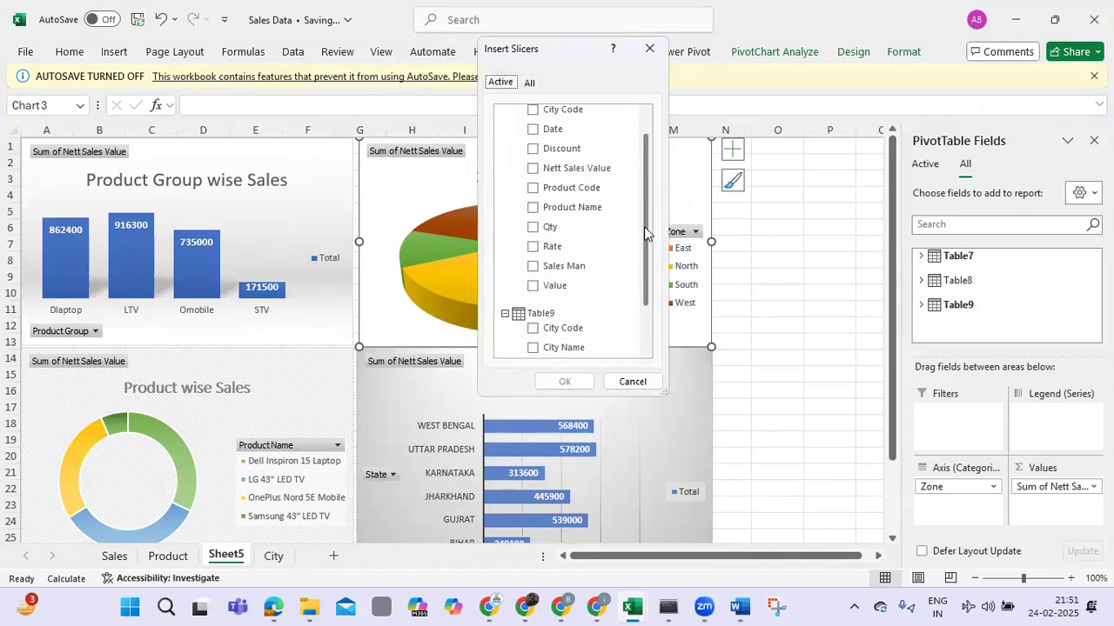
scroll(636, 263, "down", 1)
scroll(636, 298, "down", 1)
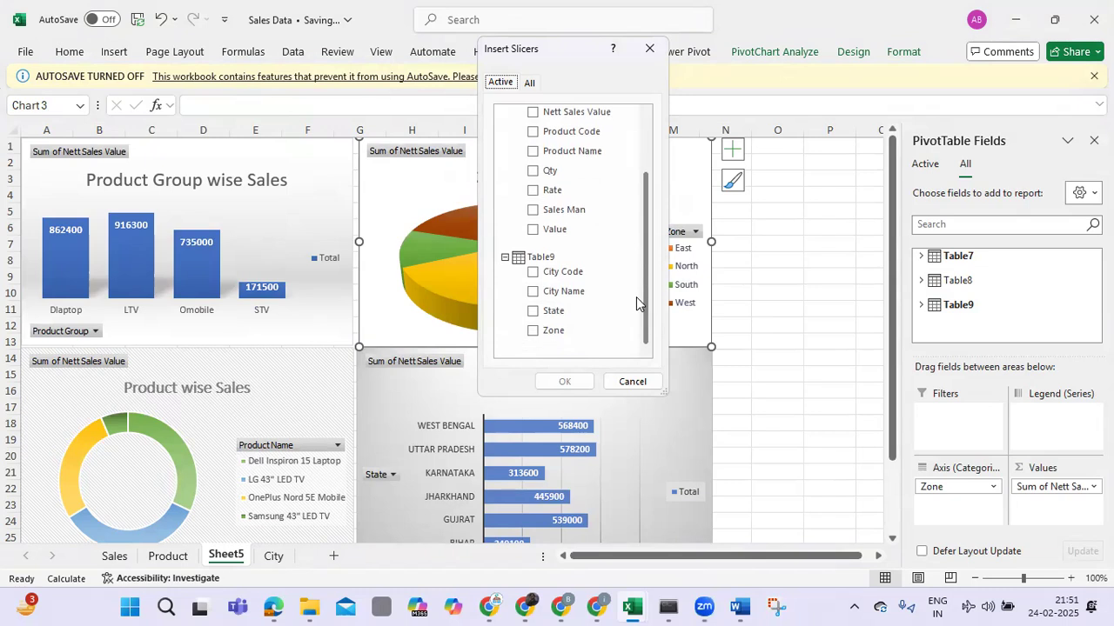
scroll(638, 227, "up", 2)
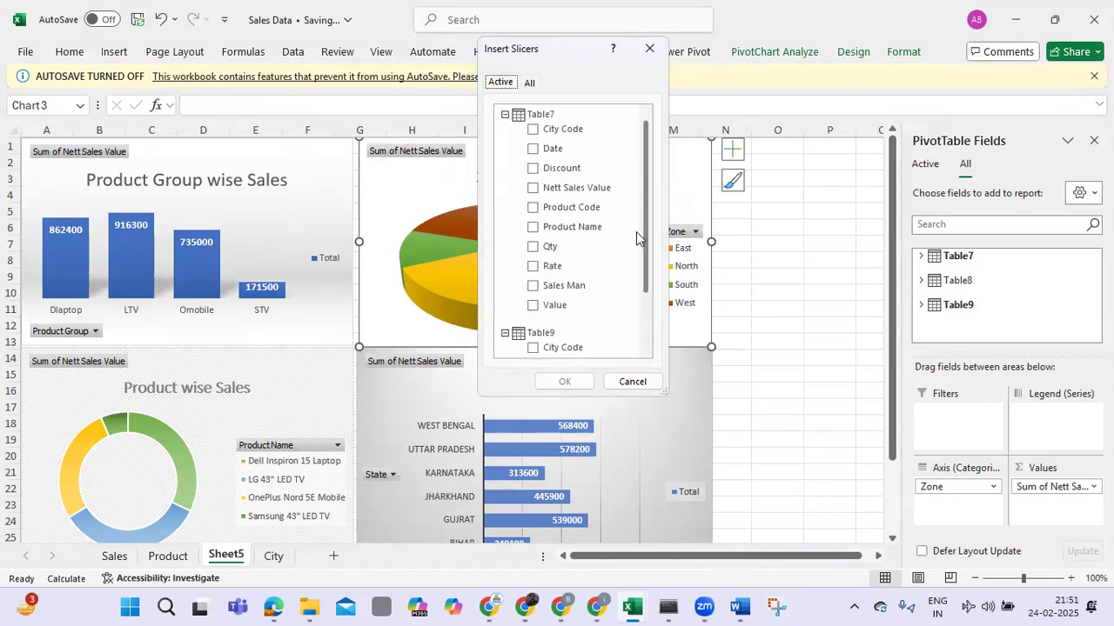
scroll(632, 284, "down", 2)
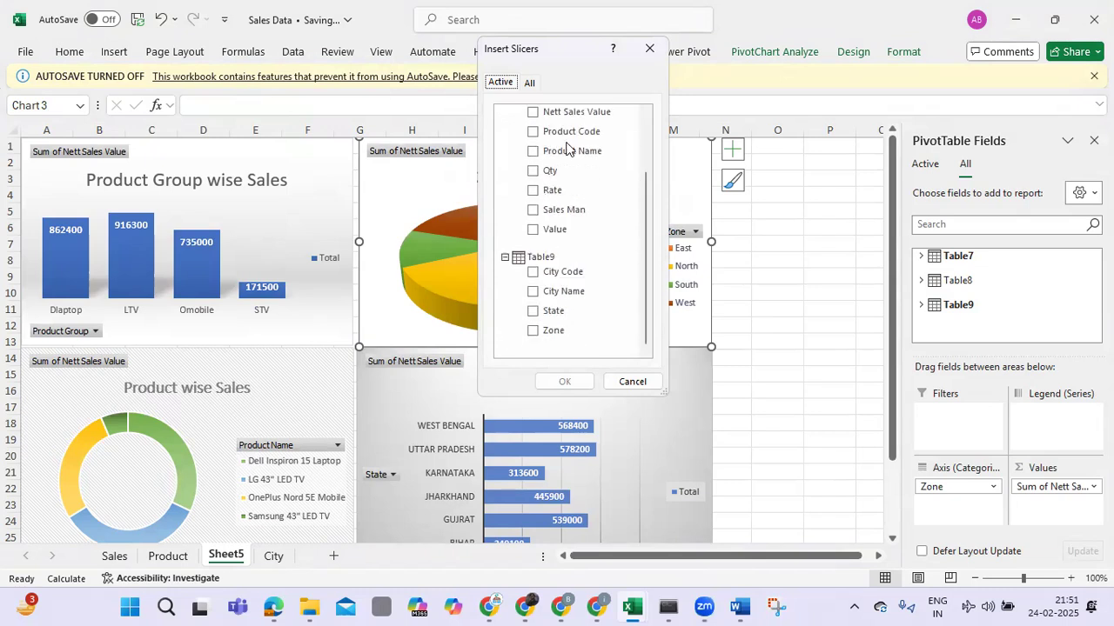
left_click(530, 85)
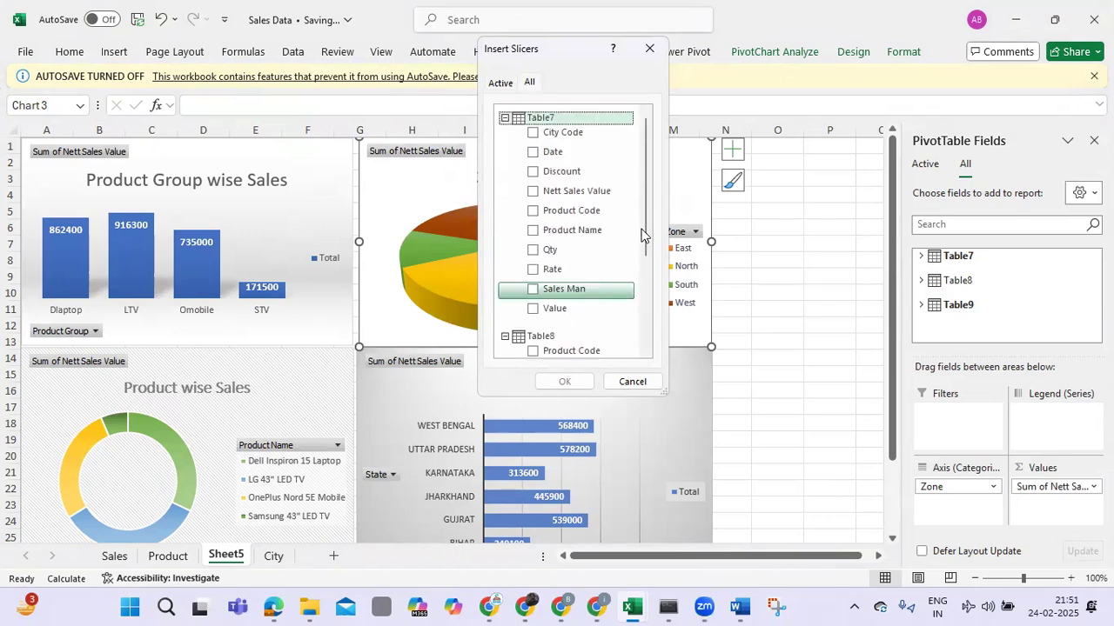
scroll(648, 278, "down", 3)
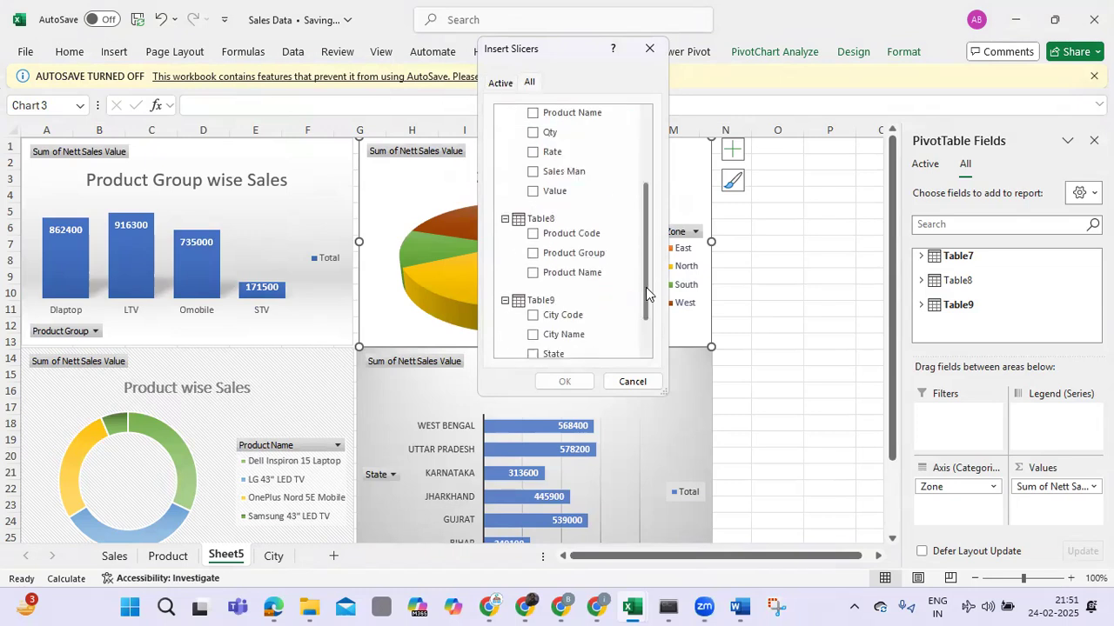
left_click(534, 254)
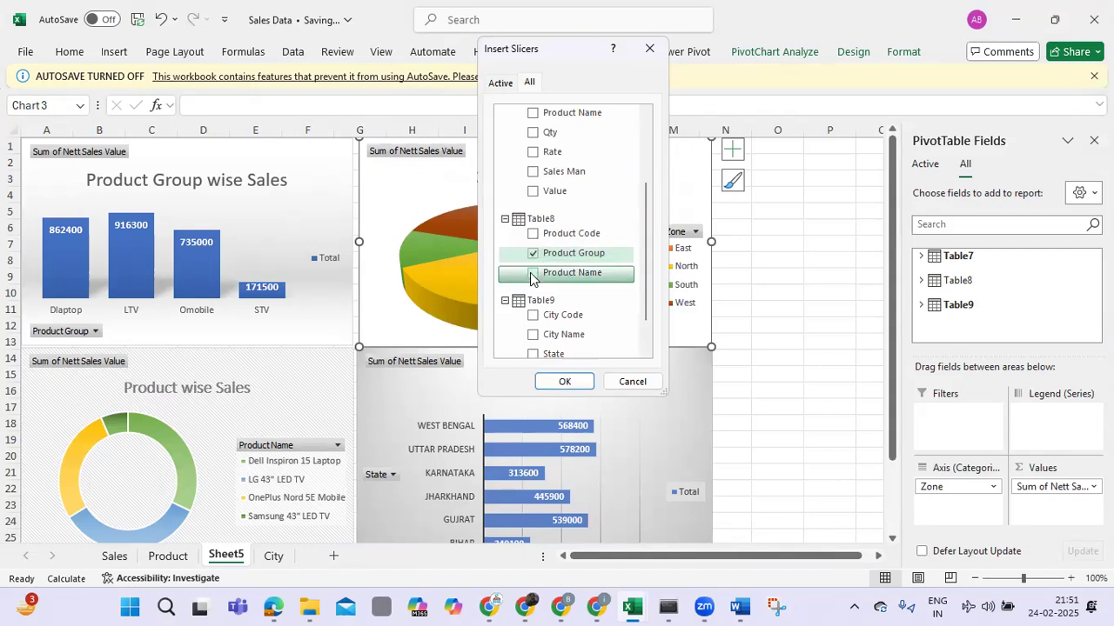
left_click(533, 274)
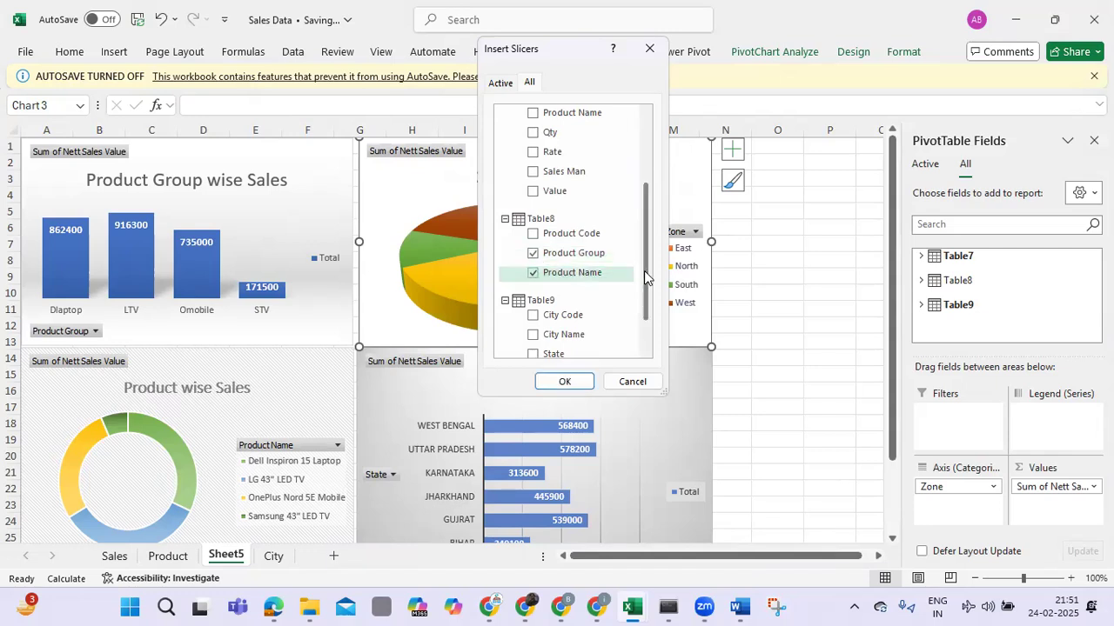
Add State and Zone from Table9 to the slicer selection and insert the slicers.
scroll(645, 326, "down", 2)
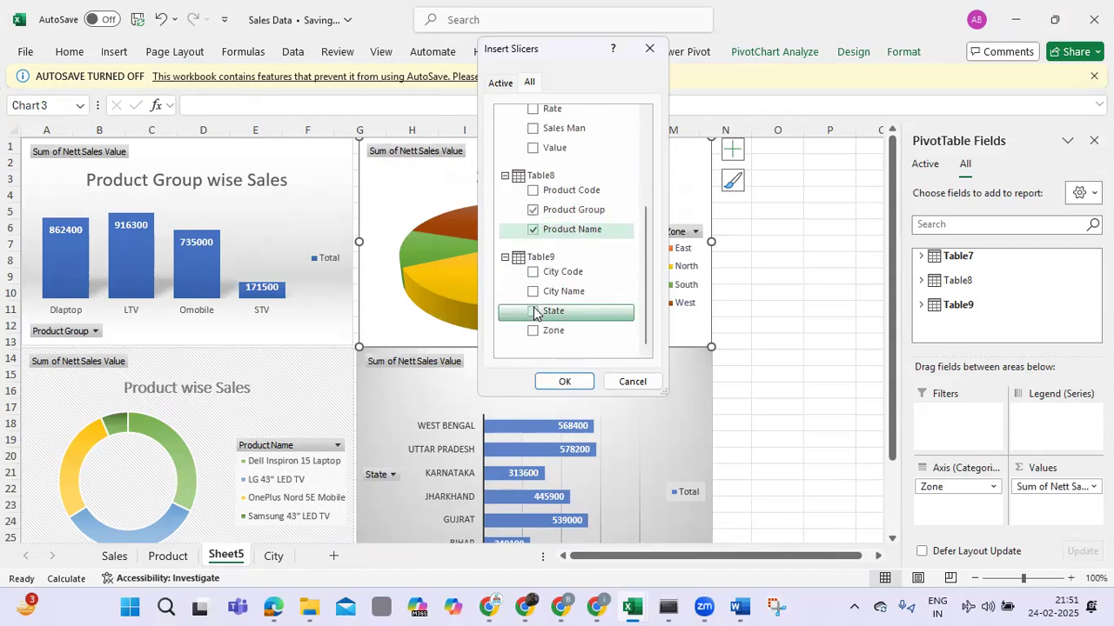
left_click(533, 331)
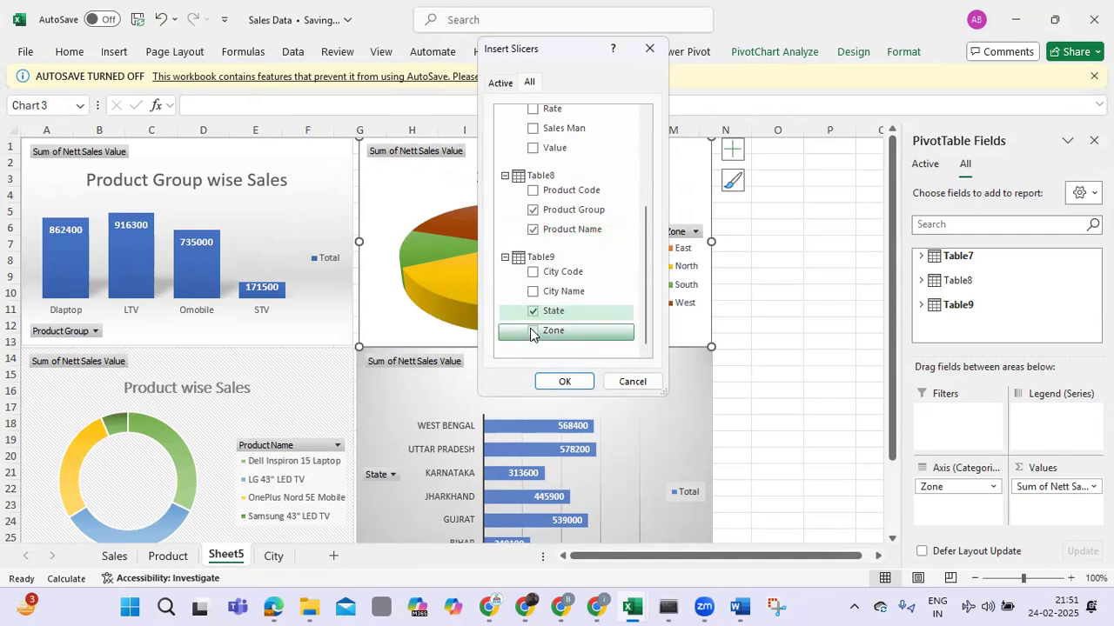
left_click(566, 382)
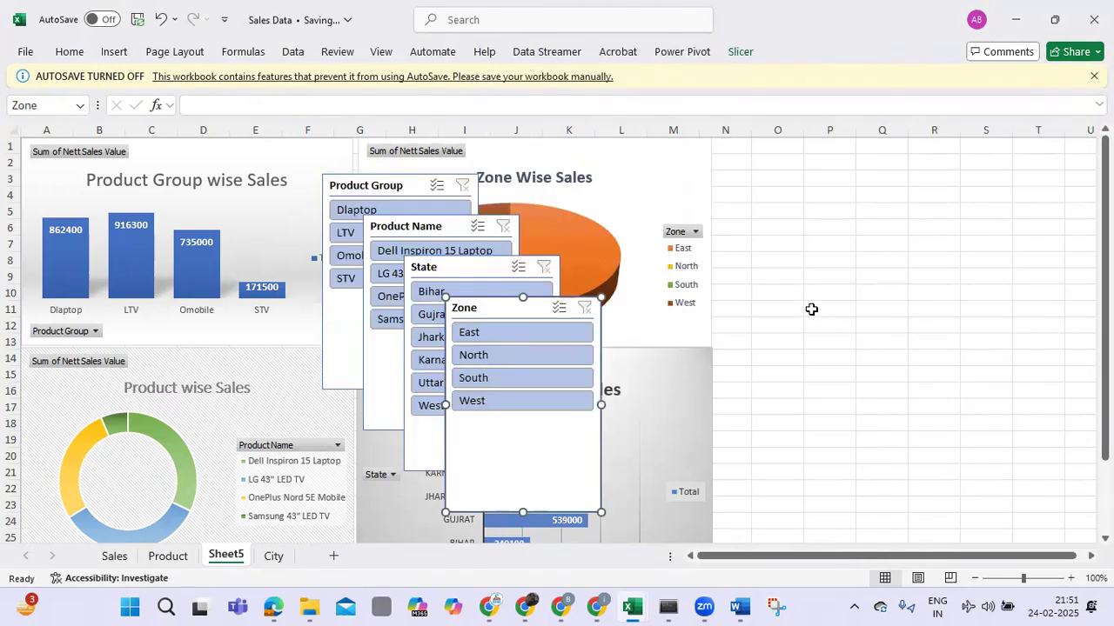
Arrange the slicers in a two-by-two grid beside the charts: Zone and State above, Product Name and Product Group below.
left_click_drag(514, 308, 987, 201)
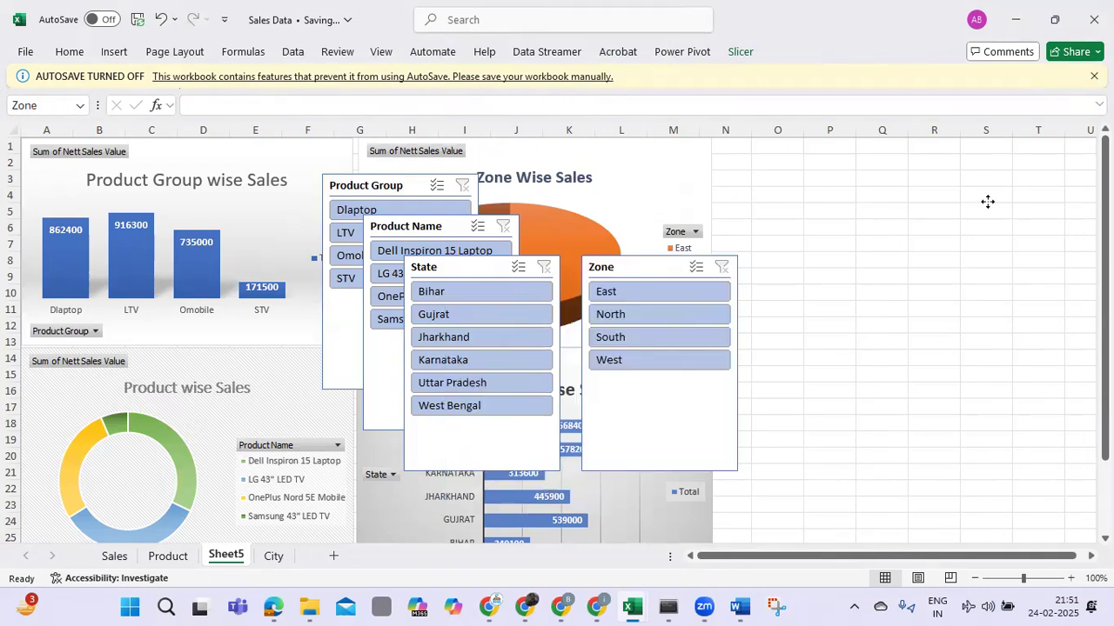
left_click_drag(940, 169, 795, 152)
left_click_drag(465, 268, 931, 155)
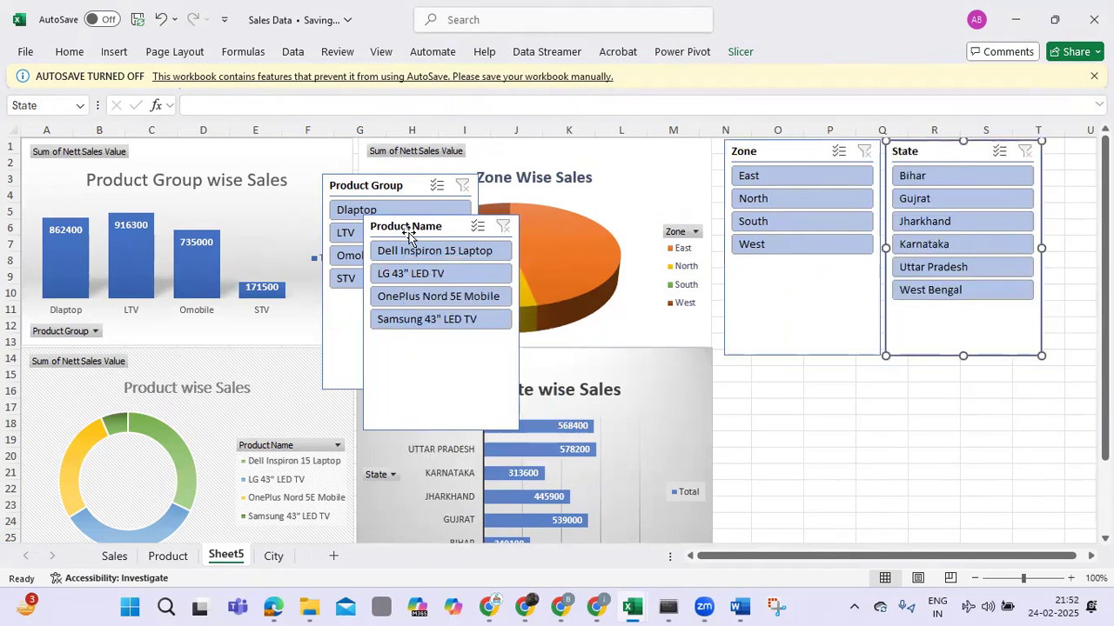
left_click_drag(407, 229, 766, 374)
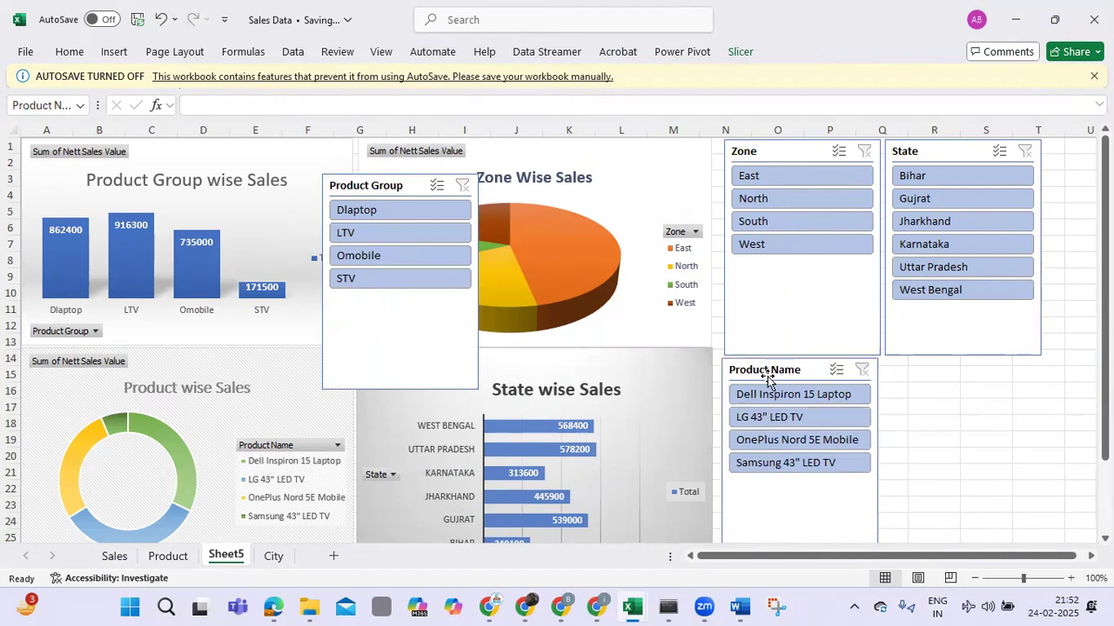
left_click_drag(400, 185, 929, 403)
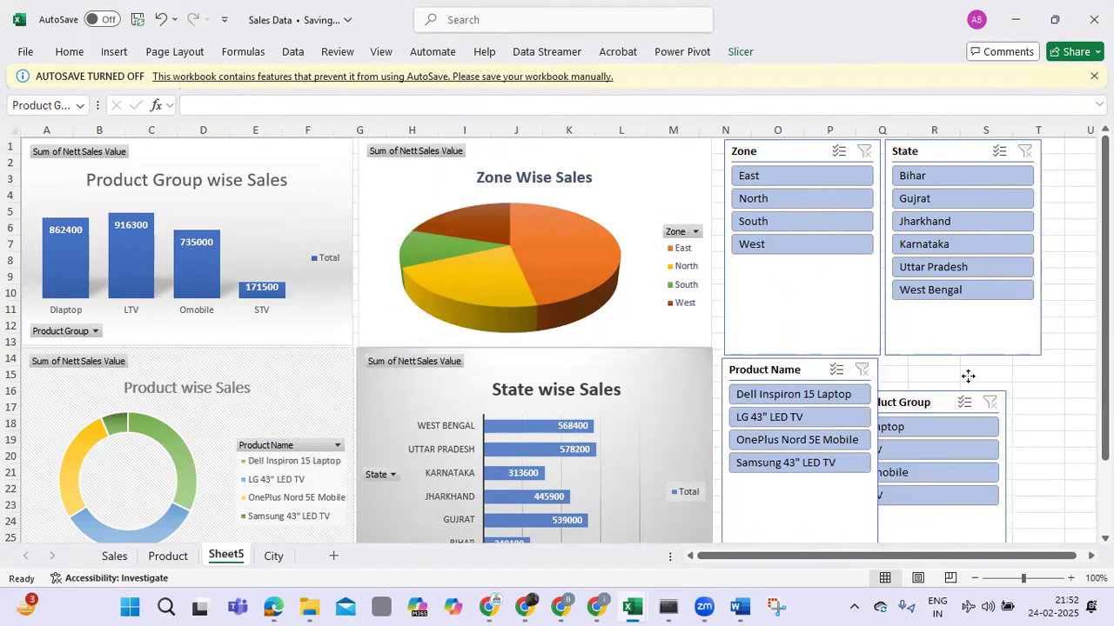
left_click_drag(957, 367, 958, 368)
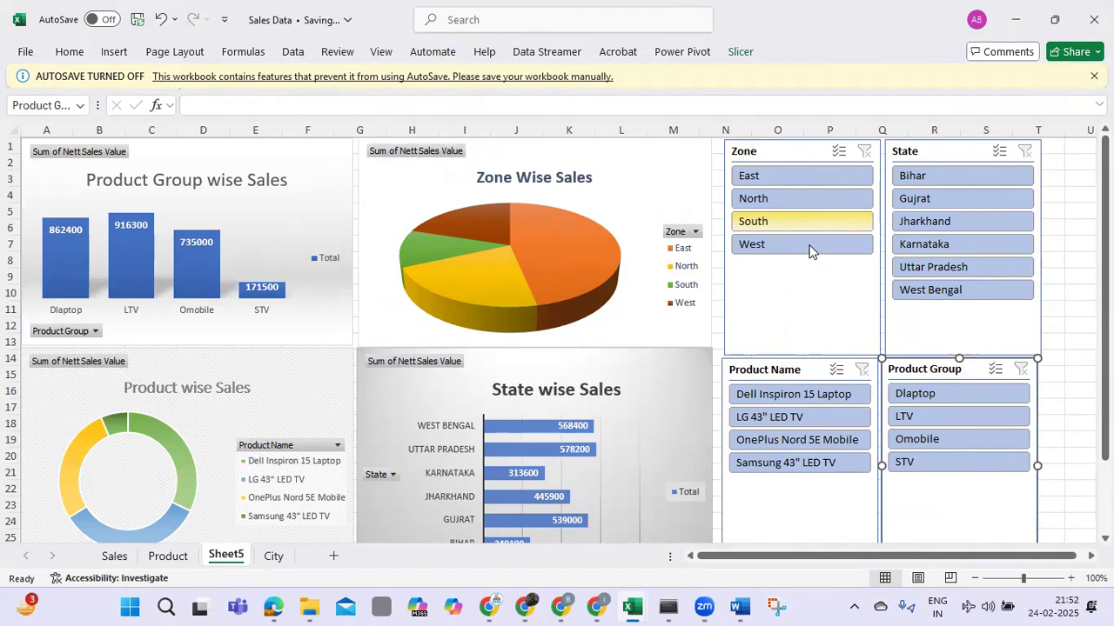
Test the Zone slicer by filtering to East, and reselect all zones from East to West.
left_click(788, 285)
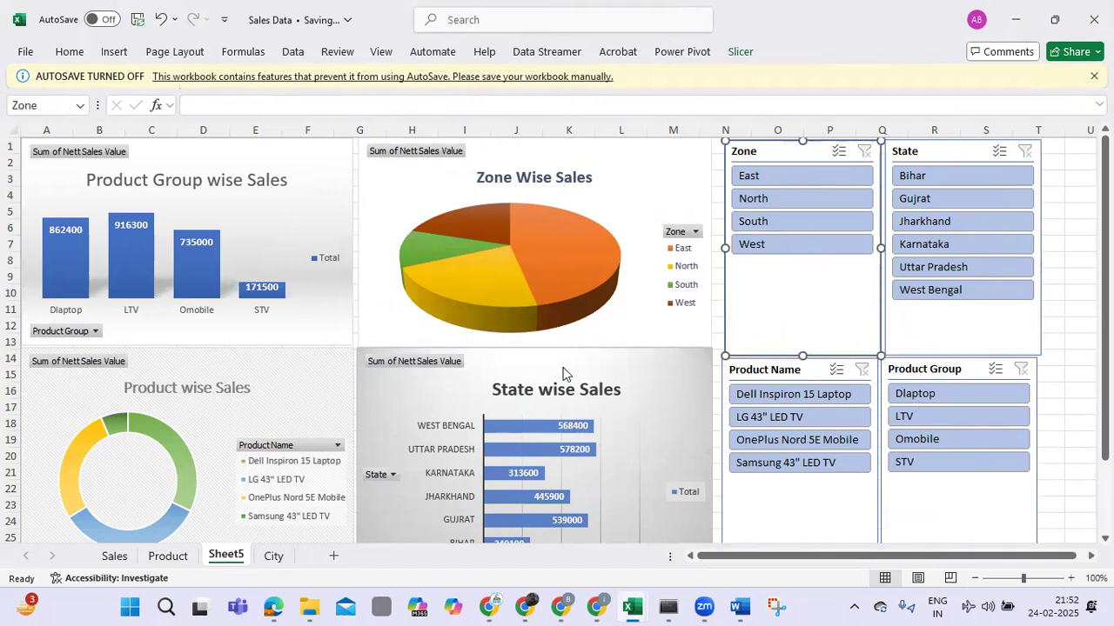
left_click(768, 174)
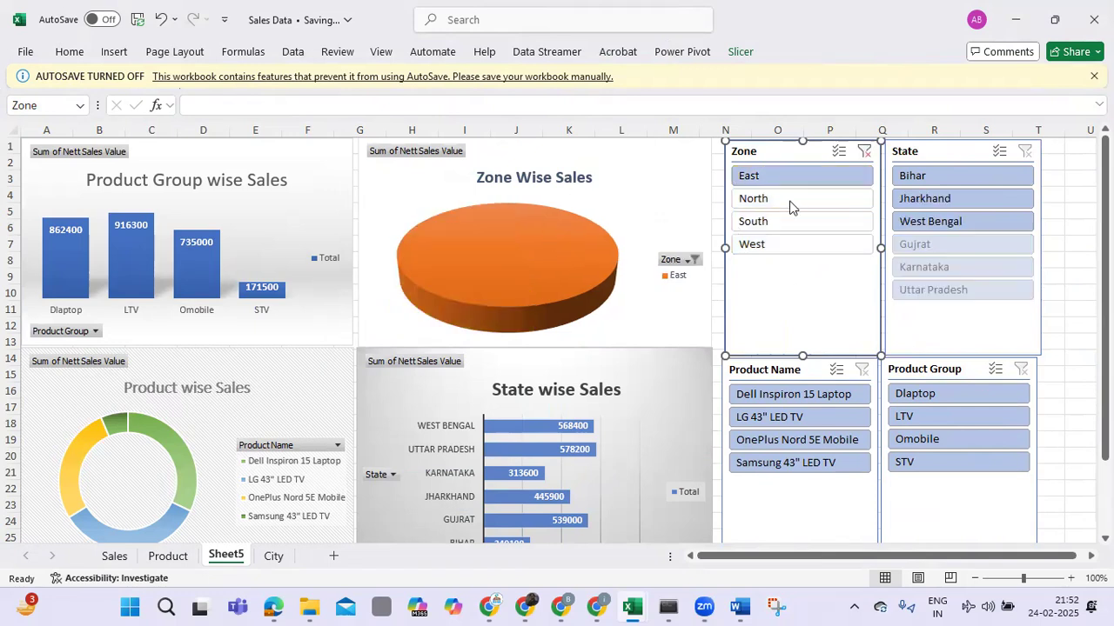
left_click(785, 247, "shift")
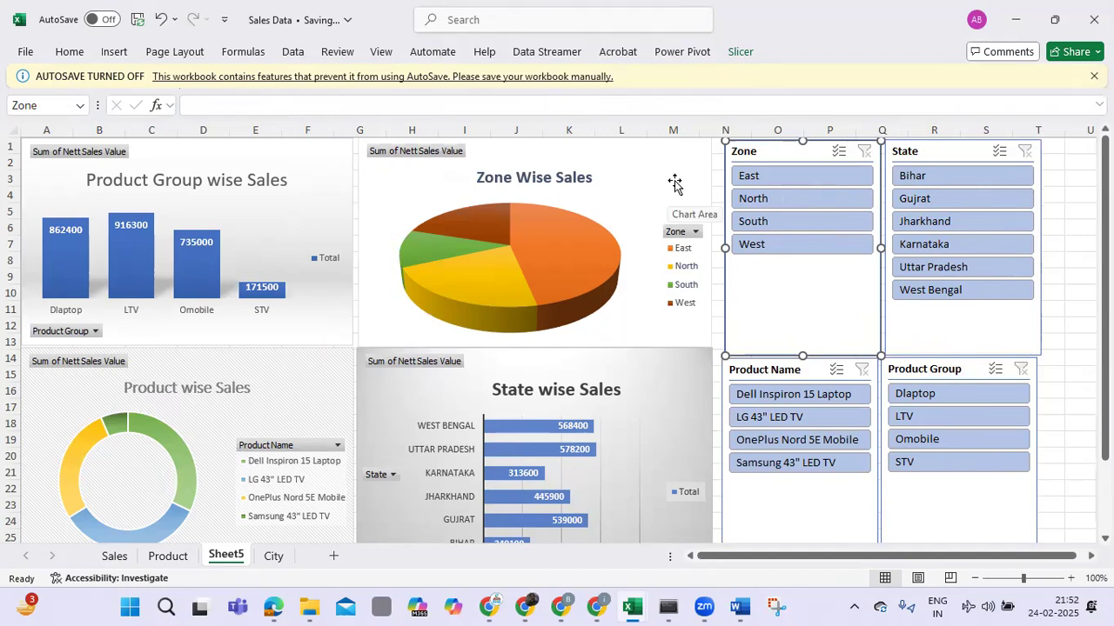
Try to select the Zone, State, Product Name and Product Group slicers together and access their shared slicer options.
left_click(701, 178)
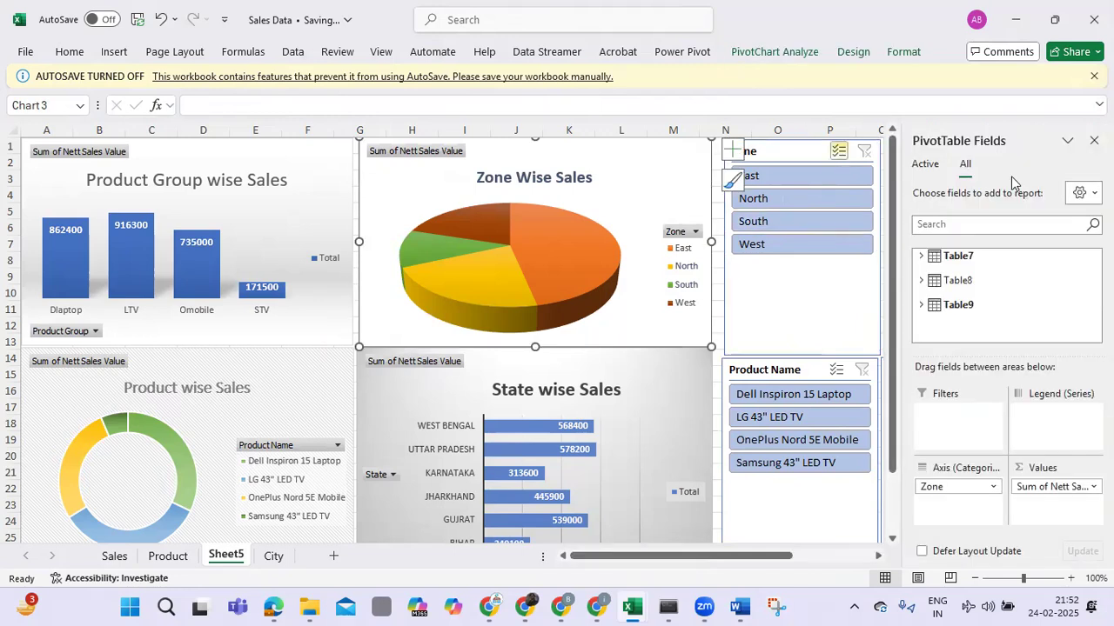
left_click(804, 156)
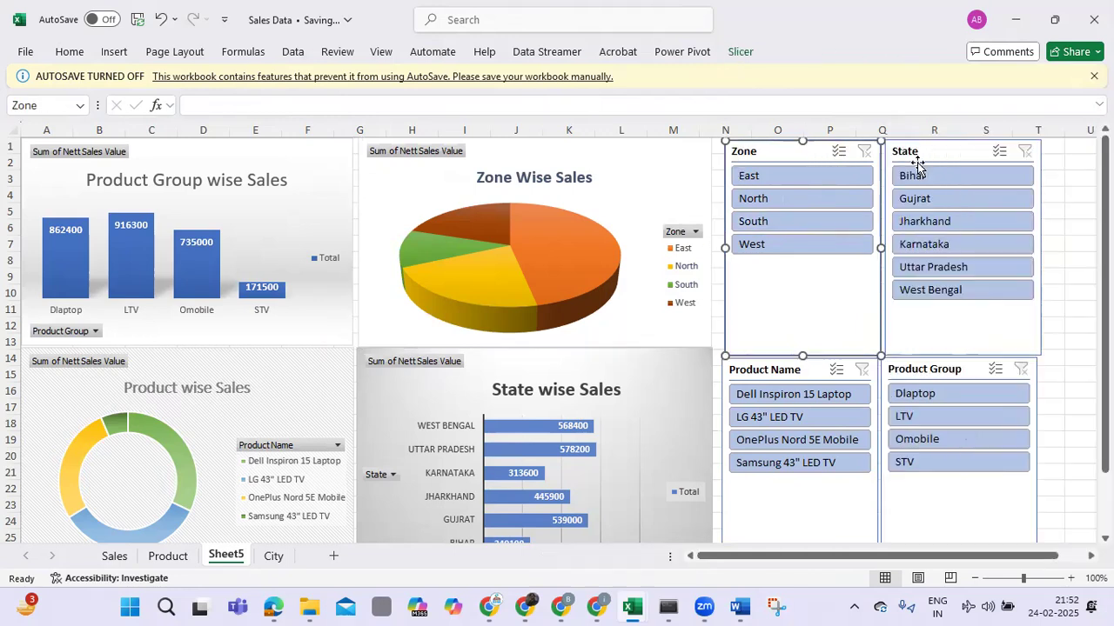
left_click(930, 153, "ctrl")
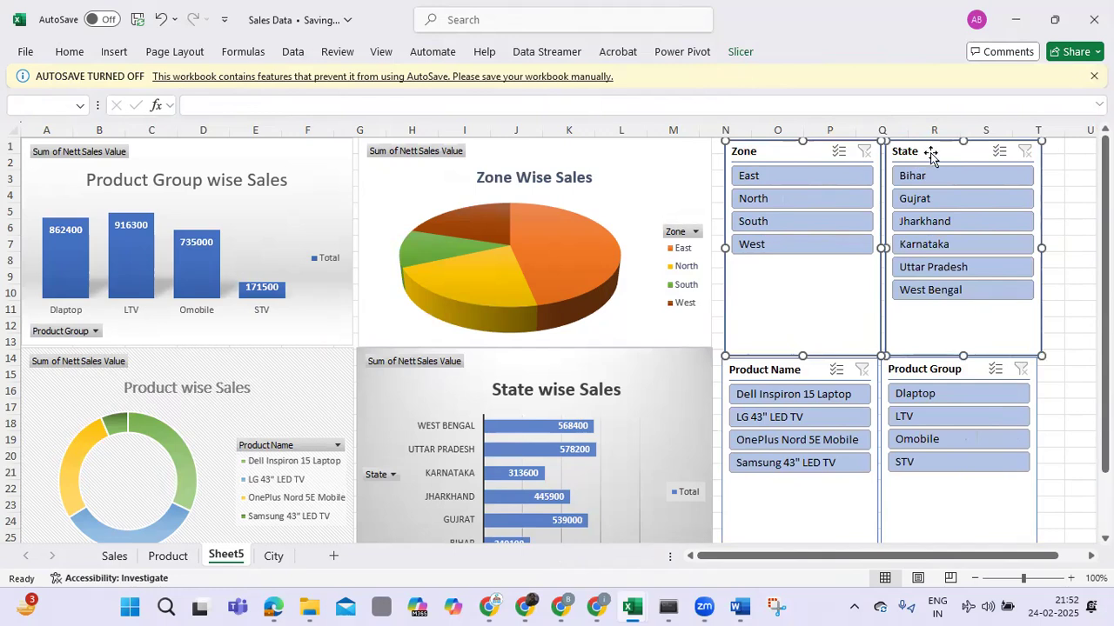
left_click(815, 373, "ctrl")
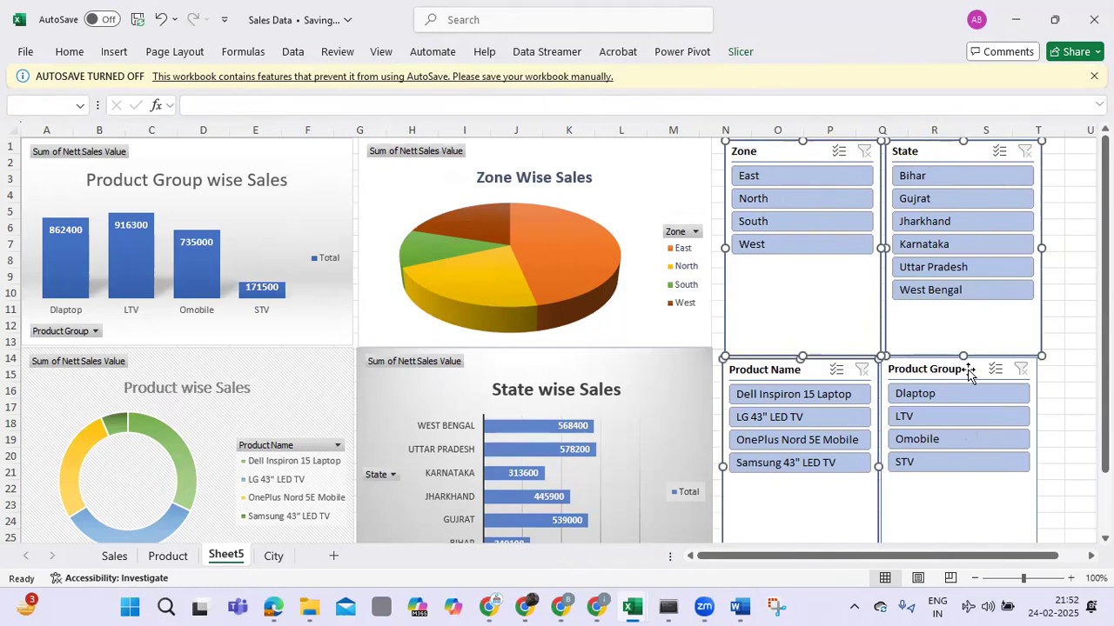
left_click(973, 371, "ctrl")
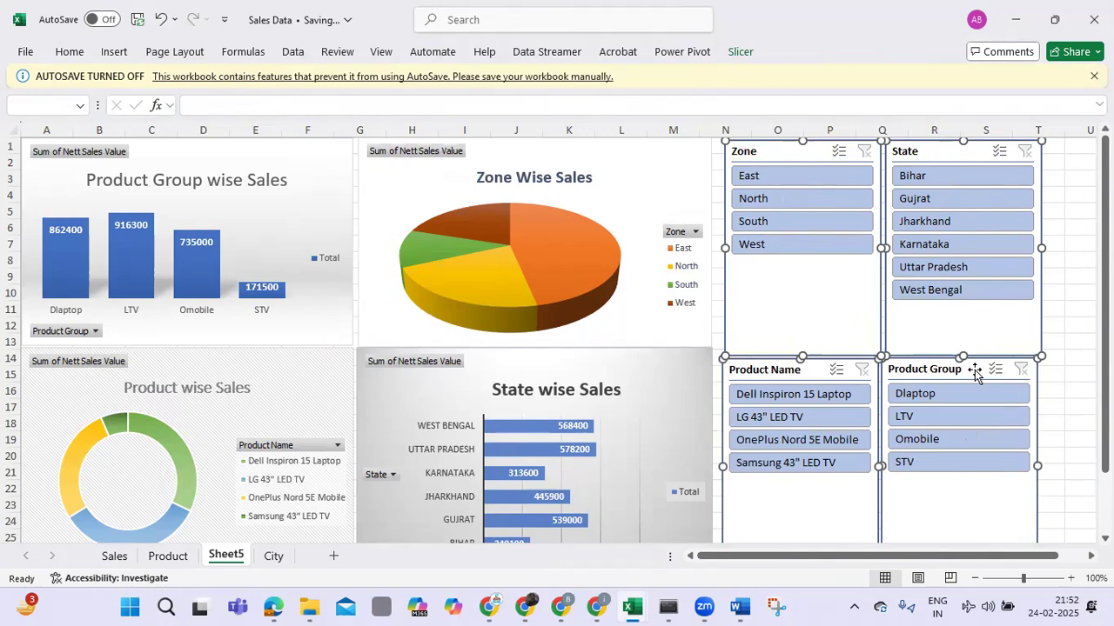
left_click(741, 52)
double_click(1055, 295)
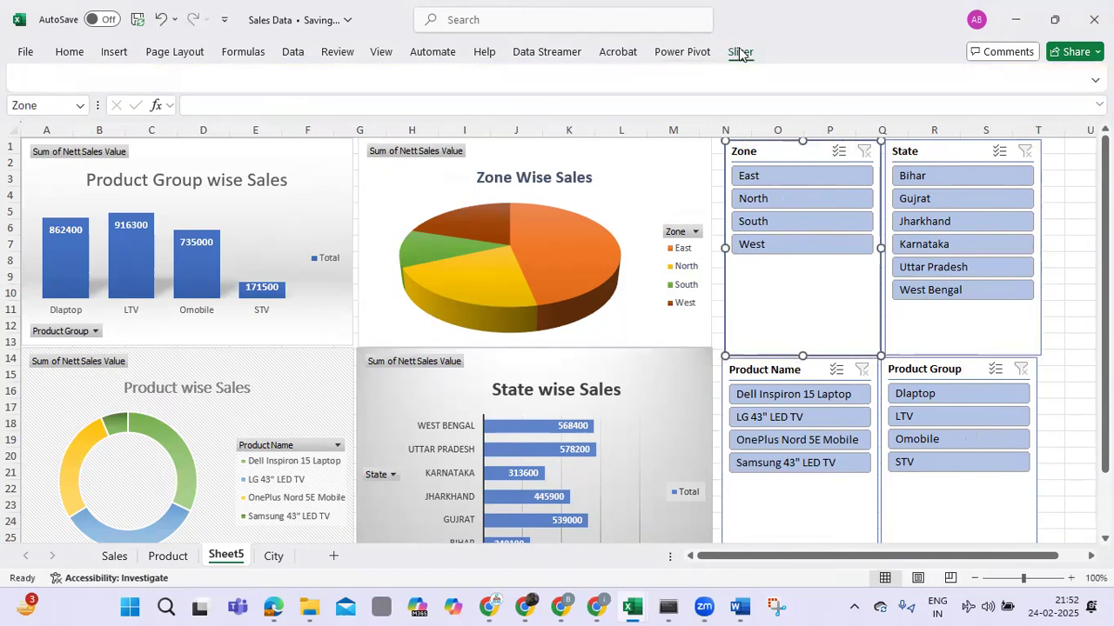
Connect the Zone slicer to all four charts on Sheet5 through its report connections.
left_click(739, 51)
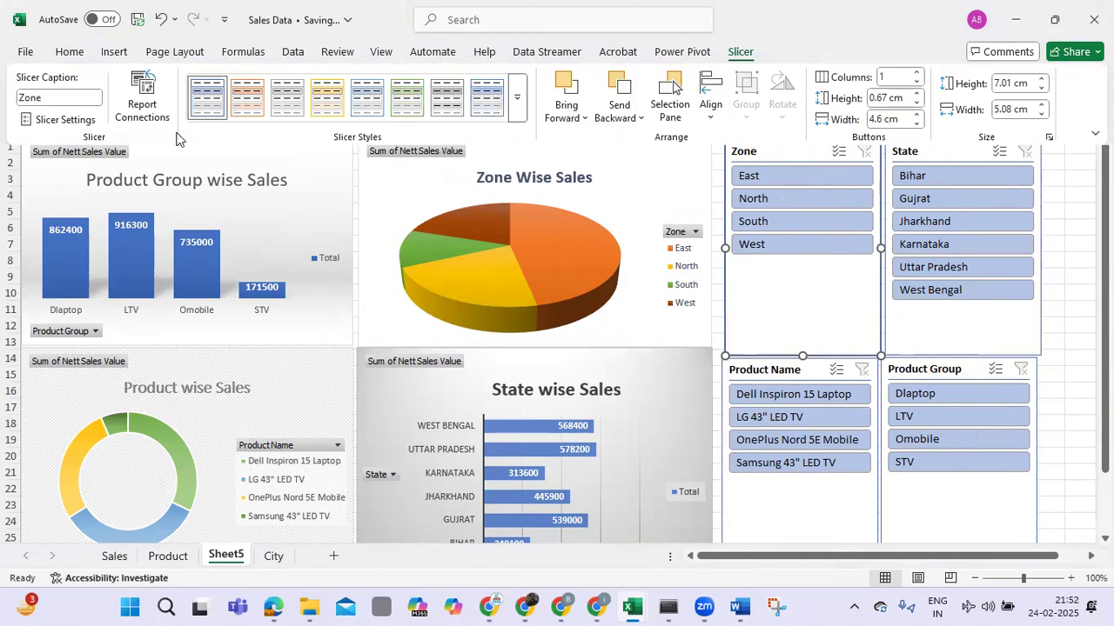
left_click(143, 109)
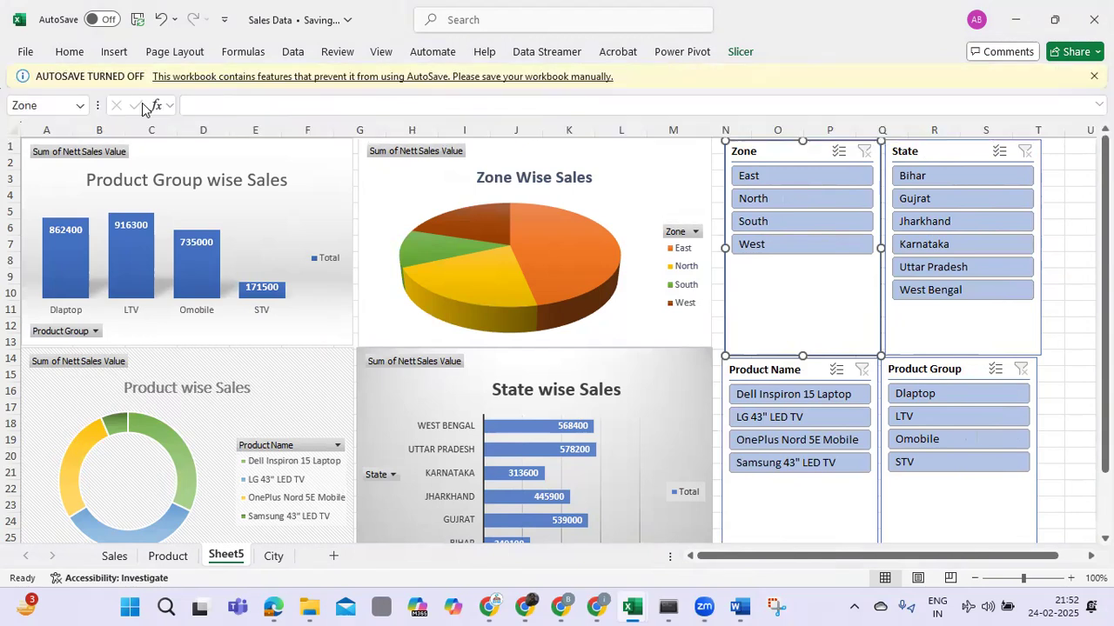
left_click(445, 214)
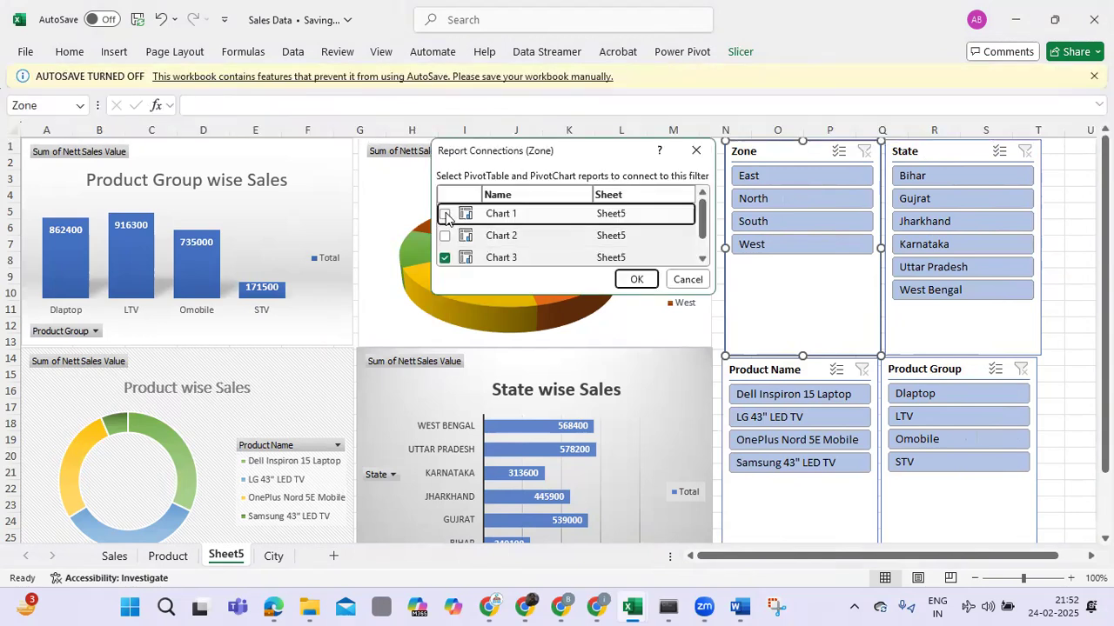
left_click(446, 235)
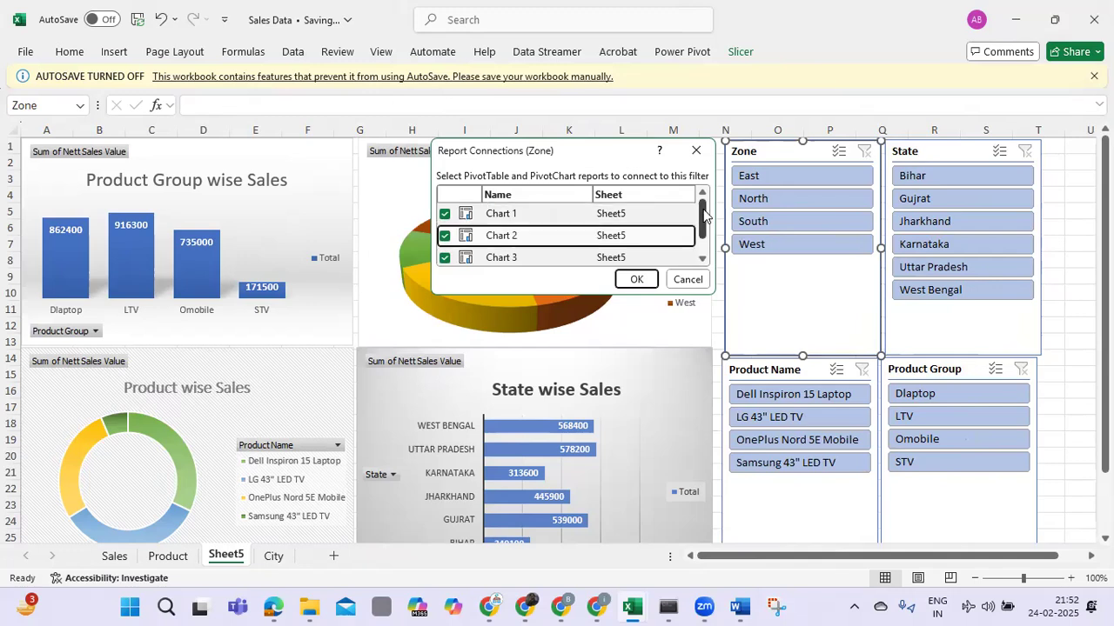
left_click_drag(703, 220, 707, 250)
left_click(445, 254)
left_click(629, 278)
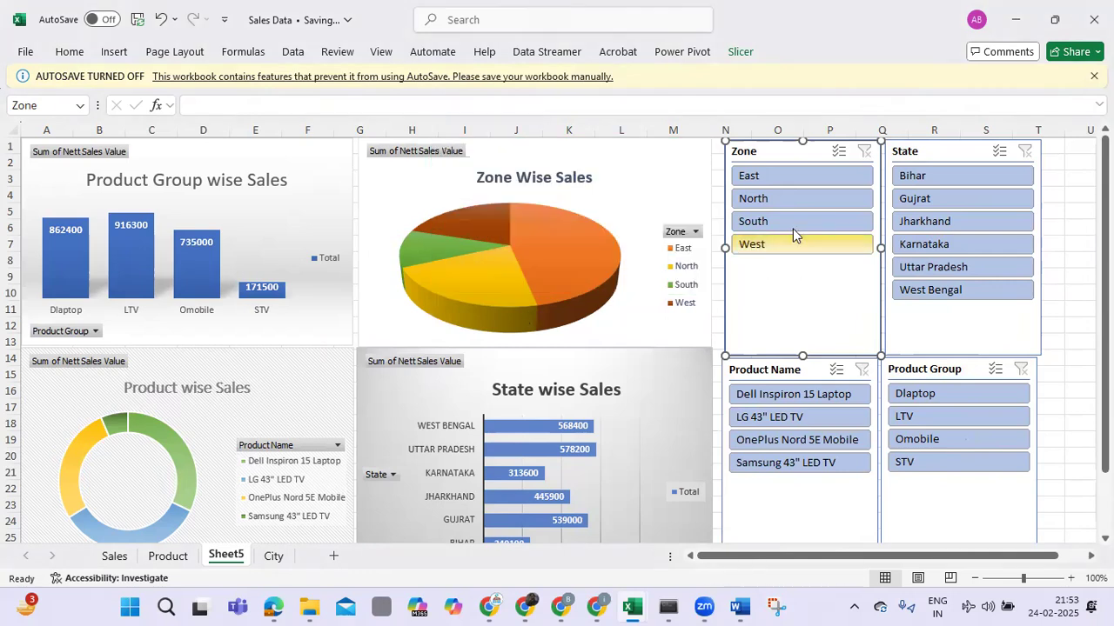
Connect the State slicer to Chart 1, Chart 2, Chart 3 and Chart 4 on Sheet5 through its report connections.
left_click(943, 335)
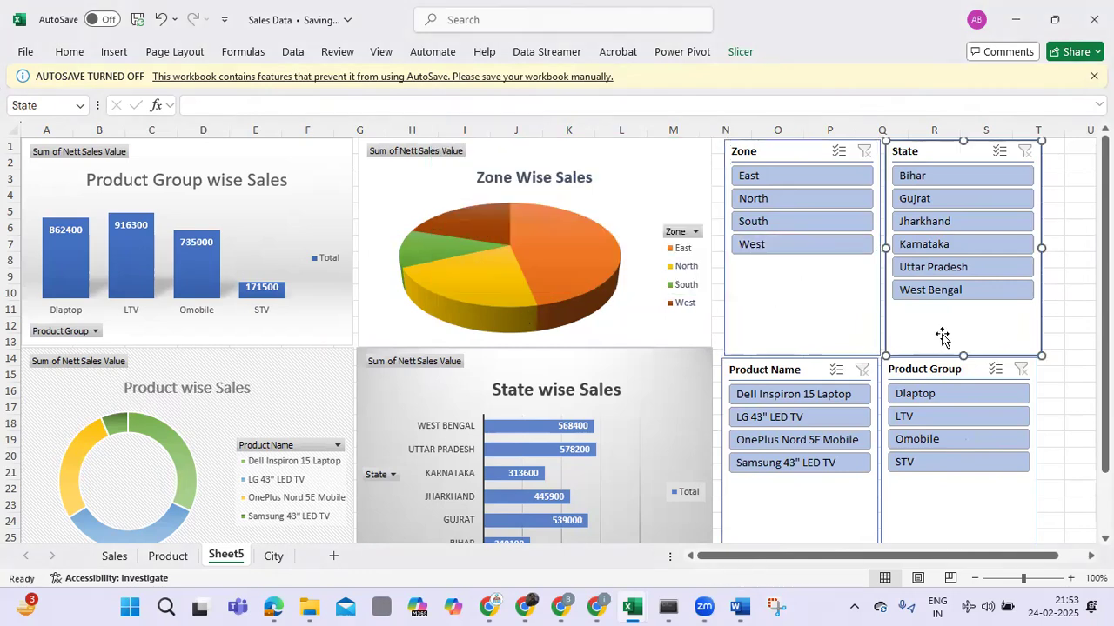
left_click(741, 51)
left_click(144, 98)
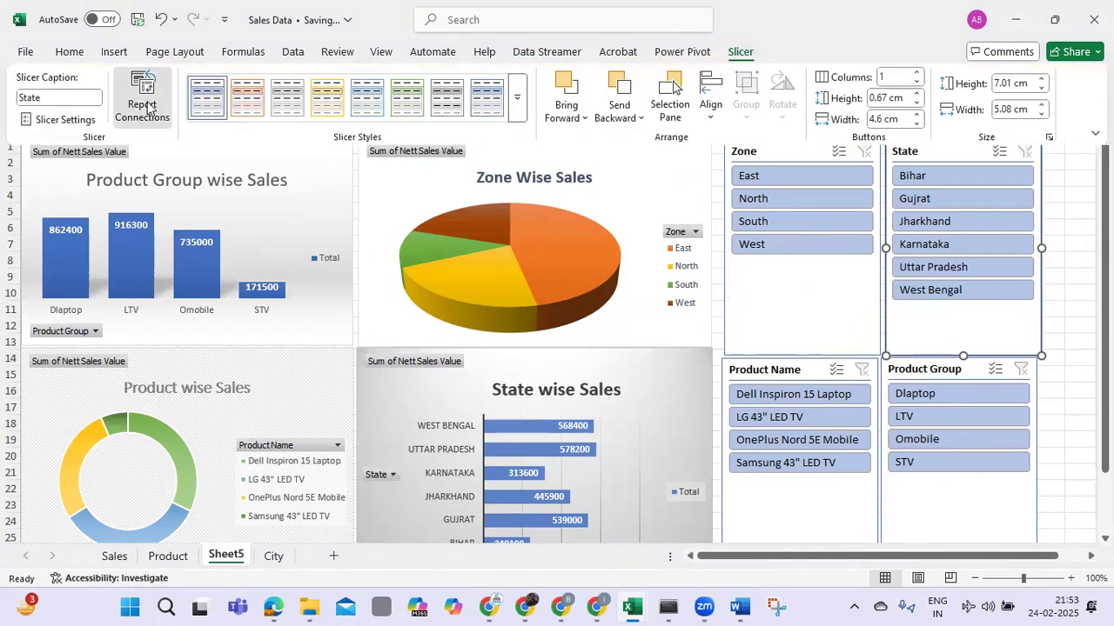
left_click(445, 215)
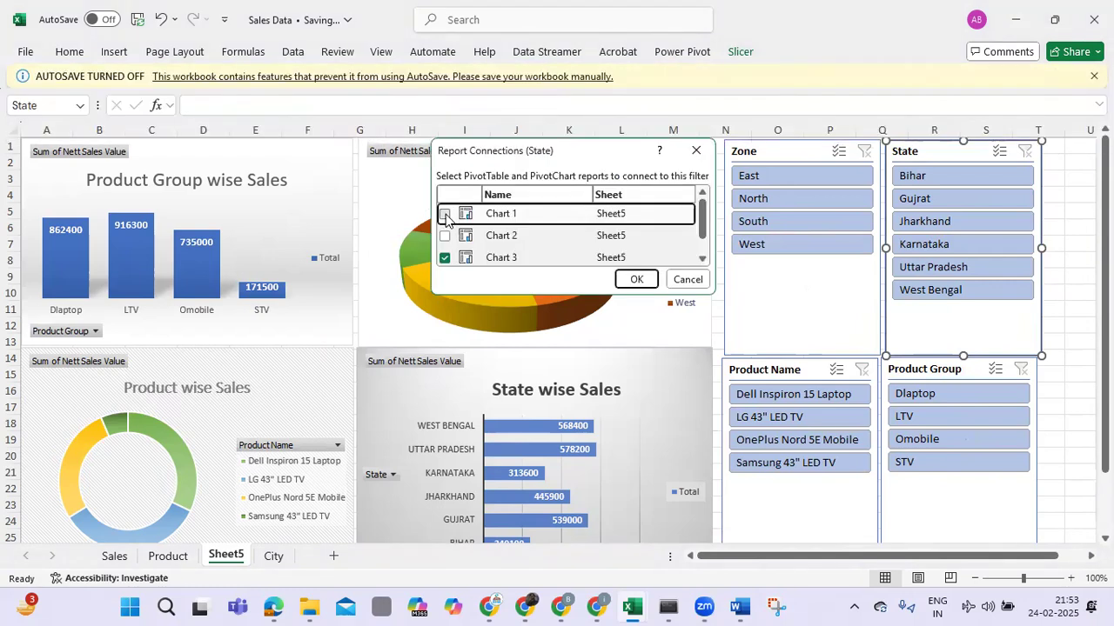
left_click(445, 236)
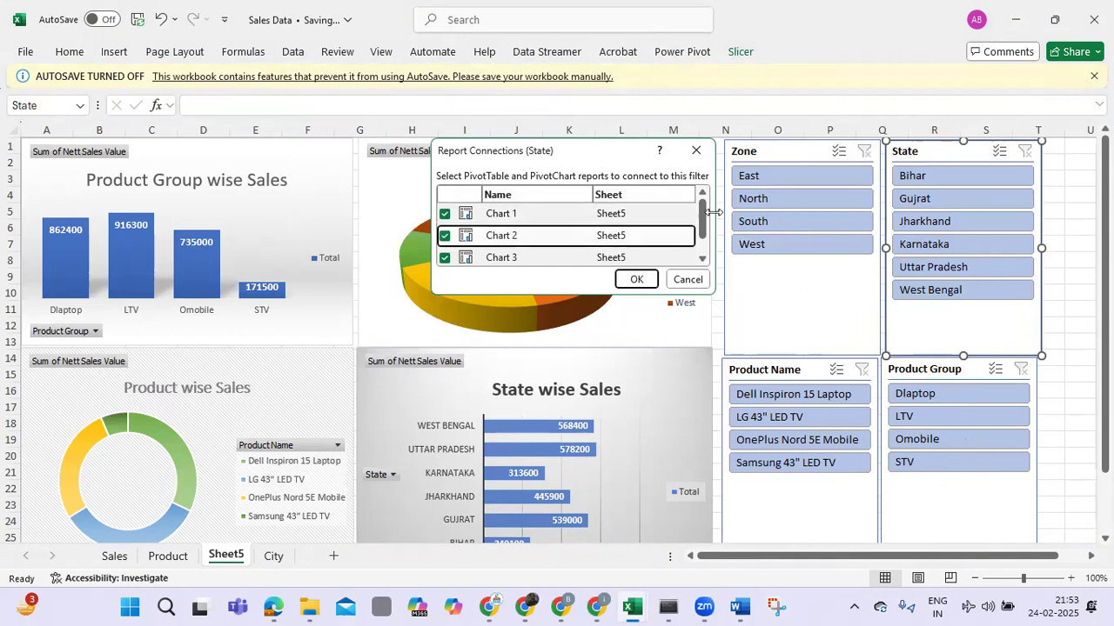
scroll(444, 256, "down", 1)
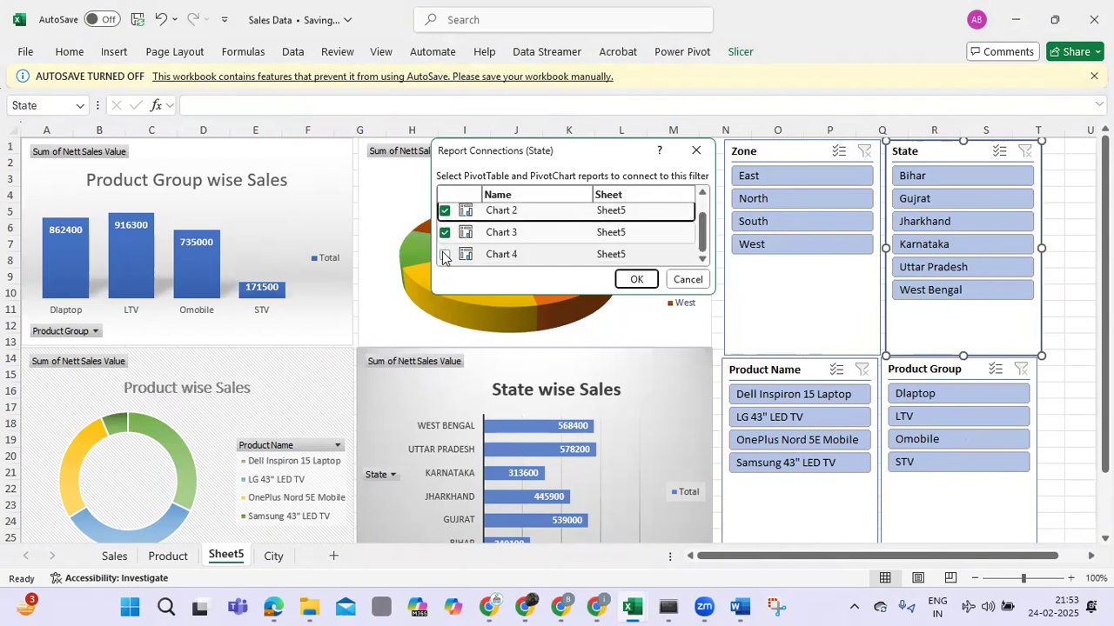
left_click(445, 256)
left_click(635, 278)
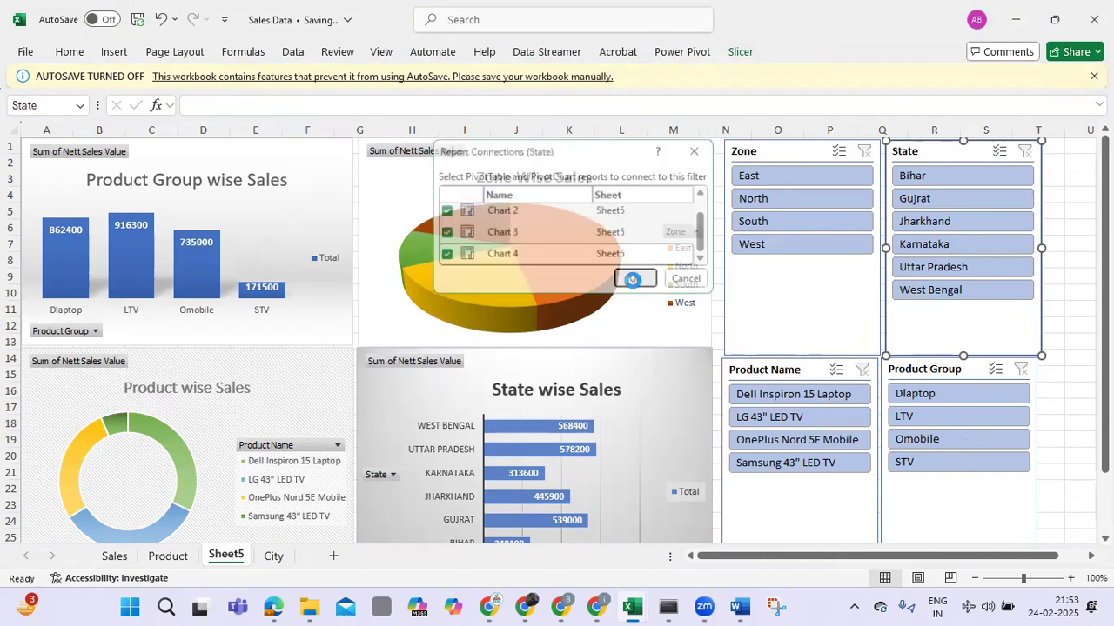
Connect the Product Name slicer to all four charts on Sheet5 through its report connections.
left_click(780, 507)
left_click(742, 54)
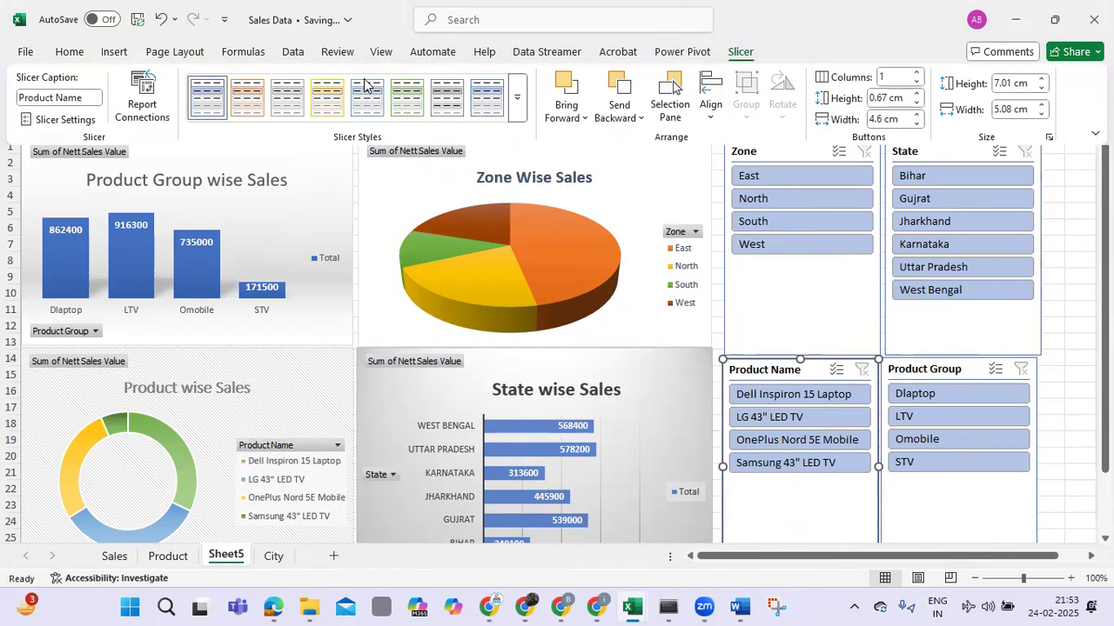
left_click(142, 96)
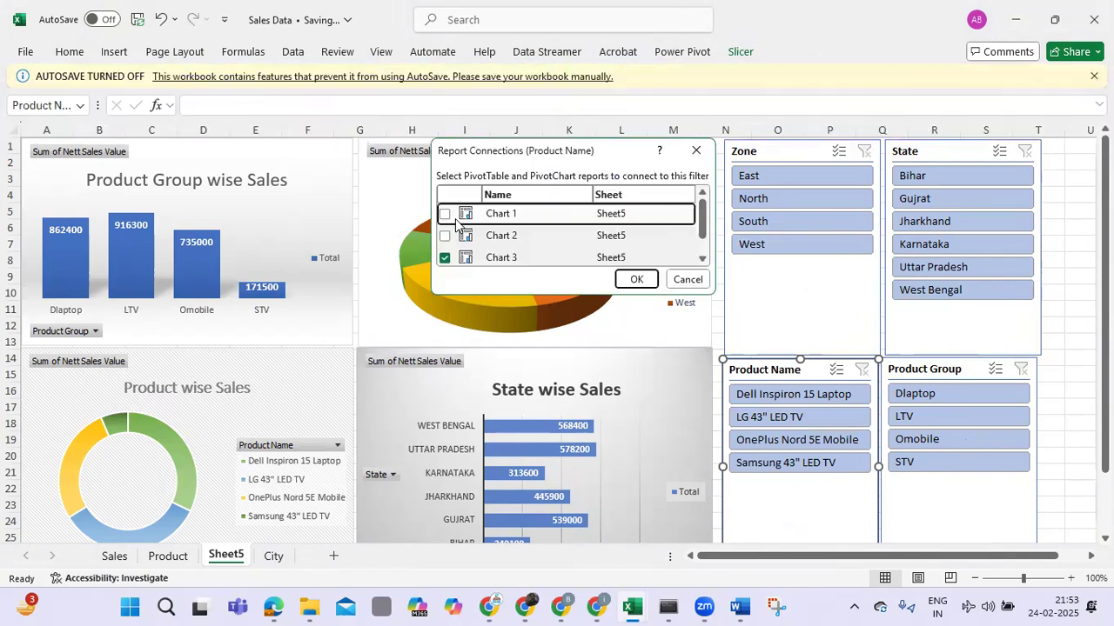
left_click(445, 235)
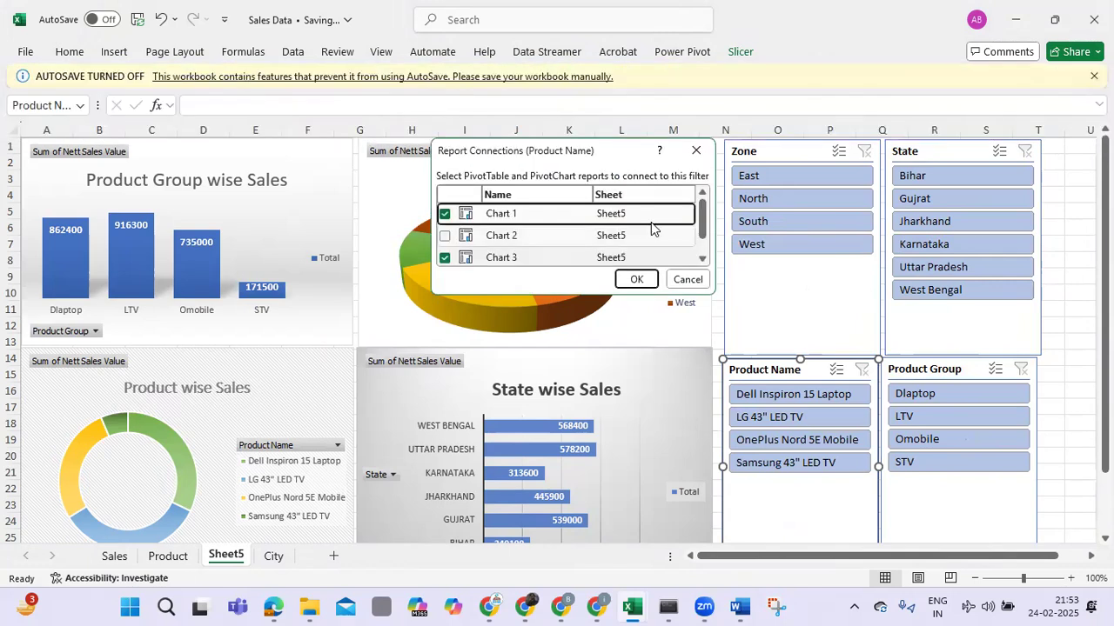
scroll(457, 256, "down", 1)
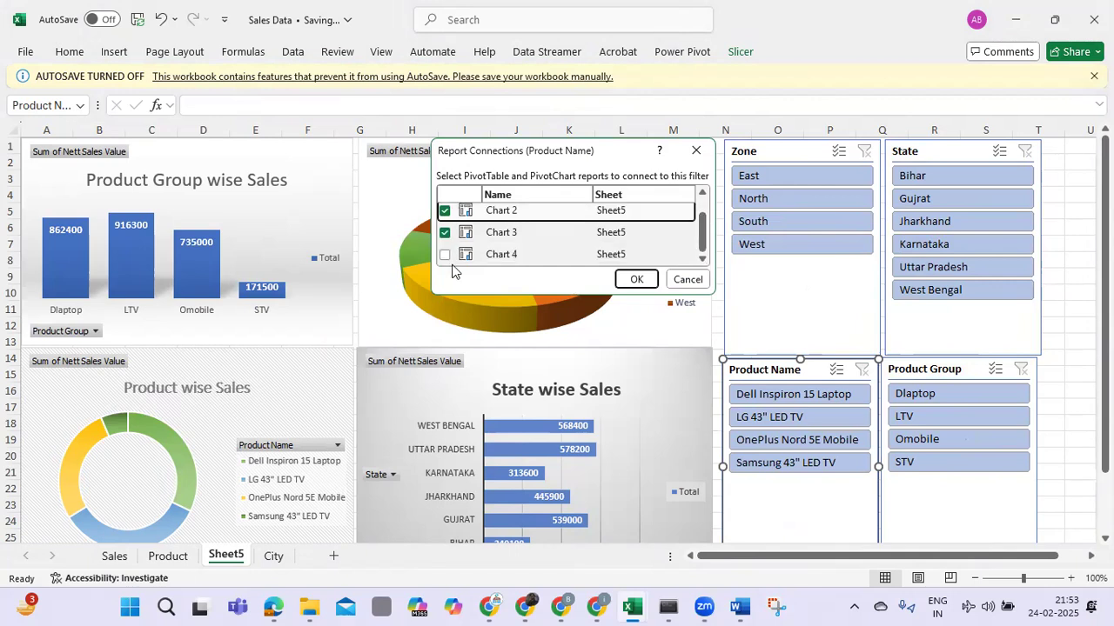
left_click(444, 257)
left_click(634, 279)
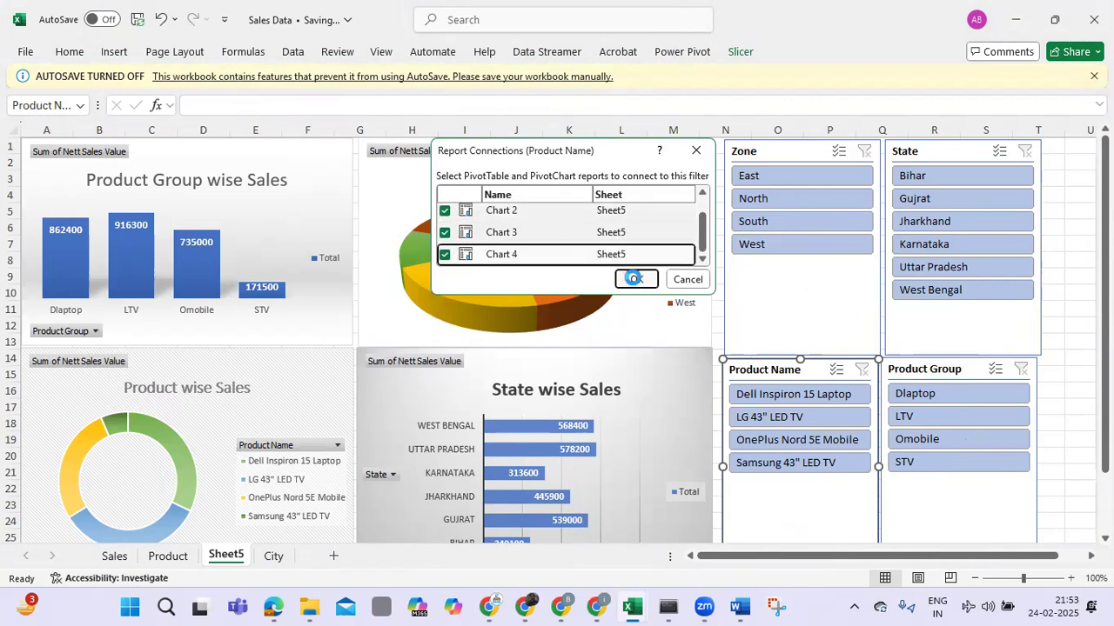
Connect the Product Group slicer to all four charts on Sheet5 through its report connections.
left_click(942, 509)
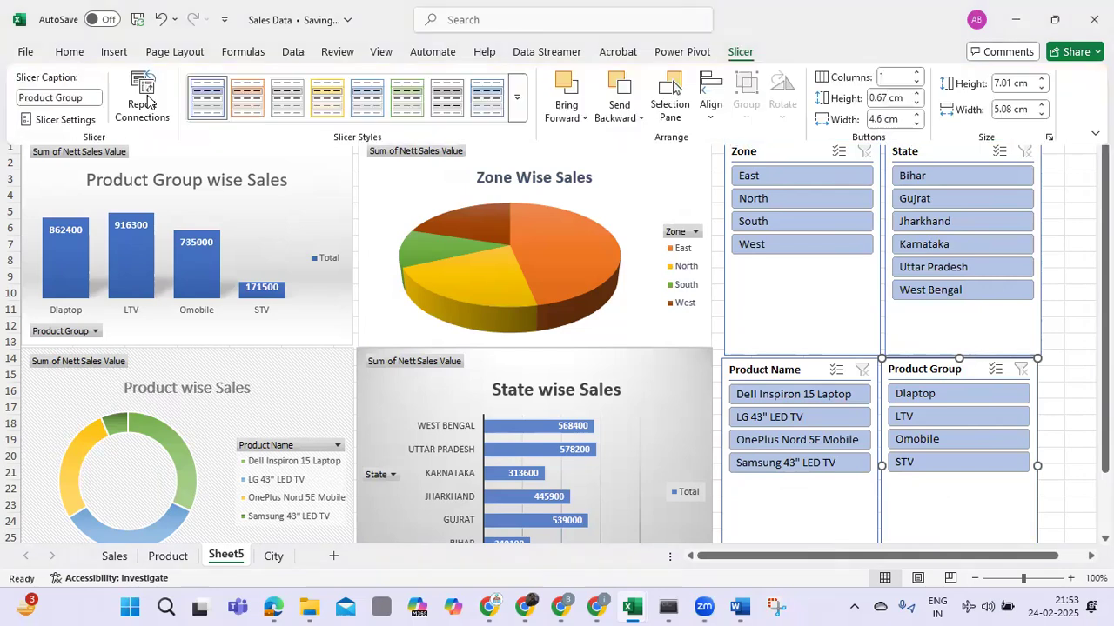
left_click(142, 103)
left_click(443, 214)
left_click(444, 236)
left_click(702, 258)
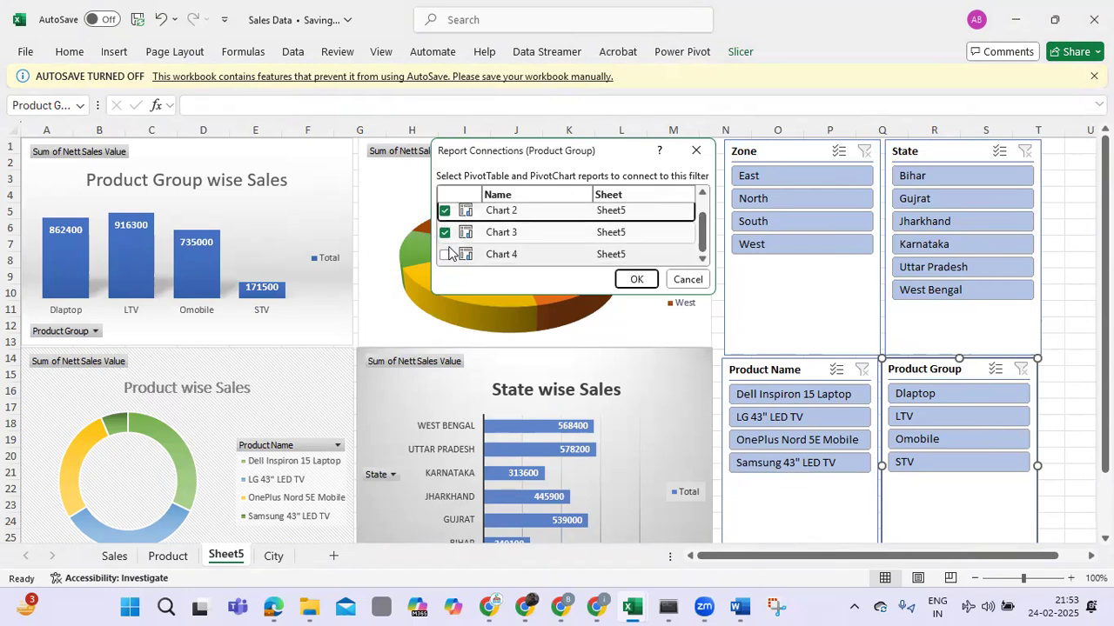
left_click(445, 254)
left_click(534, 258)
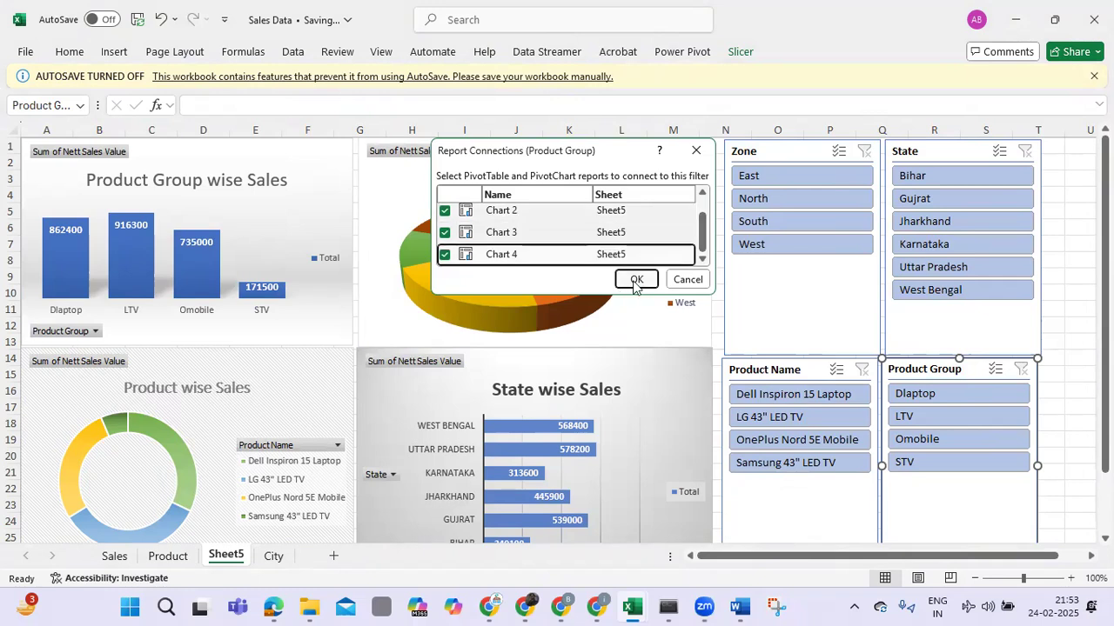
left_click(636, 279)
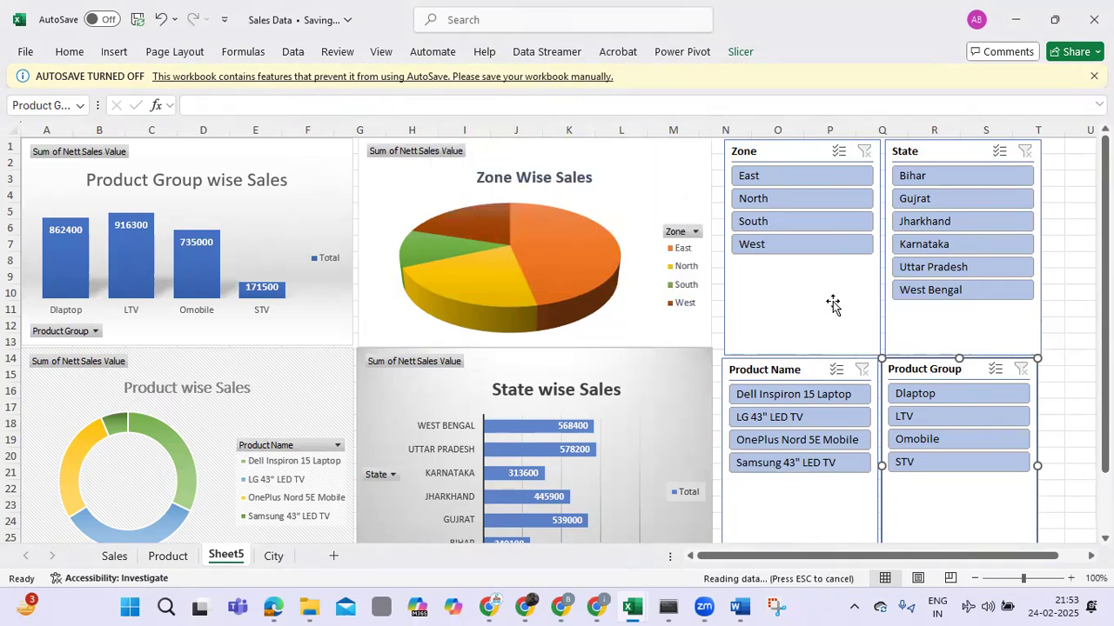
Test the Zone slicer on the charts by filtering to East, North and South in turn, and reselect all zones.
left_click(778, 178)
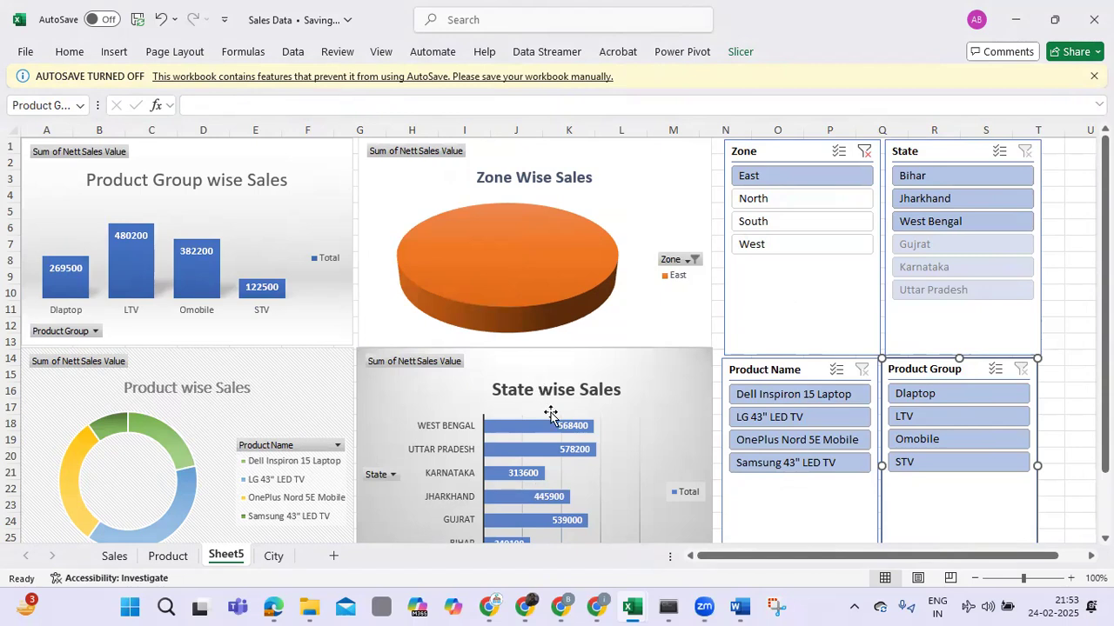
left_click(779, 198)
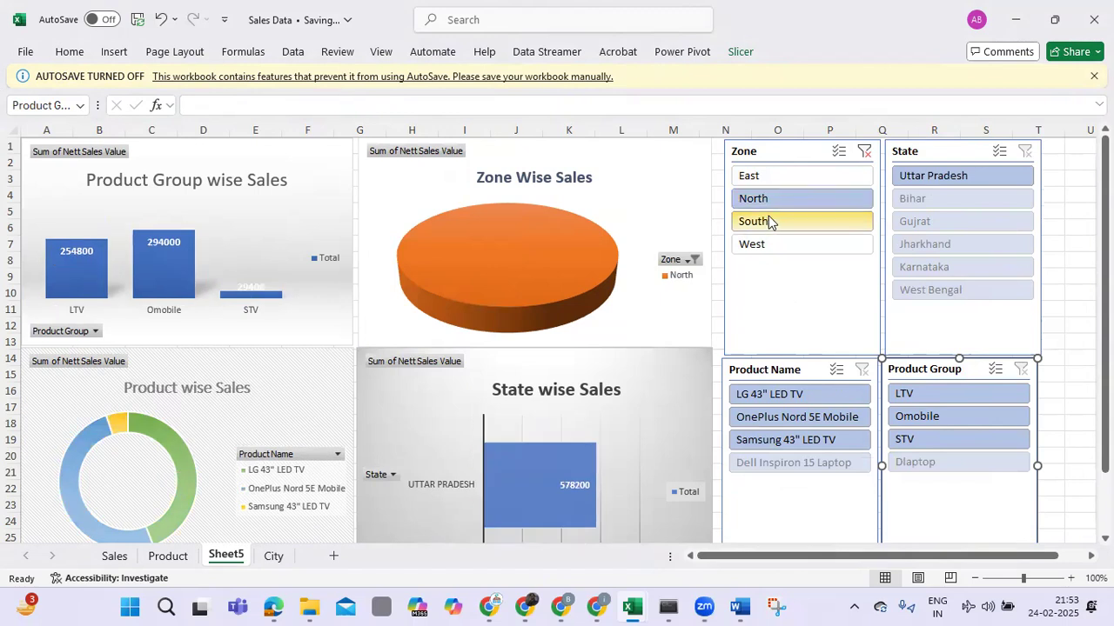
left_click(767, 217)
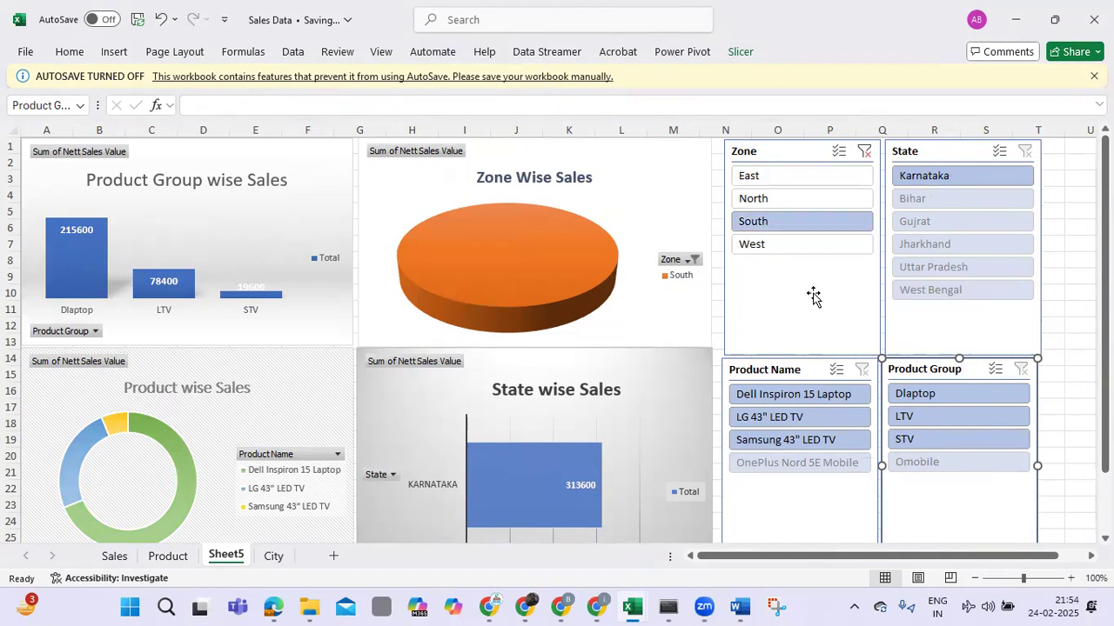
left_click_drag(769, 184, 767, 247)
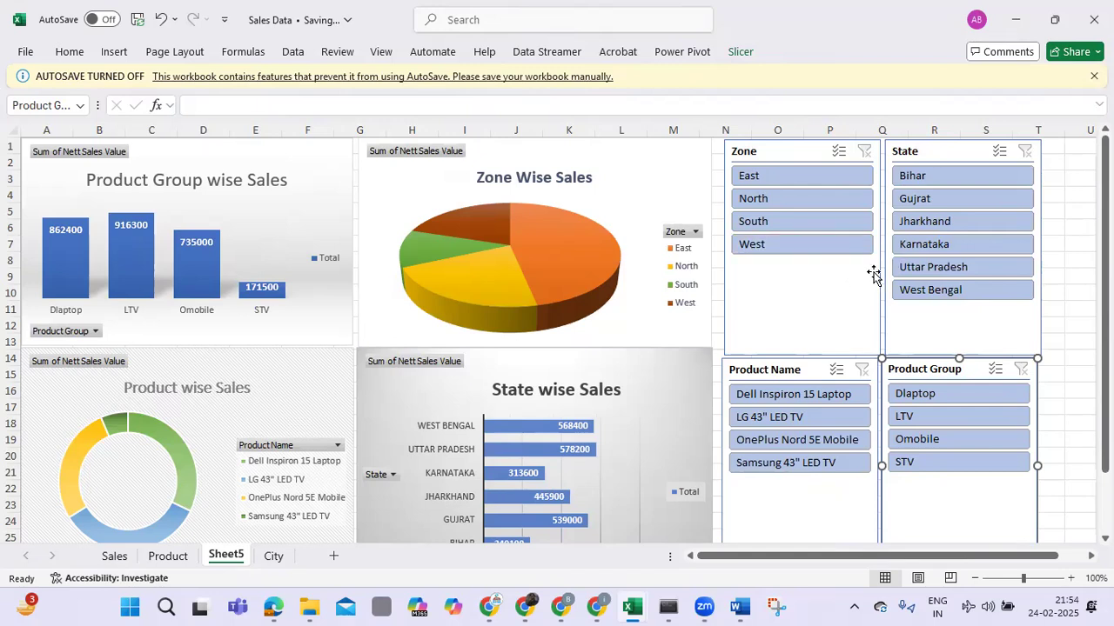
Test the State slicer with Bihar and the Product Name slicer with LG 43" LED TV, reselecting all items in each after its test.
left_click(919, 181)
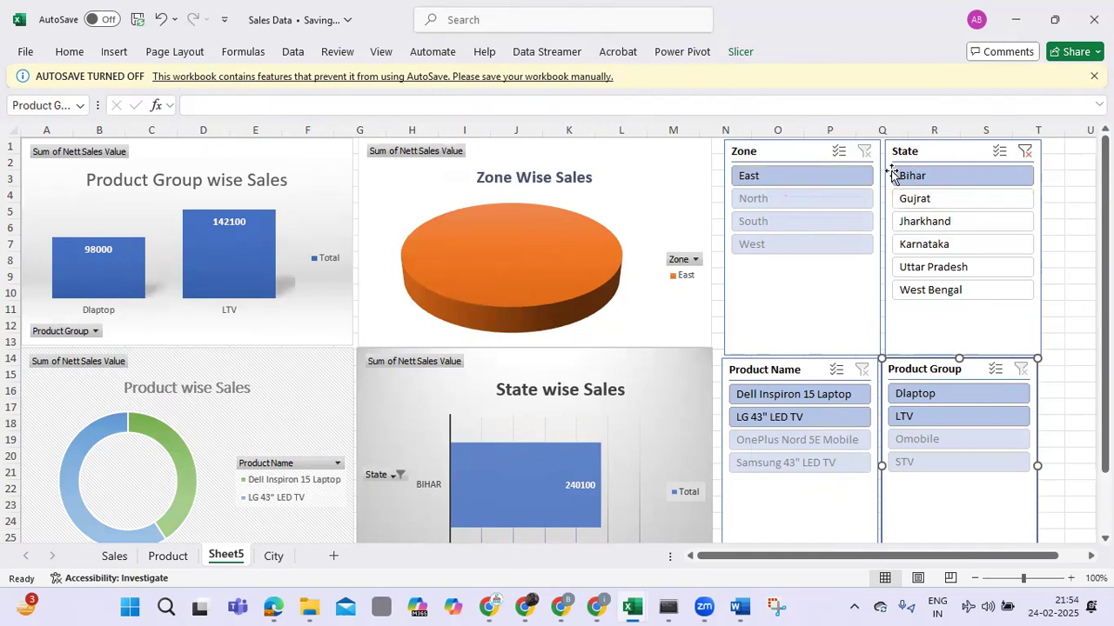
left_click_drag(916, 178, 914, 291)
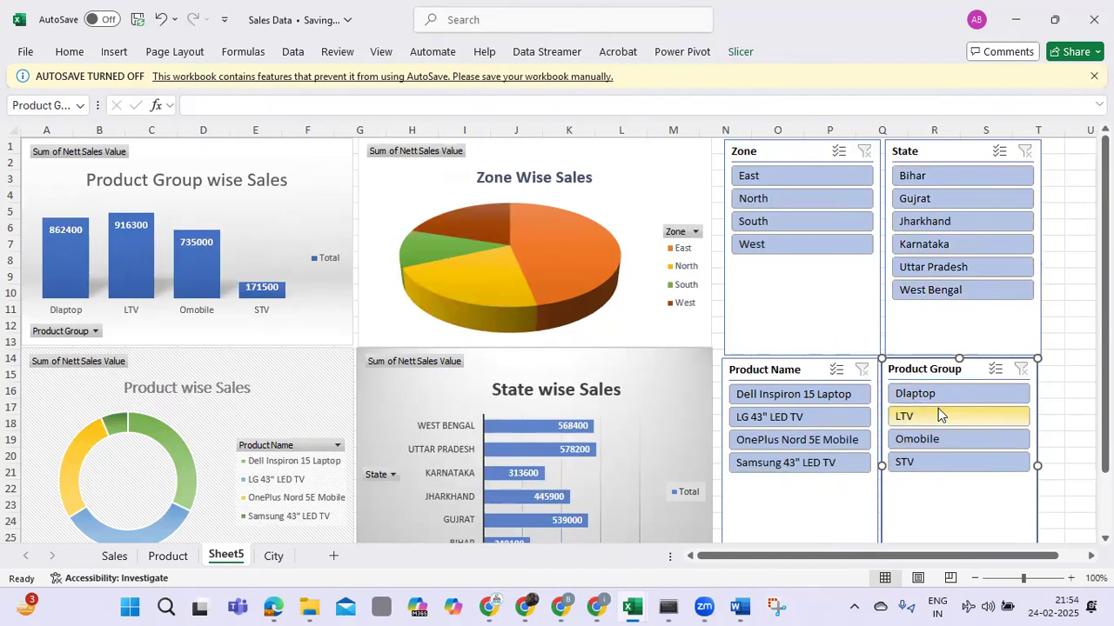
left_click(785, 421)
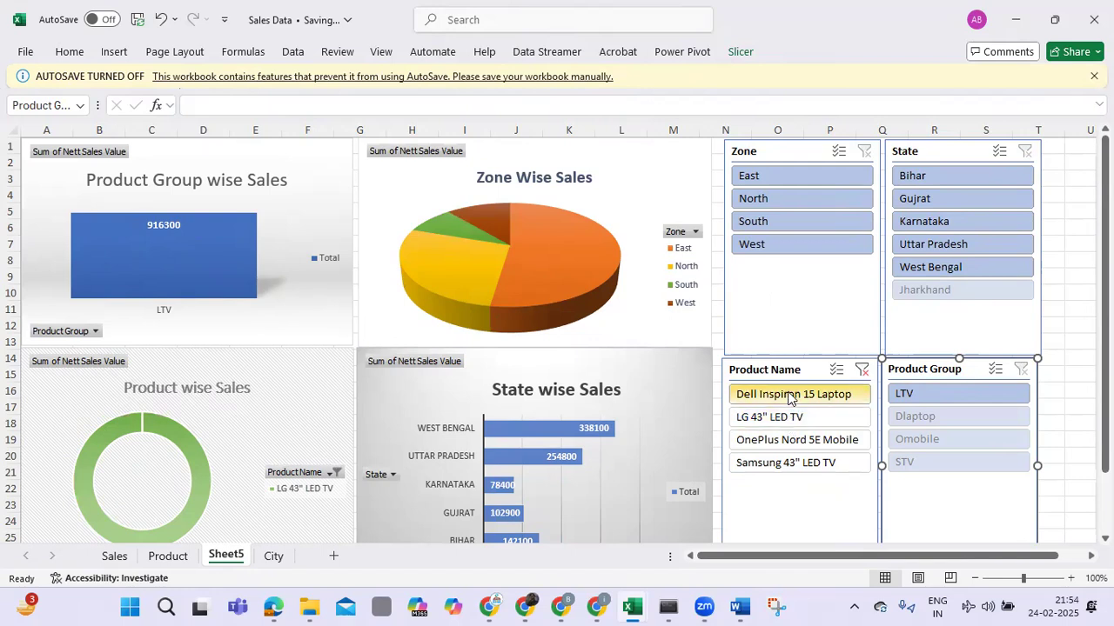
left_click_drag(790, 447, 785, 472)
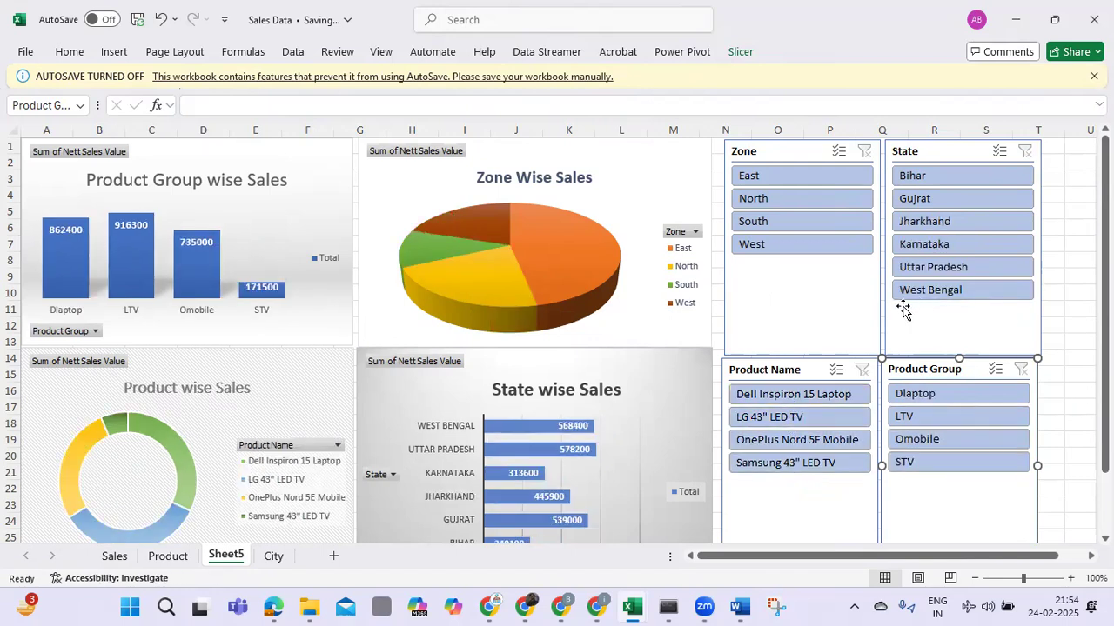
Shorten the Zone and State slicers from below so each frame ends just under its last item.
left_click(797, 339)
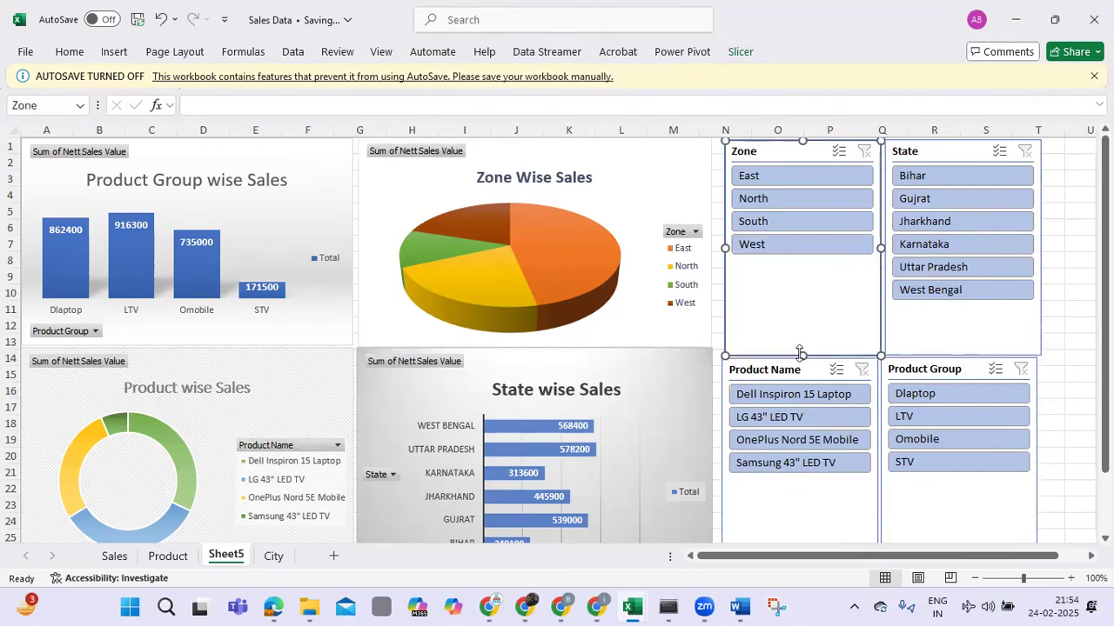
left_click_drag(803, 356, 798, 260)
left_click(944, 336)
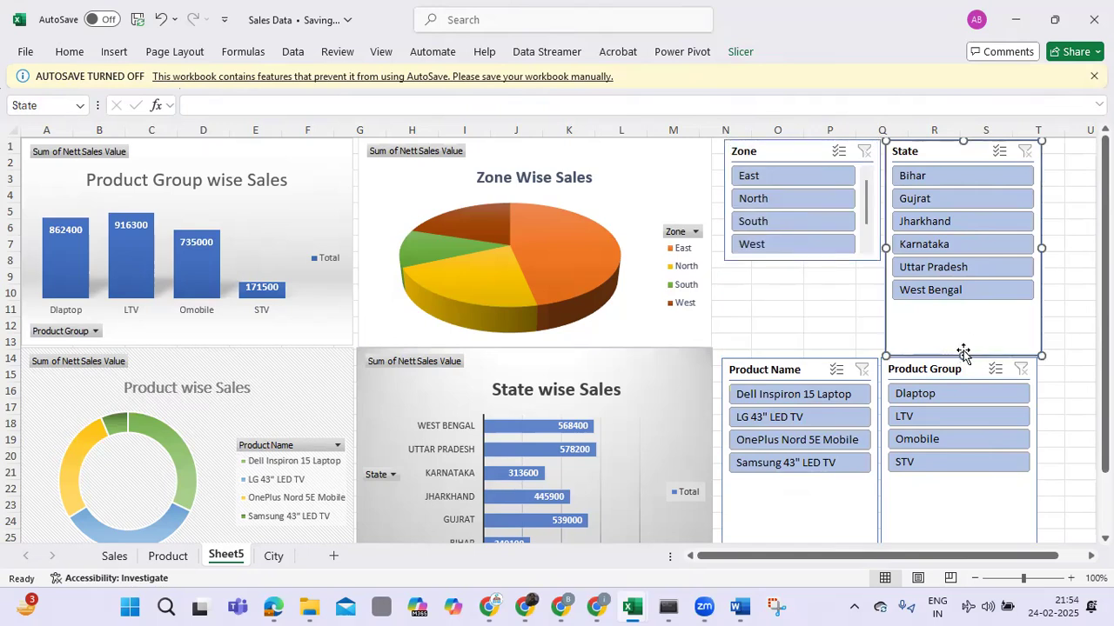
left_click_drag(963, 352, 969, 306)
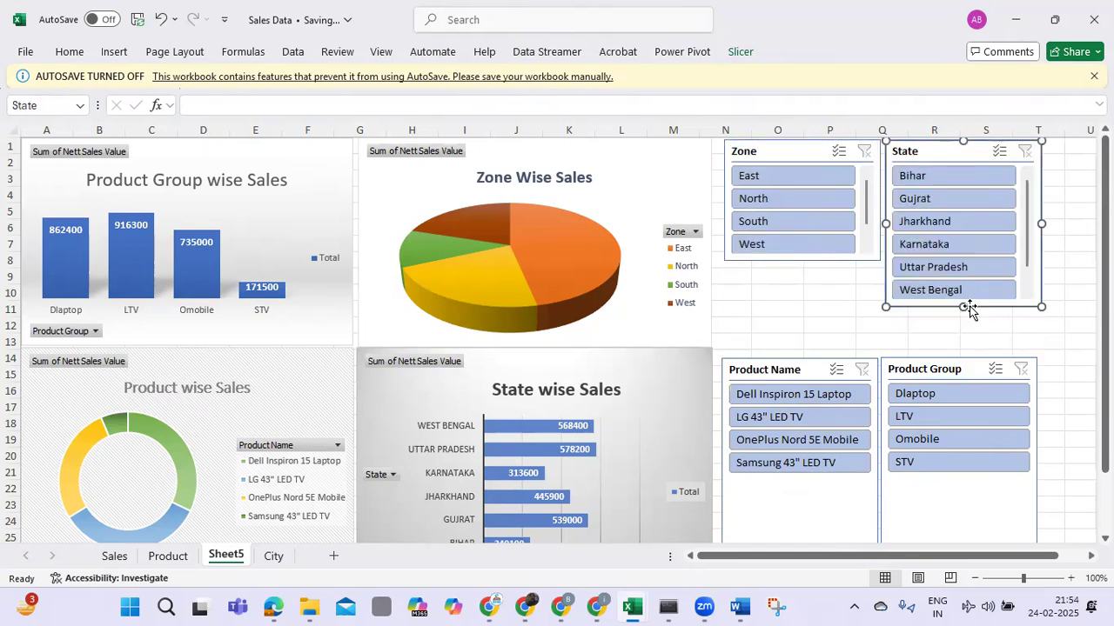
left_click(791, 160)
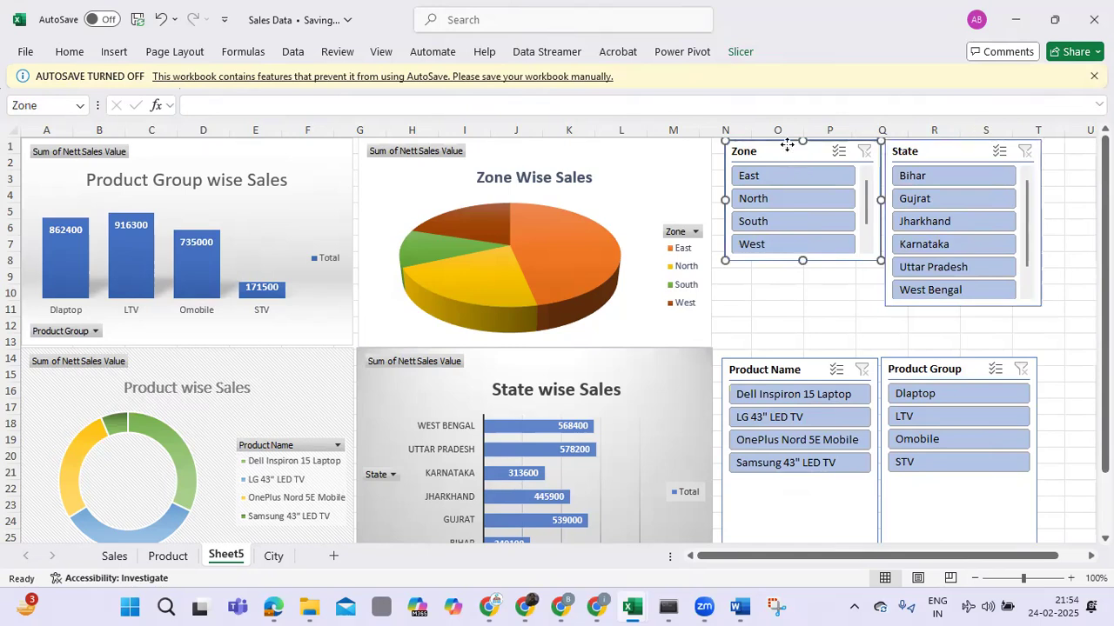
Shorten the Product Name and Product Group slicers from below so each frame ends just under its last item.
left_click(784, 369)
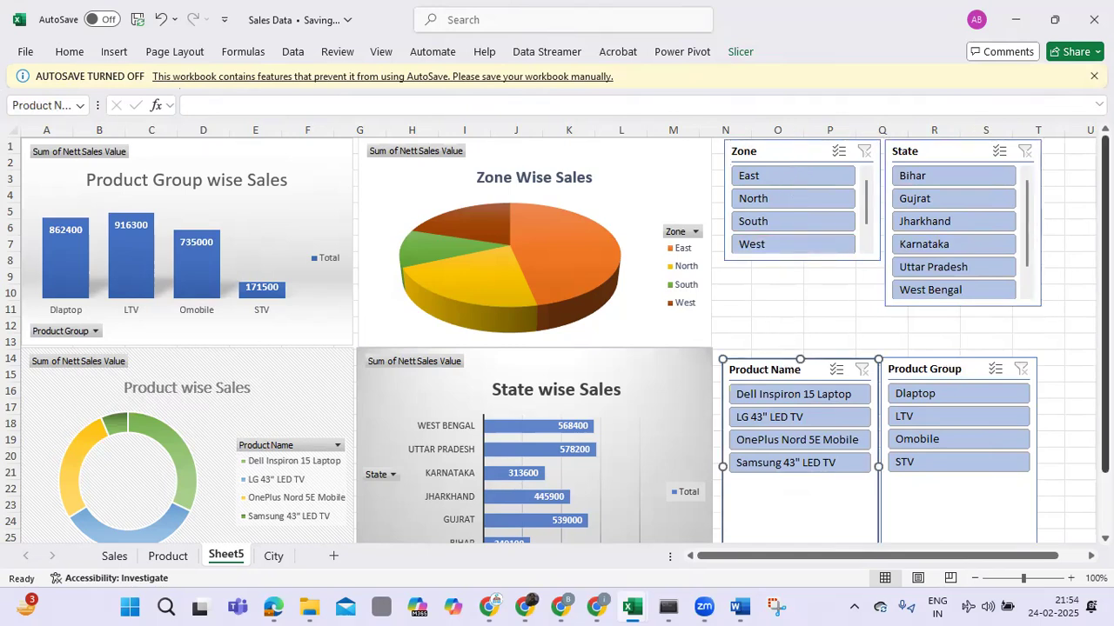
scroll(801, 487, "down", 1)
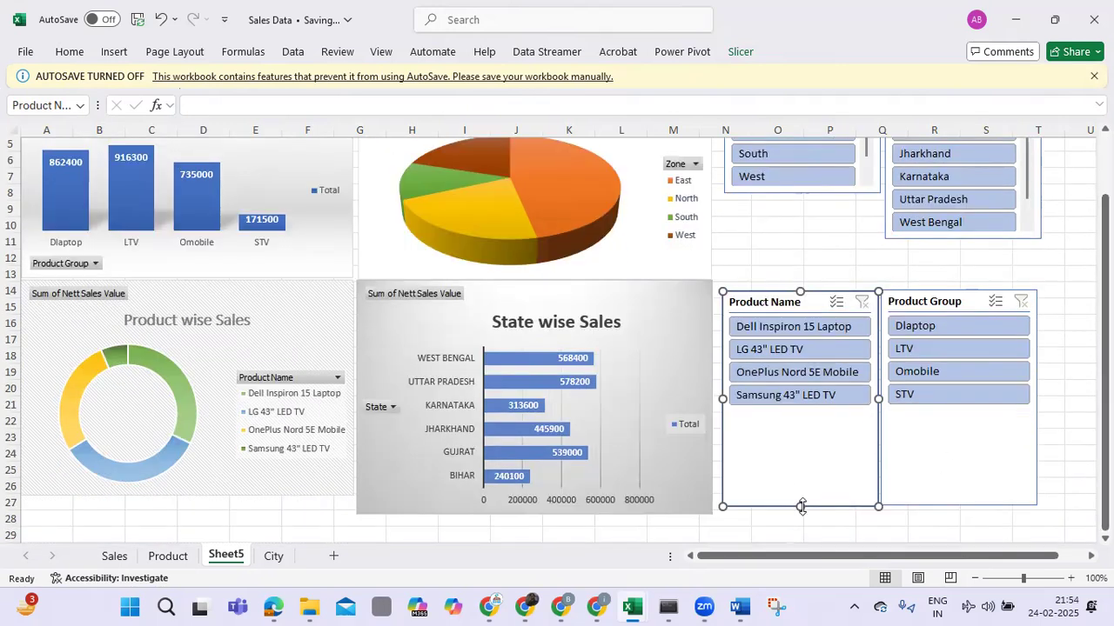
left_click_drag(801, 505, 800, 415)
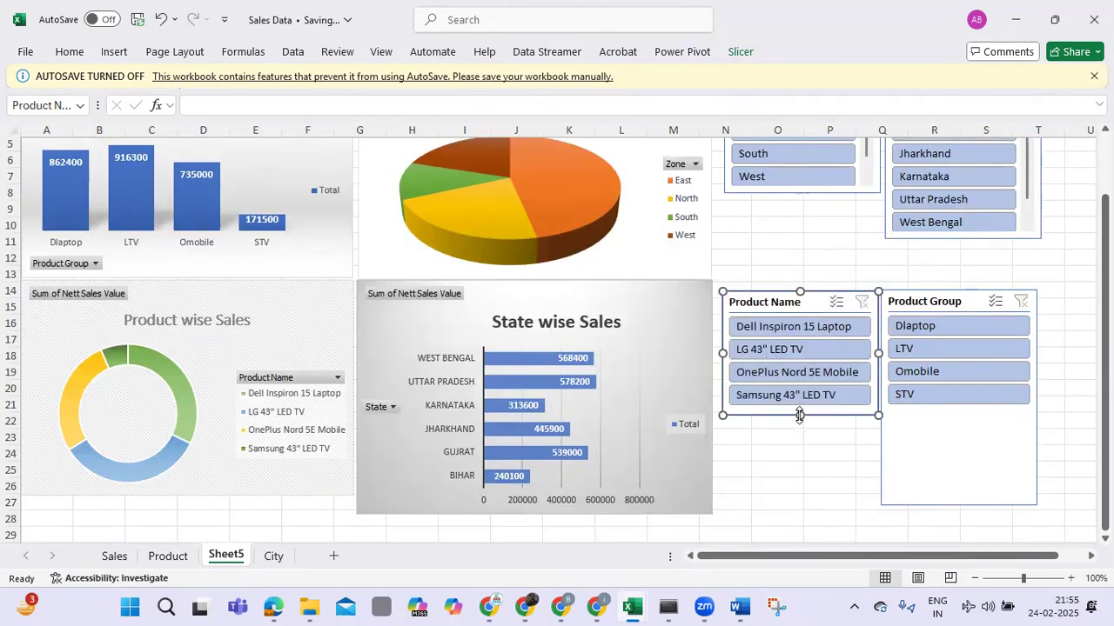
left_click(957, 495)
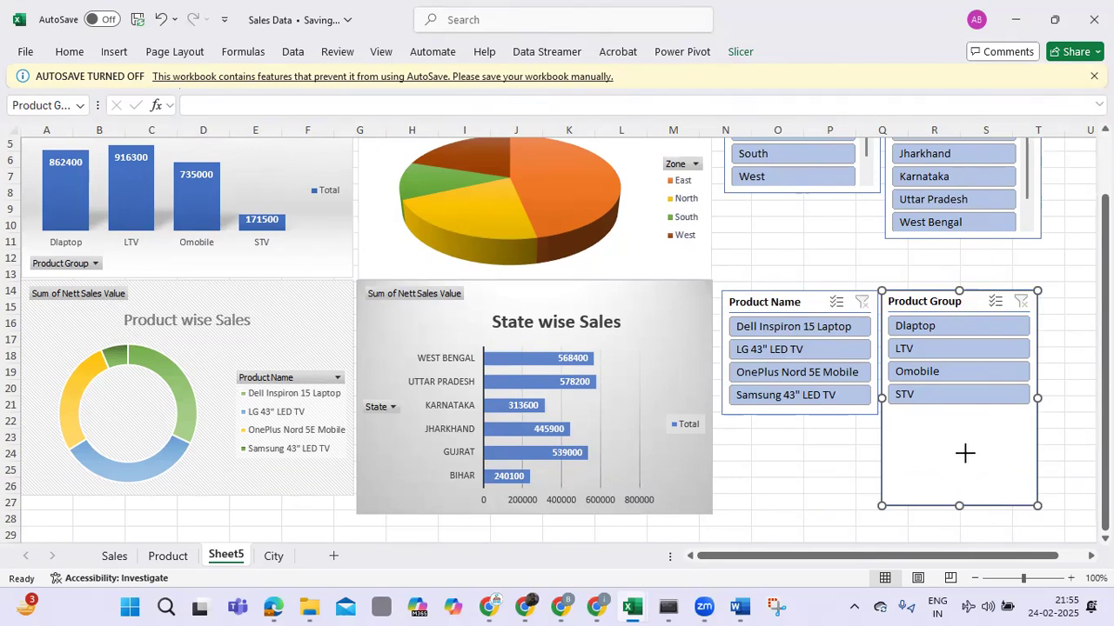
left_click_drag(971, 419, 971, 420)
Set the Zone slicer's buttons to 4 columns so all zones sit in a single row.
left_click_drag(1104, 355, 1104, 289)
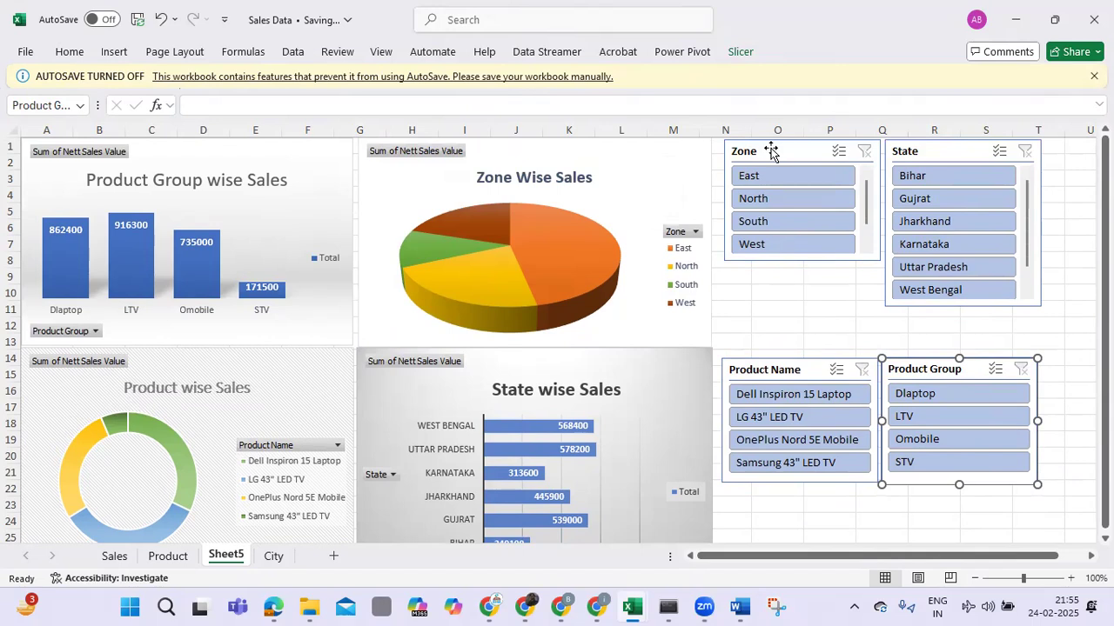
left_click(766, 162)
left_click(740, 53)
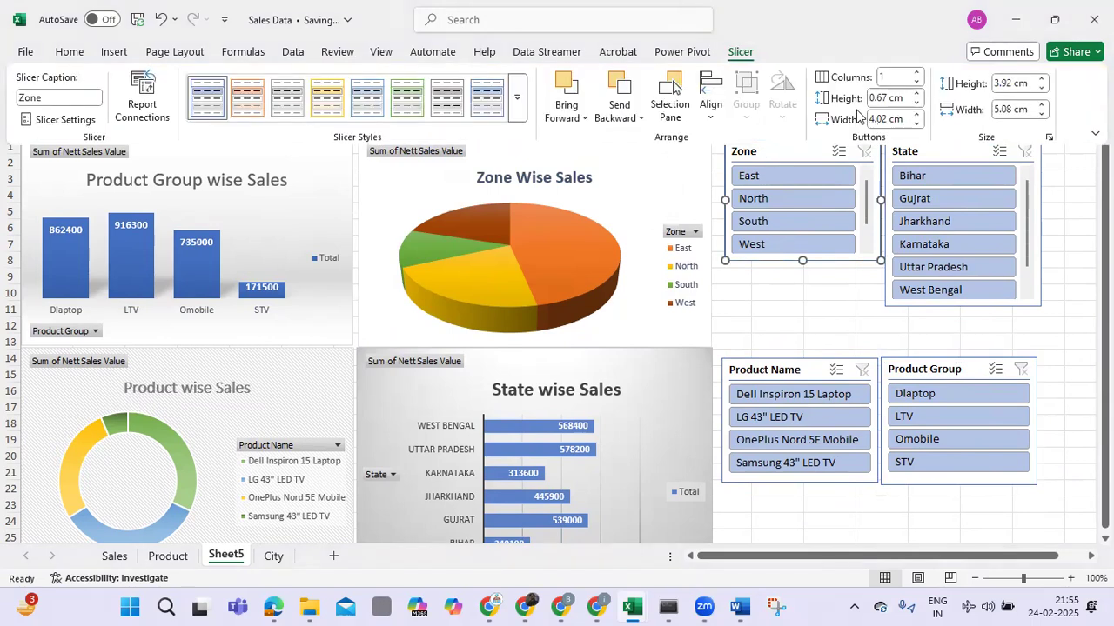
left_click(915, 74)
left_click(915, 73)
left_click(915, 73)
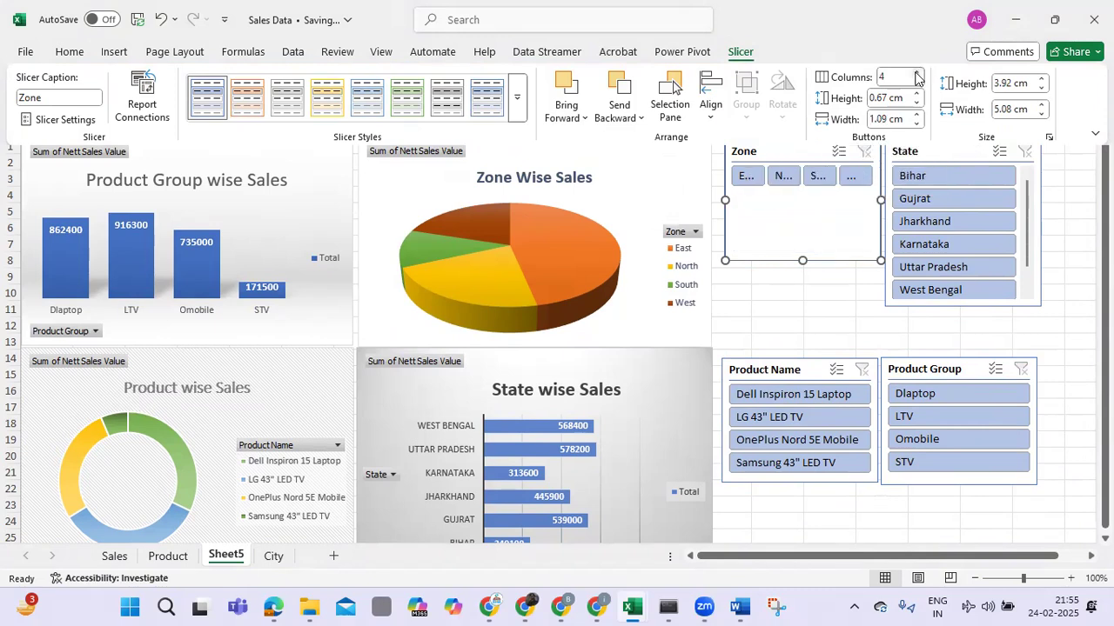
left_click(808, 202)
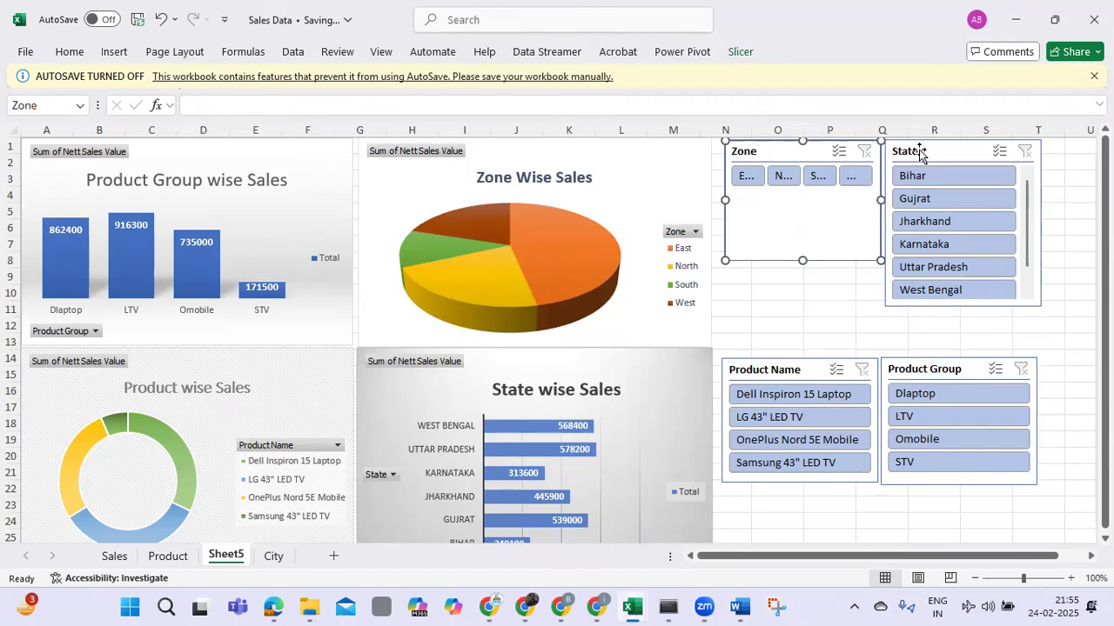
Shrink the Zone slicer to one row, widen it until the zone names fit, and place the State slicer directly beneath it.
left_click_drag(919, 151, 973, 170)
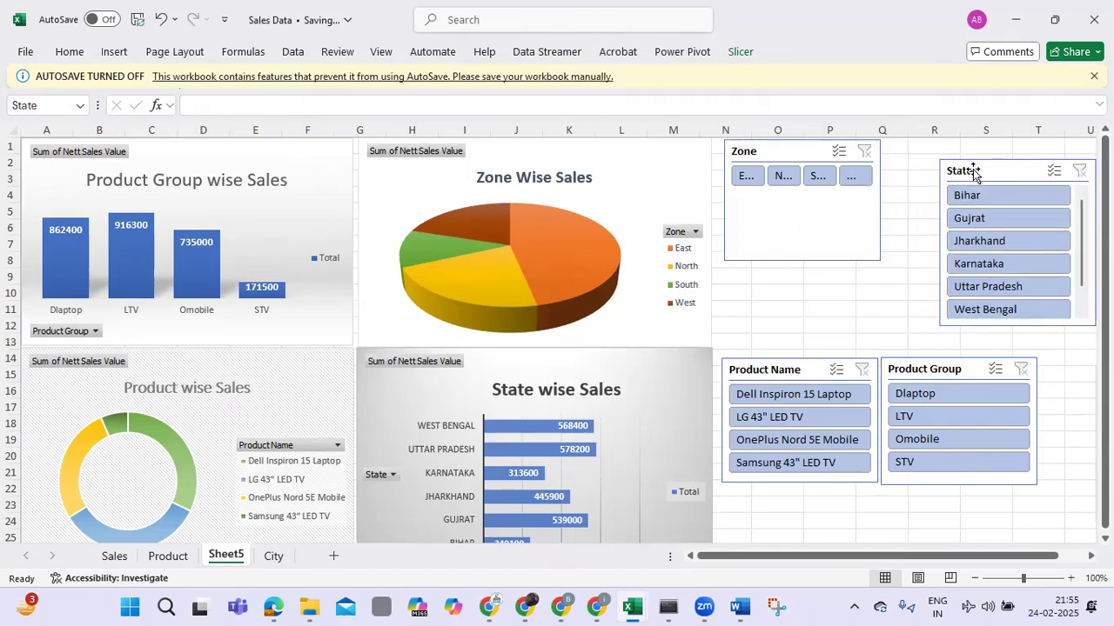
left_click(790, 251)
left_click_drag(801, 259, 800, 195)
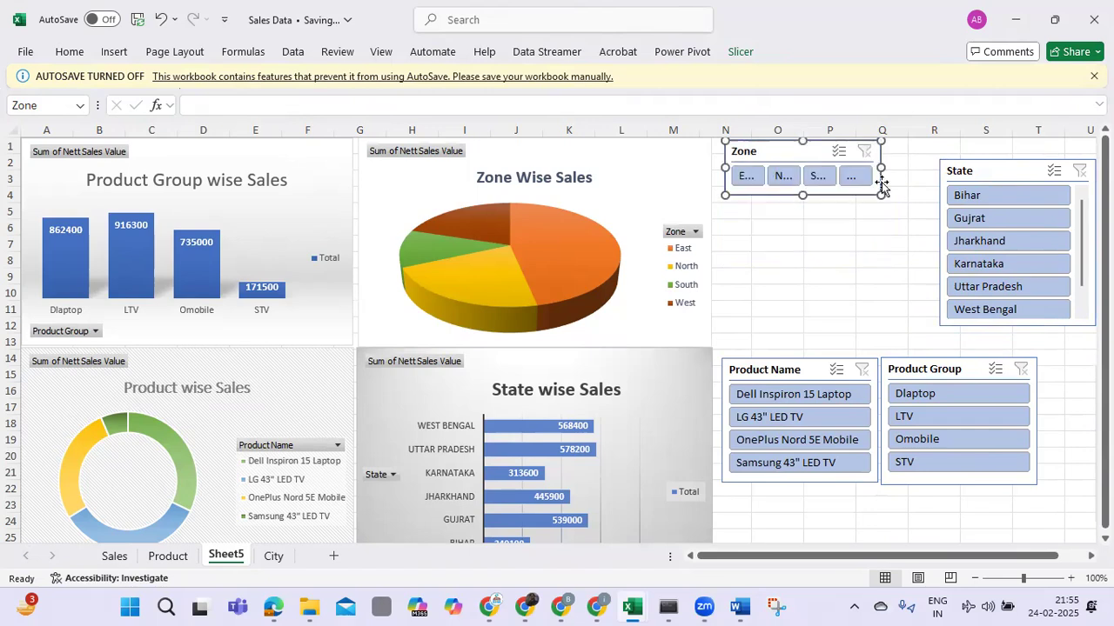
left_click_drag(883, 167, 766, 209)
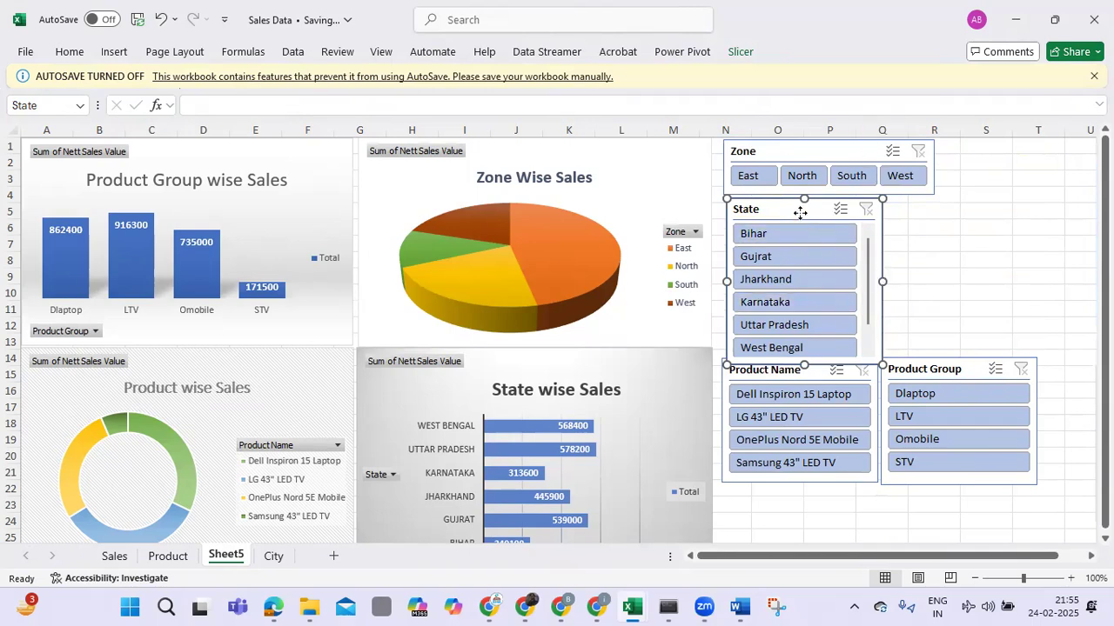
Set the State slicer's buttons to 4 columns.
left_click(739, 51)
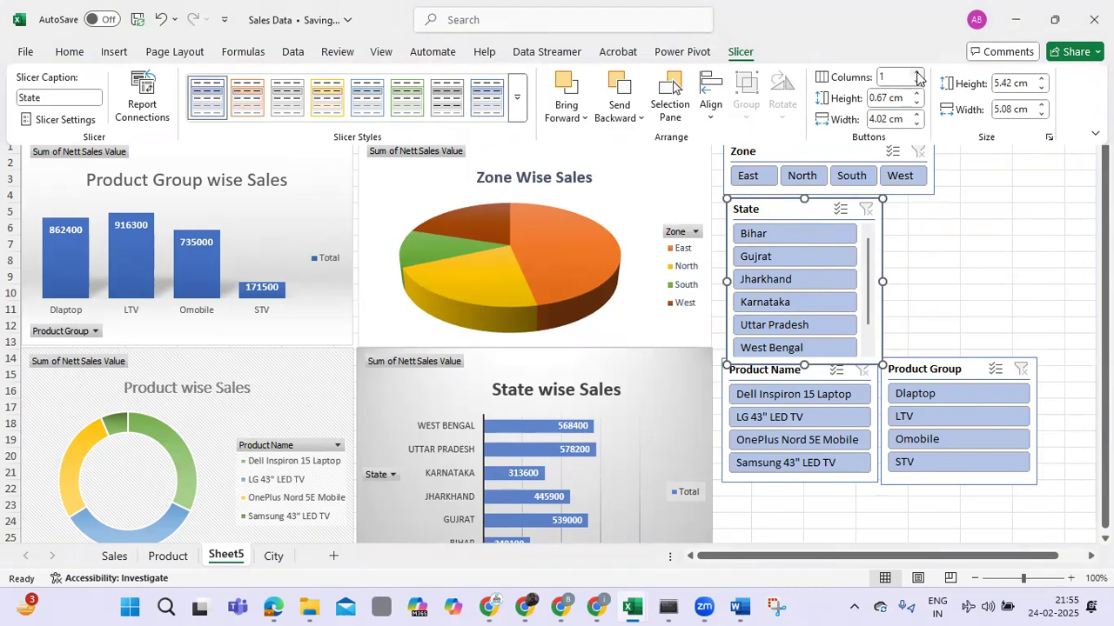
left_click(917, 74)
left_click(917, 74)
left_click(917, 75)
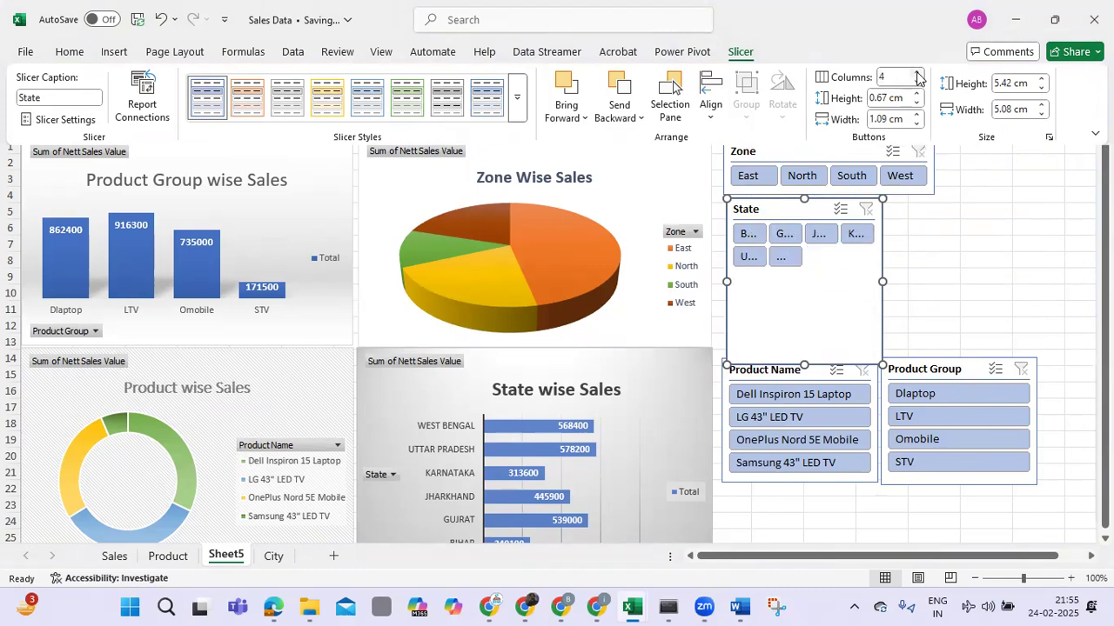
Resize the State slicer to two rows high and about 7.49 cm wide, and widen the Zone slicer to match it.
left_click(883, 280)
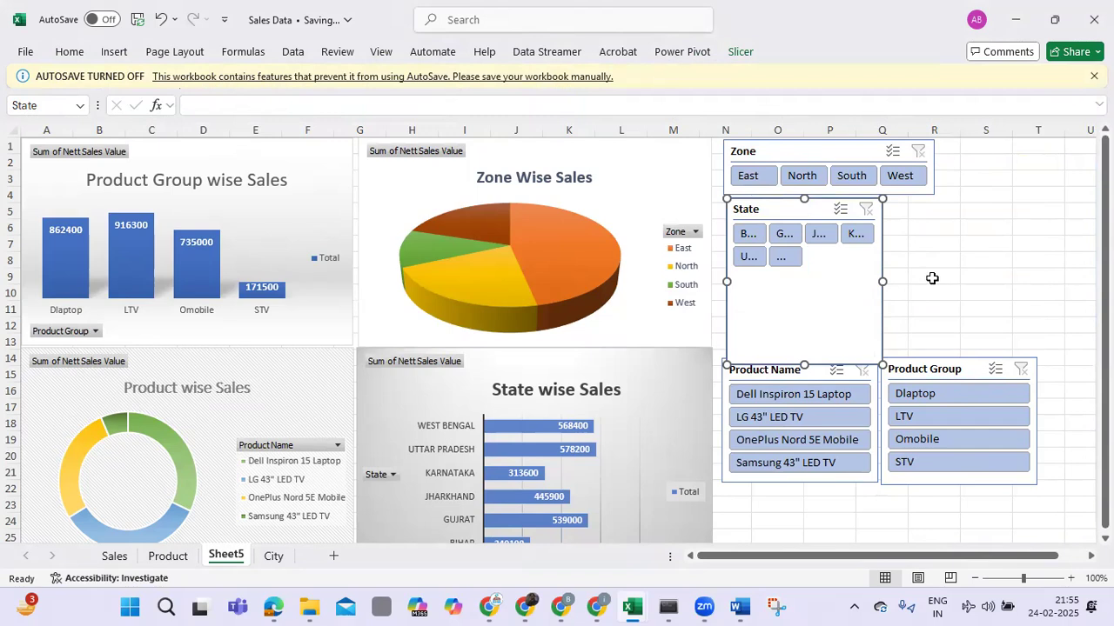
left_click_drag(880, 282, 934, 280)
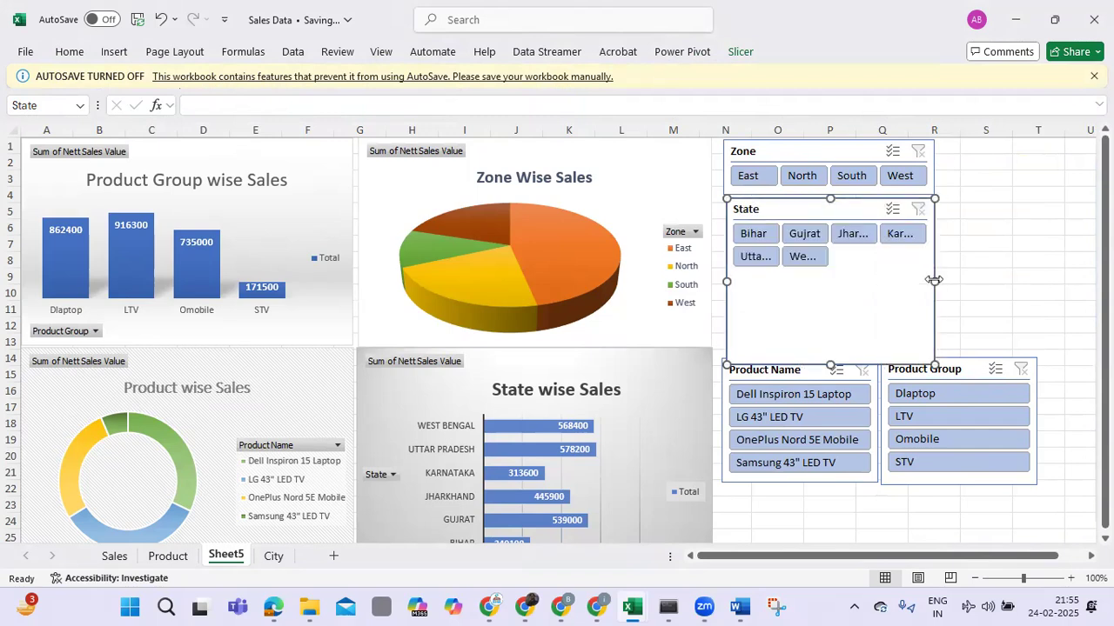
left_click_drag(825, 362, 821, 275)
left_click_drag(933, 235, 956, 236)
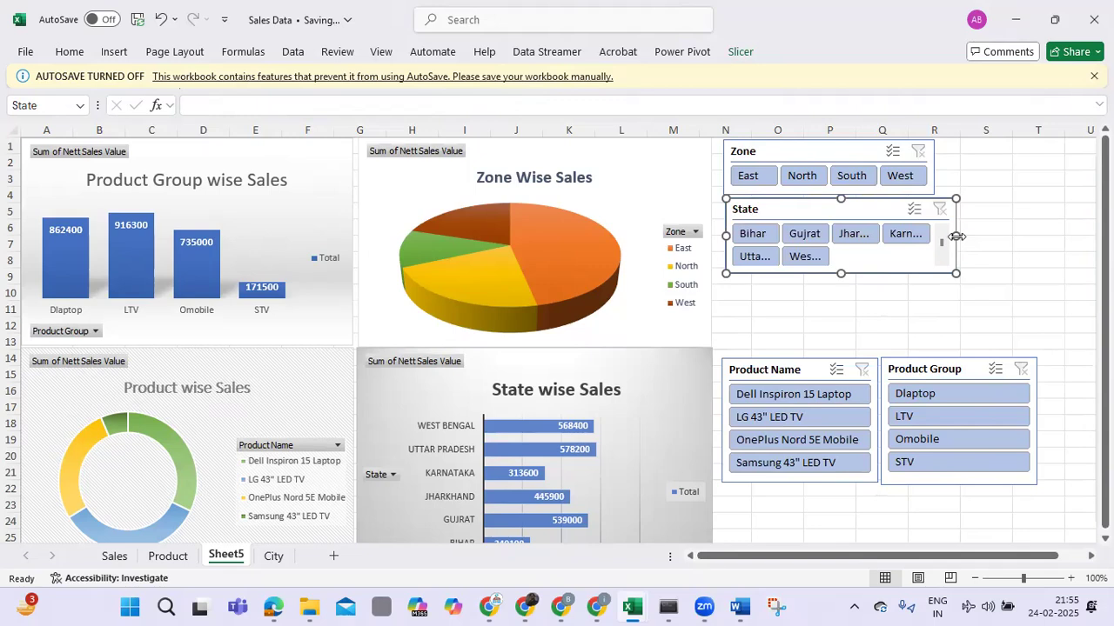
left_click(928, 168)
left_click_drag(942, 167, 955, 168)
Place the Product Name slicer under State with 4 button columns and a matching width, and move the Product Group slicer below it.
left_click_drag(803, 368, 803, 287)
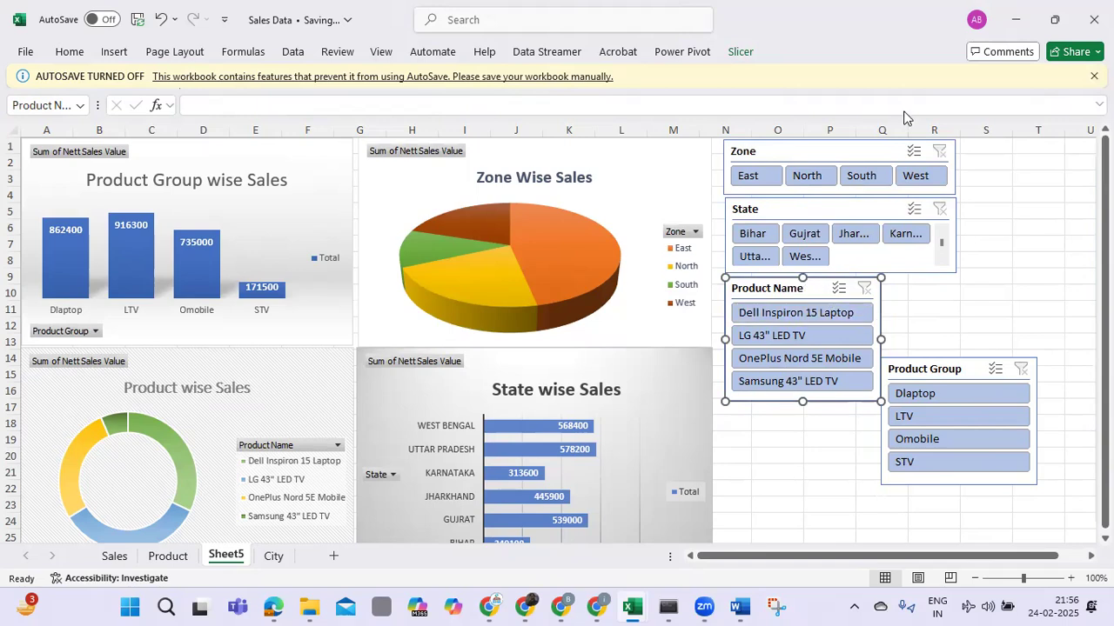
left_click(740, 52)
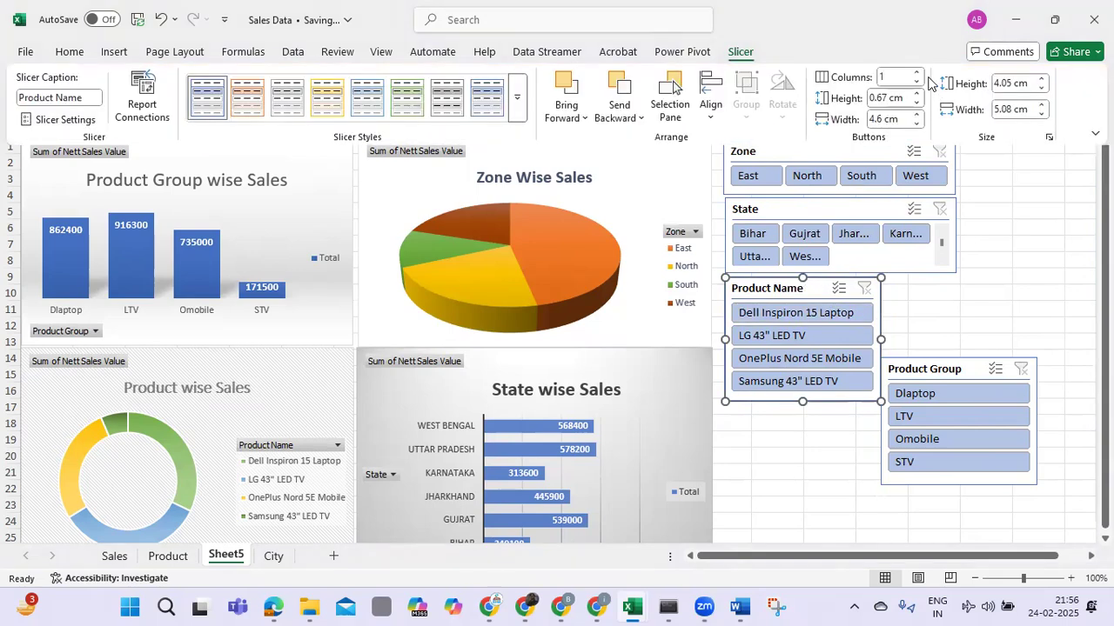
left_click(917, 73)
left_click(917, 73)
left_click(917, 73)
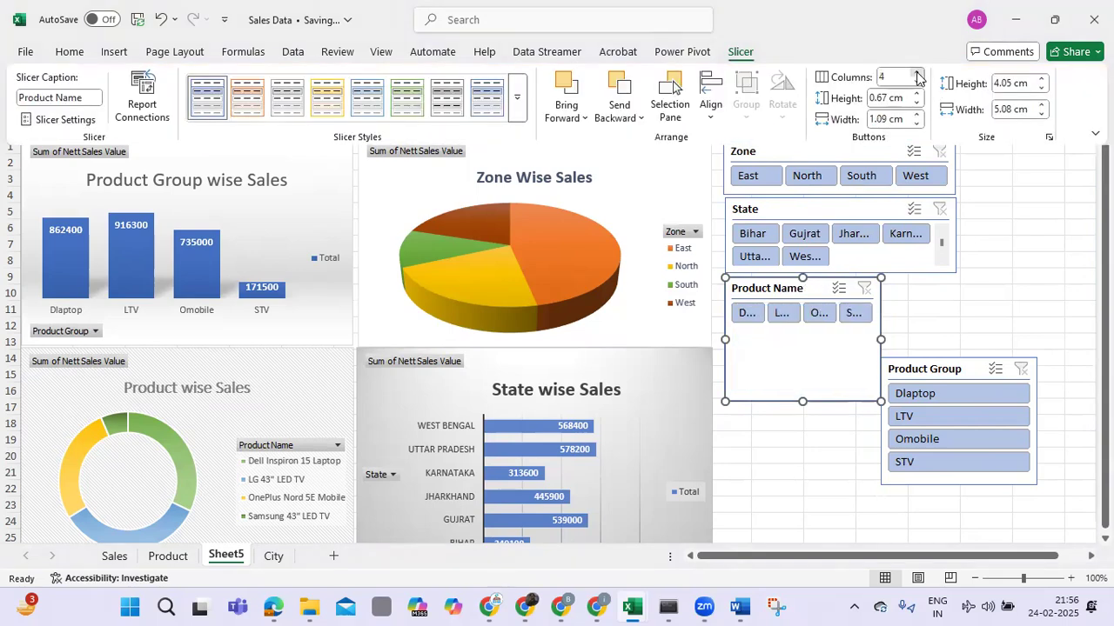
left_click(882, 338)
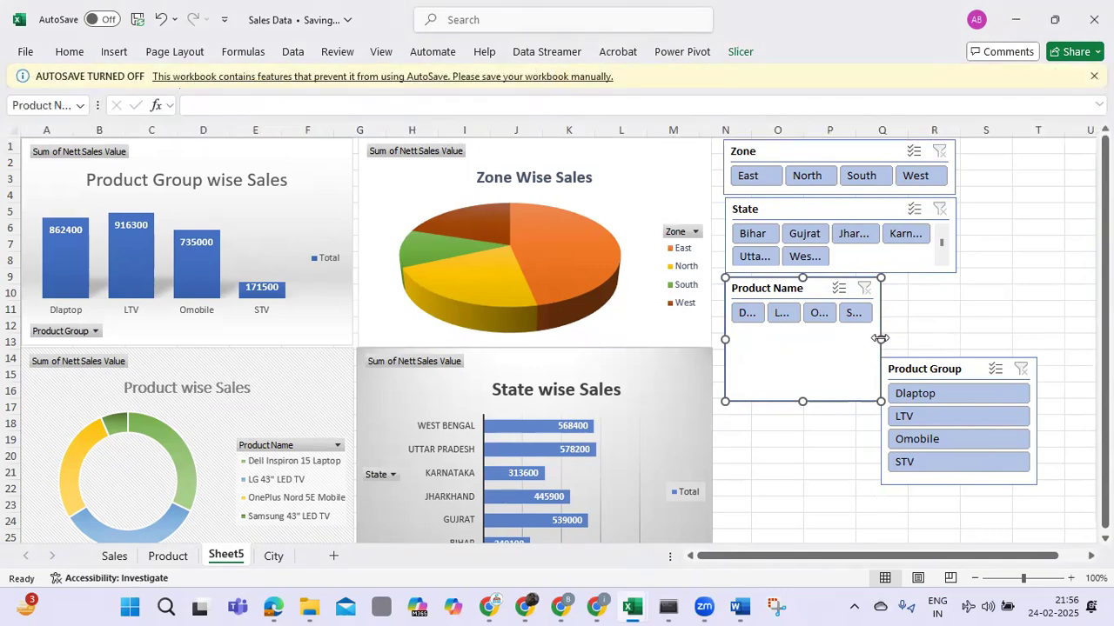
left_click_drag(881, 339, 813, 414)
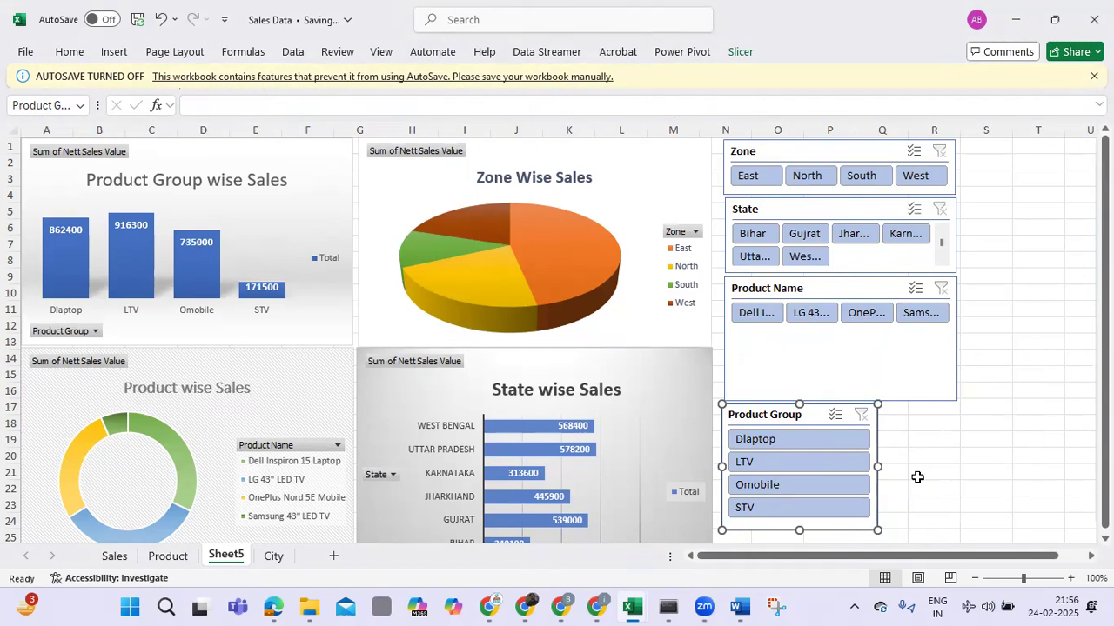
Set the Product Group slicer's buttons to 4 columns.
left_click(740, 51)
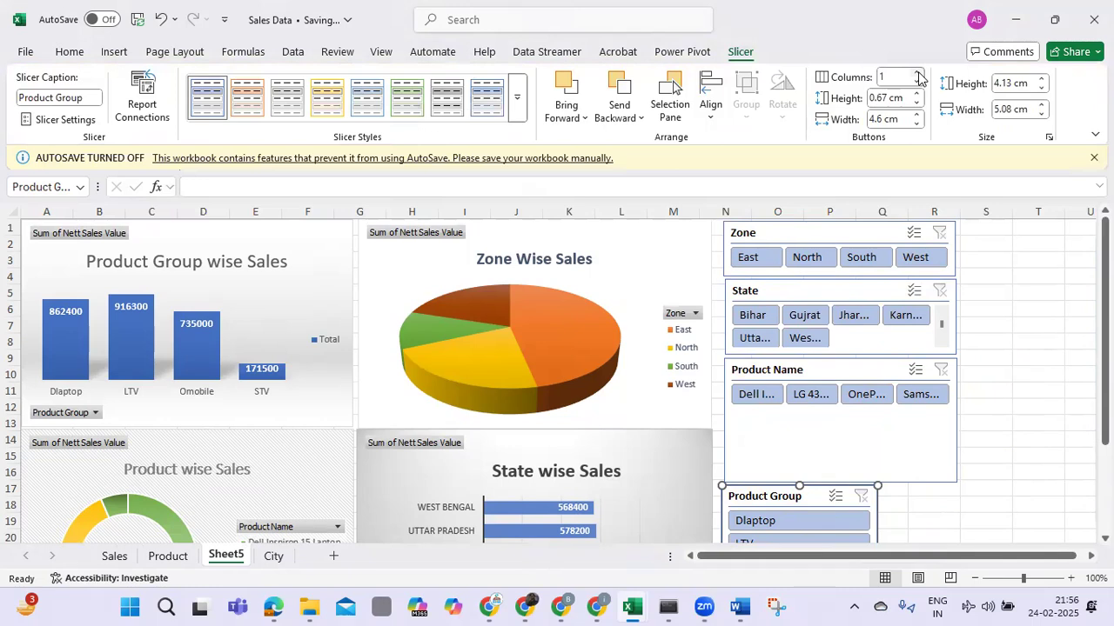
left_click(917, 74)
left_click(917, 73)
left_click(917, 73)
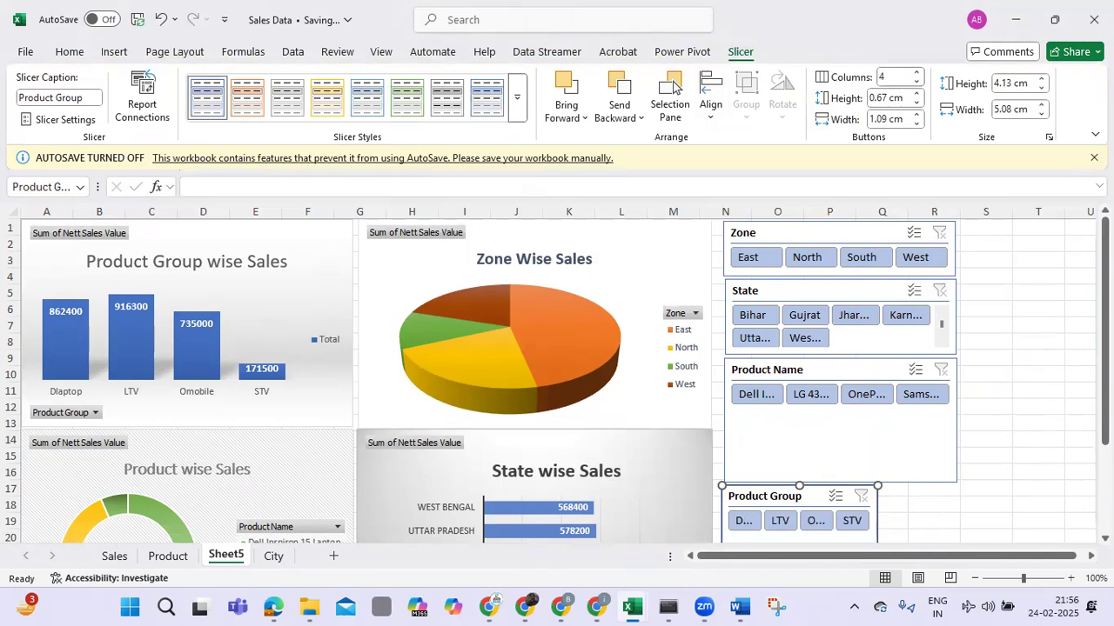
Shorten the Product Name slicer to a single row and move the Product Group slicer up directly beneath it.
scroll(938, 422, "down", 1)
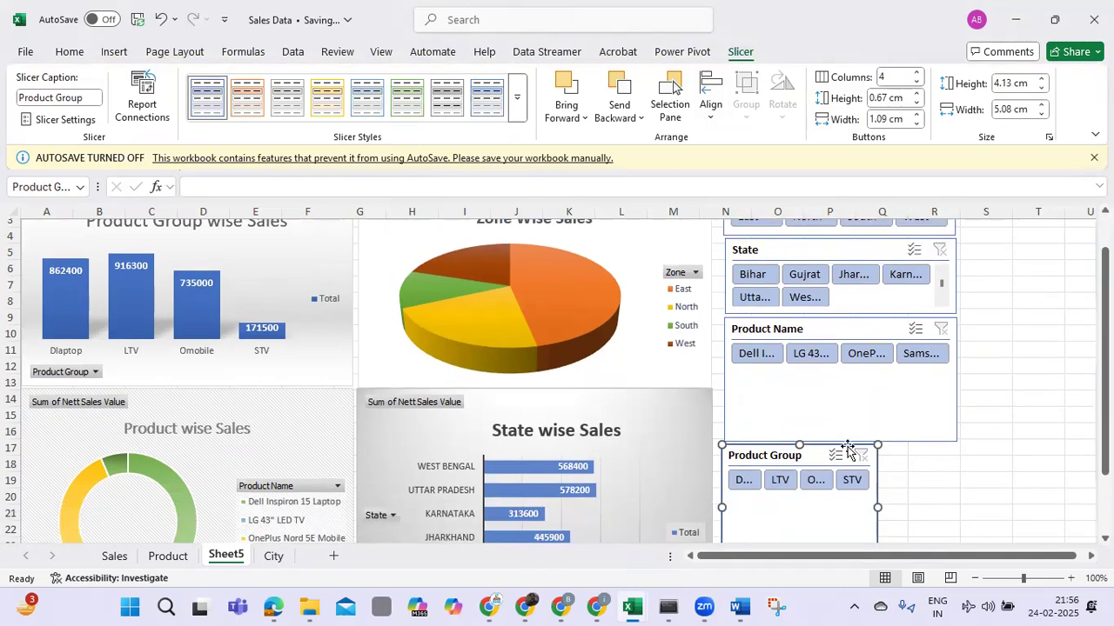
left_click(841, 435)
left_click_drag(832, 371, 832, 371)
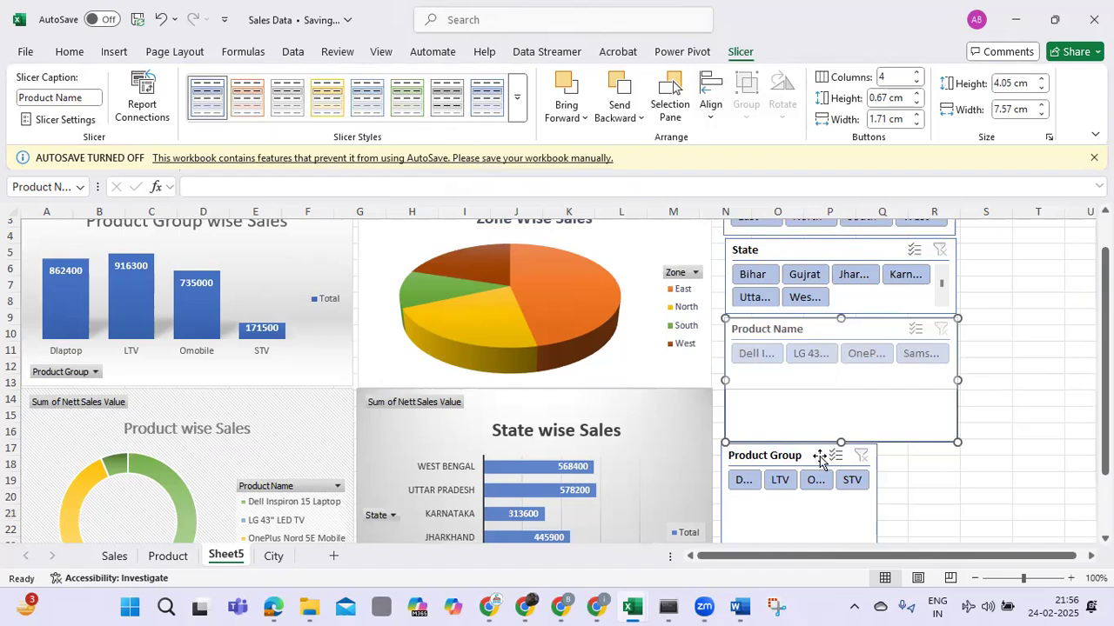
left_click_drag(797, 449, 800, 380)
Resize the Product Group slicer to about 7.59 cm wide and 1.83 cm high so it holds a single row.
left_click(881, 437)
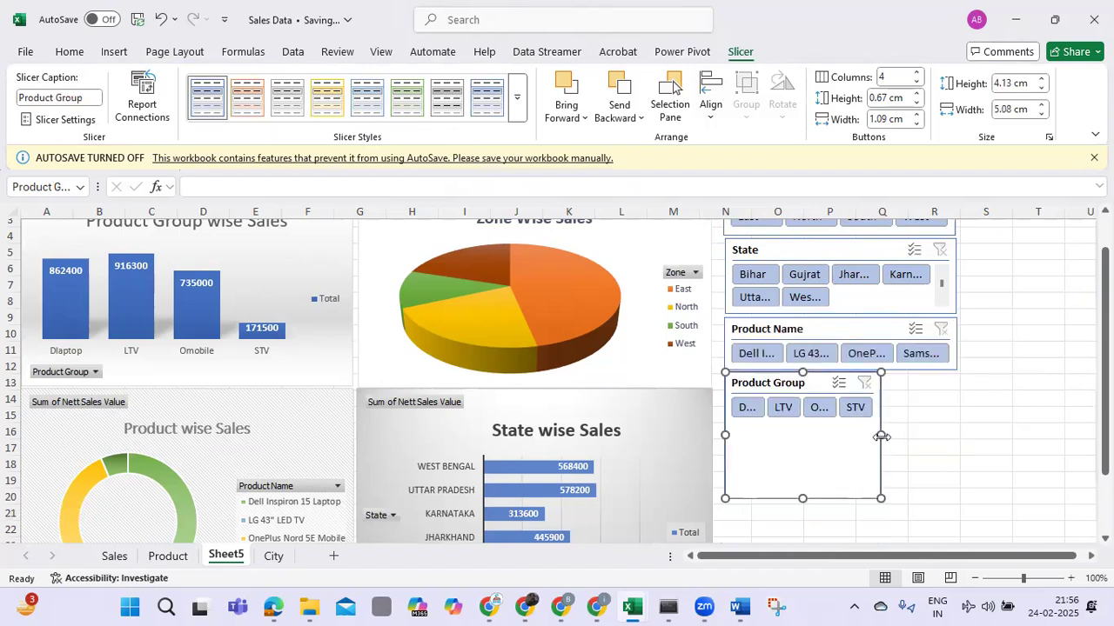
left_click_drag(881, 436, 957, 420)
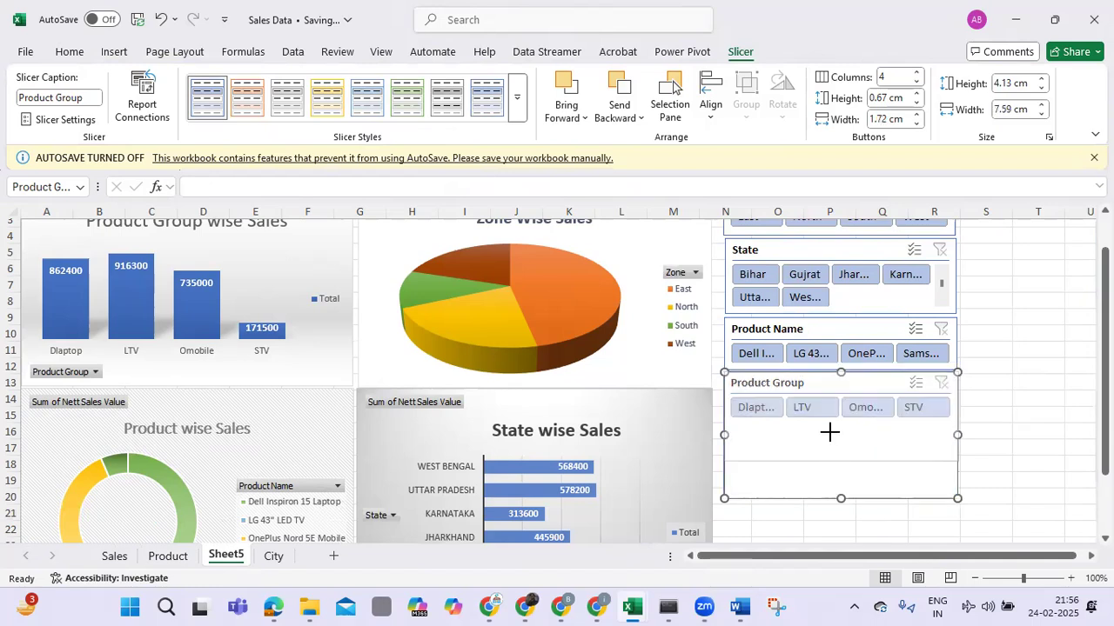
left_click_drag(841, 498, 840, 427)
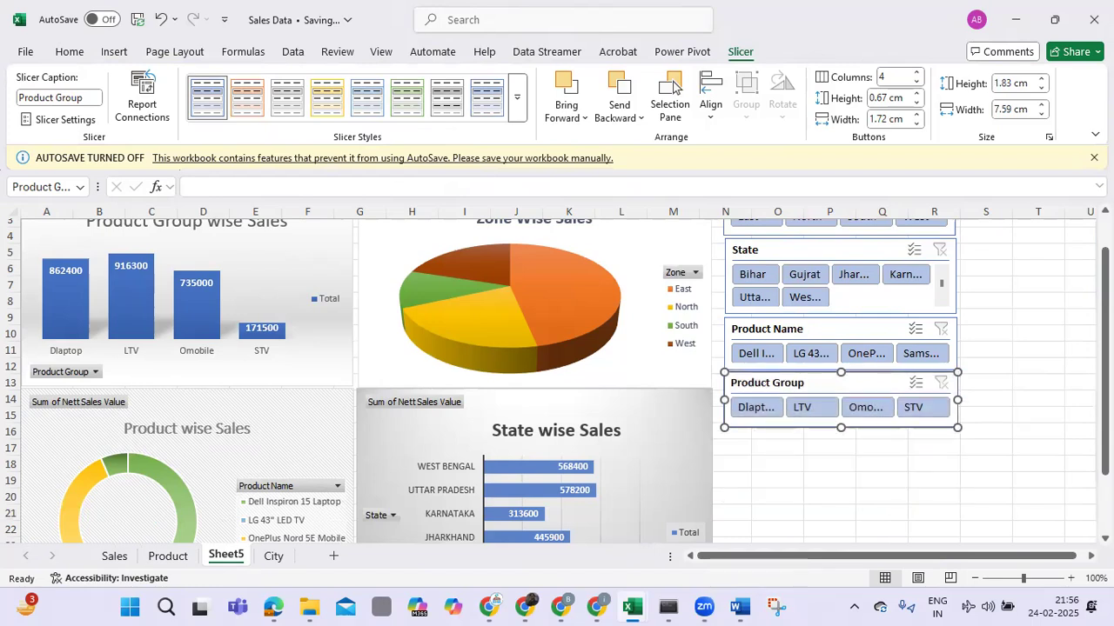
scroll(841, 236, "up", 1)
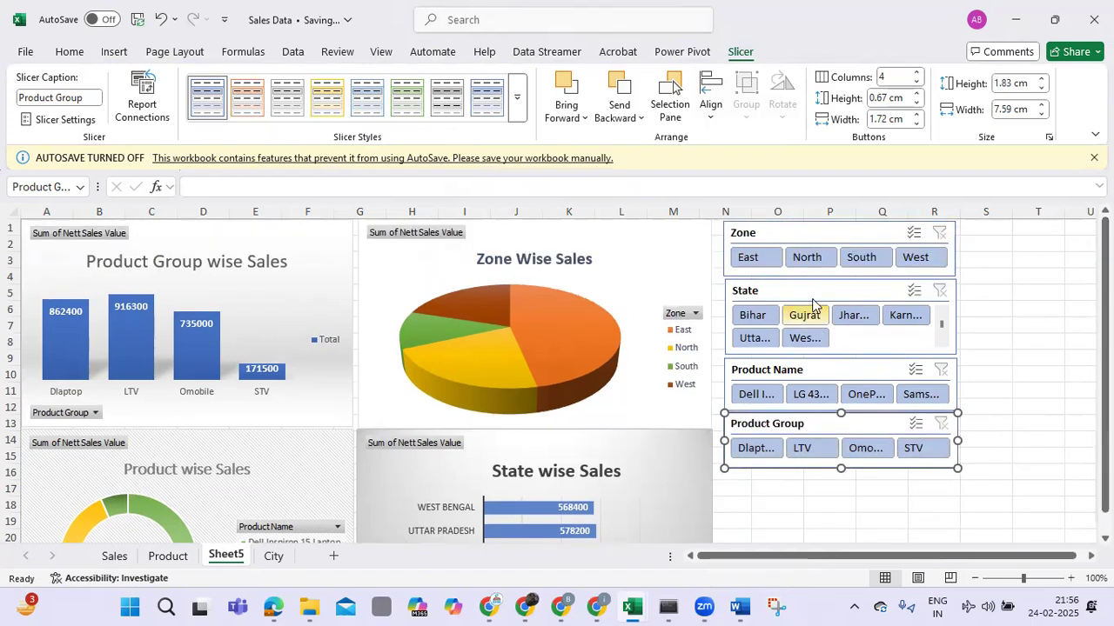
Apply distinct slicer styles: light yellow for Zone, dark orange for State and dark green for Product Name.
left_click(793, 235)
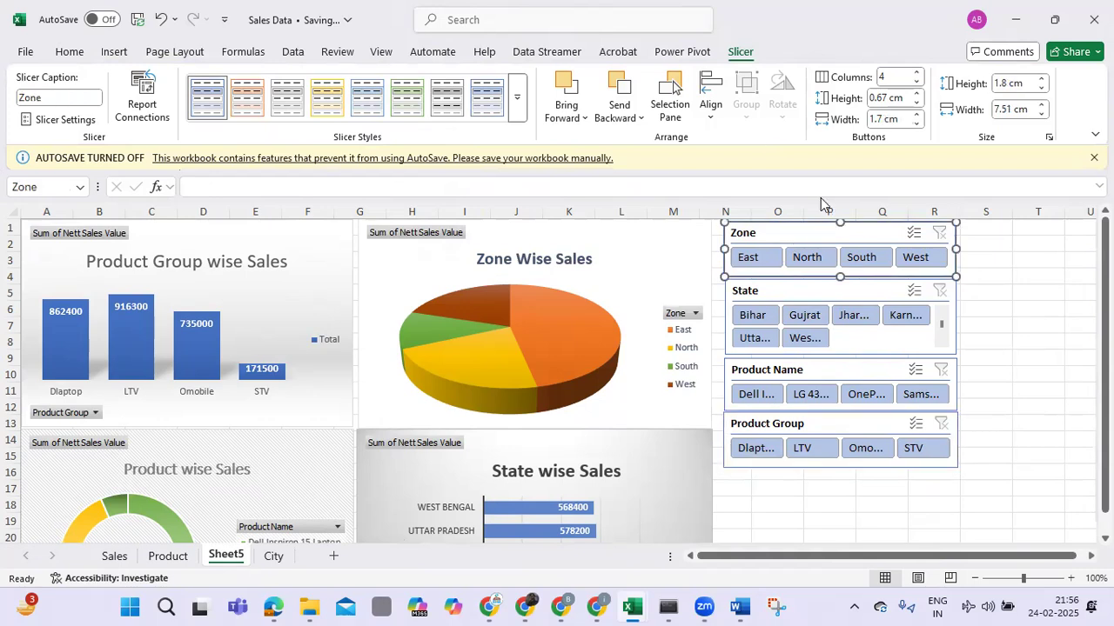
left_click(329, 103)
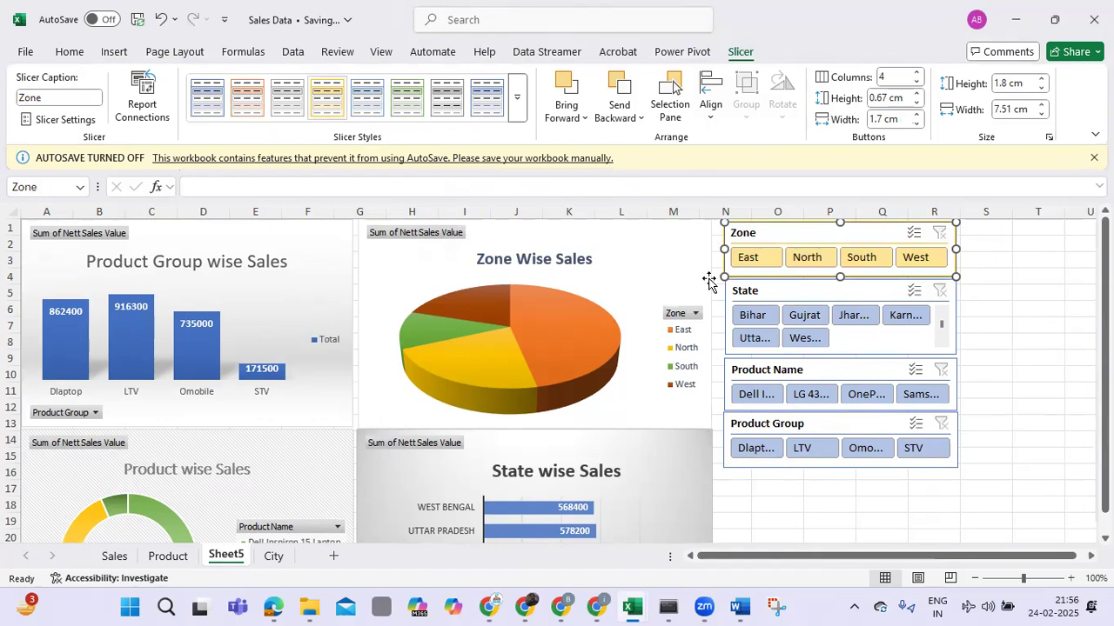
left_click(823, 300)
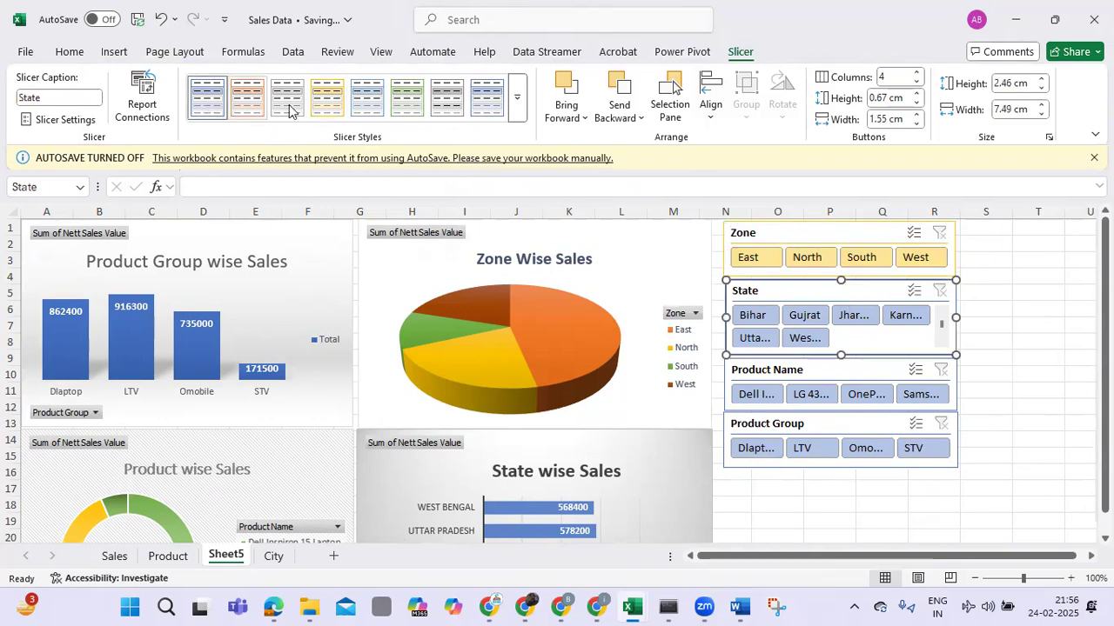
left_click(518, 103)
left_click(246, 195)
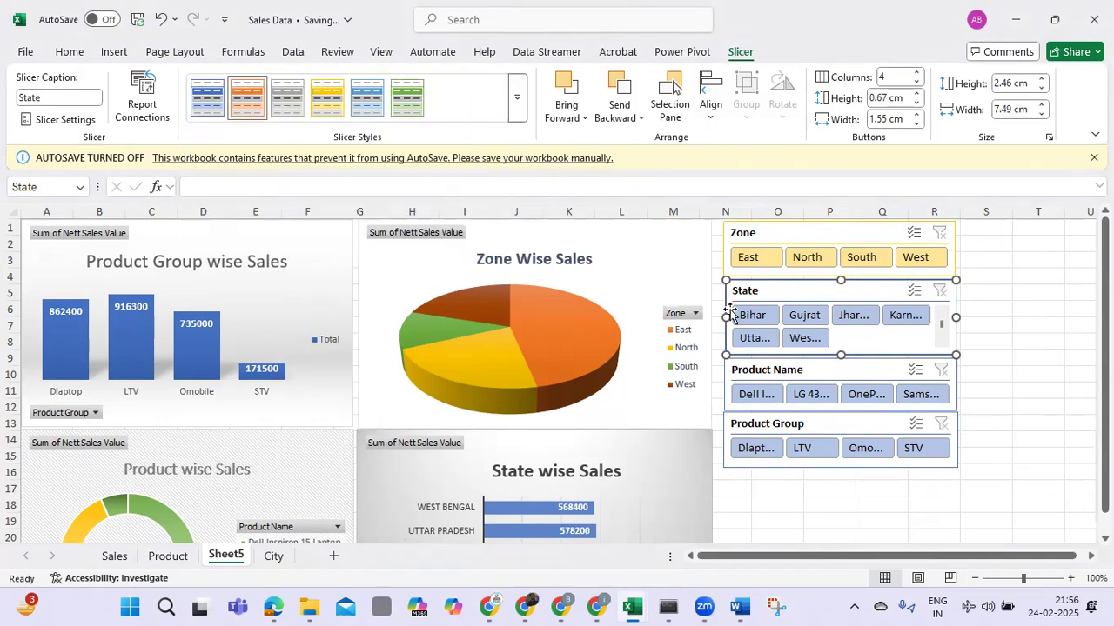
left_click(831, 372)
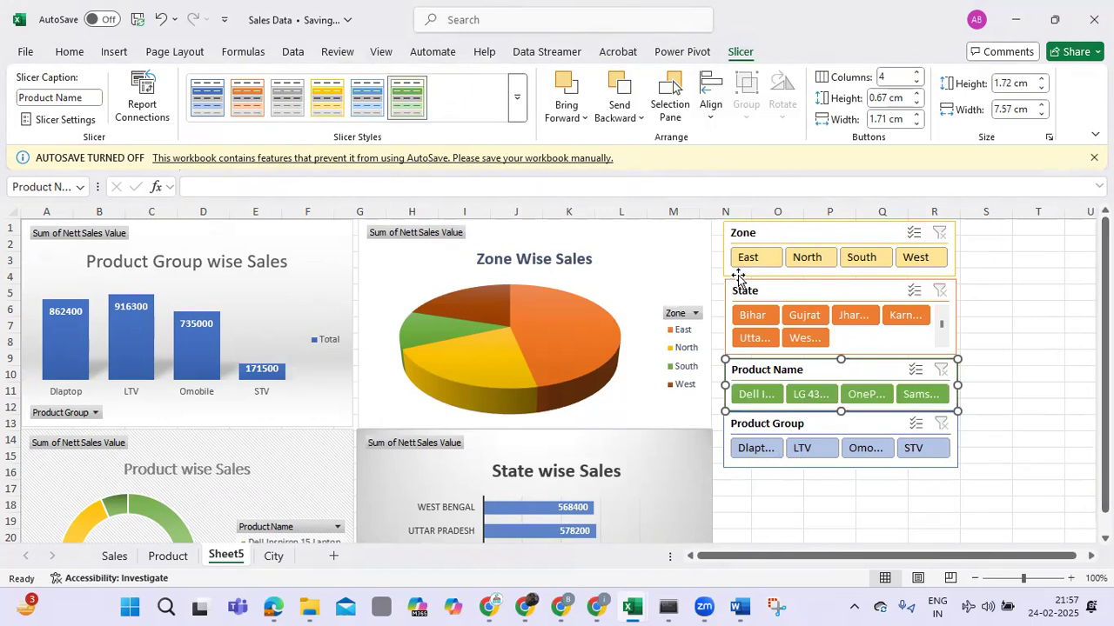
Shift the Zone and State slicers over against the edge of the Zone Wise Sales chart, keeping them stacked.
left_click(767, 233)
left_click_drag(764, 233, 762, 232)
mouse_move(777, 277)
left_mouse_down()
mouse_move(786, 292)
mouse_move(773, 288)
left_mouse_up()
left_click(786, 288)
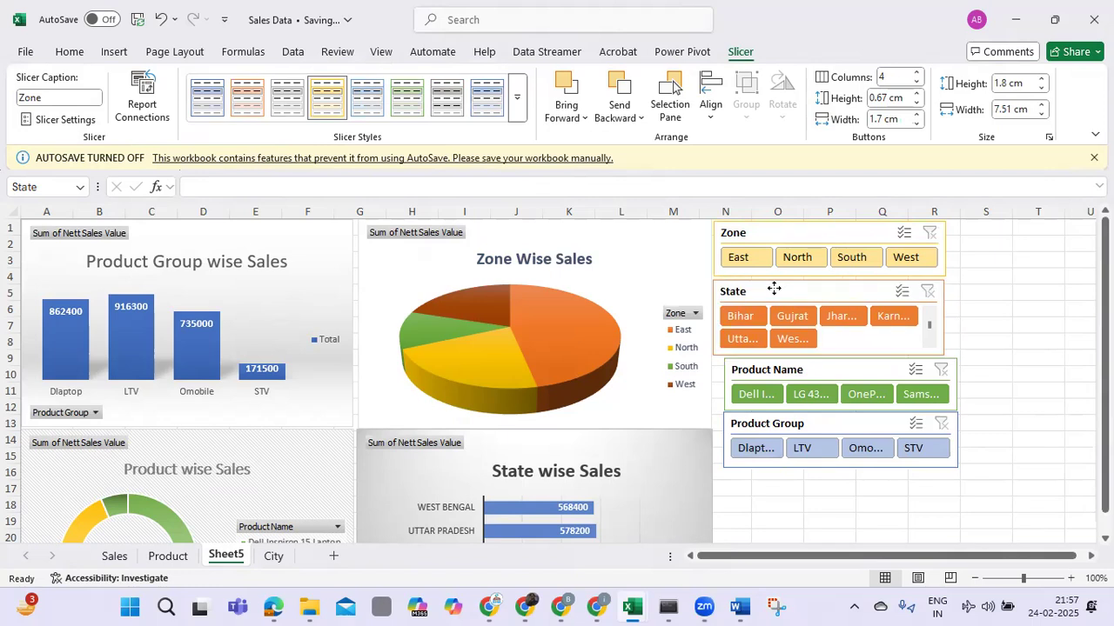
left_click_drag(773, 292, 774, 294)
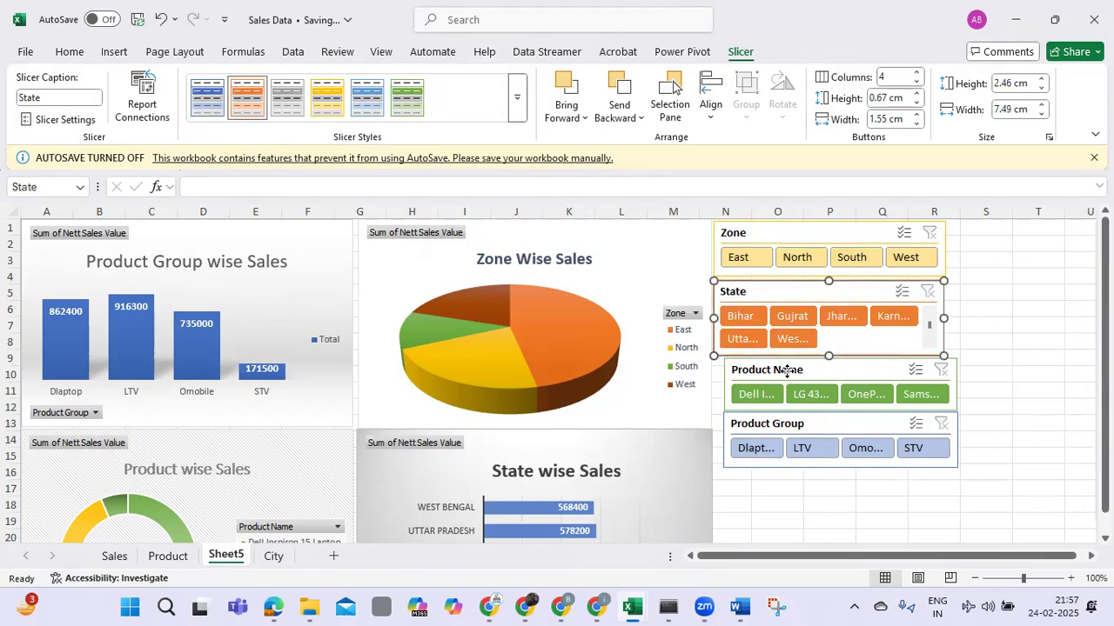
Shift the Product Name and Product Group slicers against the charts under State, and widen the State slicer to about 7.51 cm.
left_click(777, 371)
left_click_drag(776, 373, 765, 371)
left_click_drag(806, 425, 797, 423)
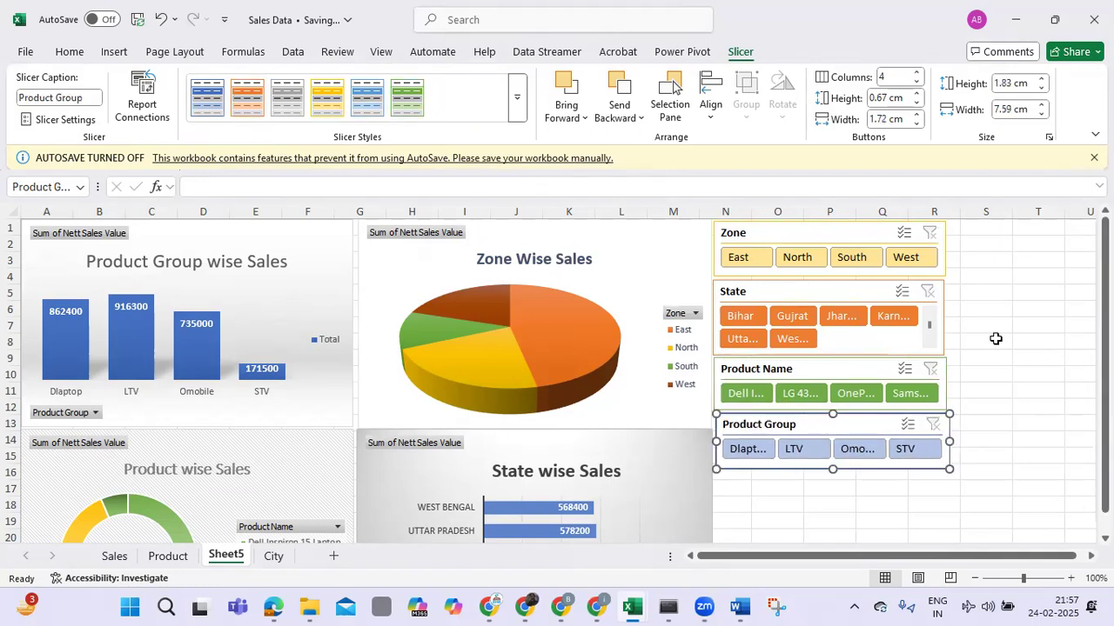
left_click(941, 317)
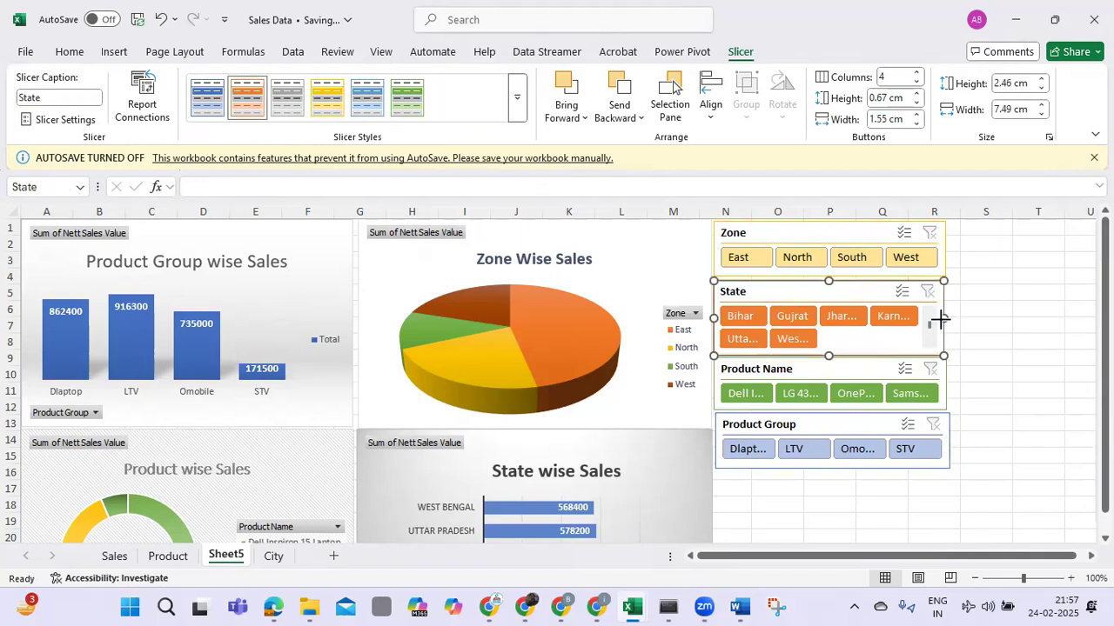
left_click_drag(945, 320, 946, 319)
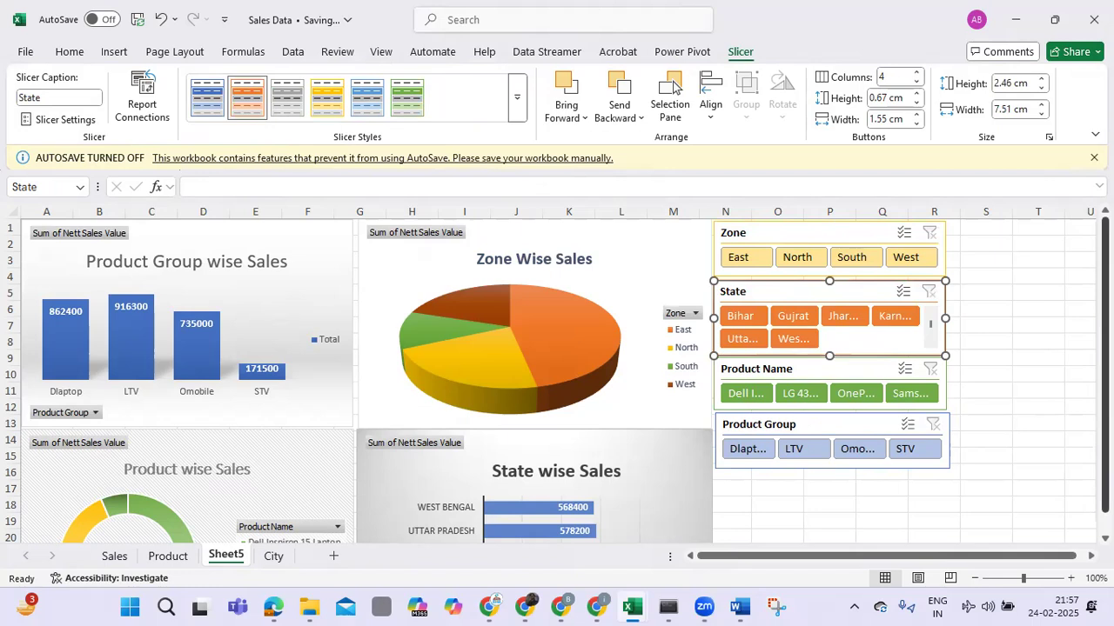
Collapse the ribbon to its tabs only so that more of the dashboard fits on screen.
left_click_drag(1104, 282, 1105, 300)
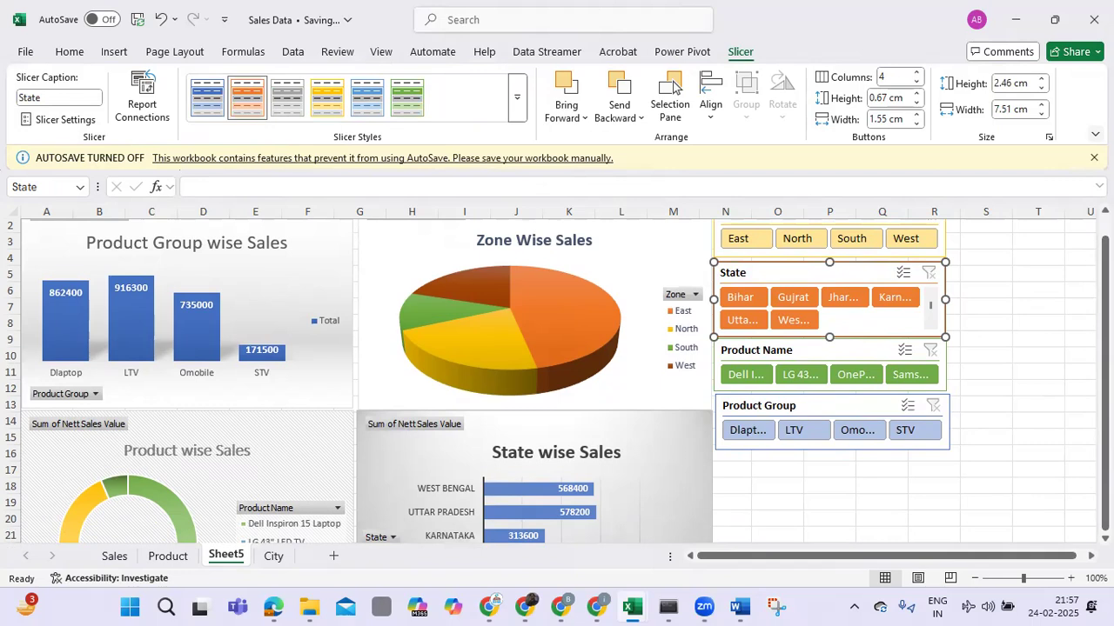
left_click(1095, 133)
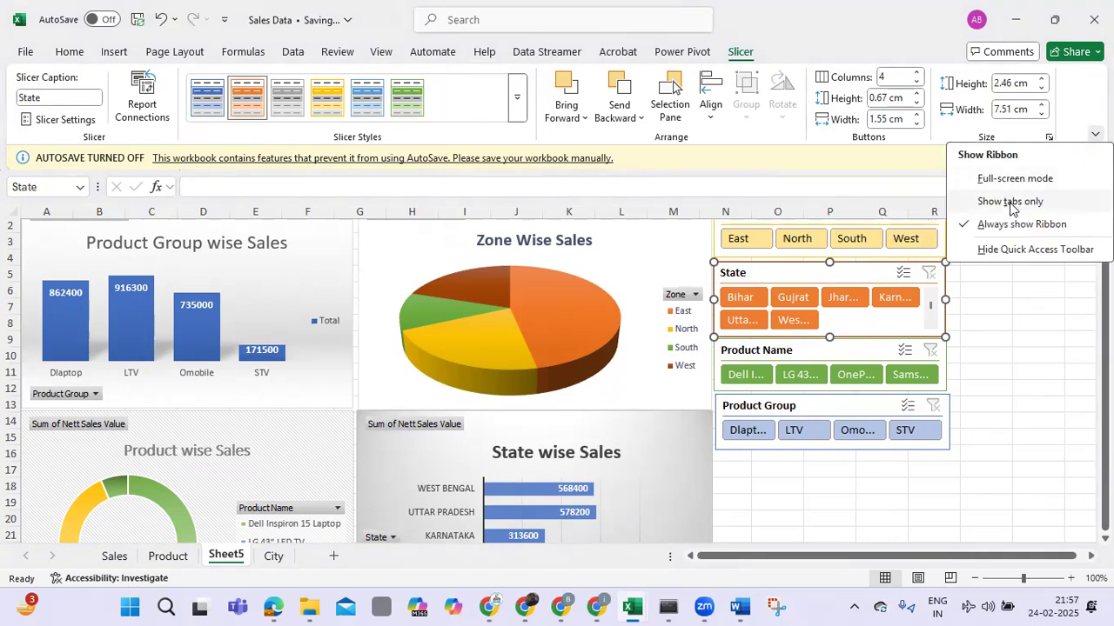
left_click(971, 295)
key("ctrl+F1")
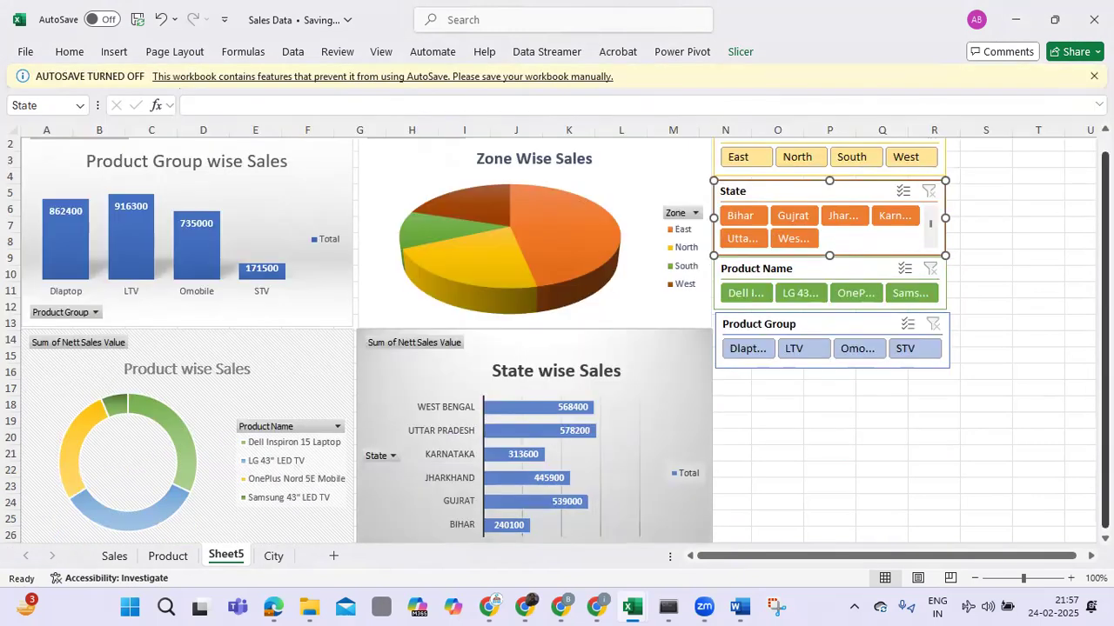
left_click_drag(1105, 267, 1105, 249)
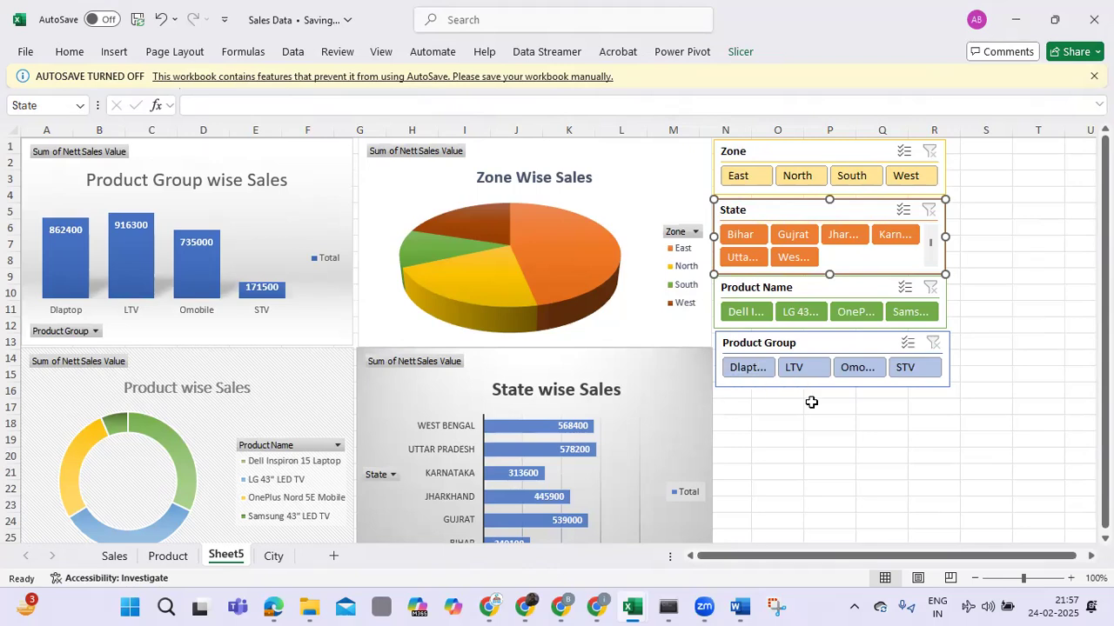
Test the Product Group slicer by filtering the dashboard to STV and clearing the filter again.
left_click(922, 376)
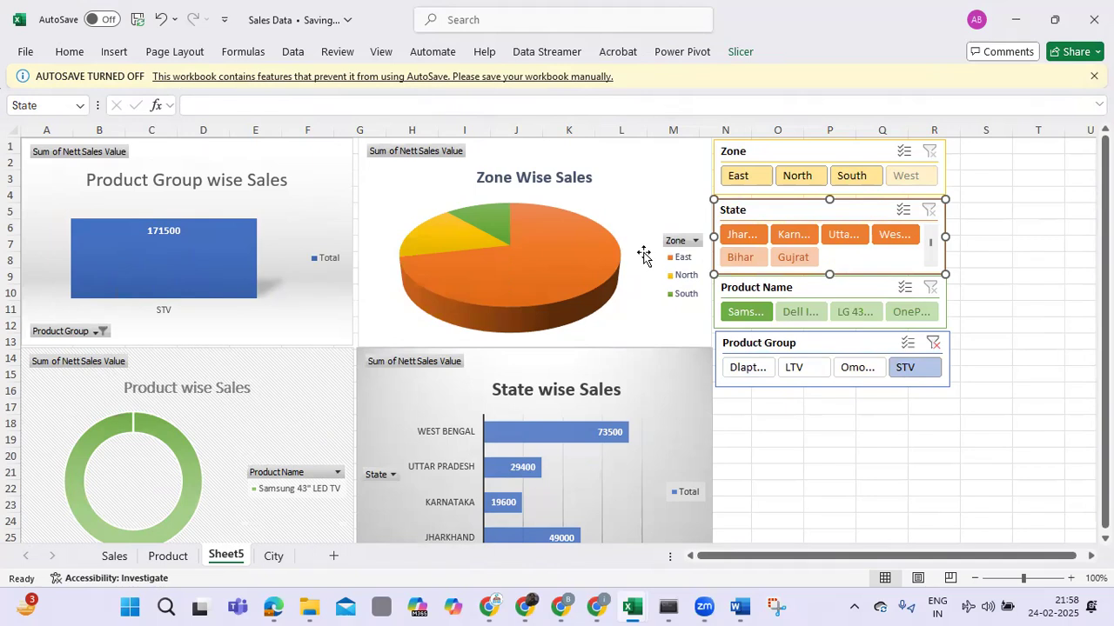
left_click(933, 344)
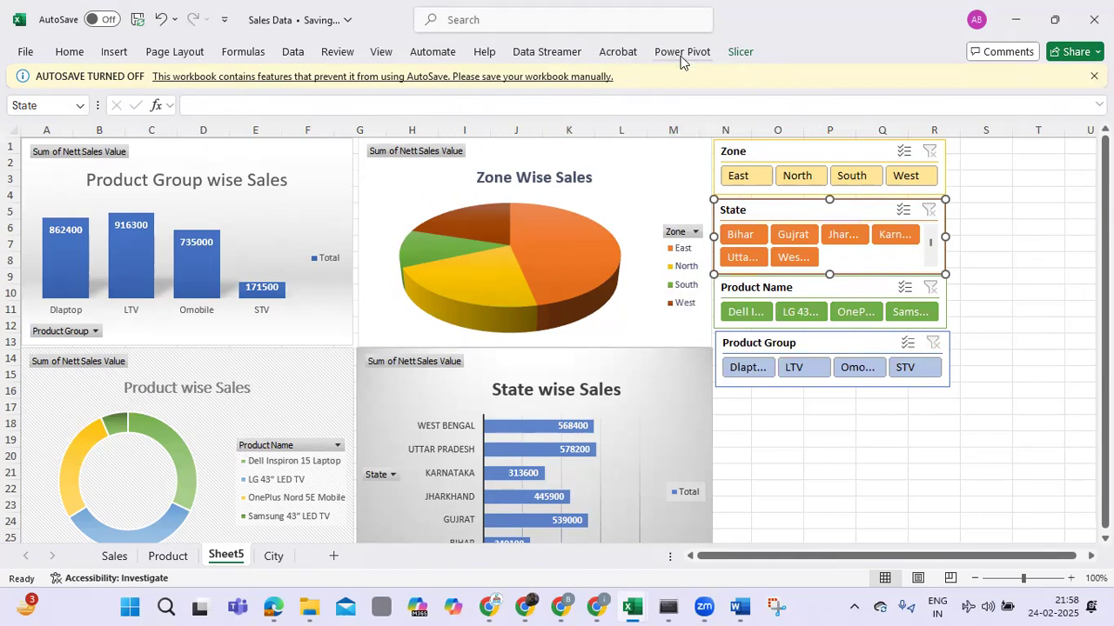
Insert a timeline for the Date field of Table7 from the Zone Wise Sales chart.
left_click(663, 181)
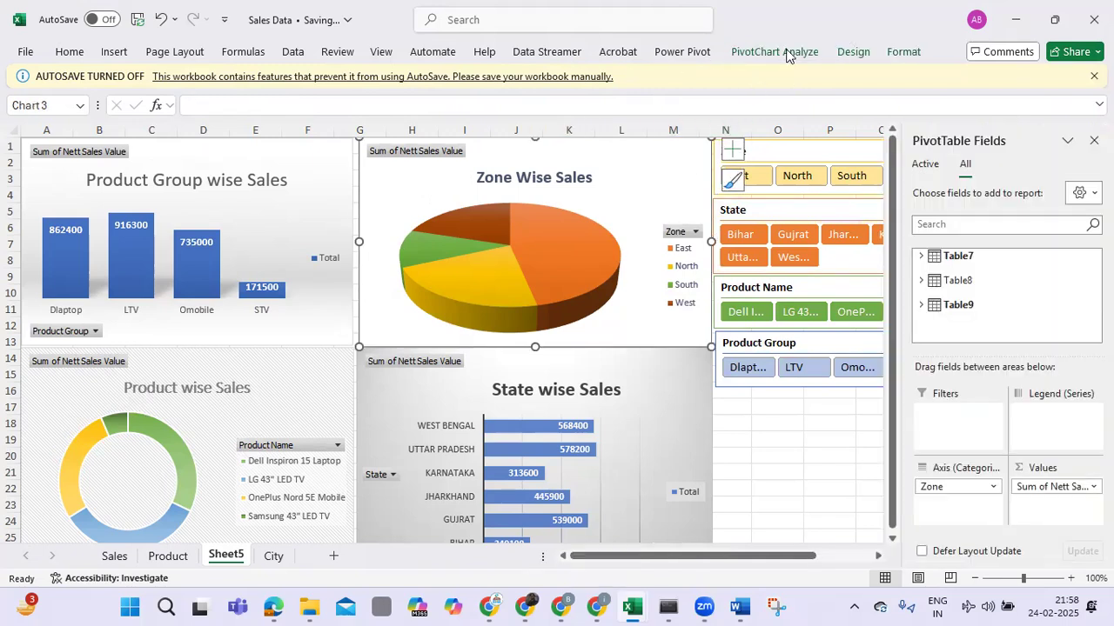
left_click(786, 54)
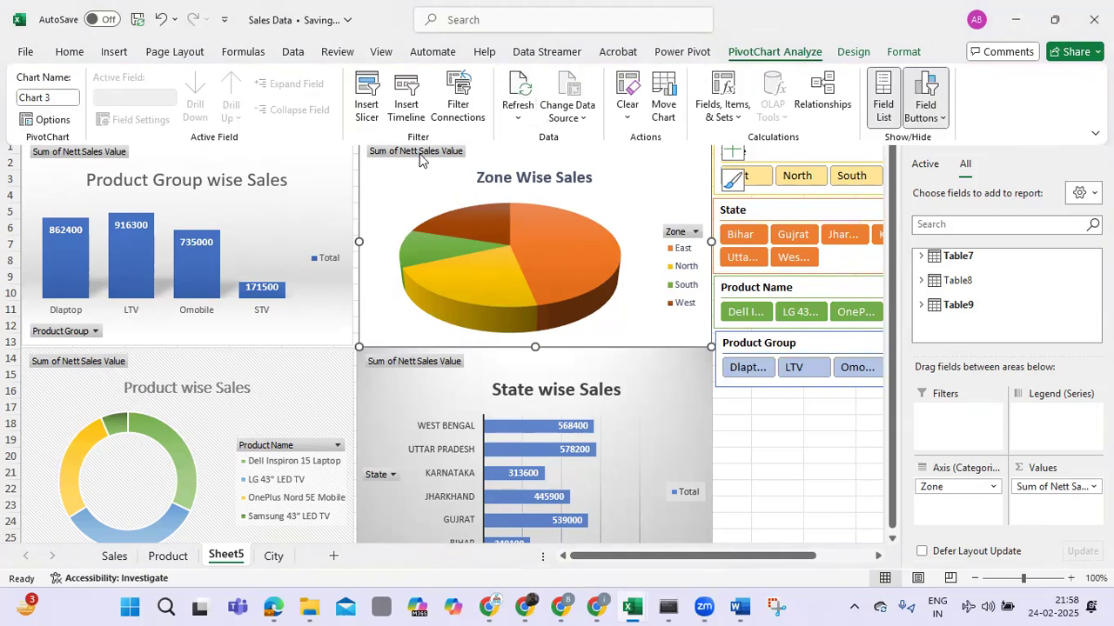
left_click(413, 103)
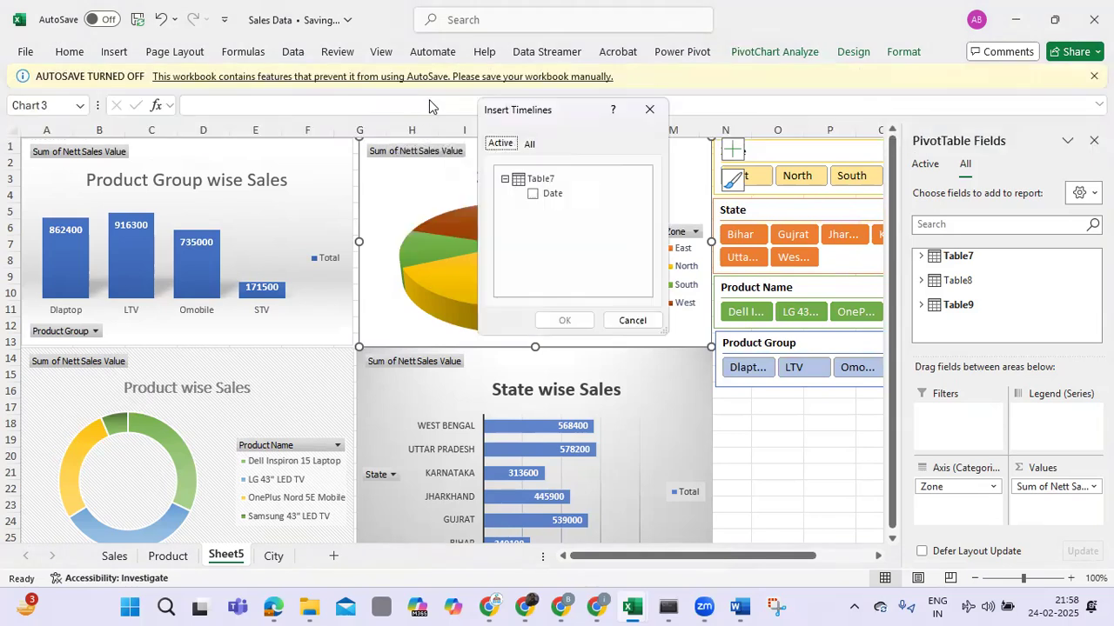
left_click(533, 194)
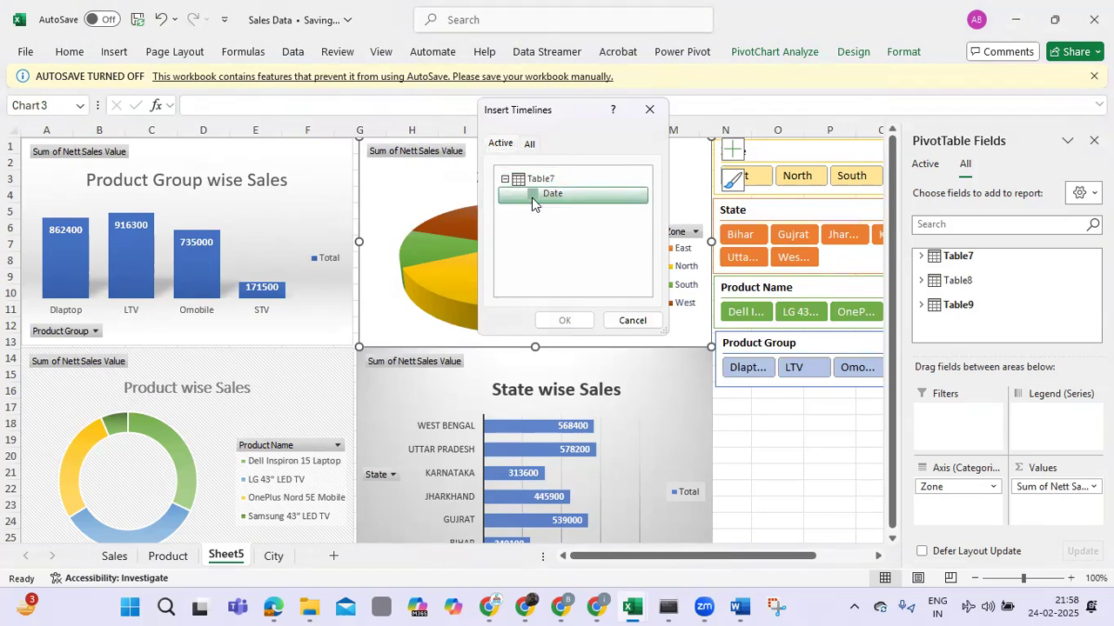
left_click(564, 321)
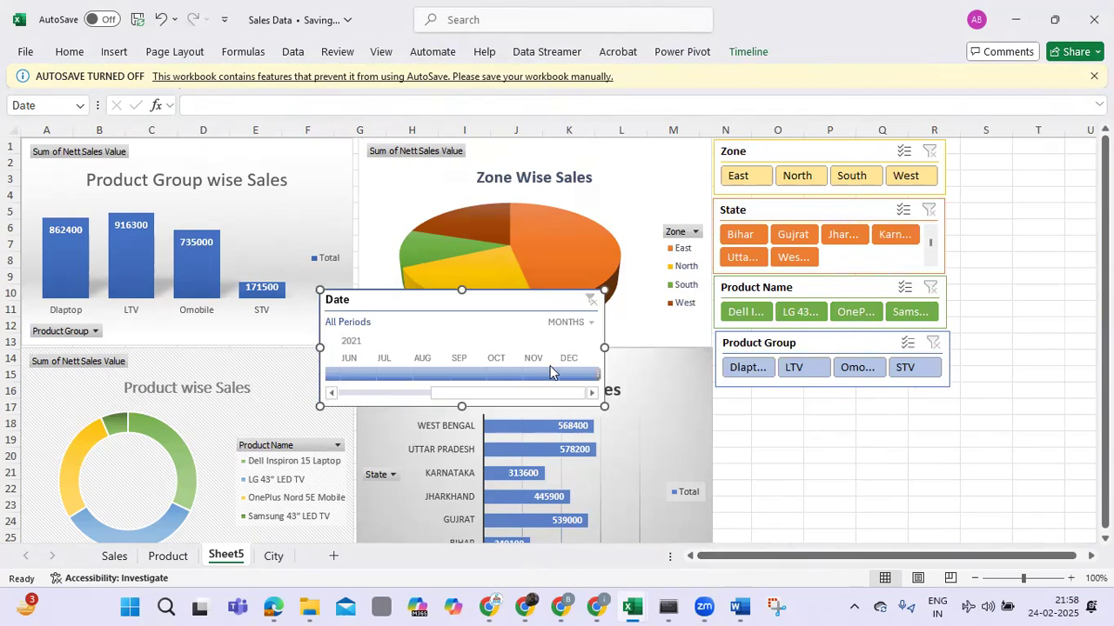
Move the Date timeline directly below the Product Group slicer.
left_click_drag(483, 302, 880, 400)
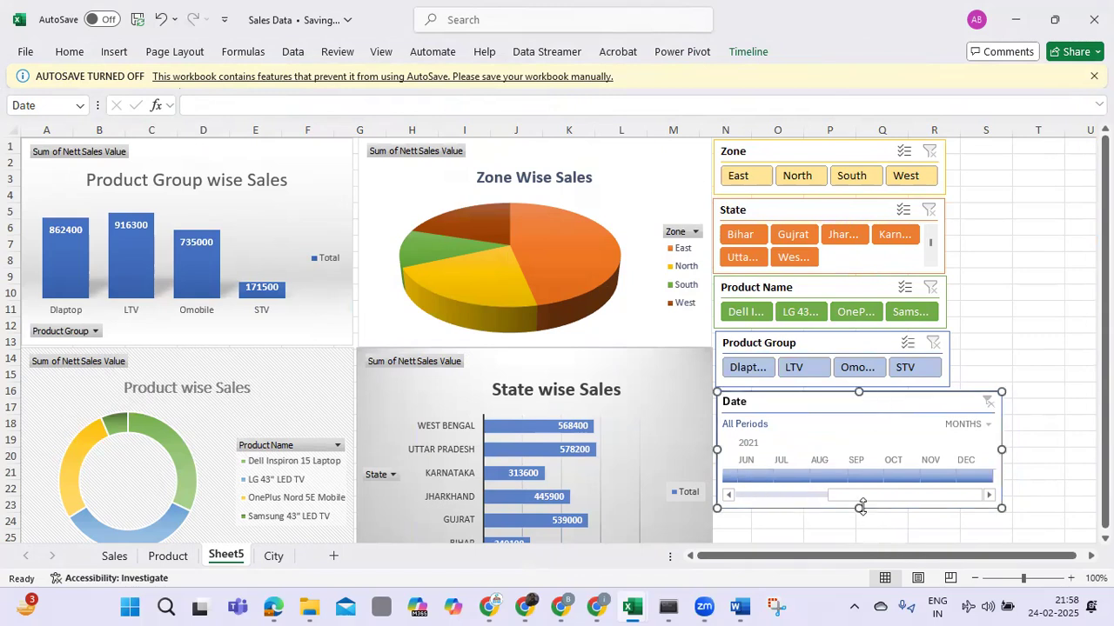
left_click_drag(861, 499, 952, 487)
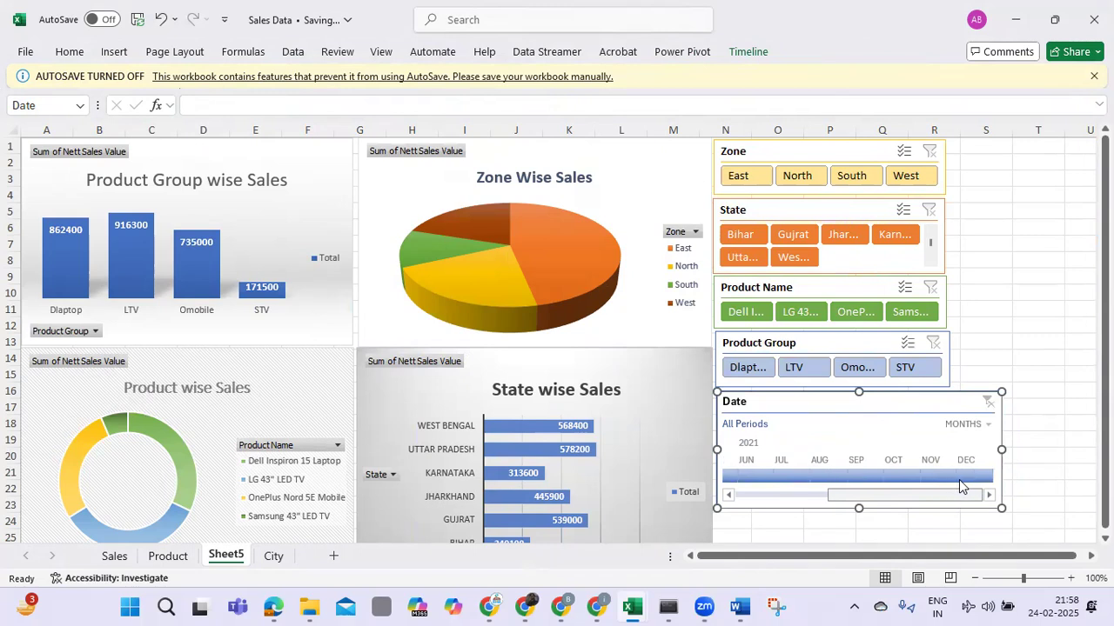
left_click_drag(835, 493, 885, 498)
Filter the Zone Wise Sales chart with the Date timeline to July 2021, and change the selection to June 2021.
left_click(780, 477)
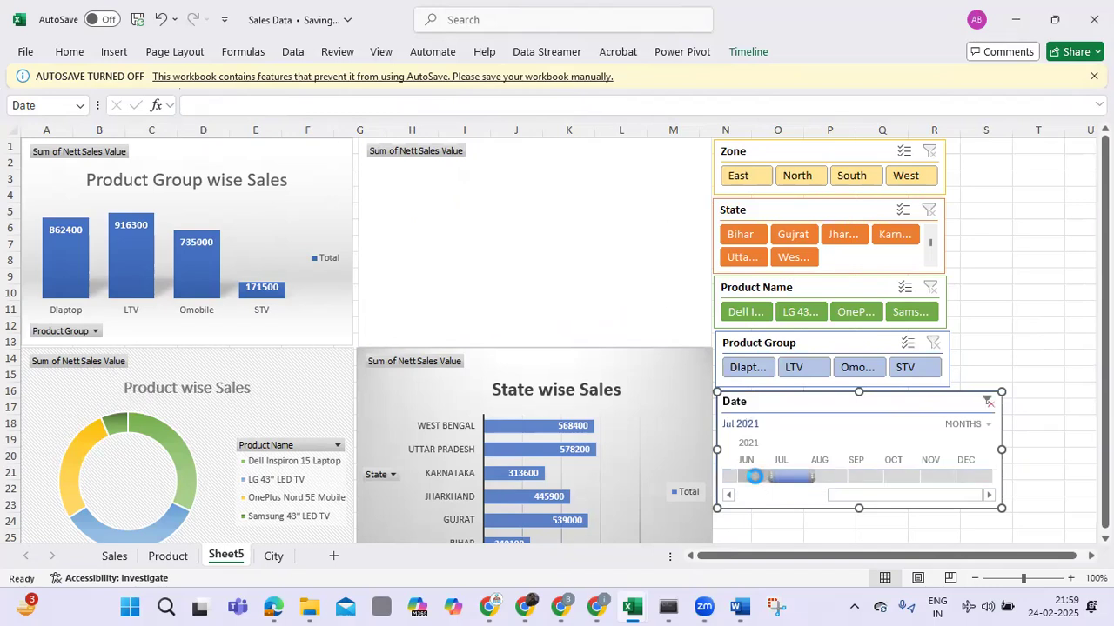
left_click(754, 476)
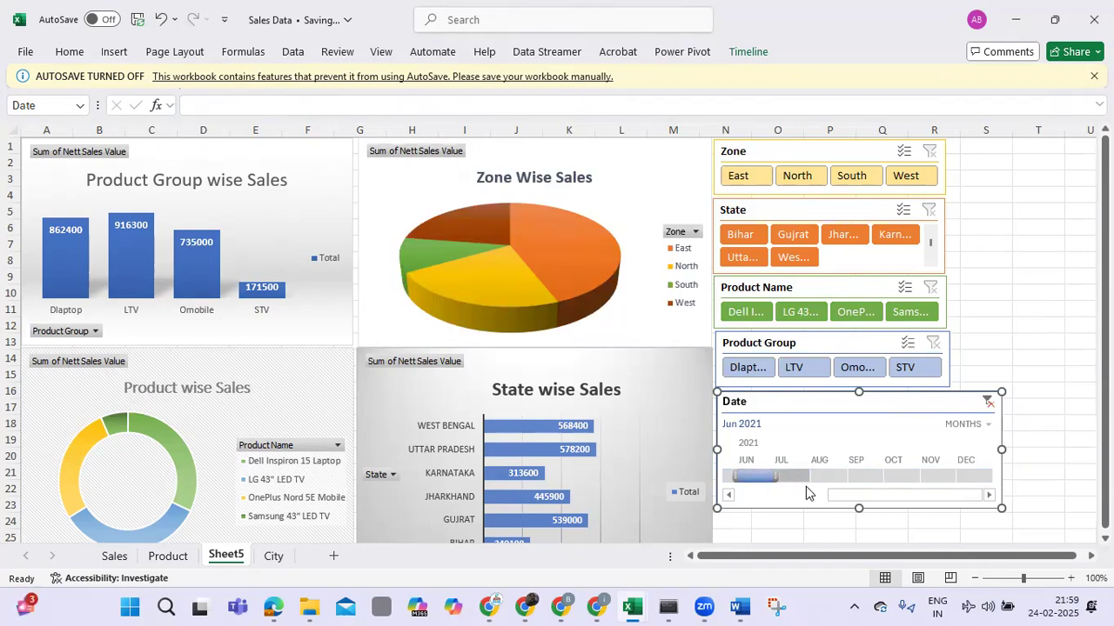
scroll(846, 494, "up", 2)
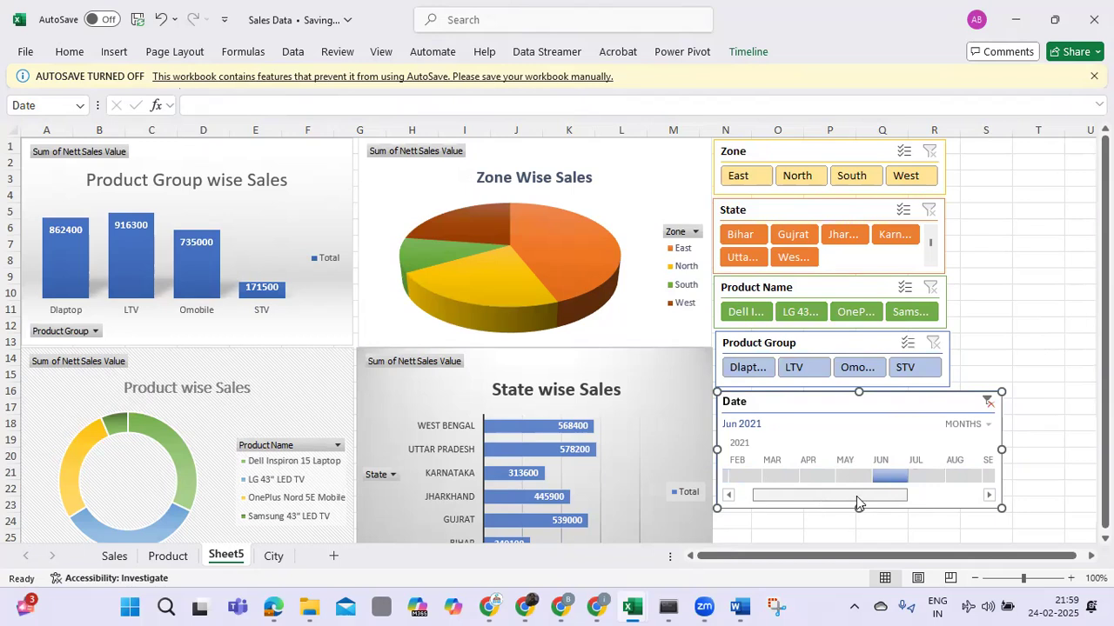
scroll(879, 498, "down", 2)
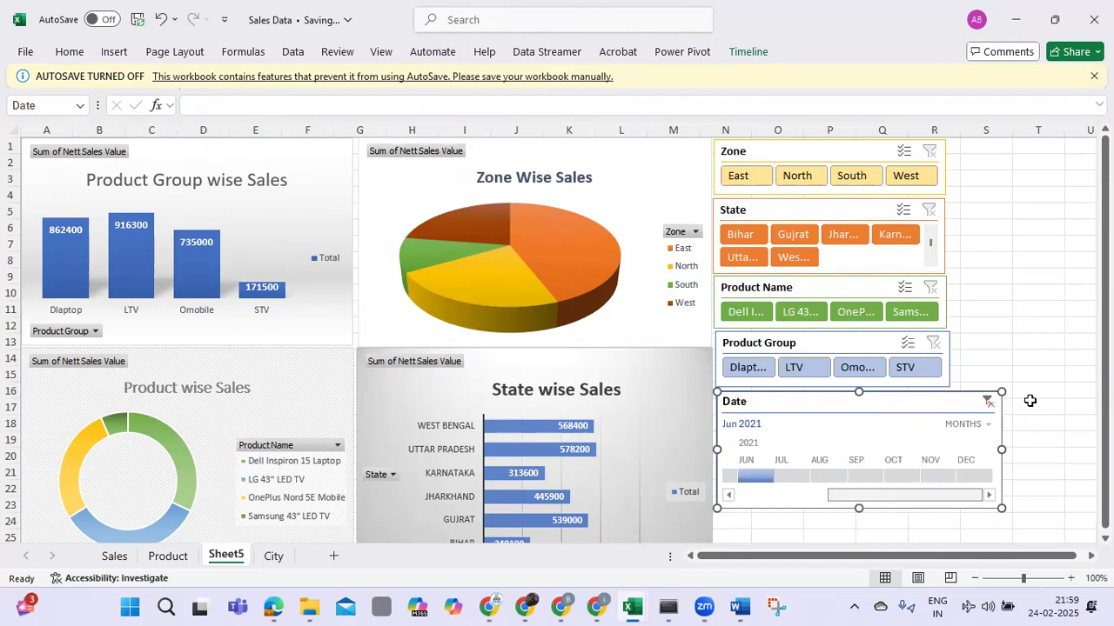
Switch the Date timeline's time level to quarters and select Q2 2021.
left_click(986, 425)
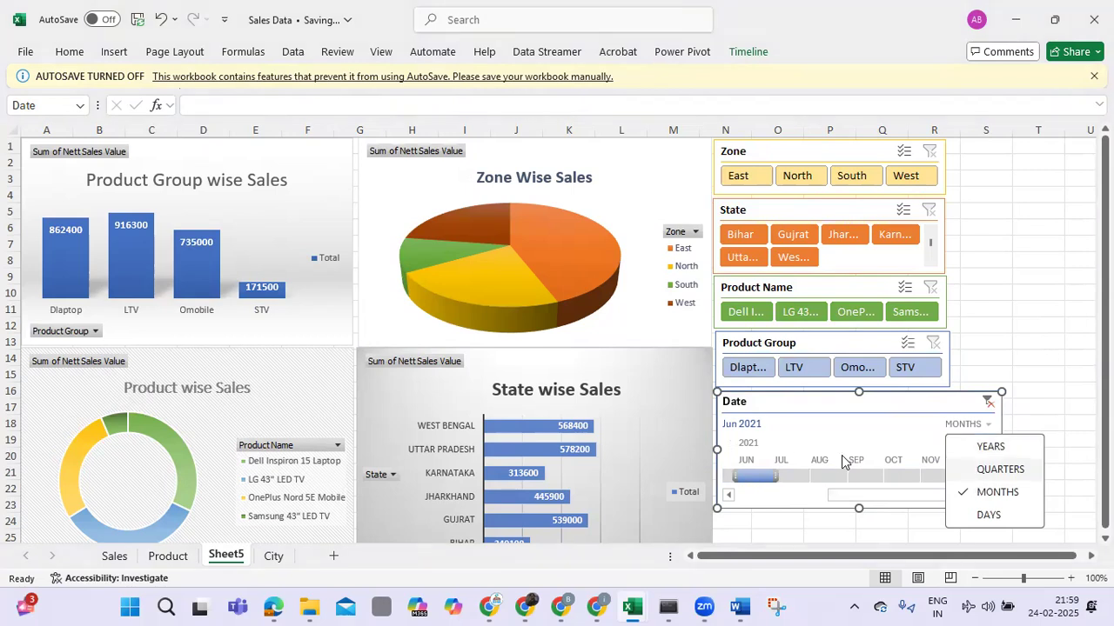
left_click(975, 473)
left_click(760, 478)
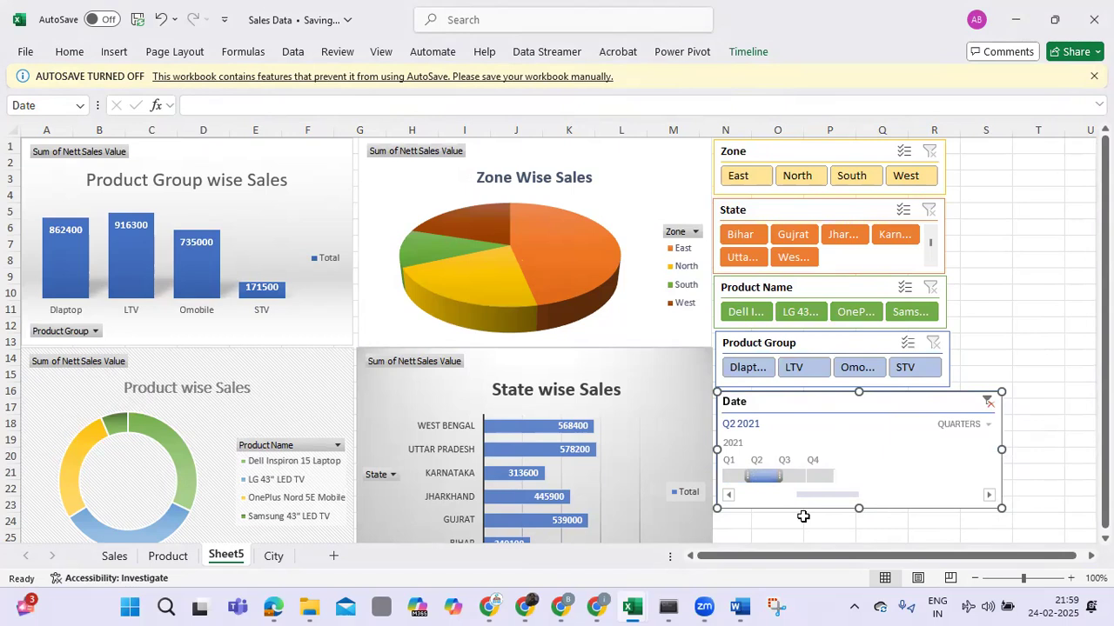
Connect the Date timeline to Chart 1, Chart 2 and Chart 4 in addition to Chart 3.
right_click(769, 402)
left_click(750, 405)
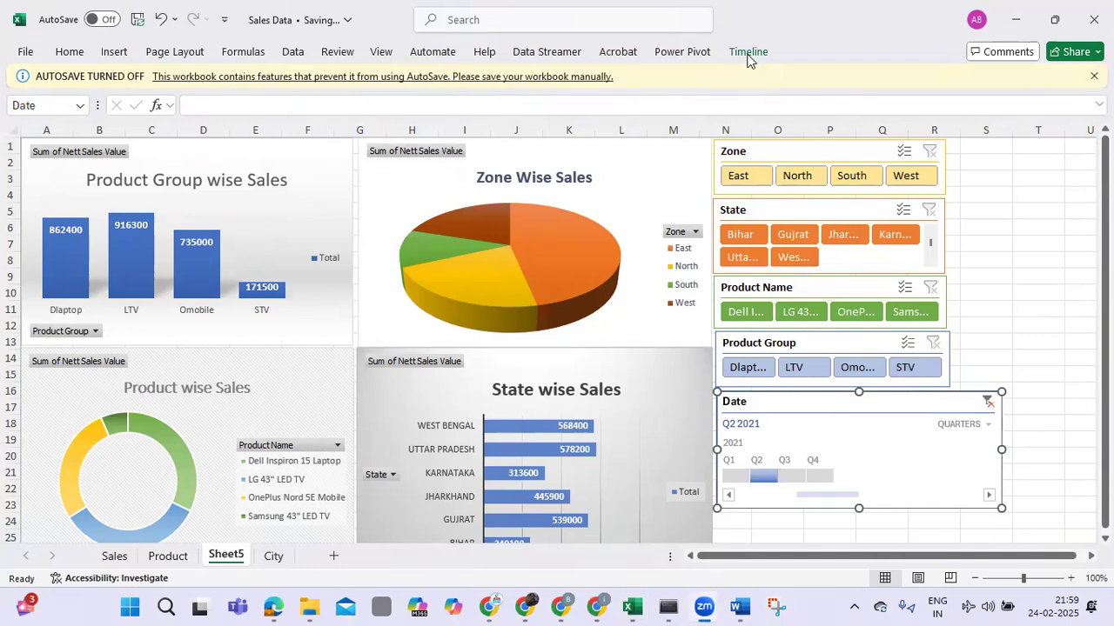
left_click(747, 53)
left_click(134, 111)
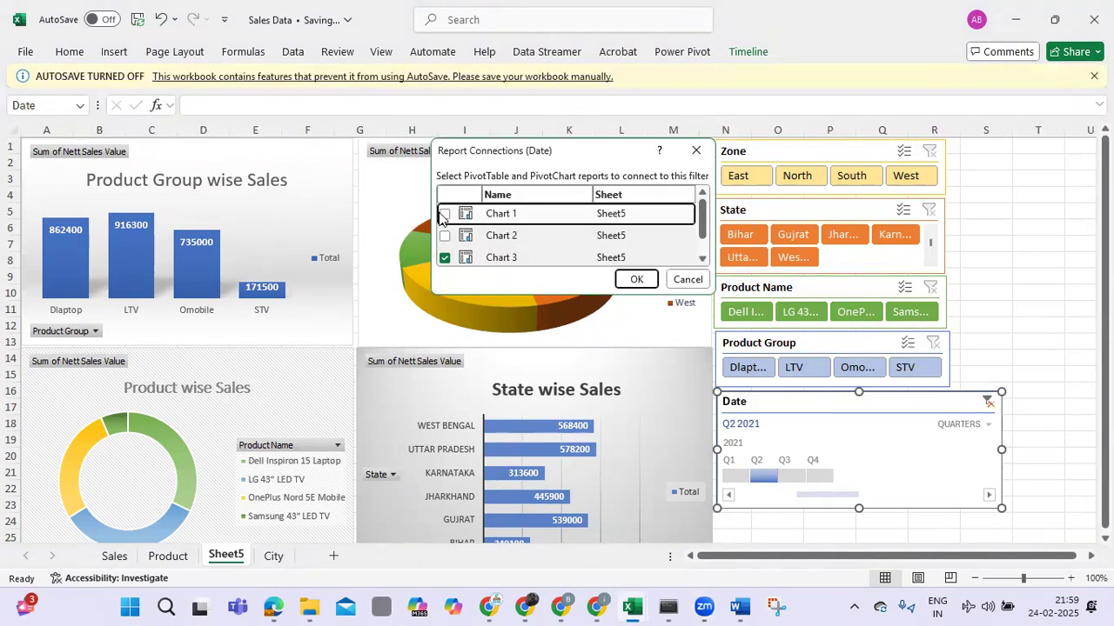
left_click(444, 214)
left_click(444, 236)
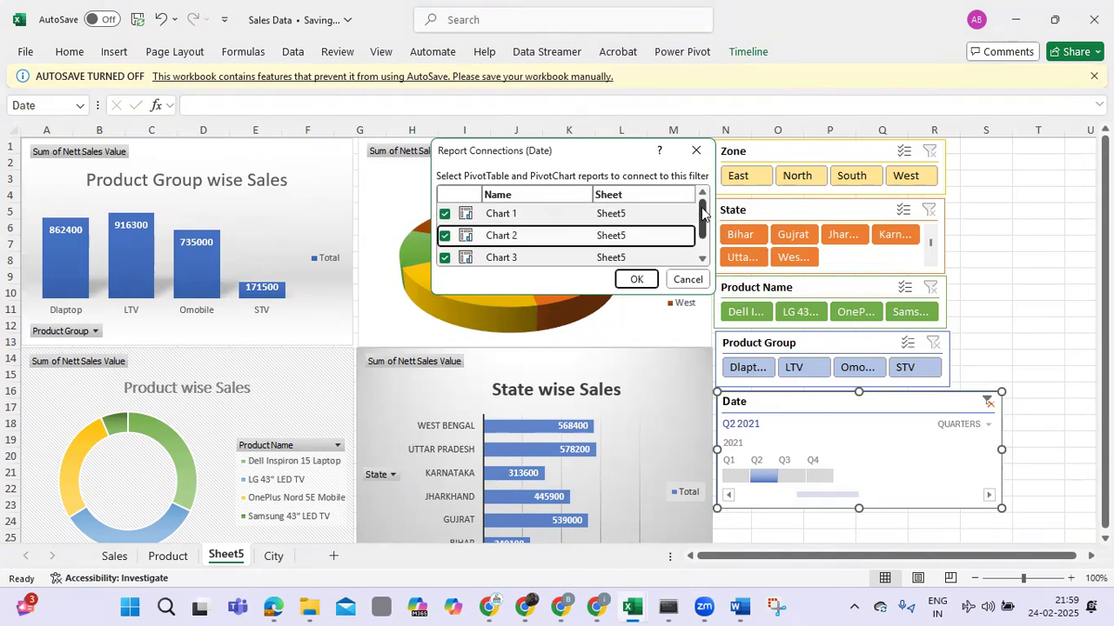
scroll(469, 251, "down", 1)
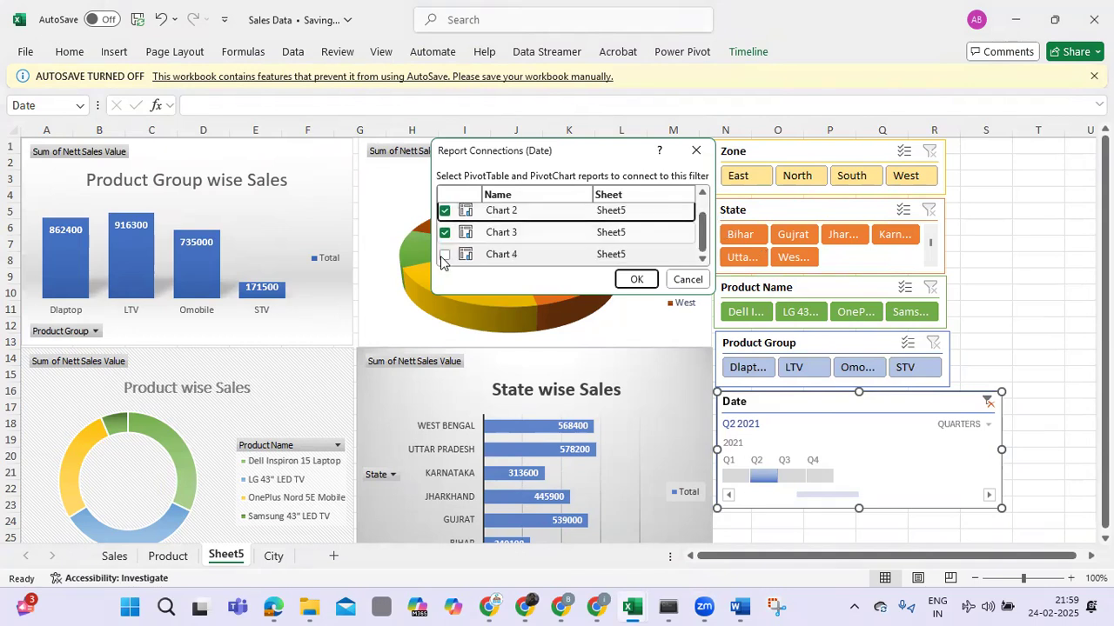
left_click(444, 256)
left_click(639, 284)
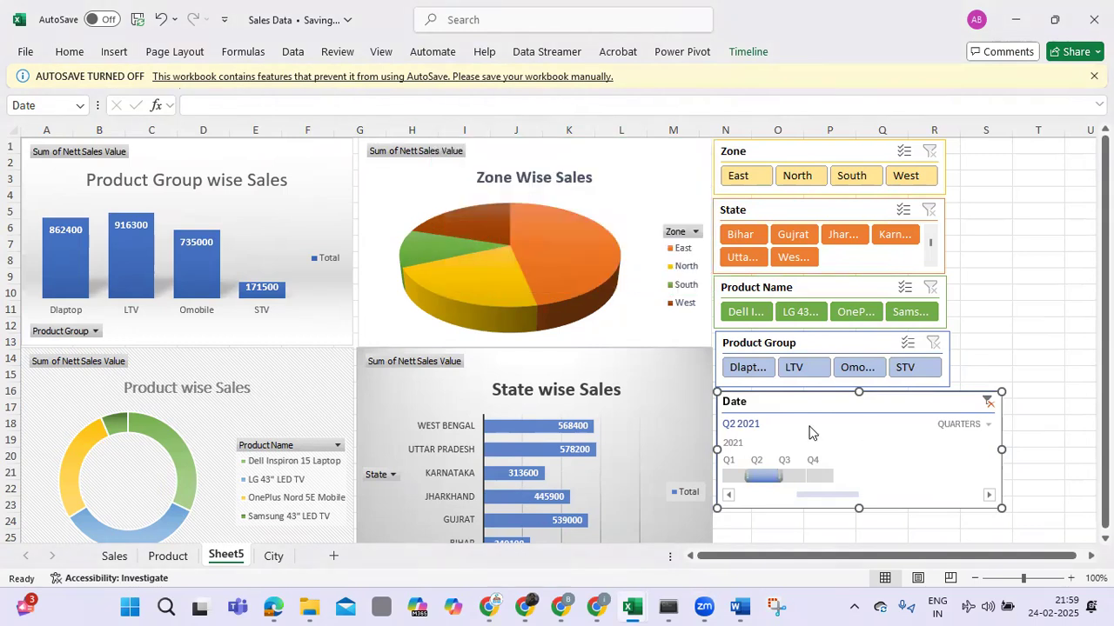
Test the connected Date timeline by switching it to Q3 2021 and back to Q2 2021.
left_click_drag(783, 475, 789, 476)
left_click(789, 475)
left_click(762, 477)
left_click_drag(1105, 307, 1105, 308)
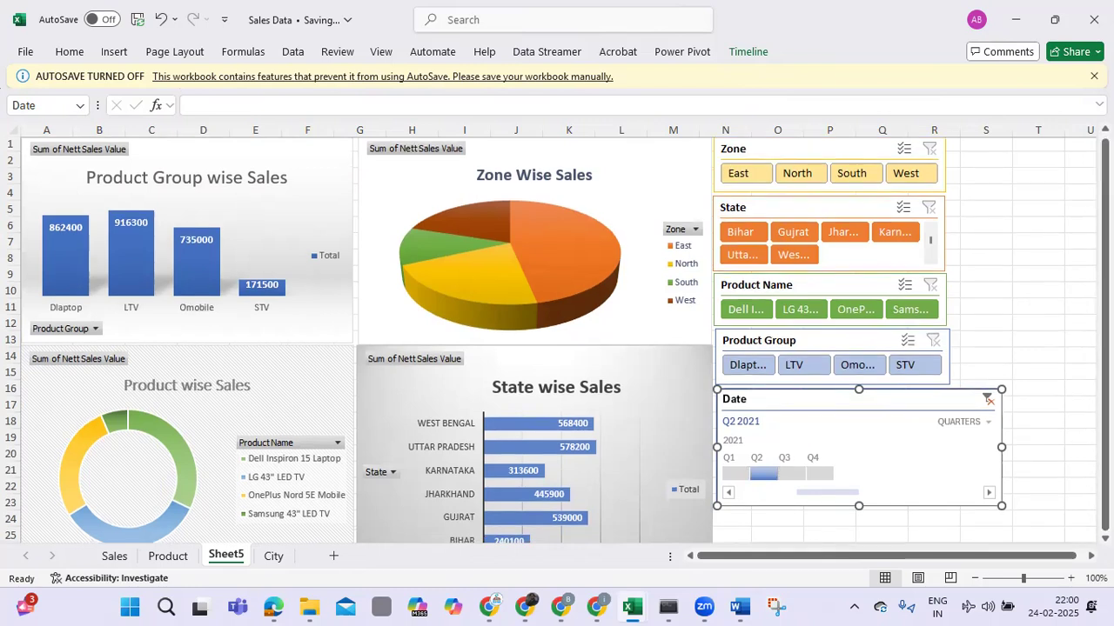